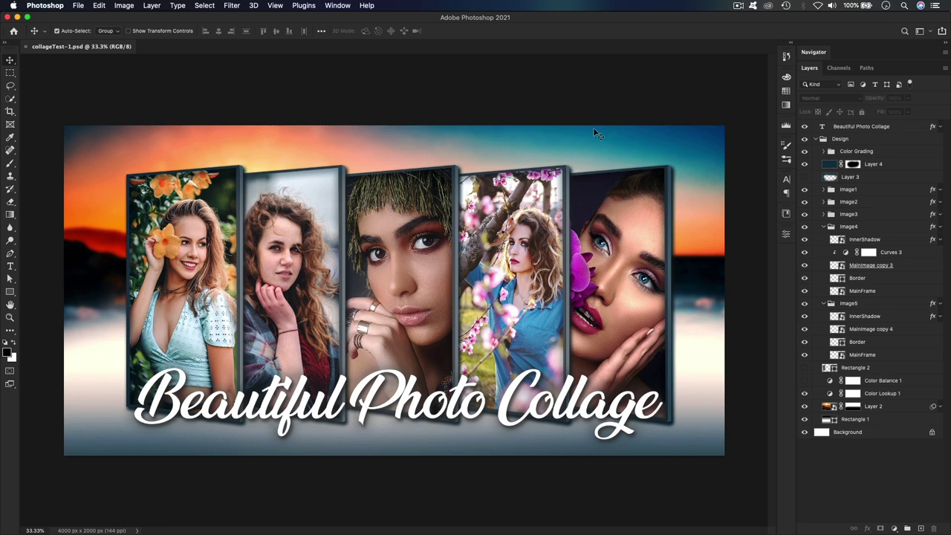
Start a new document sized 4000 × 2000 pixels
click(78, 7)
click(88, 18)
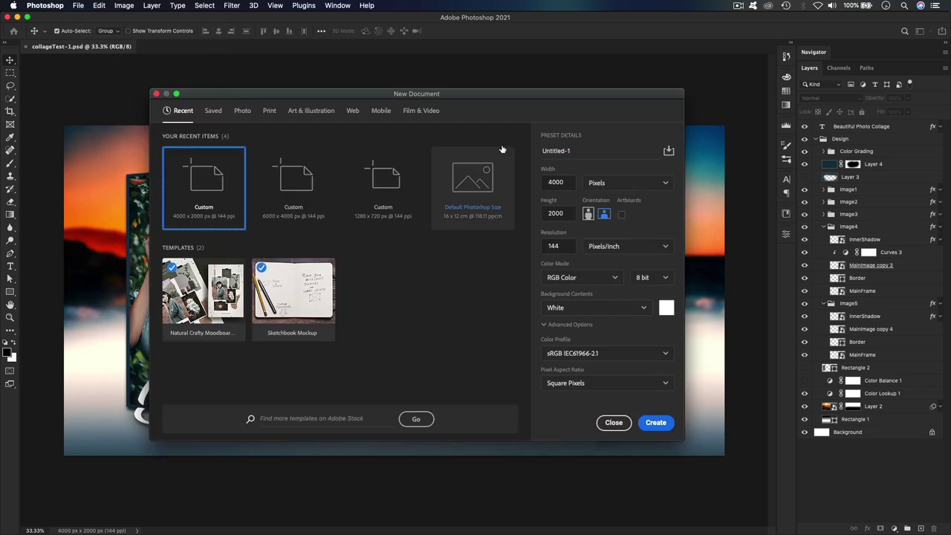
drag(477, 99, 425, 79)
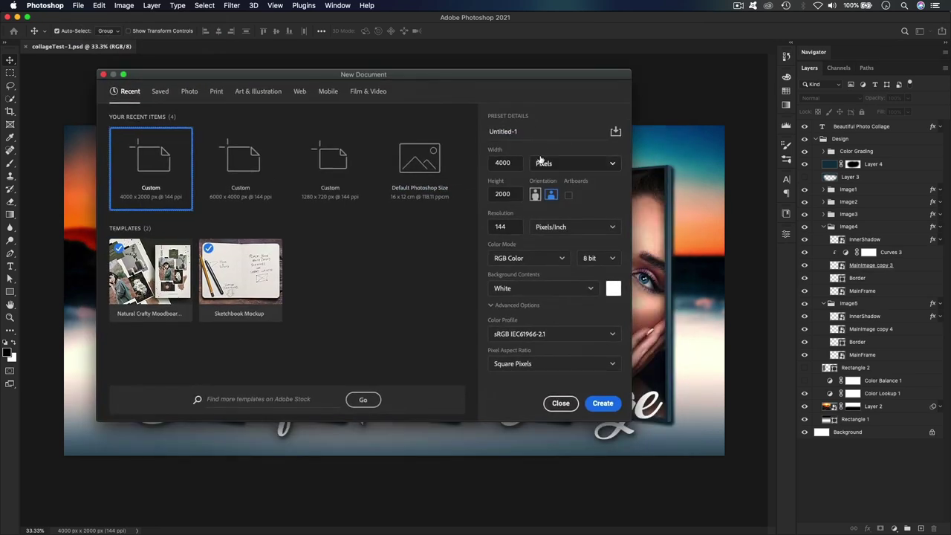
click(510, 162)
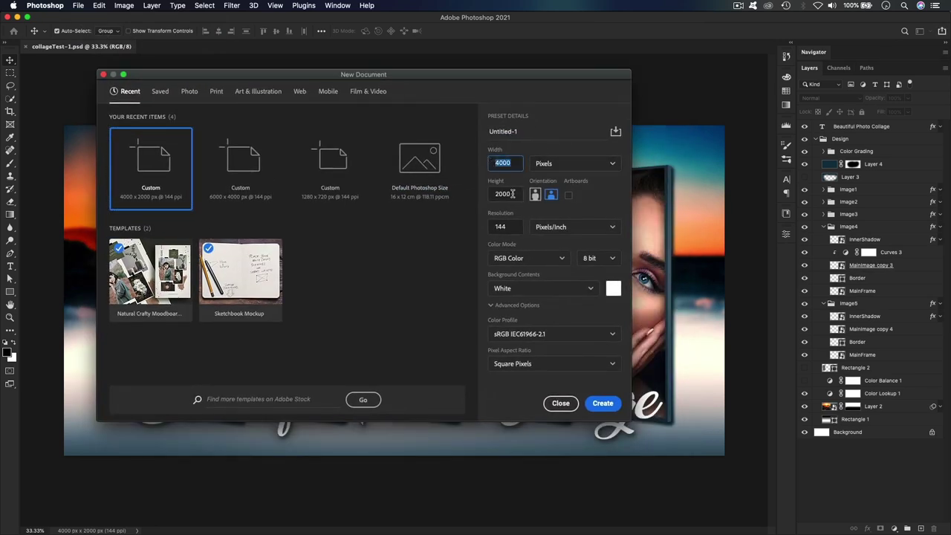
click(506, 194)
click(599, 162)
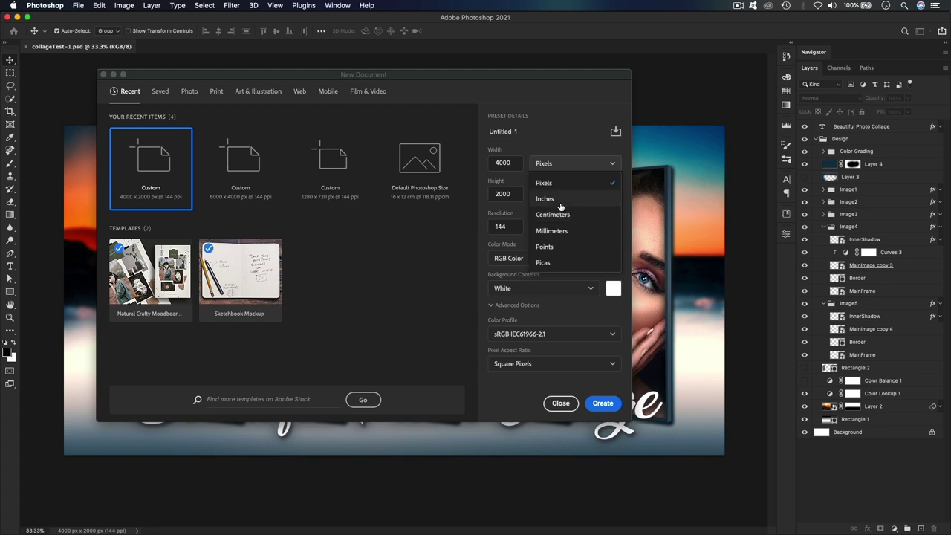
click(557, 156)
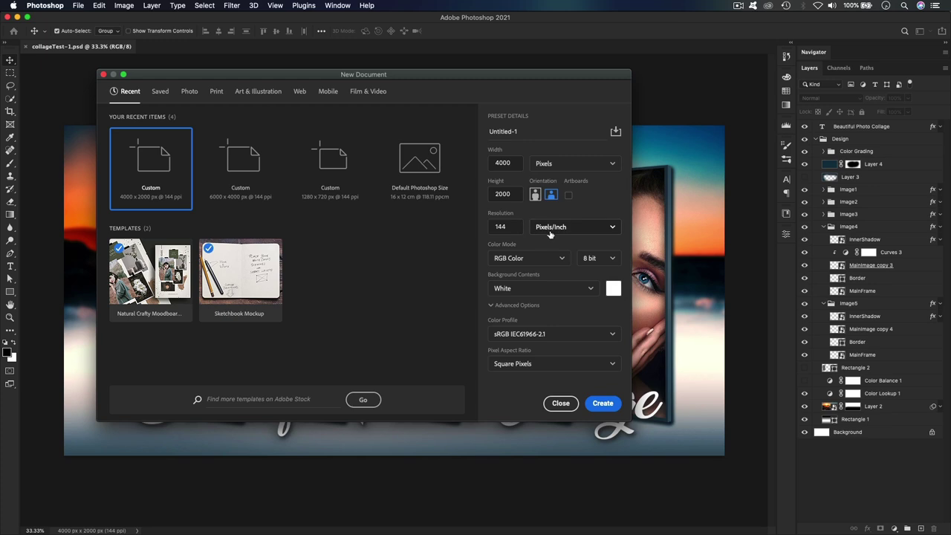
Set resolution to 72 ppi, keep RGB Color, name it Collage and create it
drag(516, 224, 482, 224)
text(72)
click(582, 212)
click(529, 260)
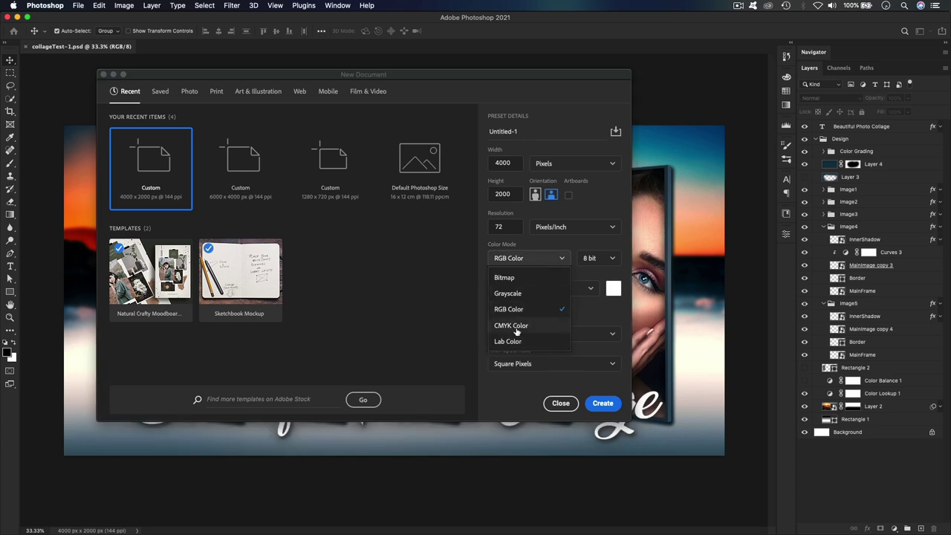
click(598, 213)
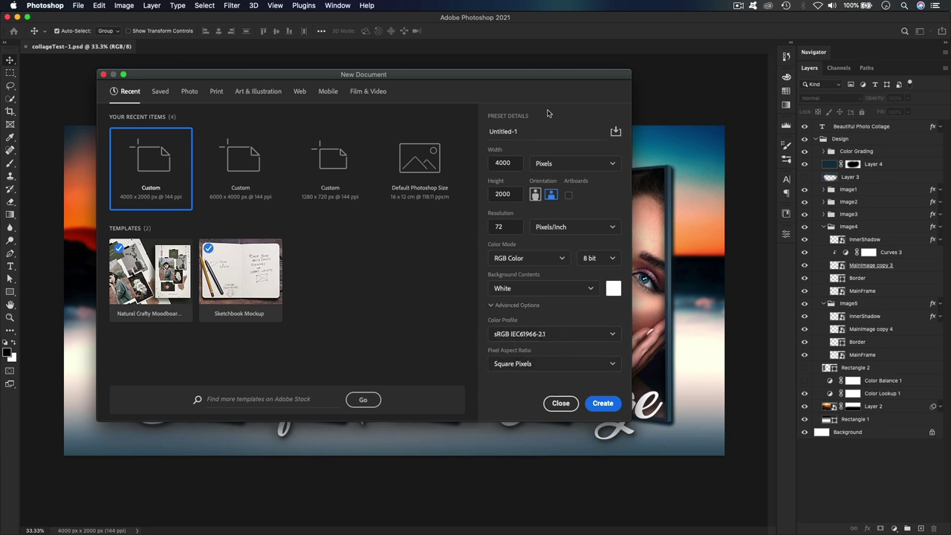
drag(519, 131, 478, 133)
text(c)
click(602, 403)
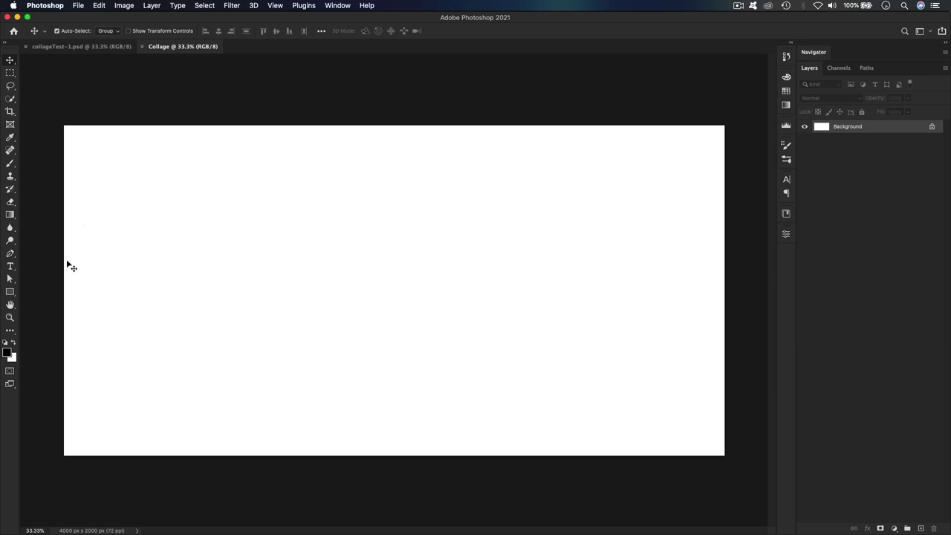
Draw a black rectangle over the entire Collage canvas and open its Fill colour choices
click(10, 292)
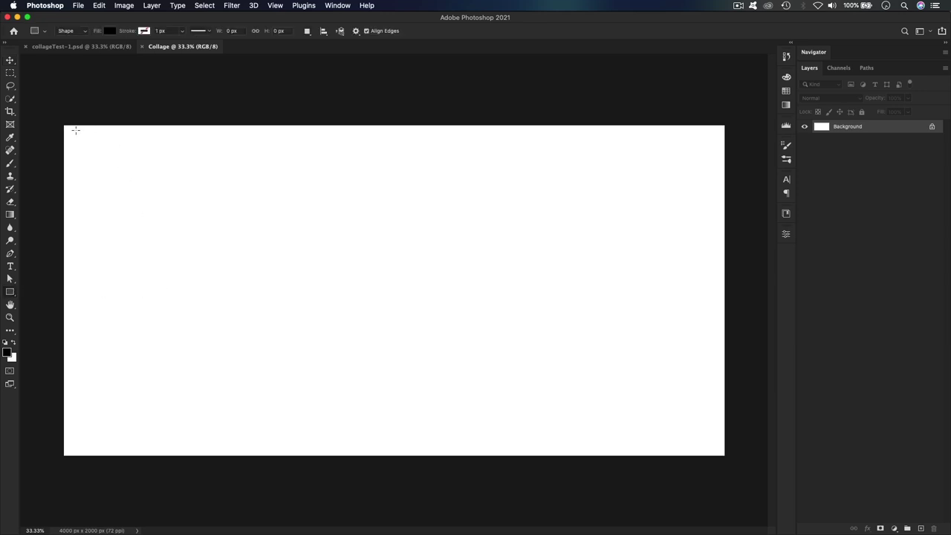
drag(60, 121, 729, 459)
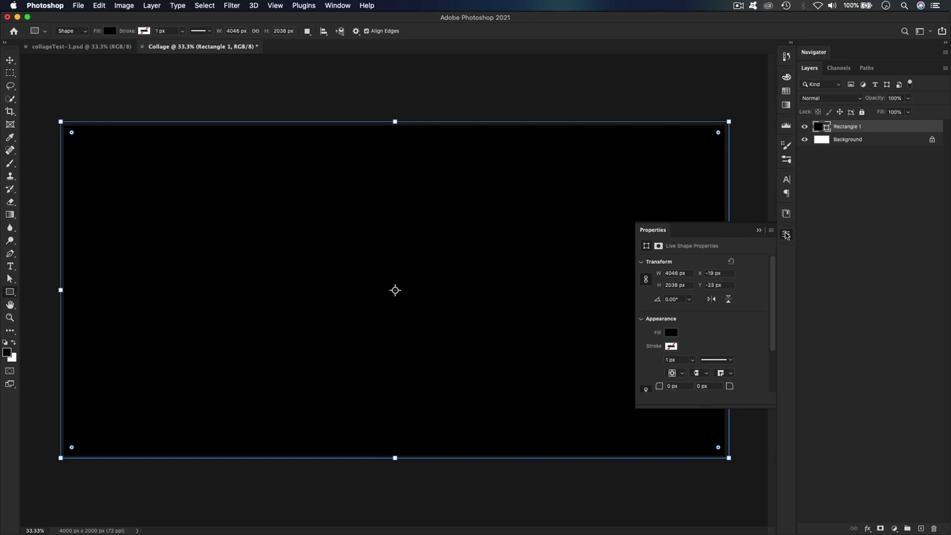
click(345, 9)
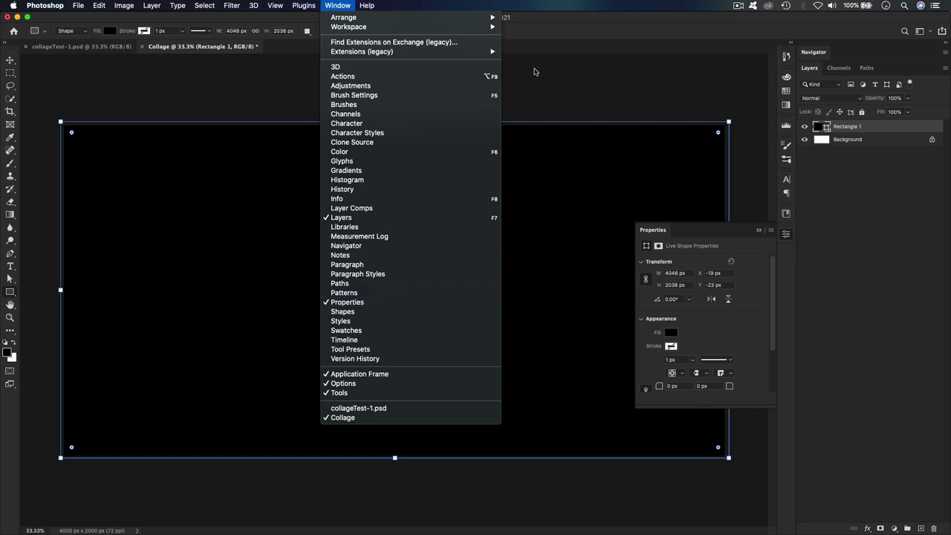
click(538, 24)
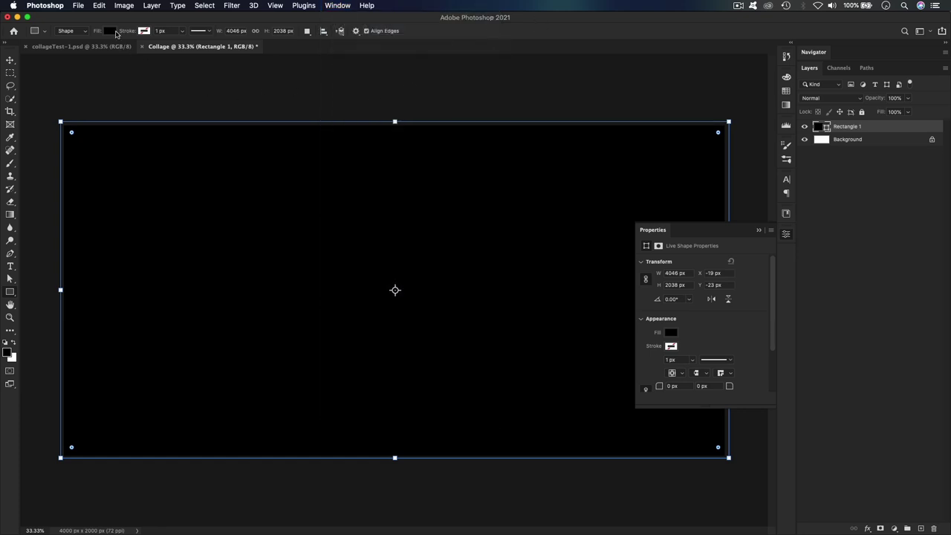
click(111, 32)
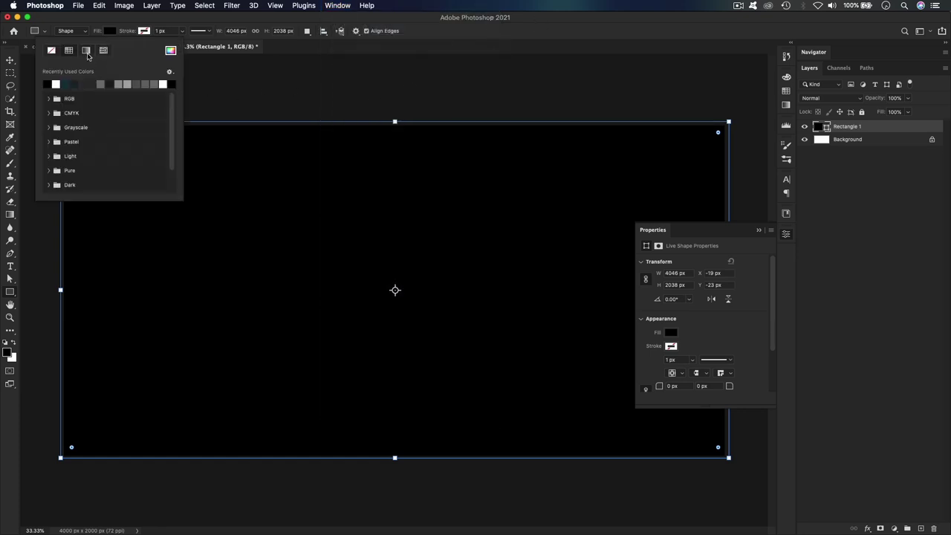
Change the fill to a reversed gradient, black at top, and add a stop at the end
click(85, 51)
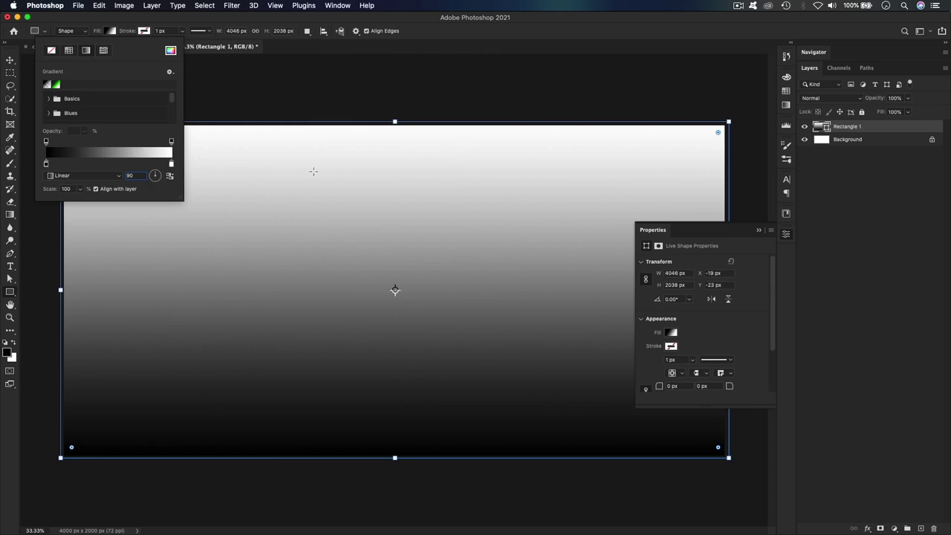
click(171, 177)
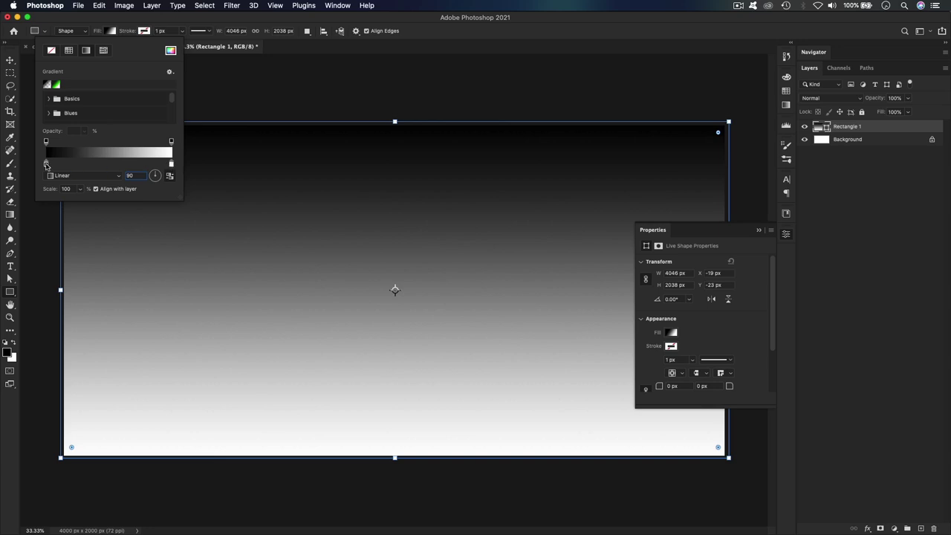
drag(170, 165, 152, 165)
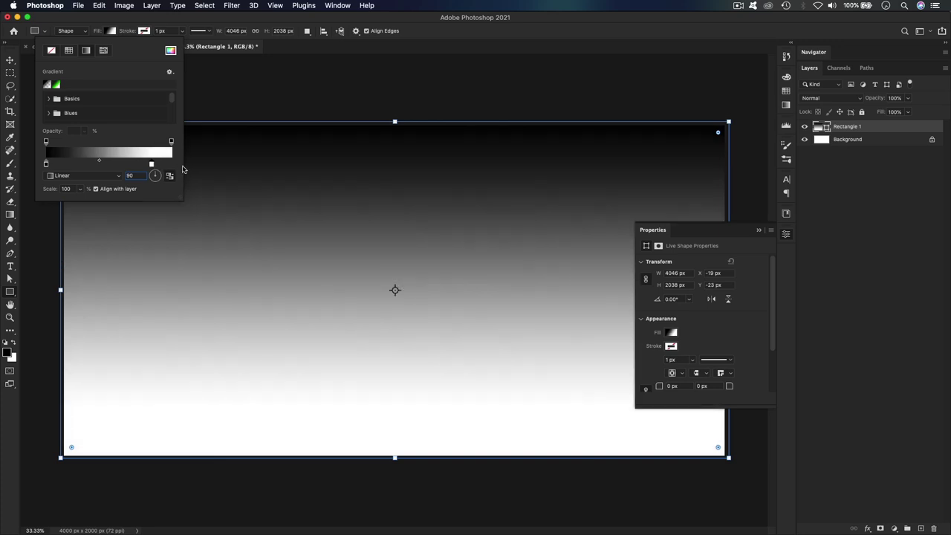
click(171, 164)
Set the new end colour stop to grey #aaaaaa
double_click(171, 165)
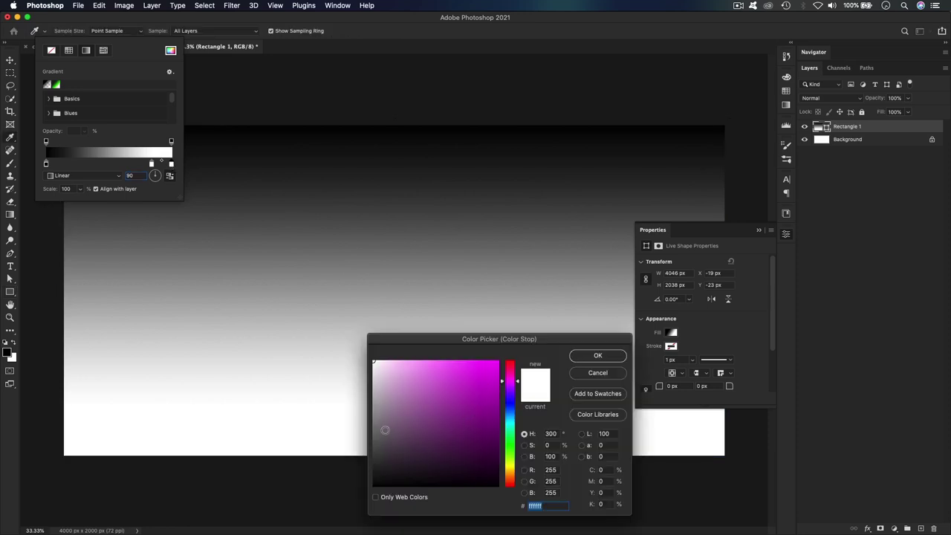
click(373, 395)
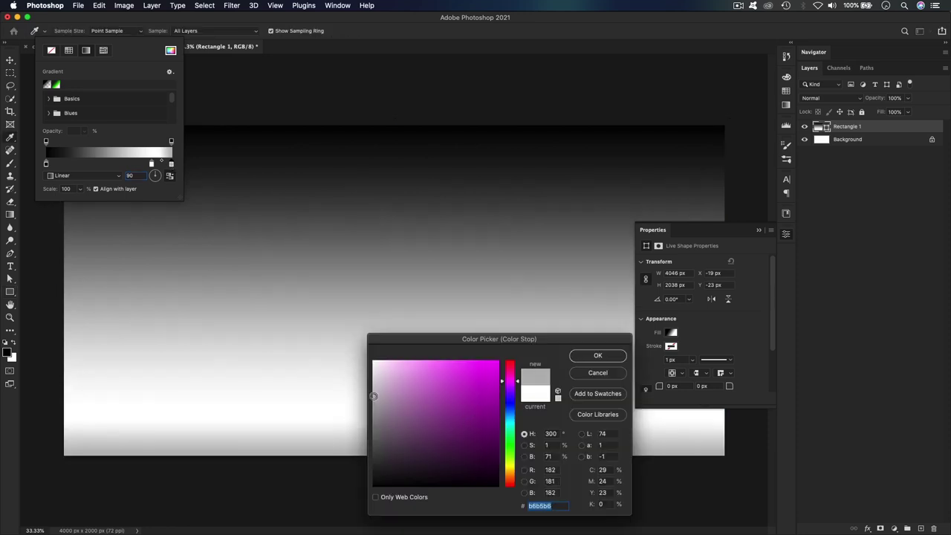
drag(373, 395, 373, 402)
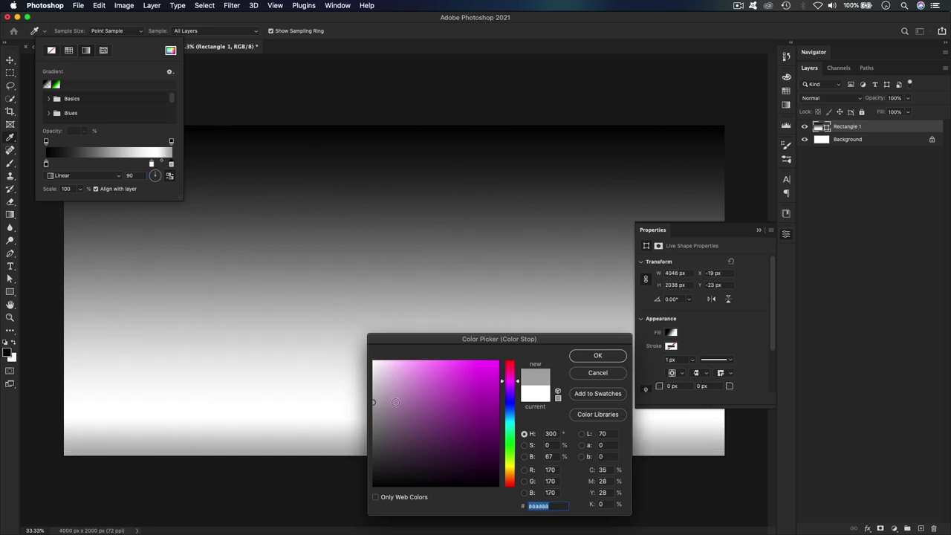
click(581, 357)
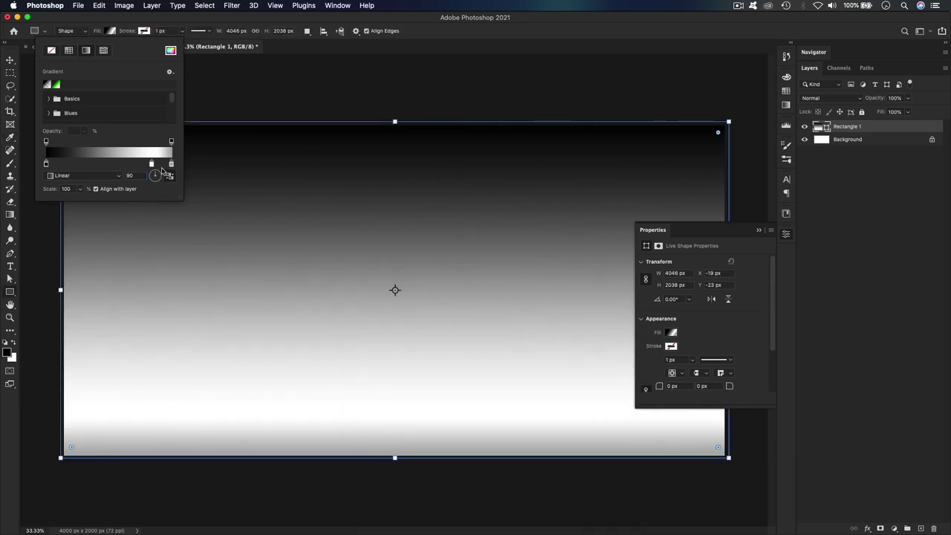
Shift the colour stops to reposition the white band, then close the gradient settings
mouse_move(152, 165)
mouse_down()
mouse_move(164, 165)
mouse_move(137, 165)
mouse_up()
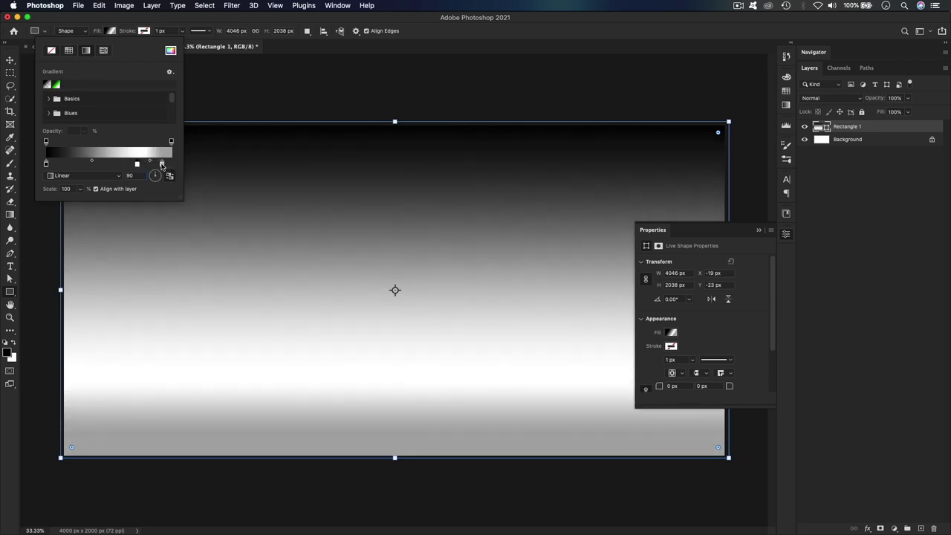
drag(163, 167, 131, 166)
click(162, 165)
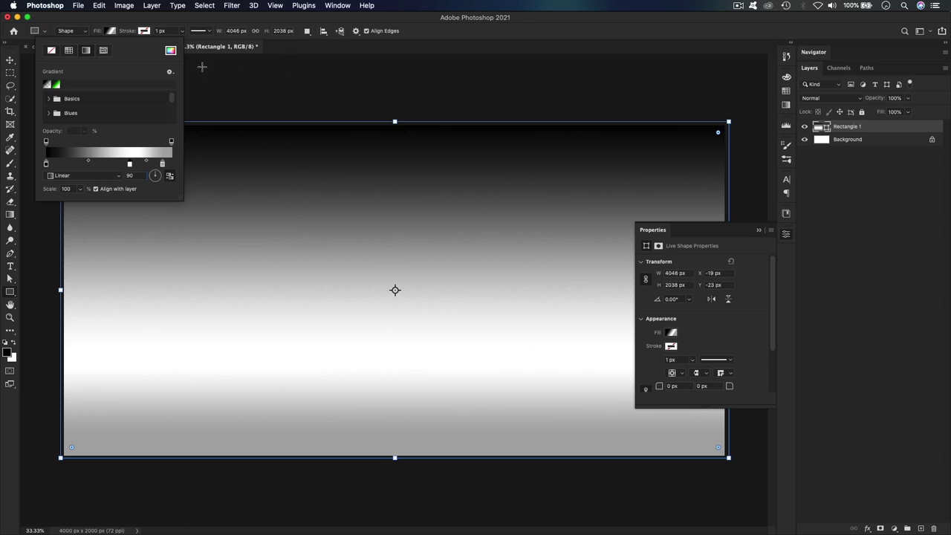
click(289, 60)
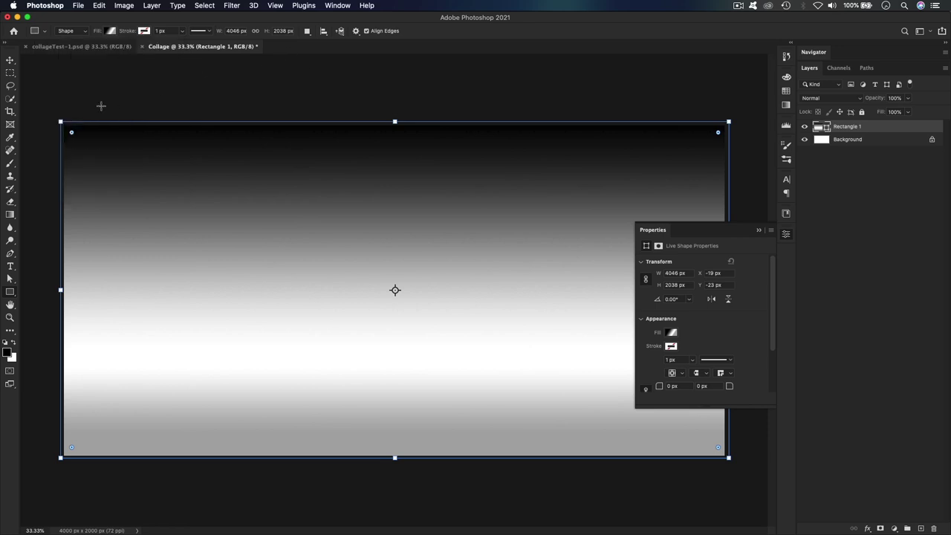
click(12, 63)
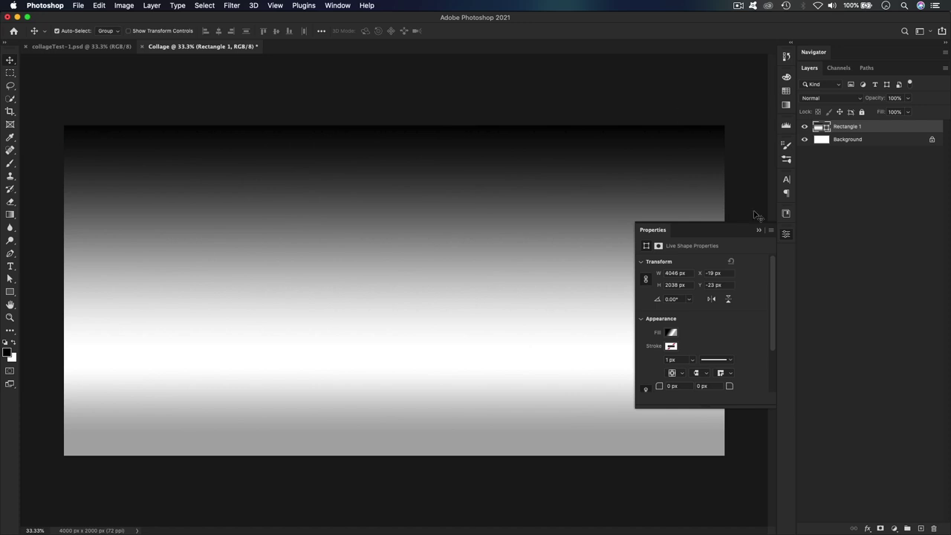
Close Properties and hide the Rectangle 1 gradient layer, checking collageTest-1.psd for reference
click(785, 235)
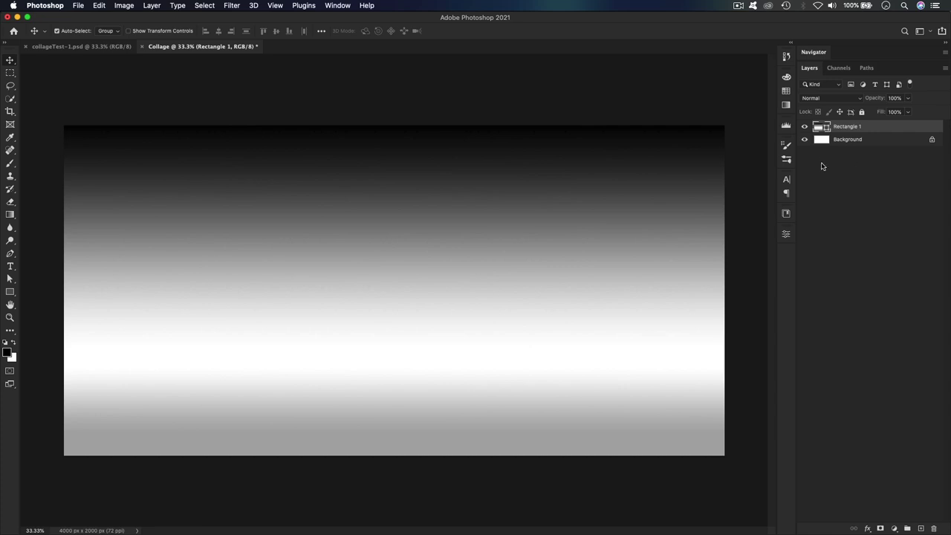
click(804, 127)
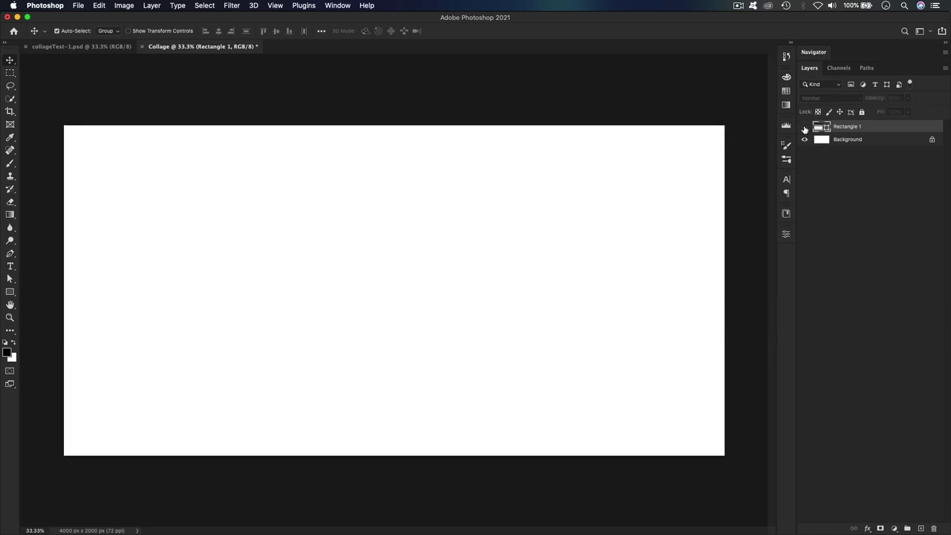
click(92, 46)
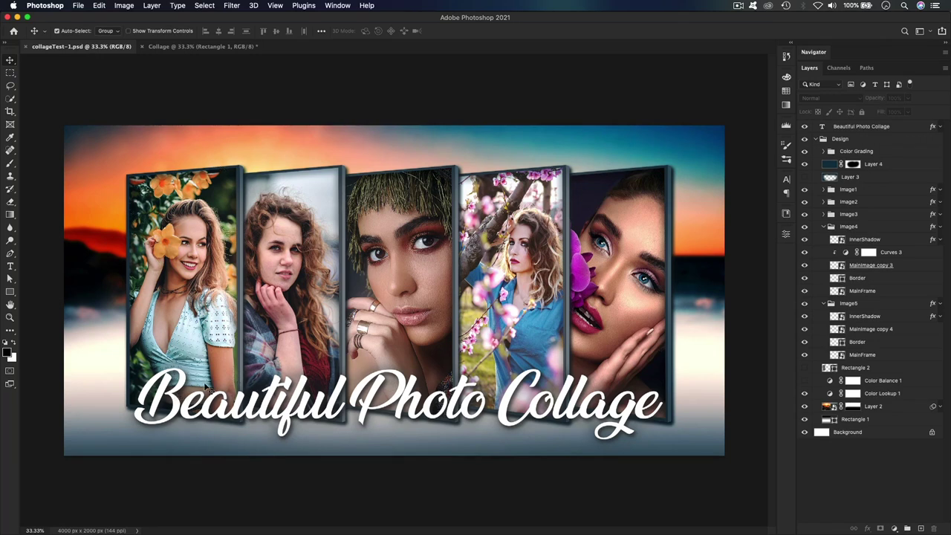
click(196, 48)
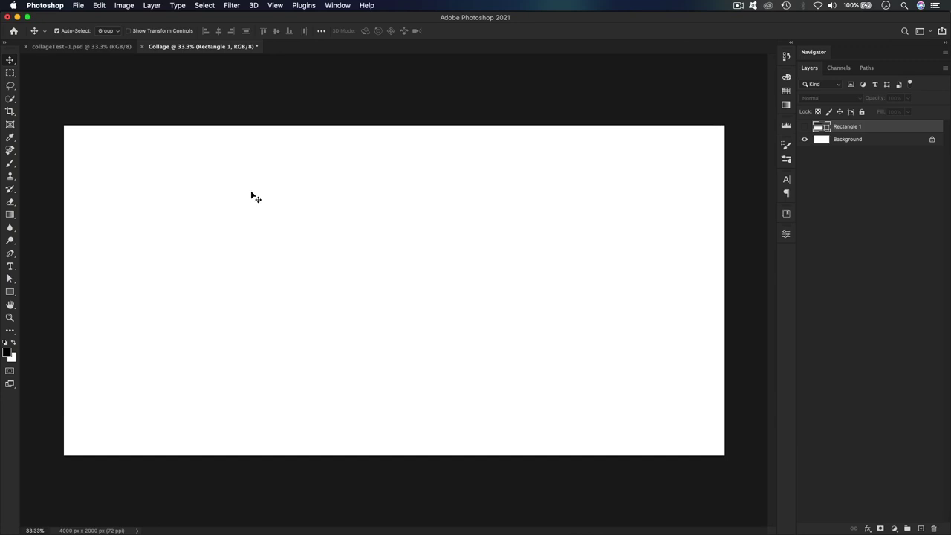
click(10, 293)
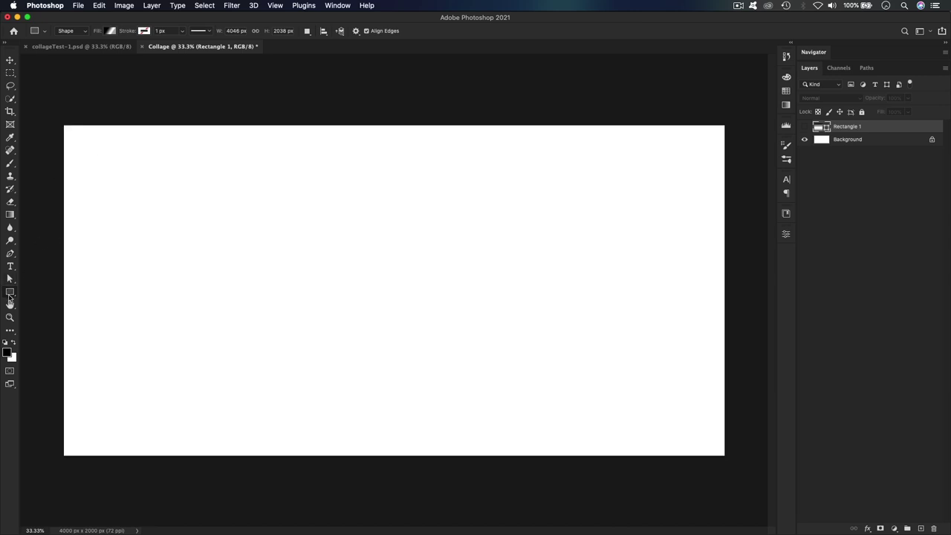
Set the shape fill colour to dark grey #2b2b2b
click(111, 30)
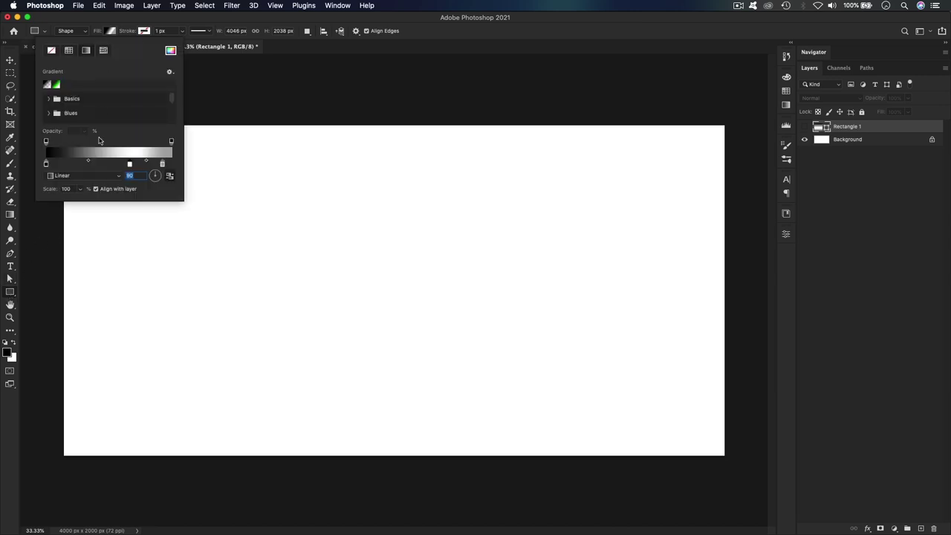
click(170, 50)
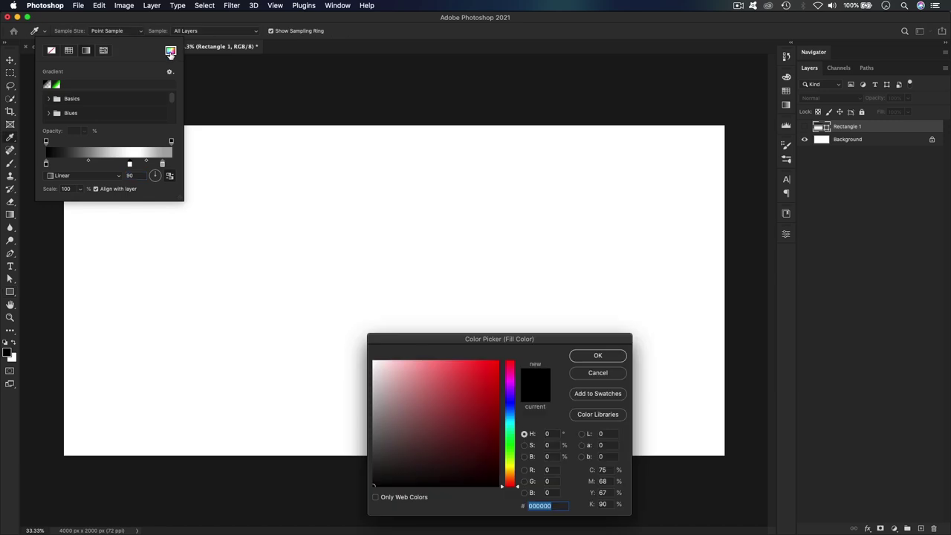
click(374, 465)
click(602, 356)
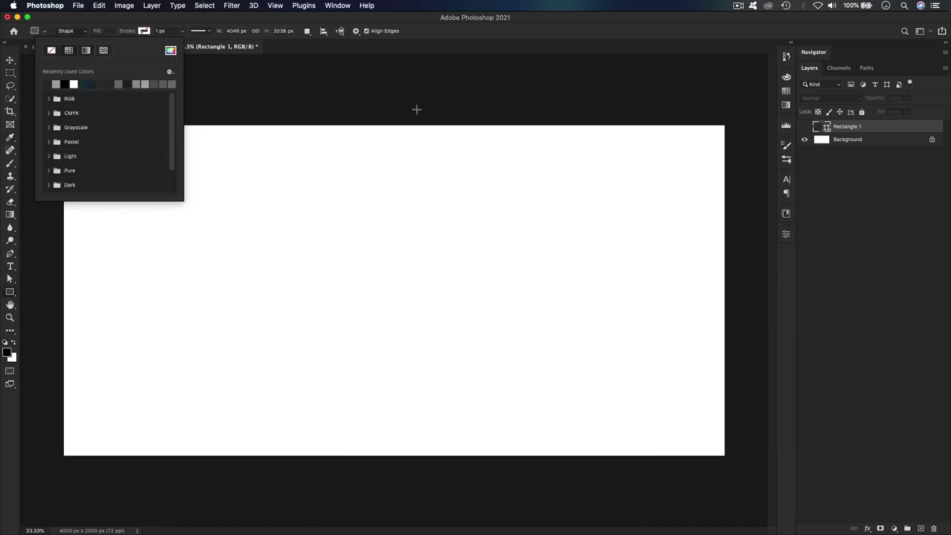
click(341, 17)
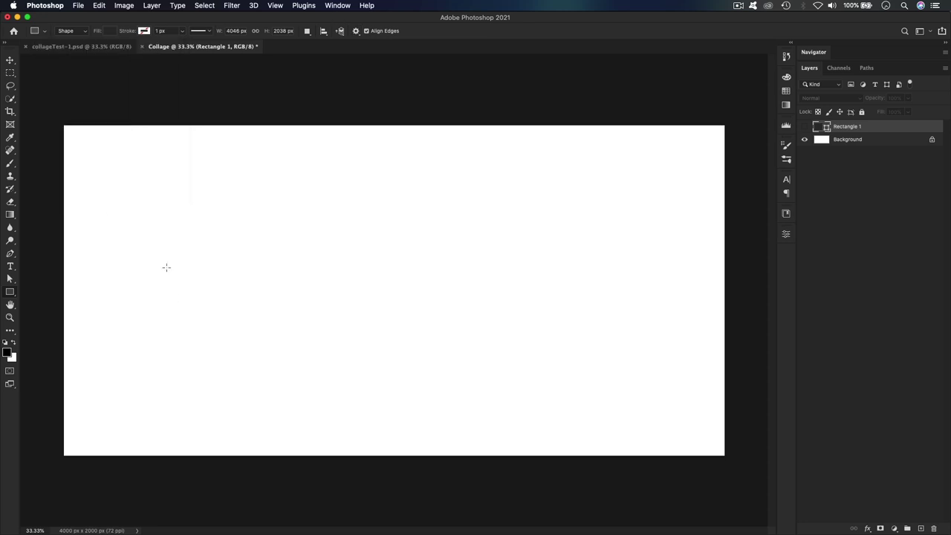
Draw a tall 665 × 1287 px rectangle on the canvas's left side
drag(113, 205, 219, 406)
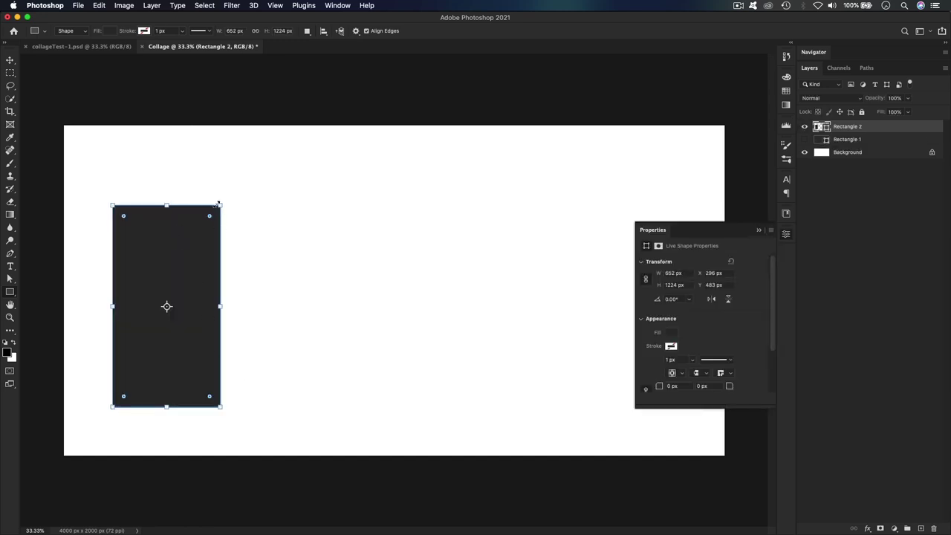
drag(219, 205, 221, 195)
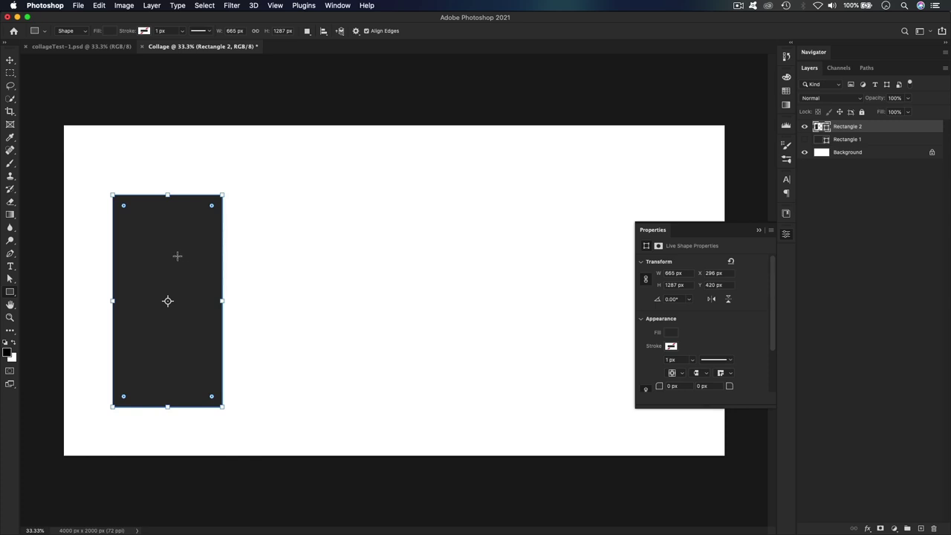
click(10, 63)
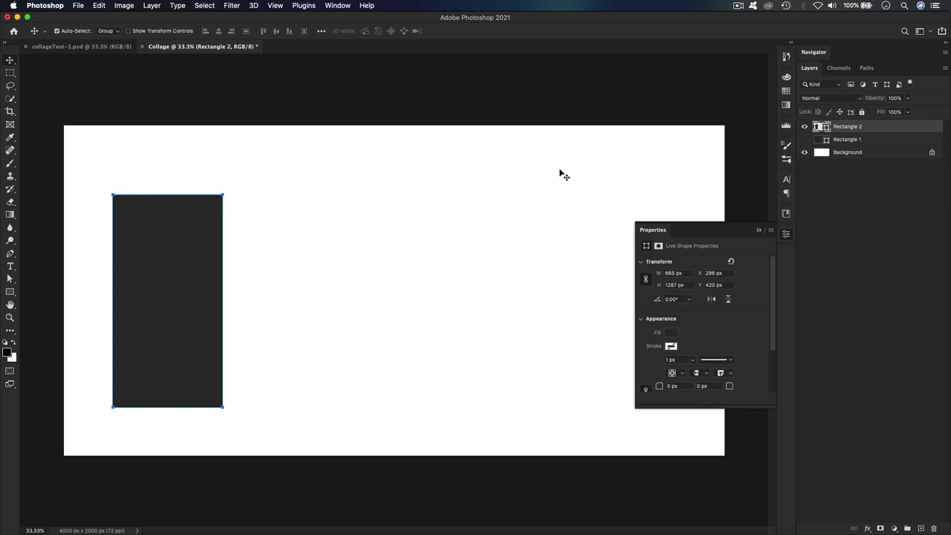
Convert Rectangle 2 to a smart object and start Free Transform with Cmd+T
right_click(883, 127)
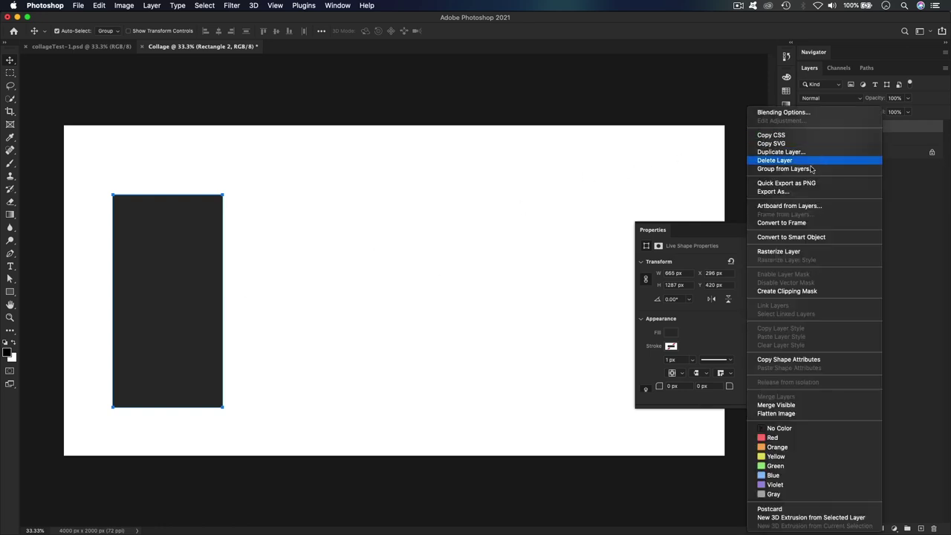
click(789, 237)
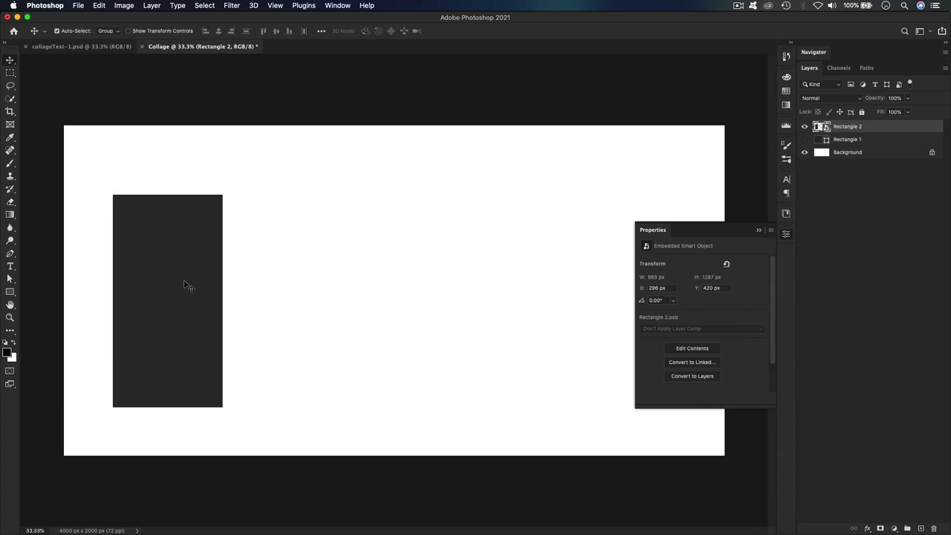
key(super+t)
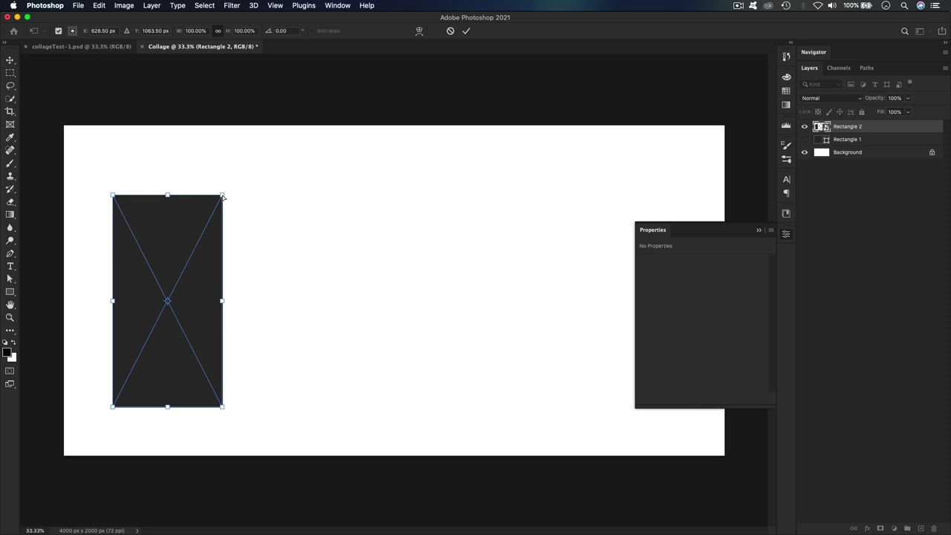
Raise the top-right corner and lower the bottom-right corner for a perspective slant, then commit
drag(222, 196, 222, 182)
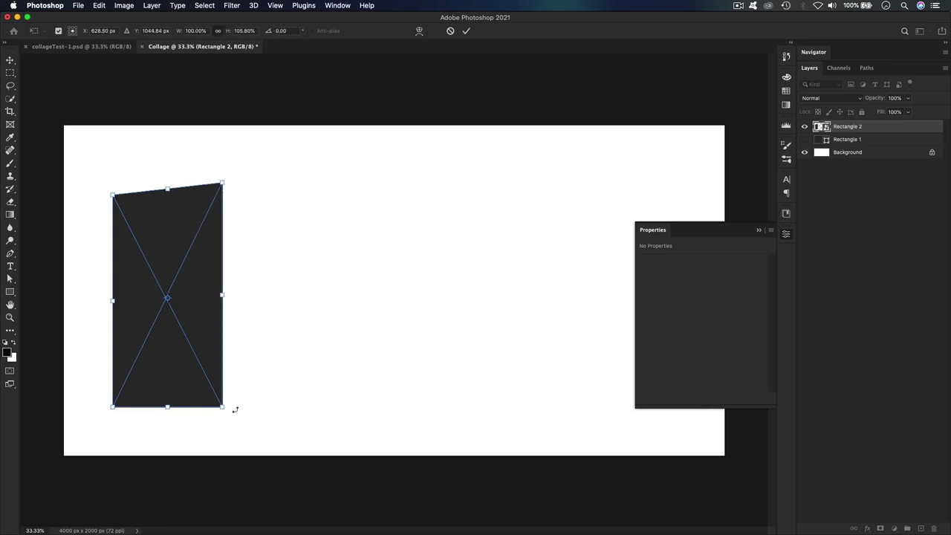
drag(223, 408, 224, 422)
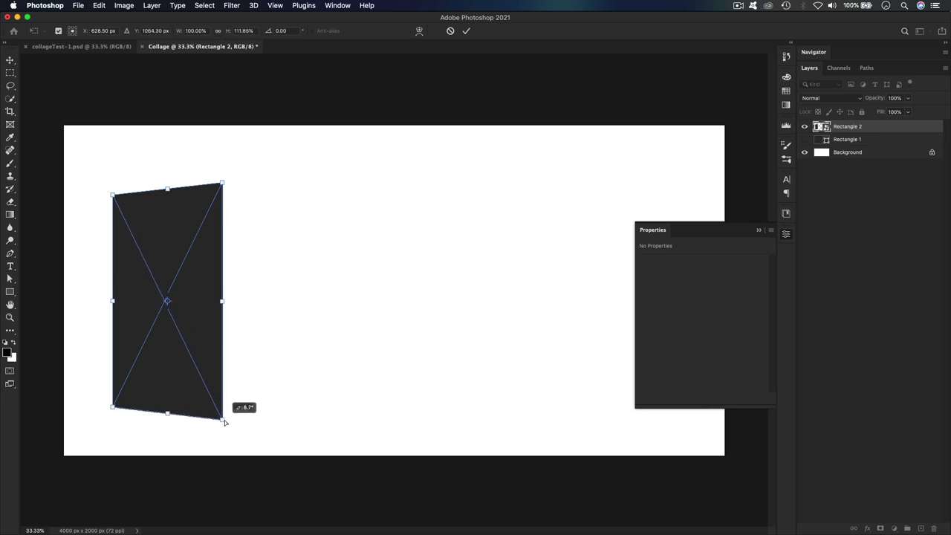
mouse_move(224, 422)
mouse_down()
mouse_move(289, 401)
mouse_move(219, 407)
mouse_move(221, 418)
mouse_up()
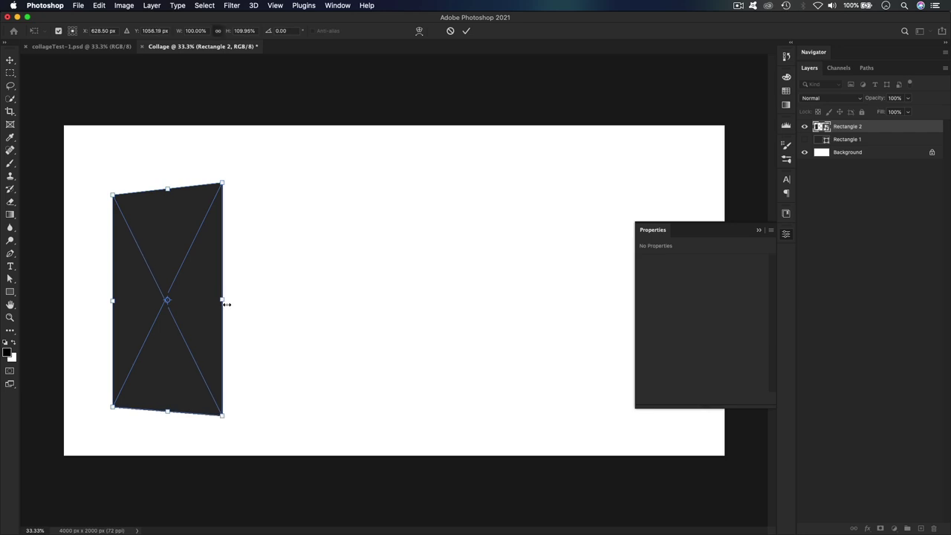
key(Return)
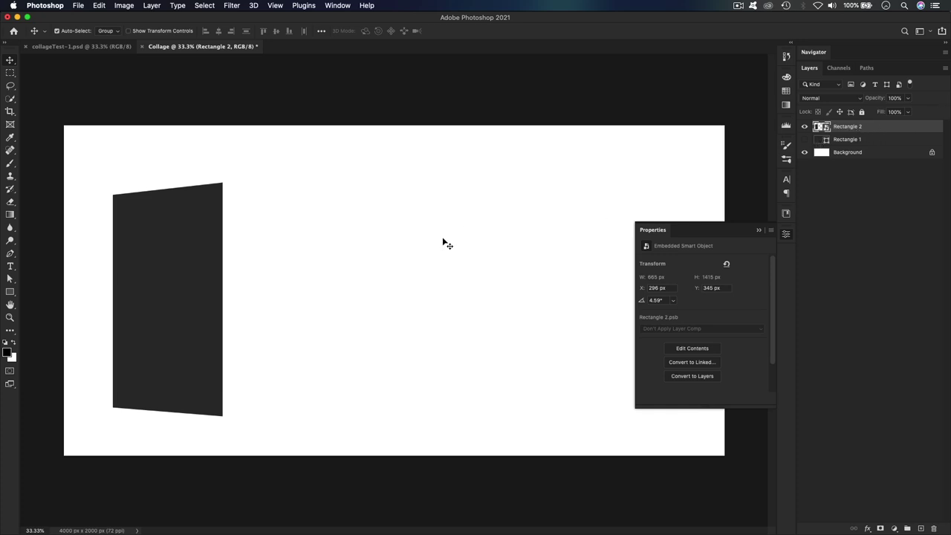
Collapse the Properties panel, inspect the Rectangle 2.psb contents, then close that tab
click(785, 235)
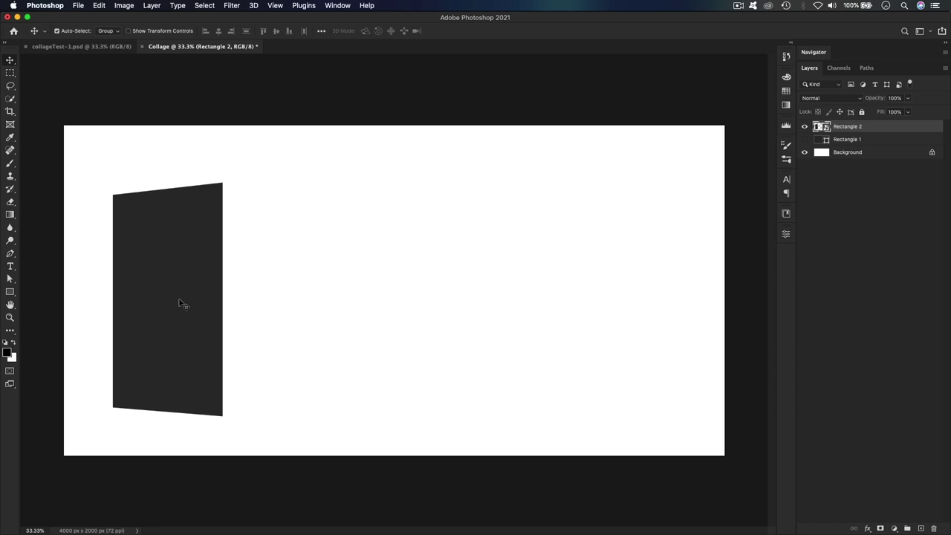
double_click(820, 128)
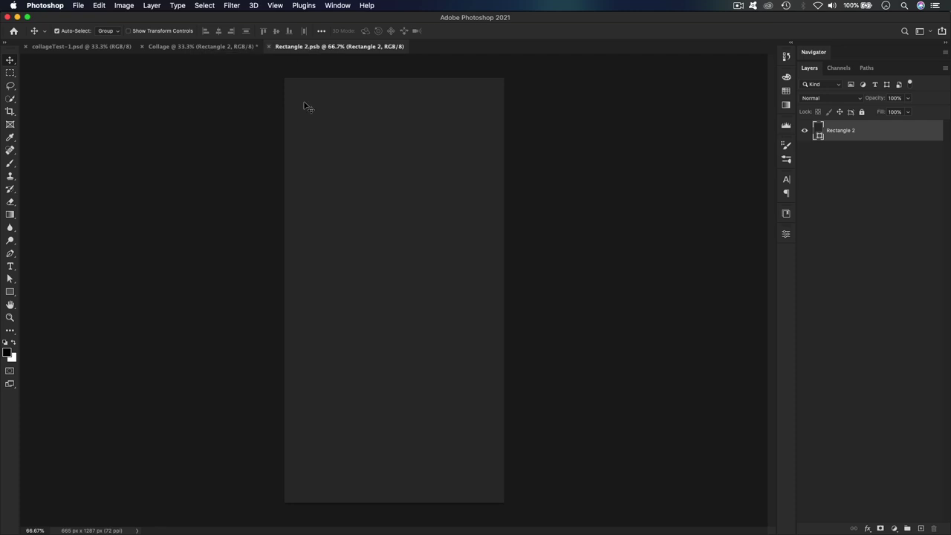
click(271, 47)
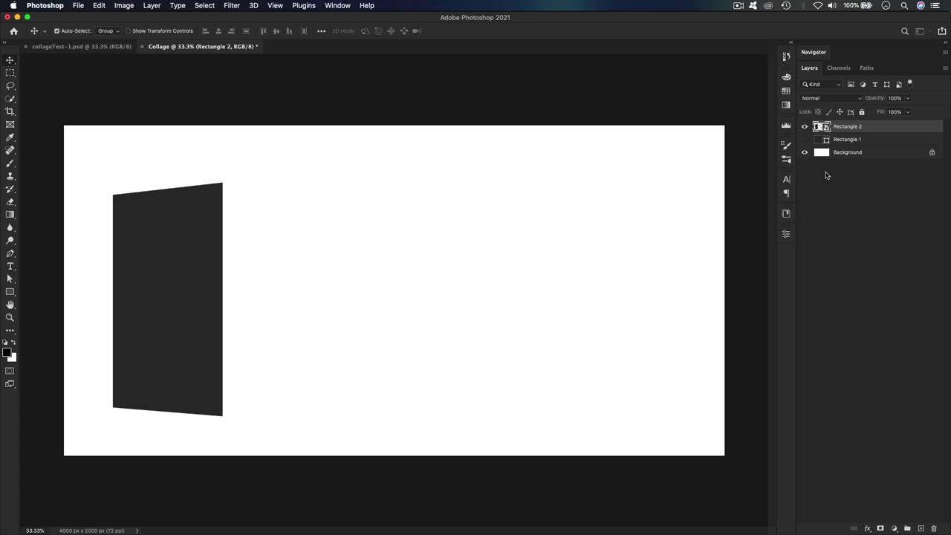
Rename the Rectangle 2 layer to 'Frame' and save the document as Collage.psd
double_click(845, 127)
text(Fram)
key(Return)
double_click(840, 127)
key(Right)
text(e)
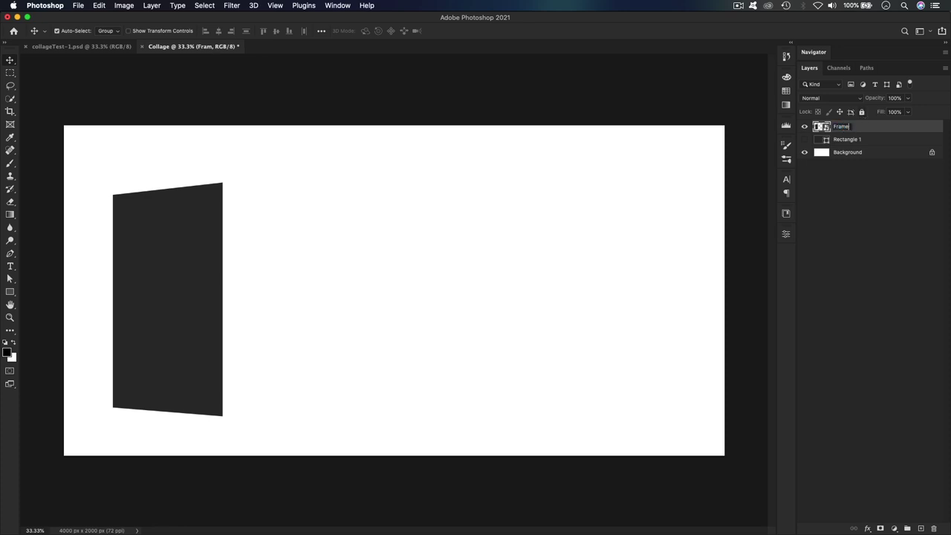
key(Return)
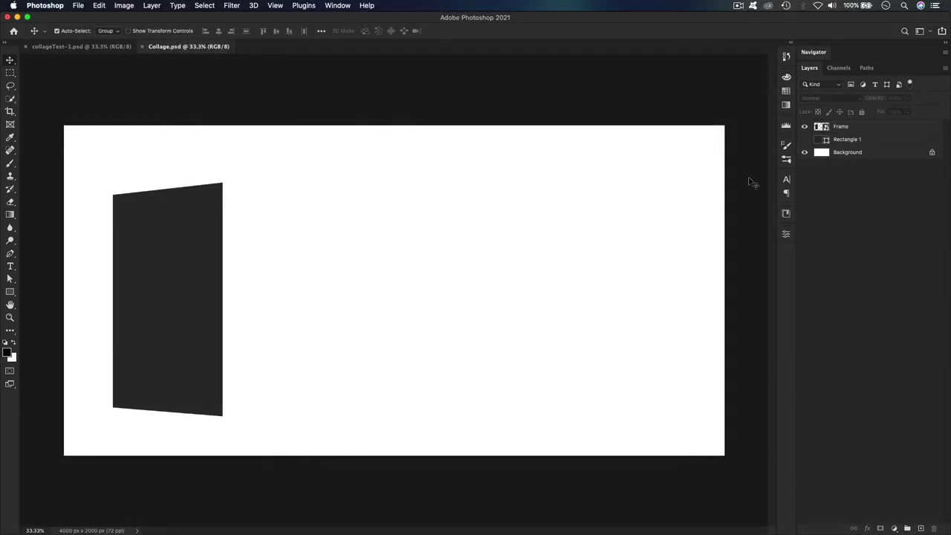
Make a New Smart Object via Copy of Frame and name it 'Image'
click(845, 131)
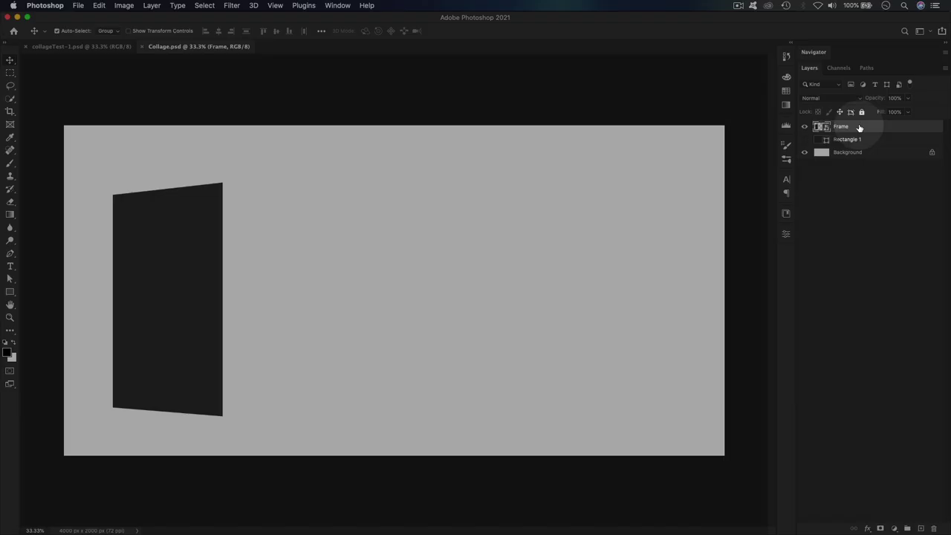
right_click(860, 128)
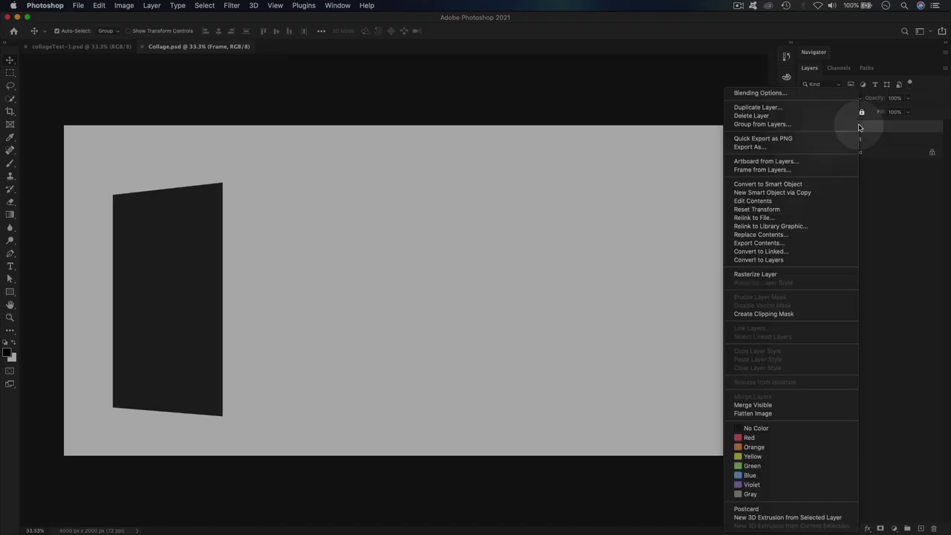
click(781, 193)
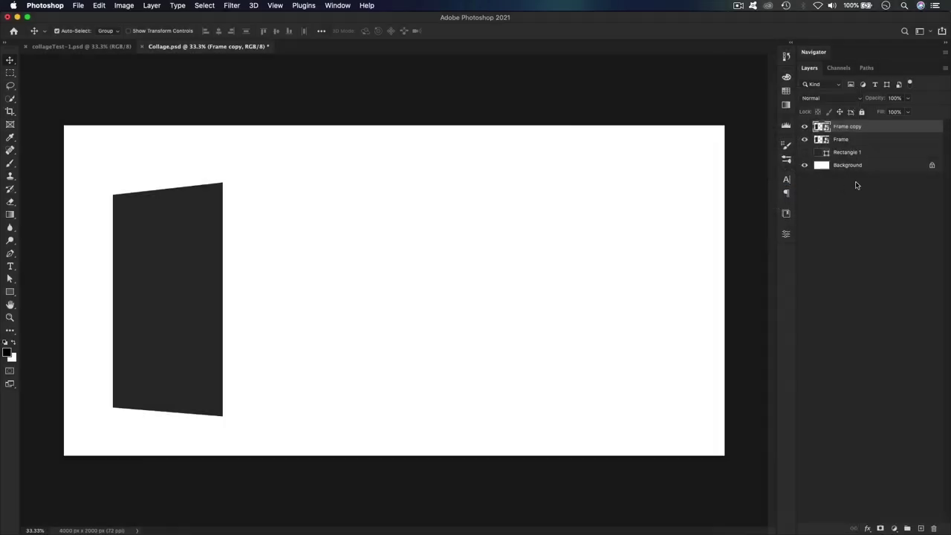
double_click(842, 127)
text(Image)
key(Return)
Apply Free Transform to the Image layer and commit it unchanged
key(super+t)
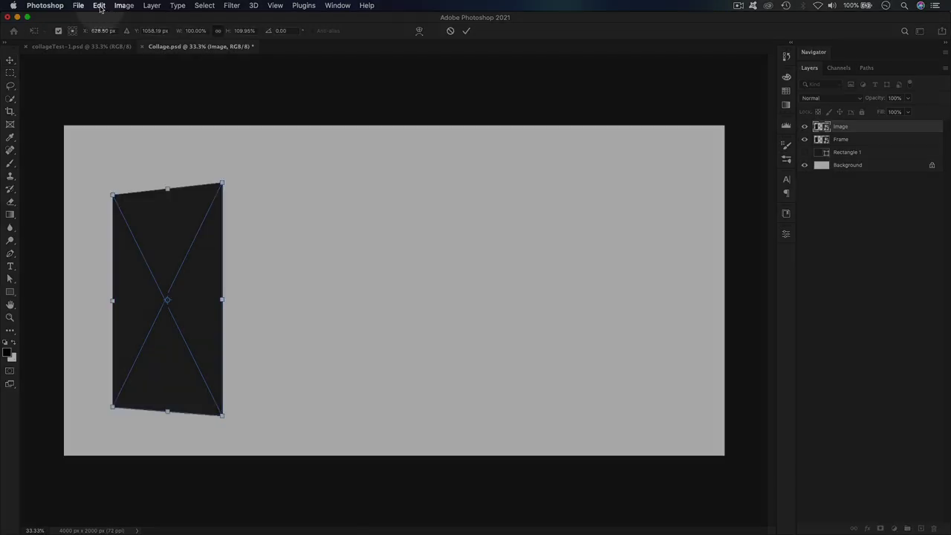
click(99, 6)
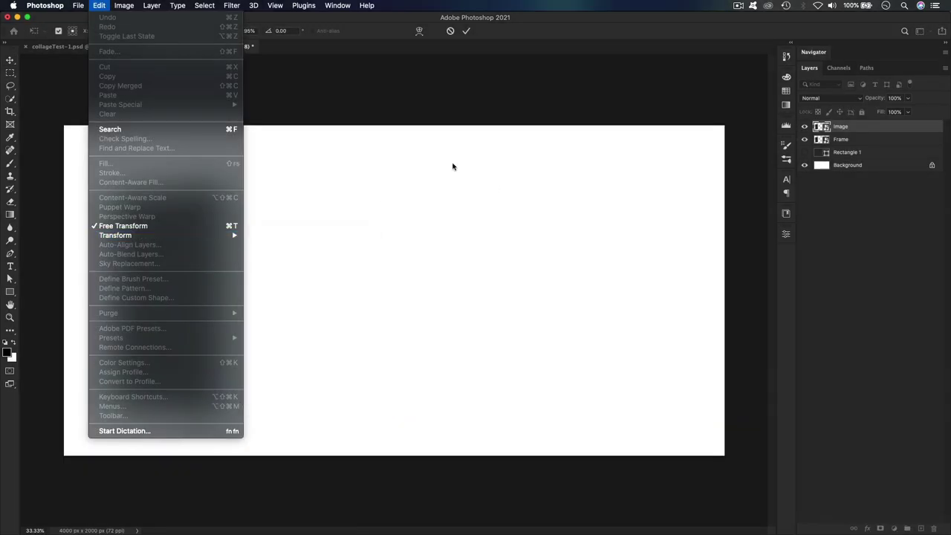
click(453, 166)
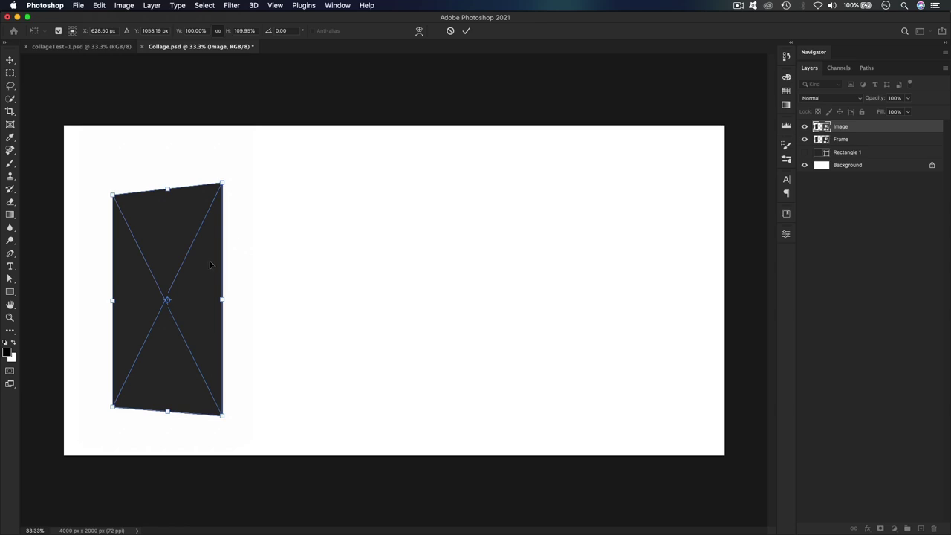
key(Return)
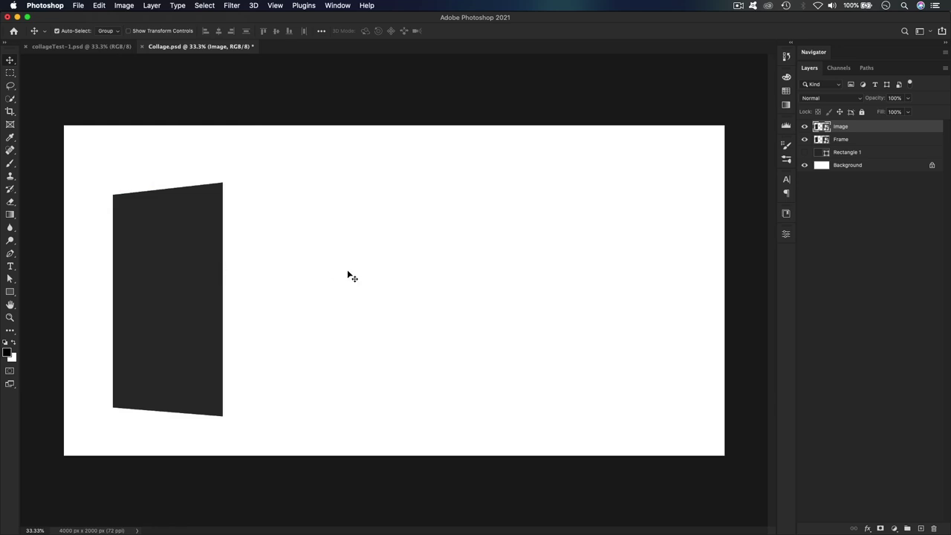
Recolour the slanted rectangle inside the Image smart object to #686868, then save and close it
double_click(817, 128)
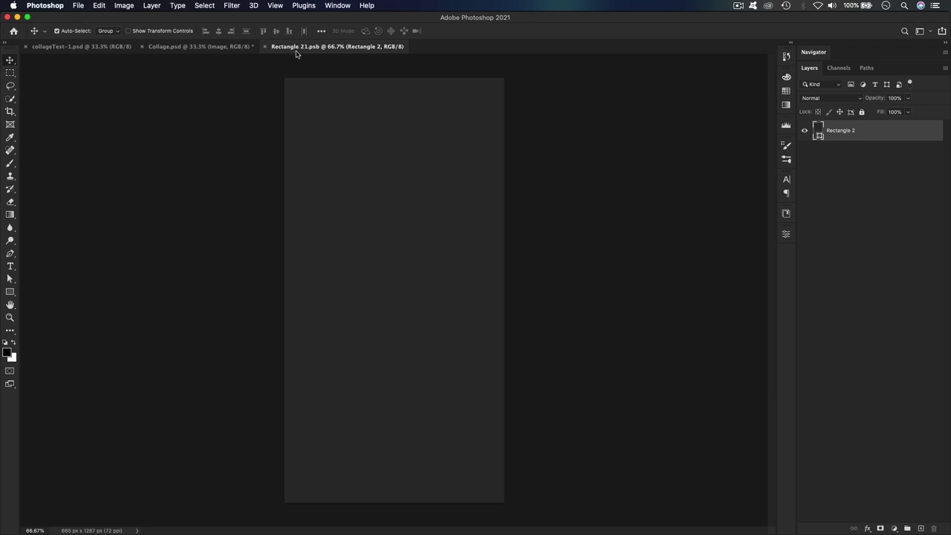
double_click(819, 131)
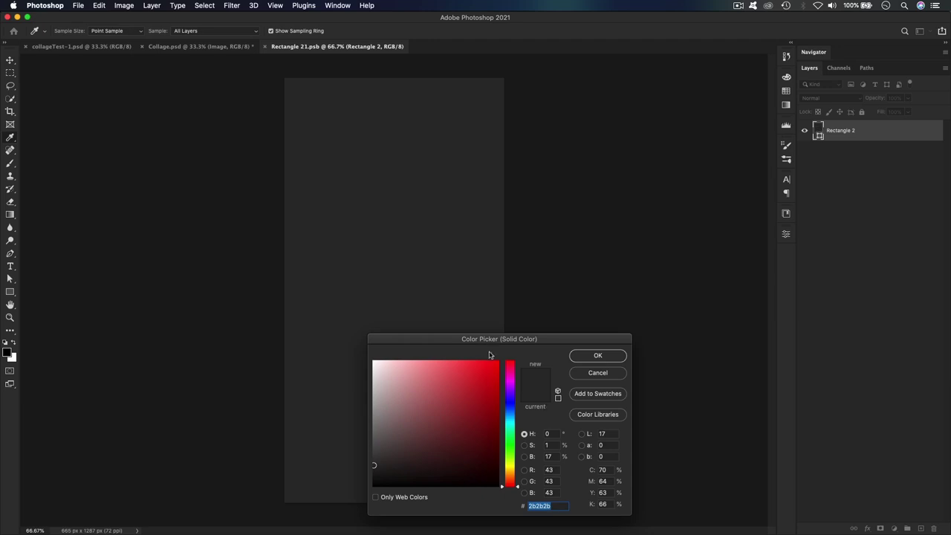
drag(463, 335, 559, 243)
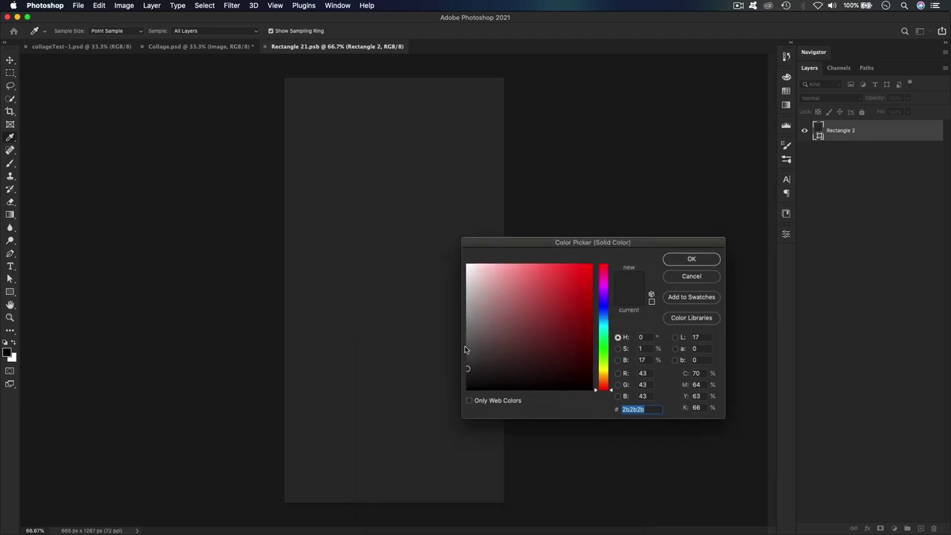
click(467, 349)
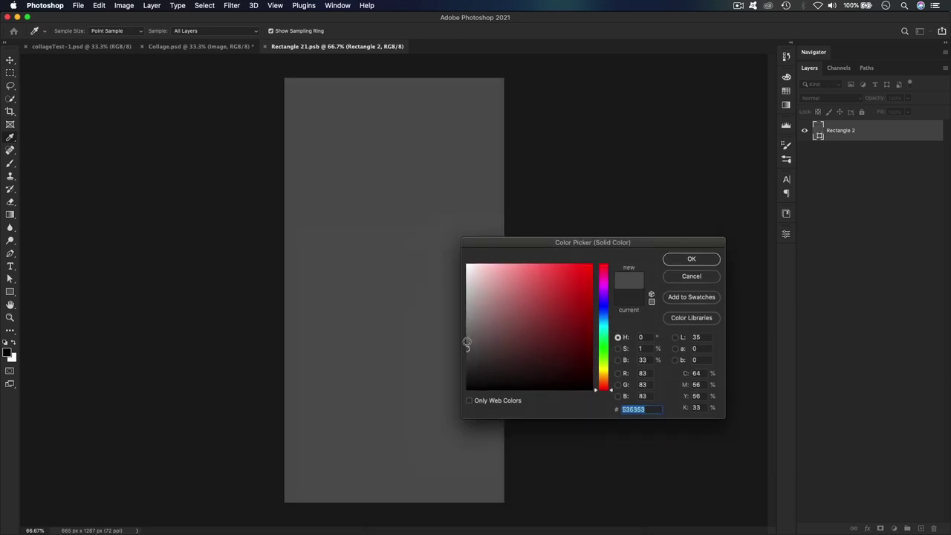
click(466, 335)
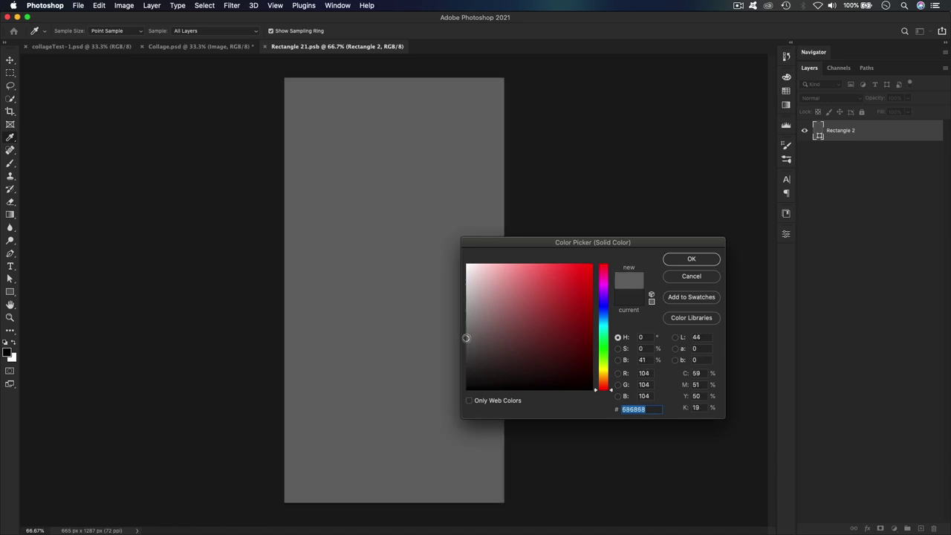
click(691, 260)
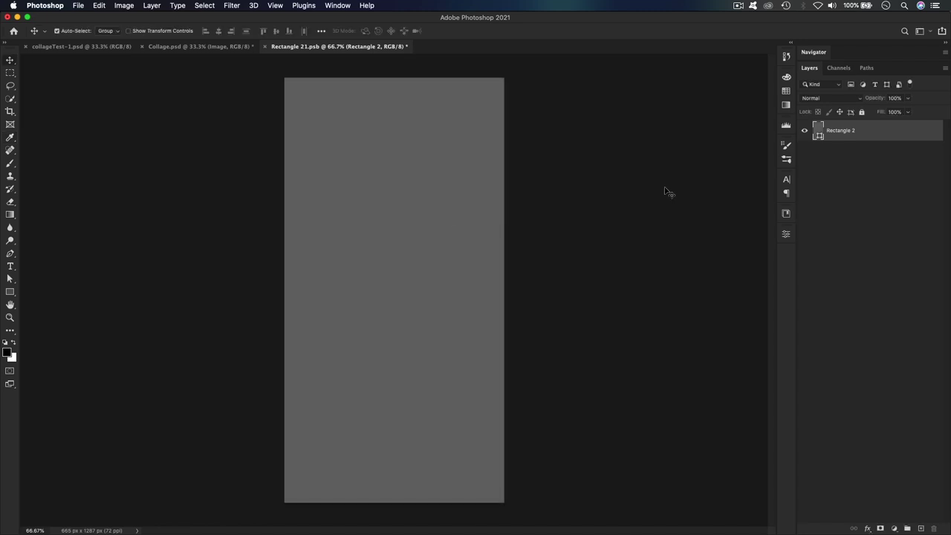
key(super+s)
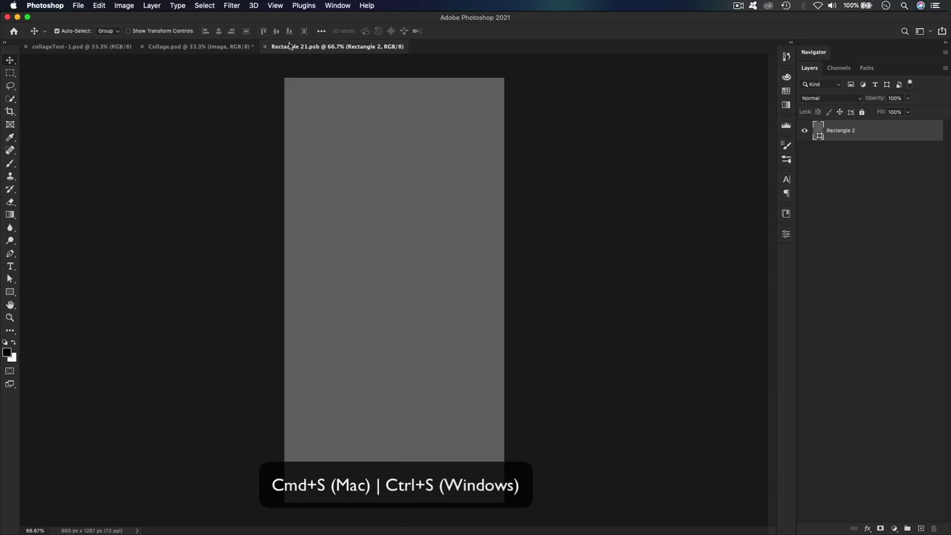
click(265, 46)
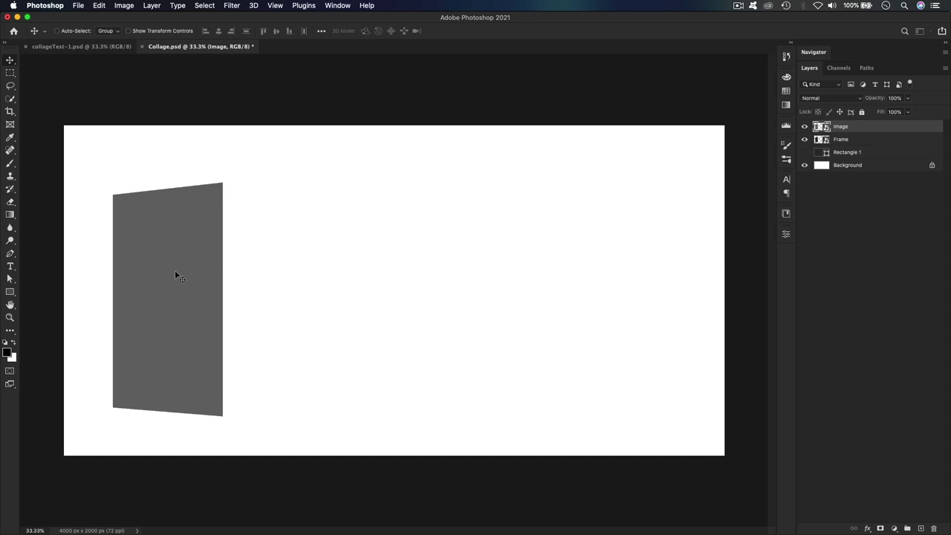
Scale the Image placeholder to 93.57% width and 105.16% height so a dark border shows
key(super+t)
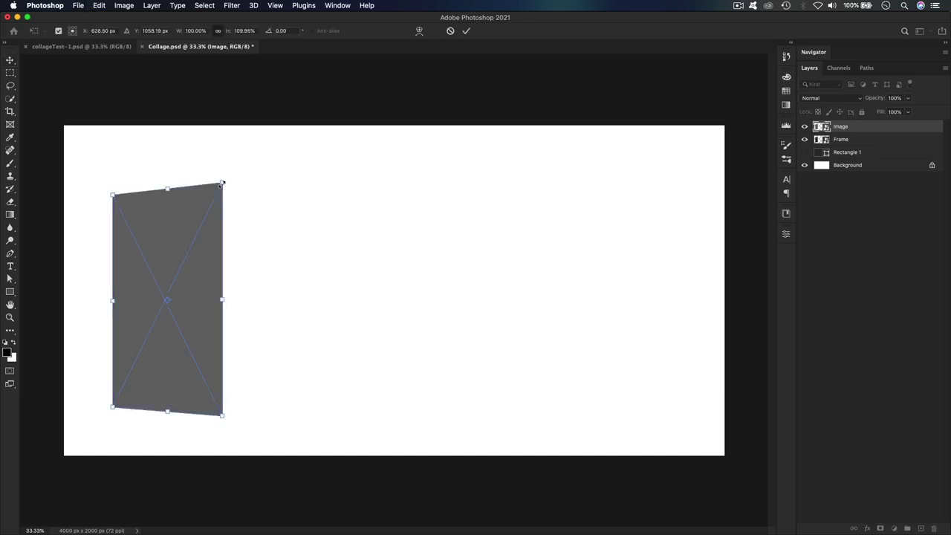
drag(222, 182, 217, 188)
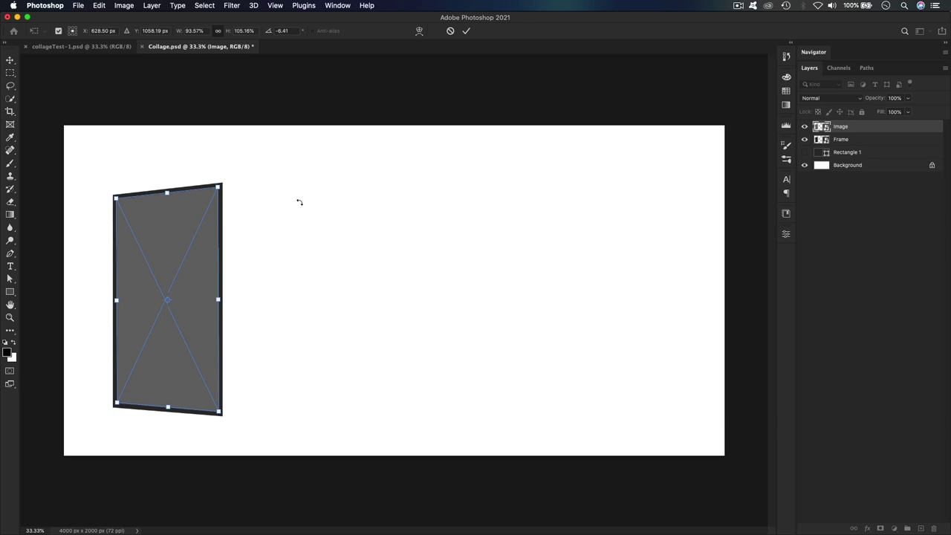
key(Return)
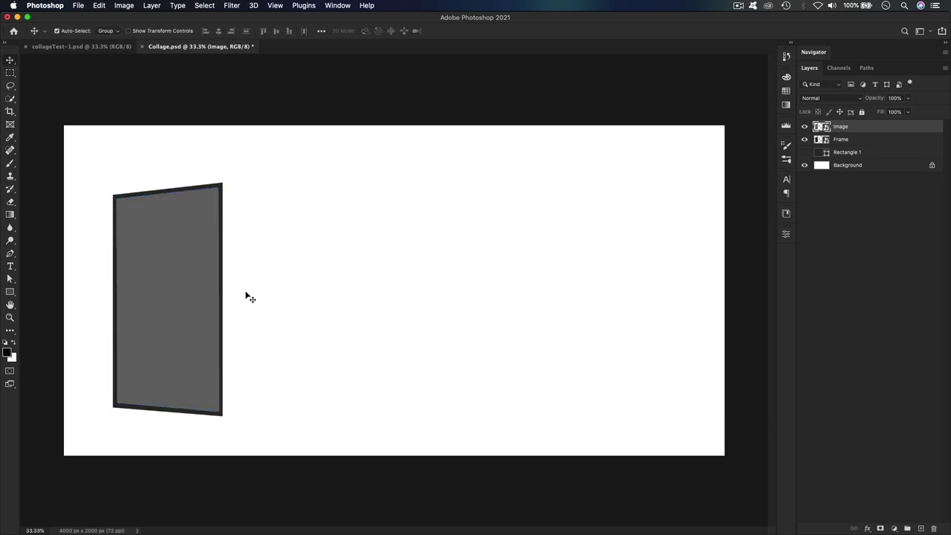
key(super+t)
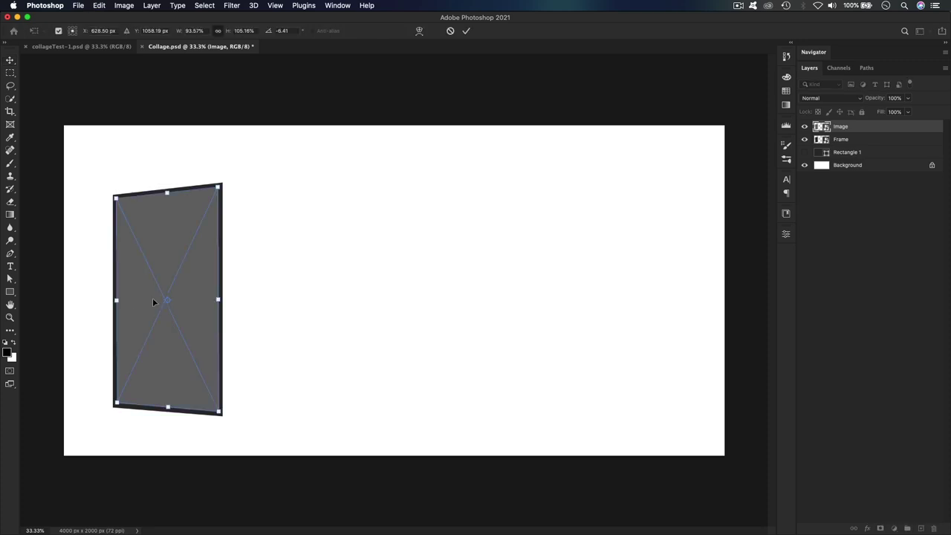
Adjust the placeholder's bottom, left and corner edges, tilt it to about -5.9°, and commit
scroll(152, 300, up, 1)
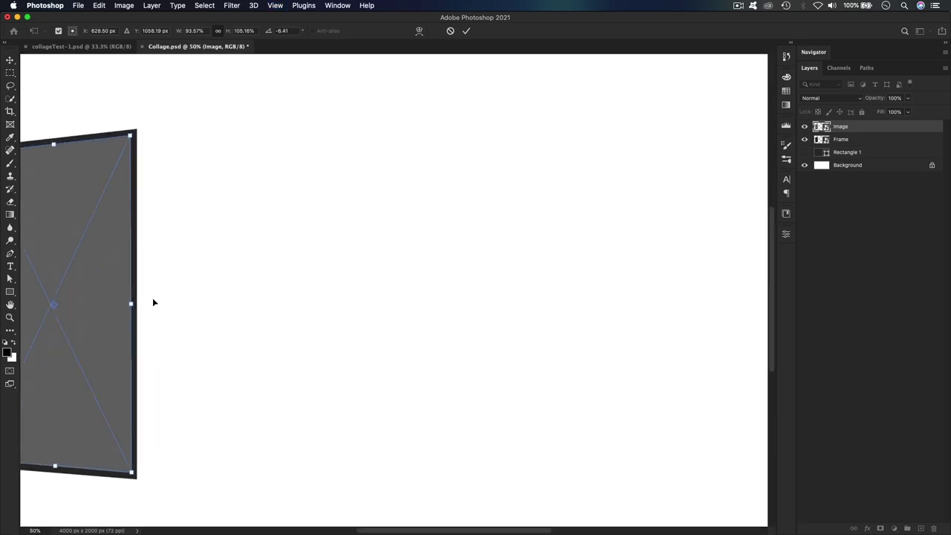
drag(115, 209, 316, 171)
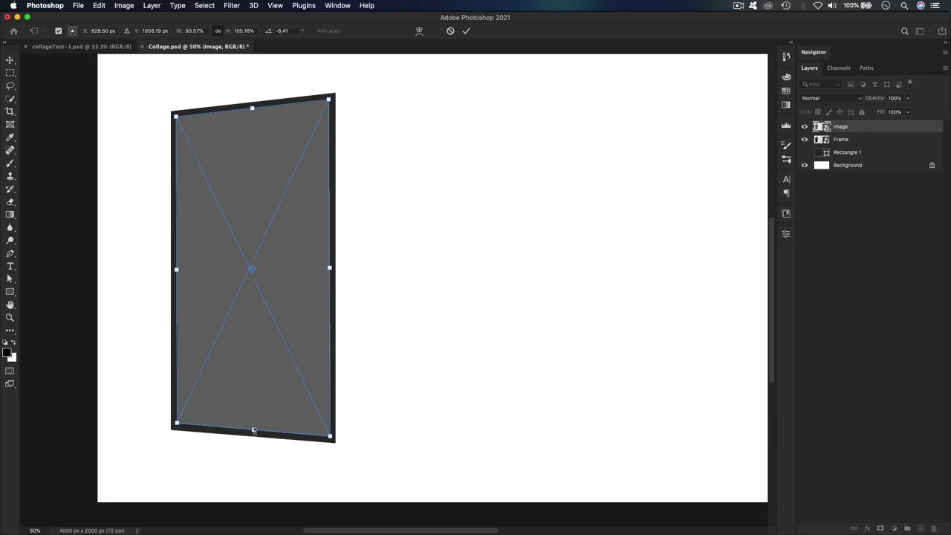
drag(253, 432, 253, 431)
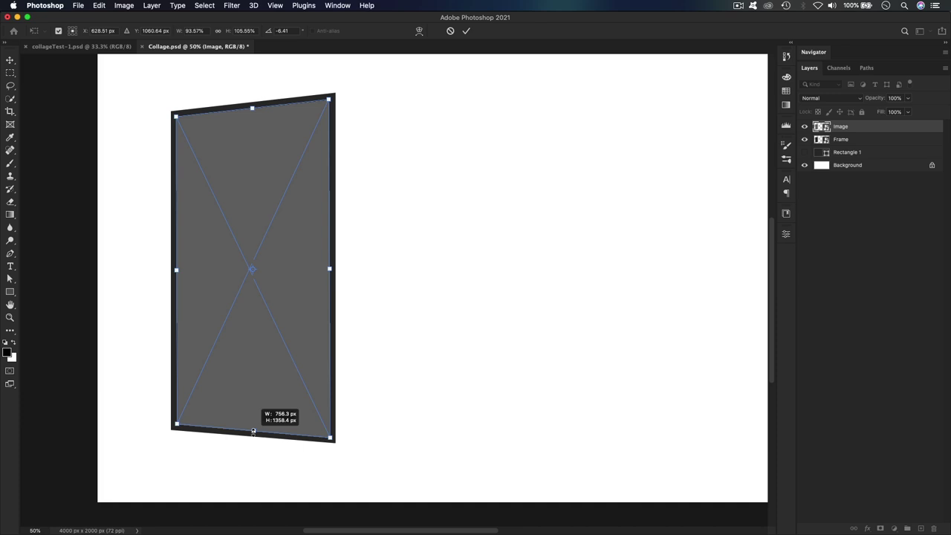
drag(252, 431, 253, 431)
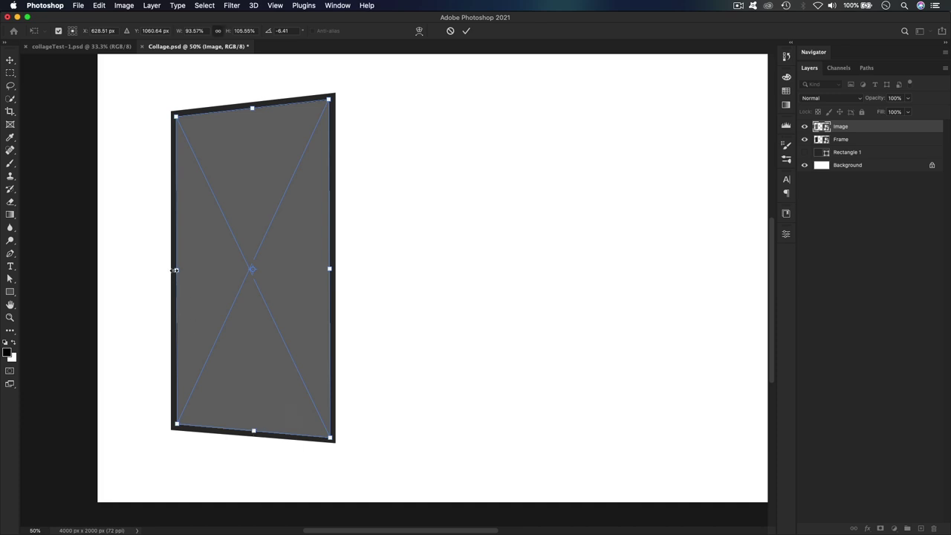
drag(175, 271, 172, 272)
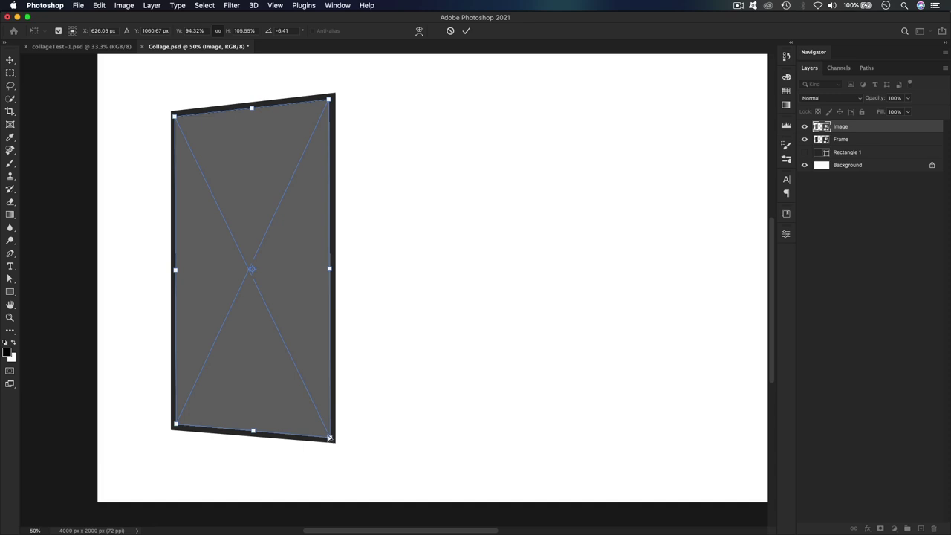
drag(331, 439, 331, 437)
drag(330, 103, 329, 103)
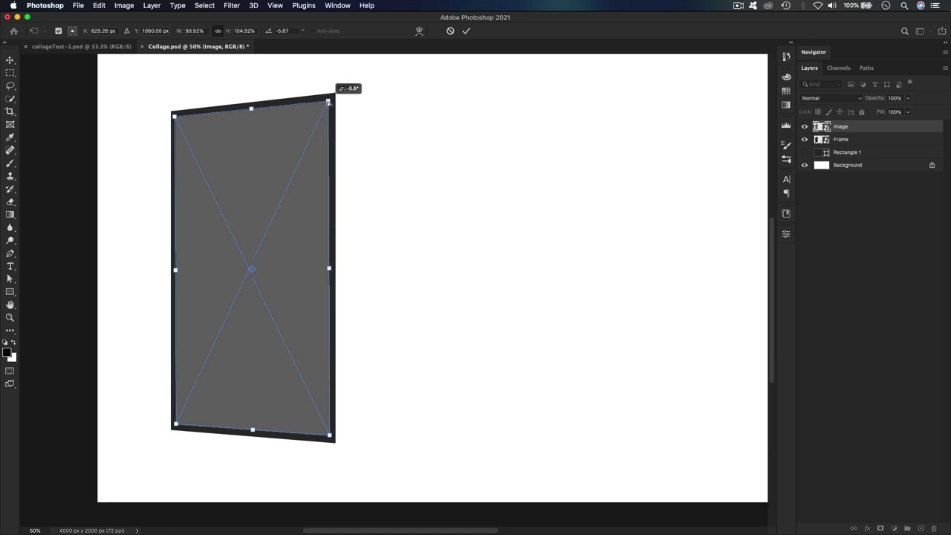
drag(328, 102, 328, 100)
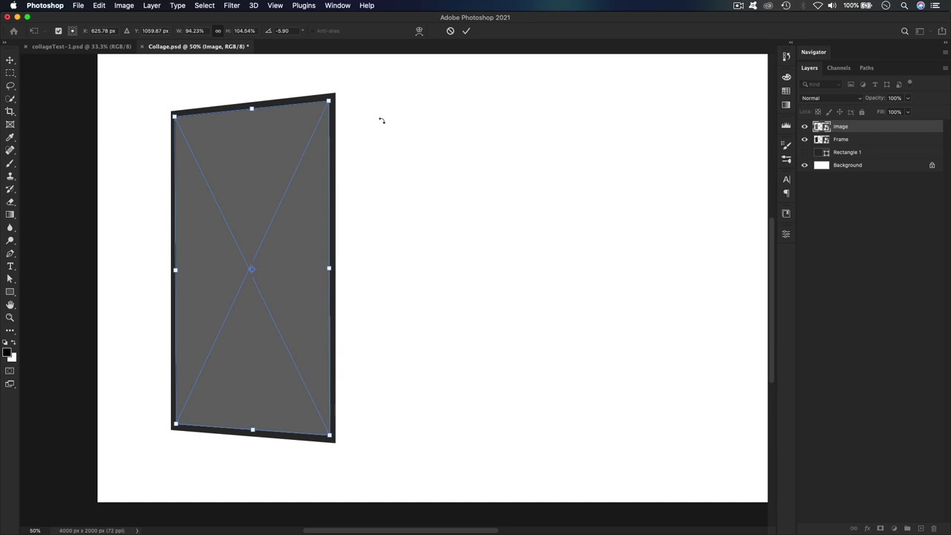
key(Return)
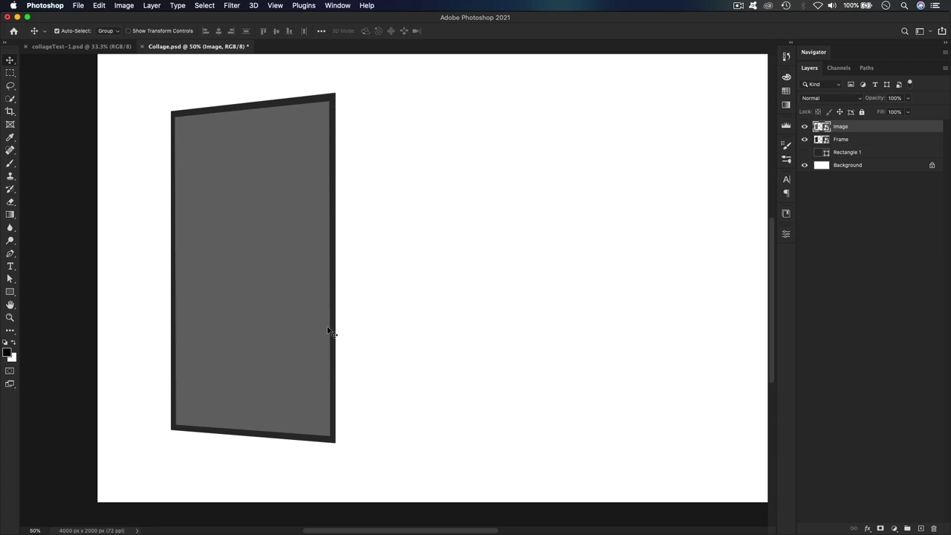
click(56, 47)
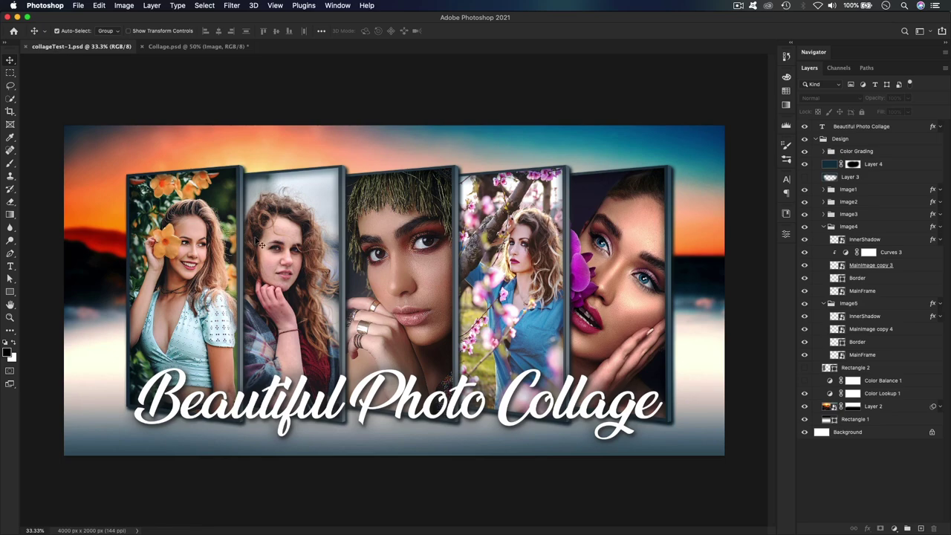
key(super+equal)
key(super+equal)
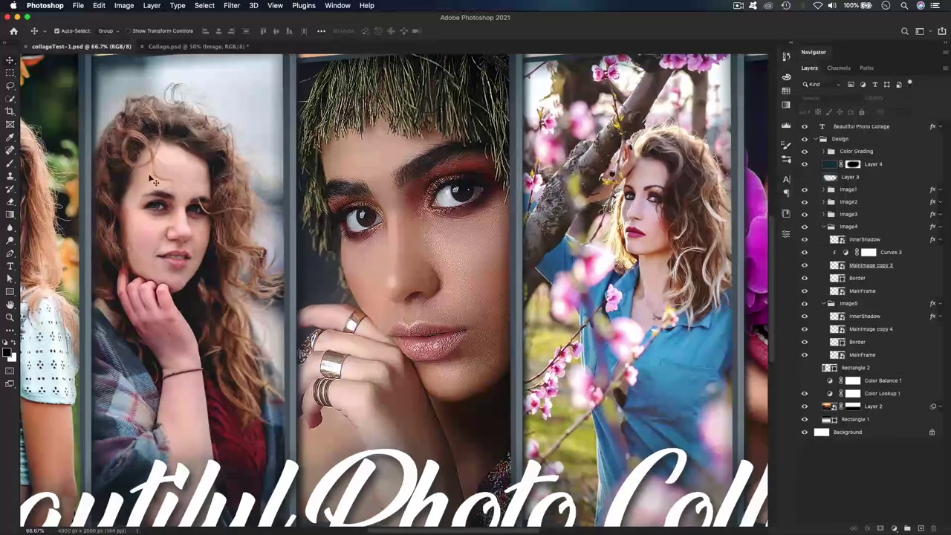
scroll(137, 156, up, 5)
scroll(137, 156, left, 5)
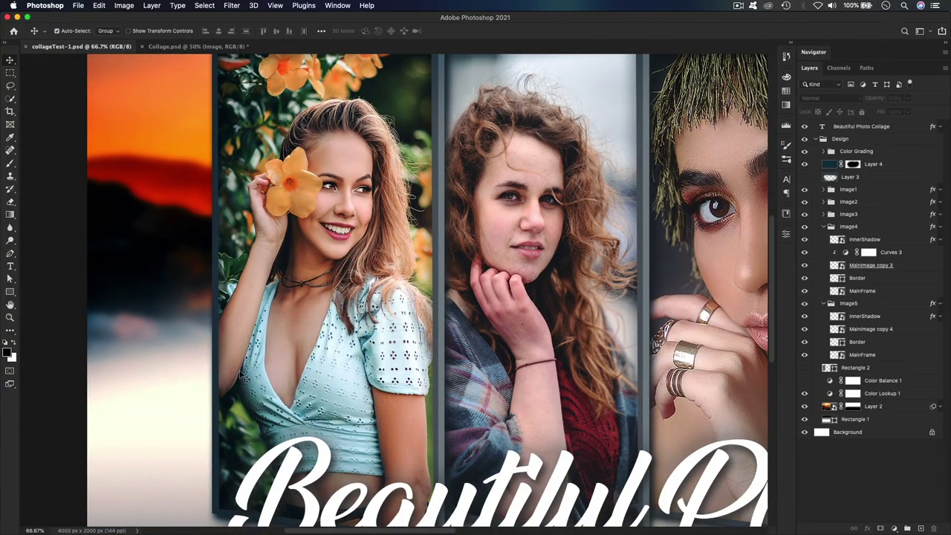
key(super+minus)
key(super+minus)
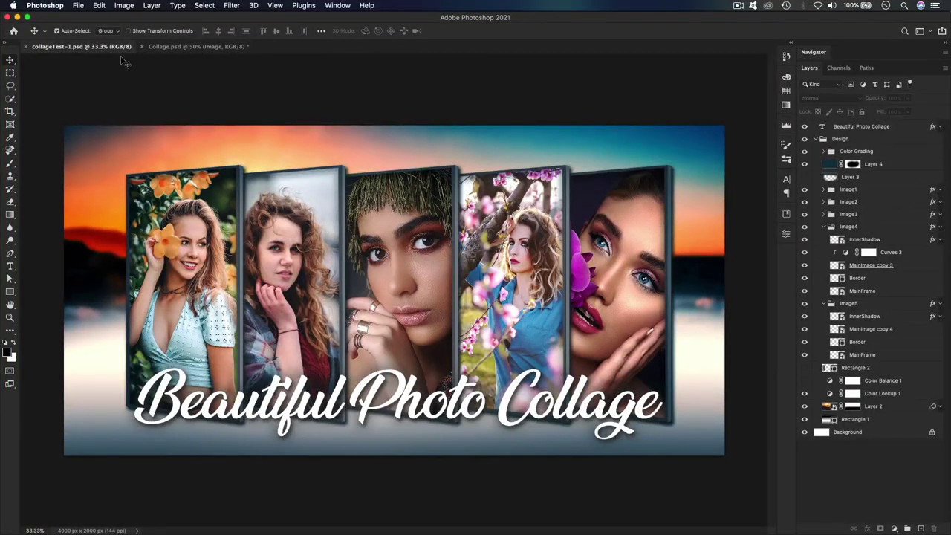
click(176, 47)
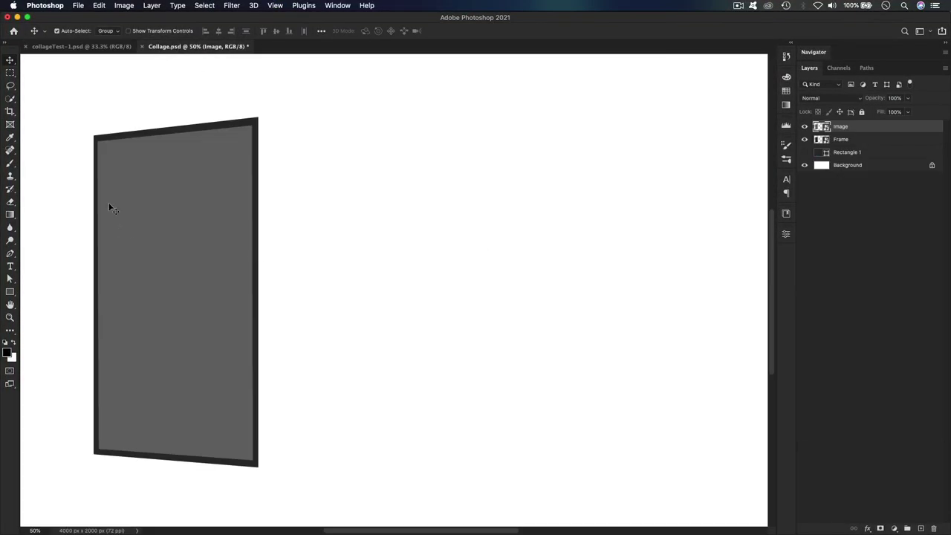
Duplicate the Image layer and name the copy FrameShadow
right_click(884, 127)
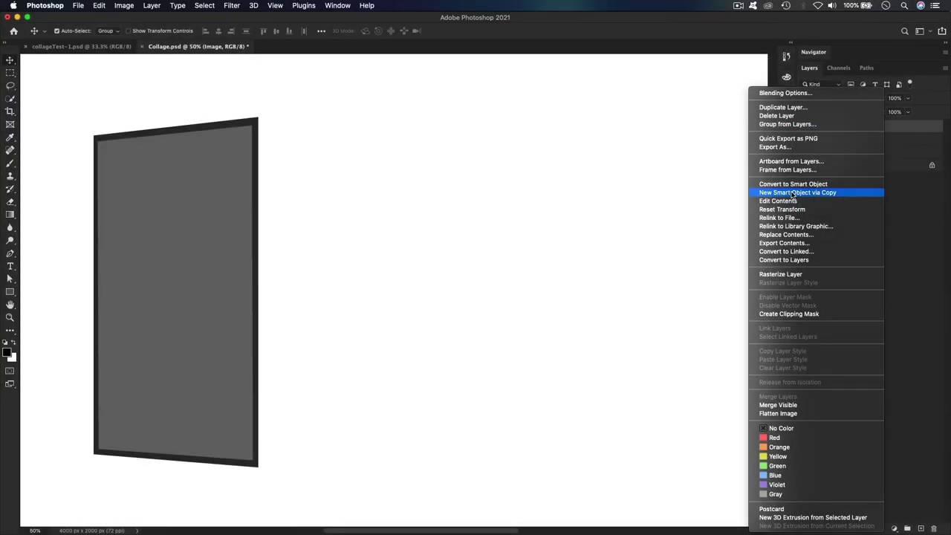
click(793, 192)
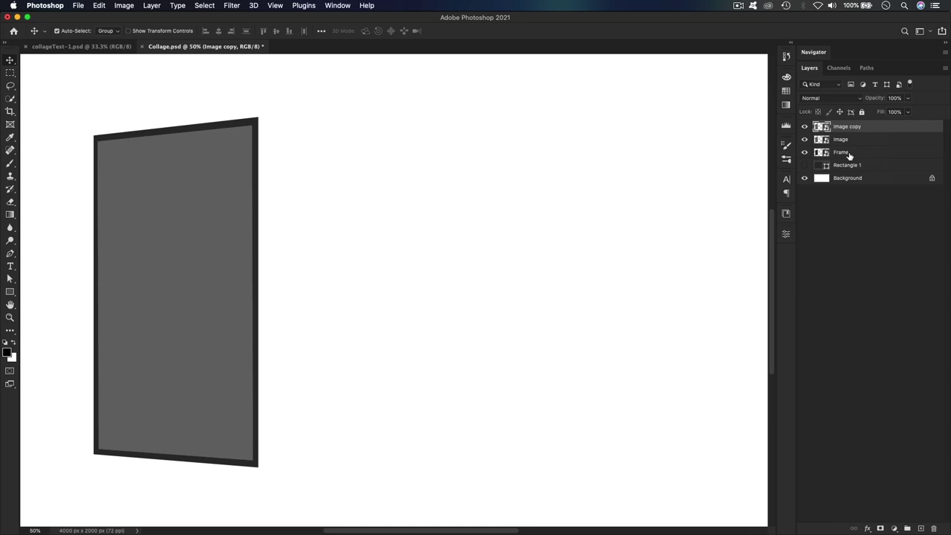
double_click(852, 127)
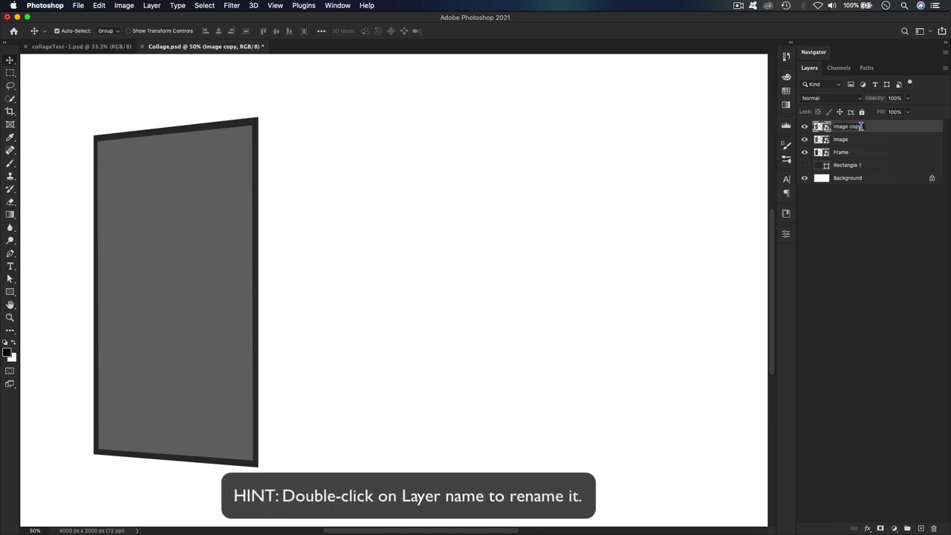
text(Frame)
key(Return)
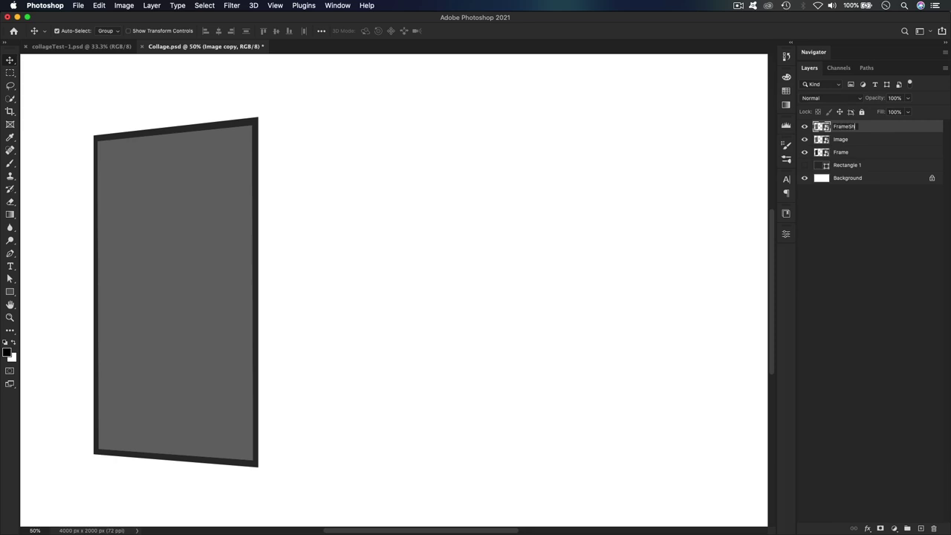
key(Return)
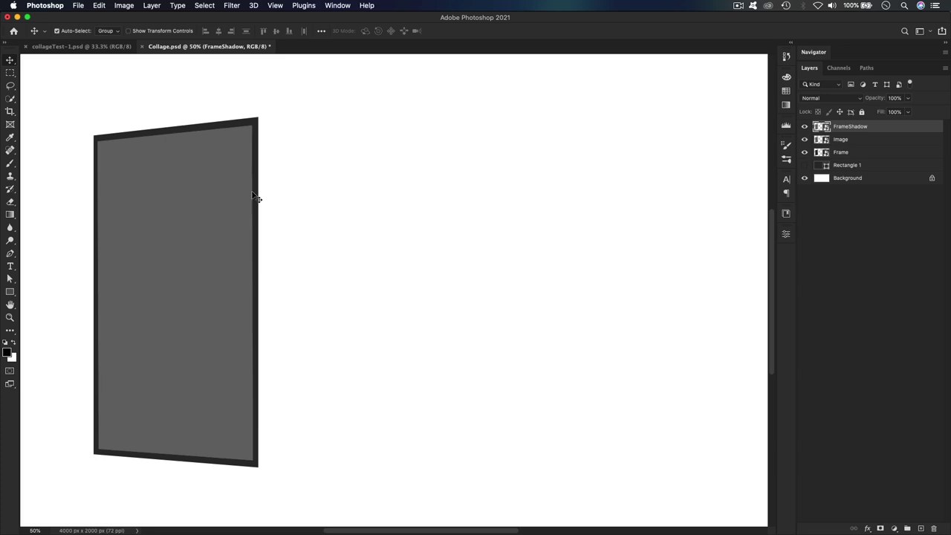
Rename the Frame layer to MainFrame
double_click(840, 153)
click(834, 153)
text(Main)
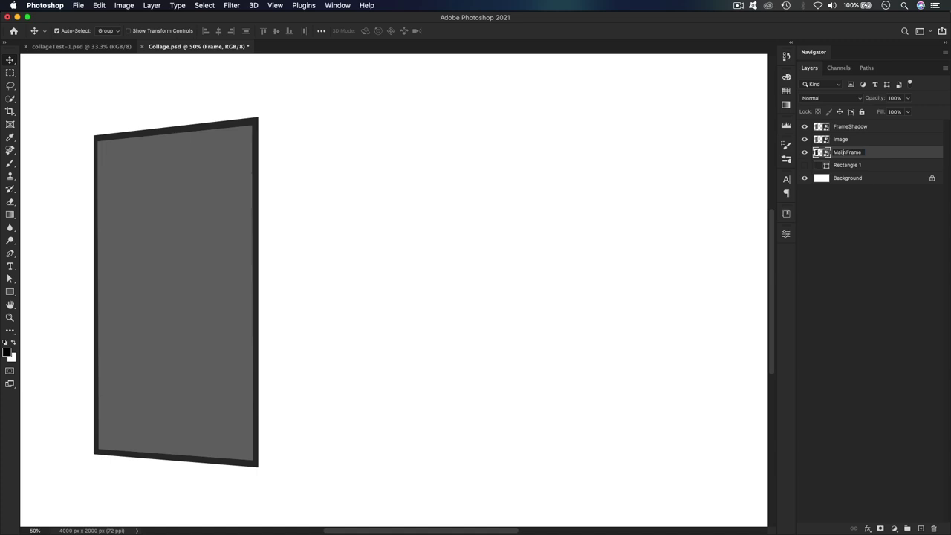
key(Return)
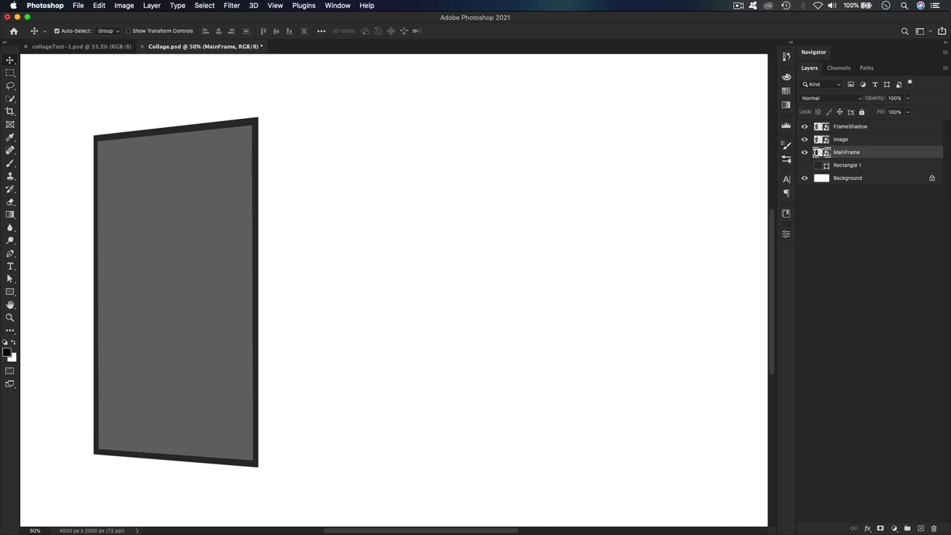
Set the Rectangle tool's fill colour from black to grey #706f6f
click(10, 291)
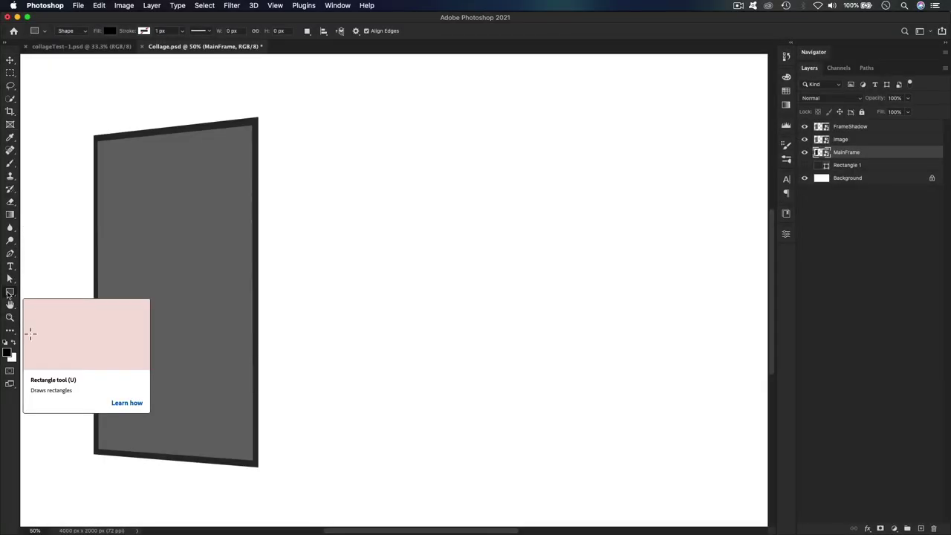
click(109, 32)
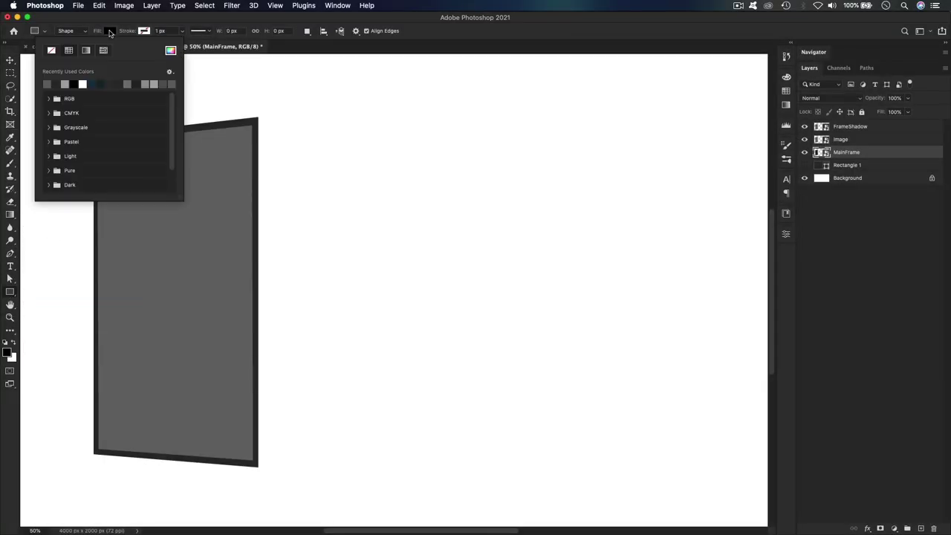
click(170, 51)
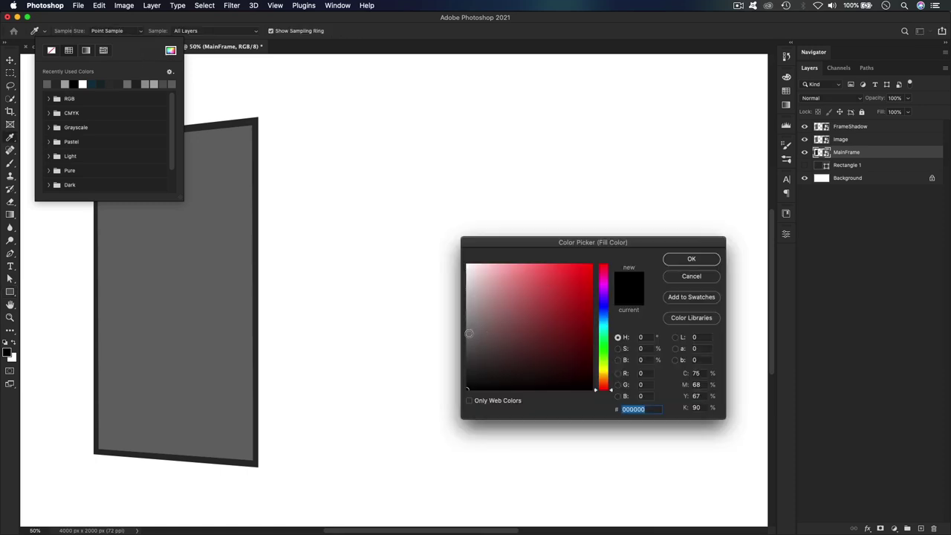
click(468, 334)
click(688, 260)
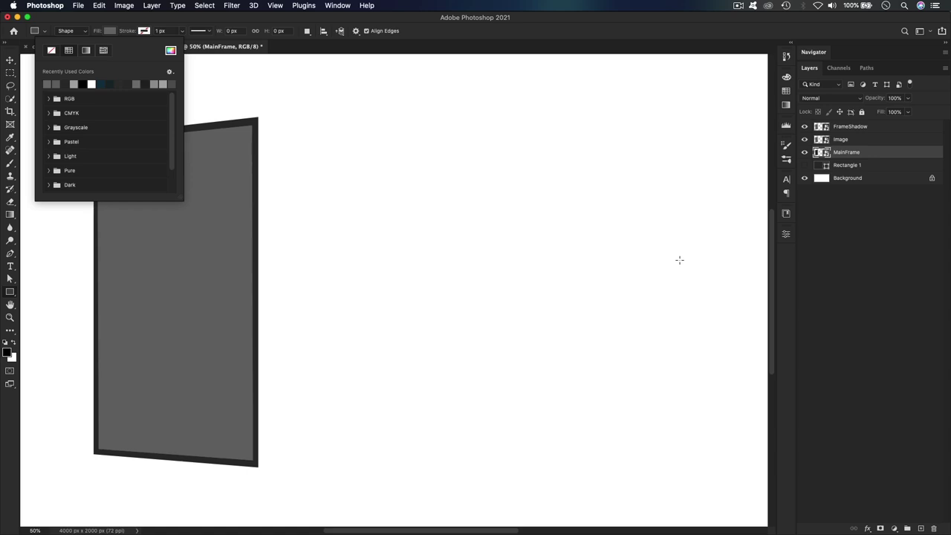
click(277, 48)
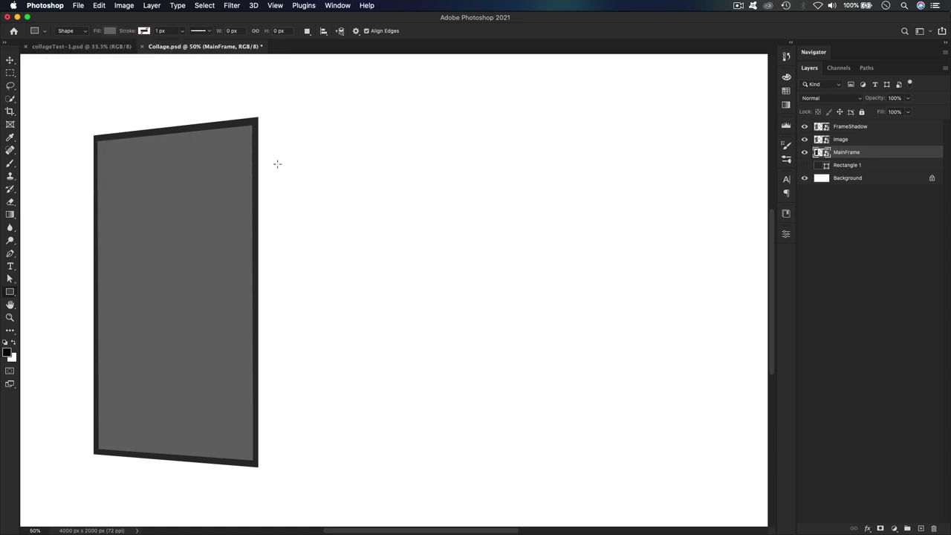
Draw a 25 × 1411 px grey strip, Rectangle 2, along the frame's right edge
drag(259, 116, 263, 467)
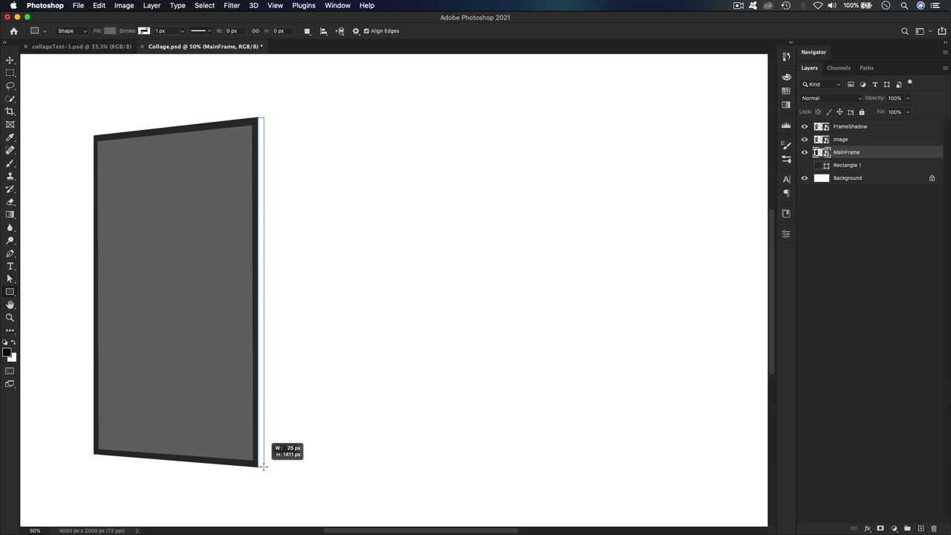
drag(263, 466, 263, 467)
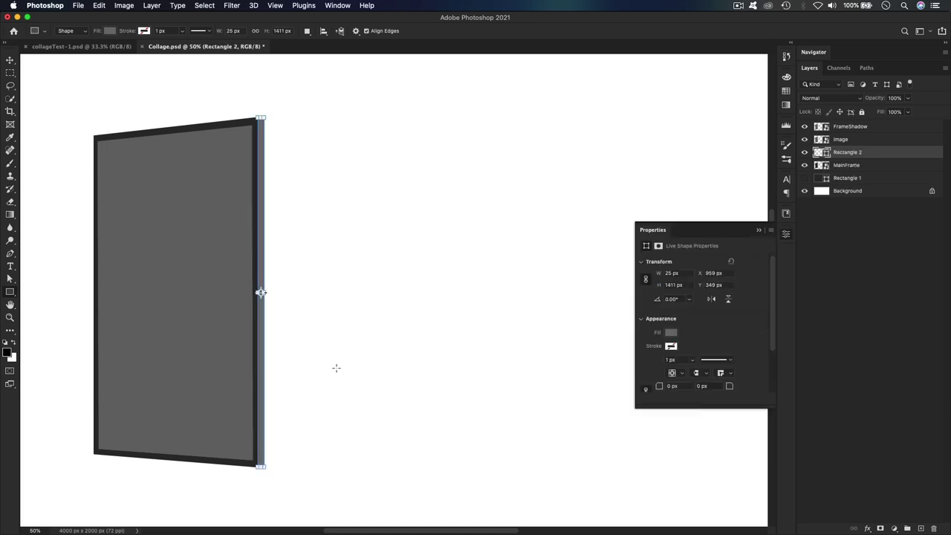
key(Return)
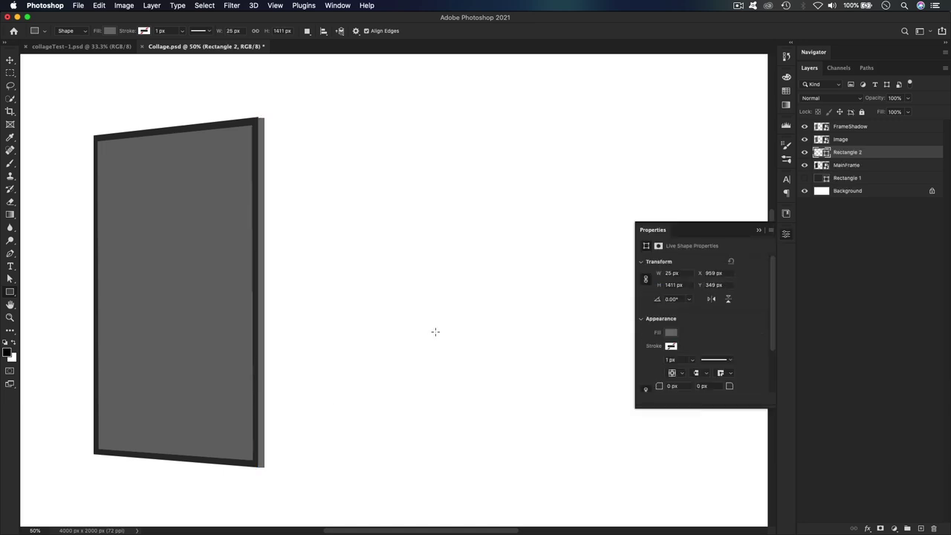
Switch to the Move tool and zoom in on the frame's top-right corner
click(10, 60)
key(super+plus)
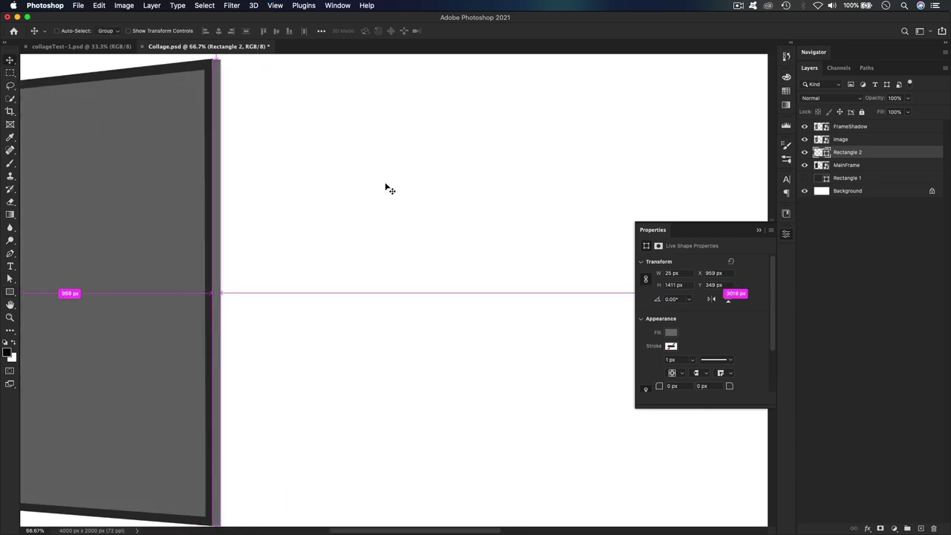
key(super+plus)
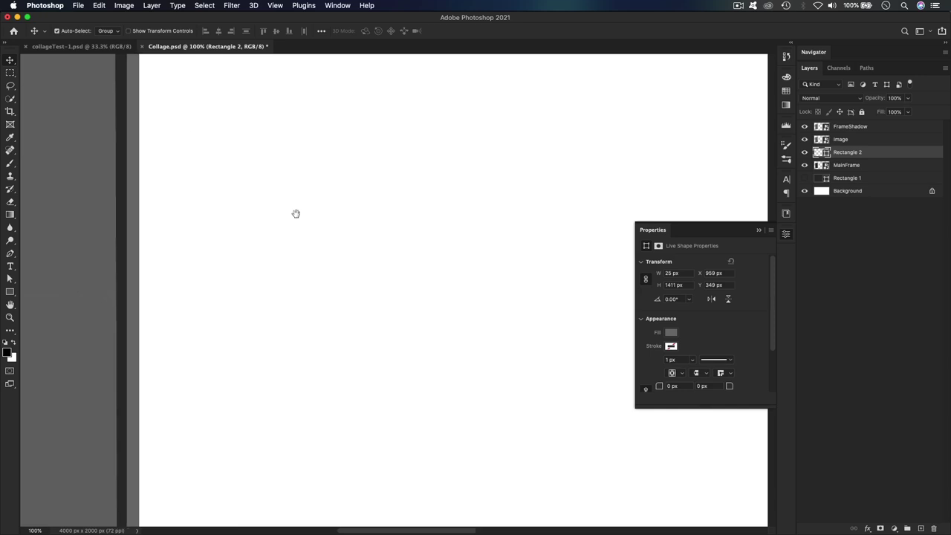
drag(295, 212, 452, 240)
drag(436, 174, 431, 250)
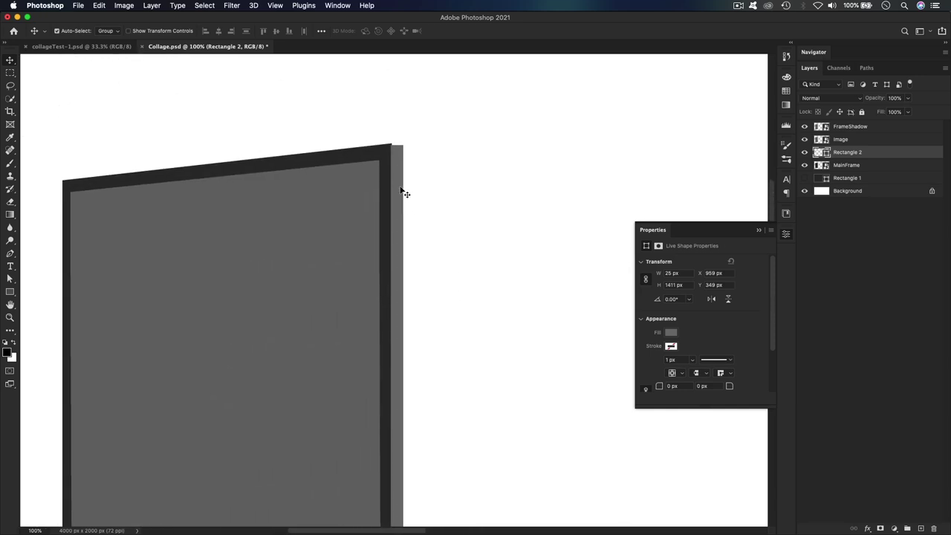
Stretch Rectangle 2 up to the frame's top and skew its top edge down 14.43°
key(super+t)
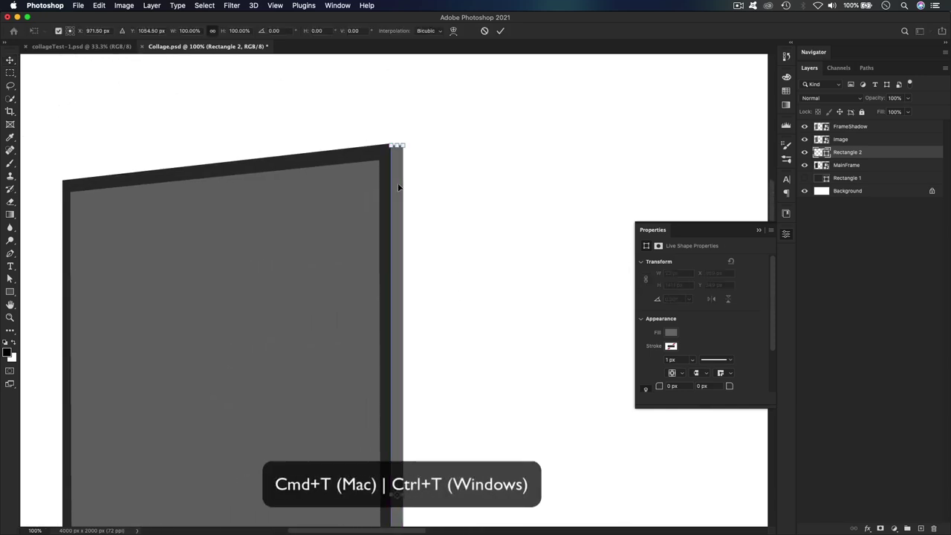
scroll(398, 183, up, 2)
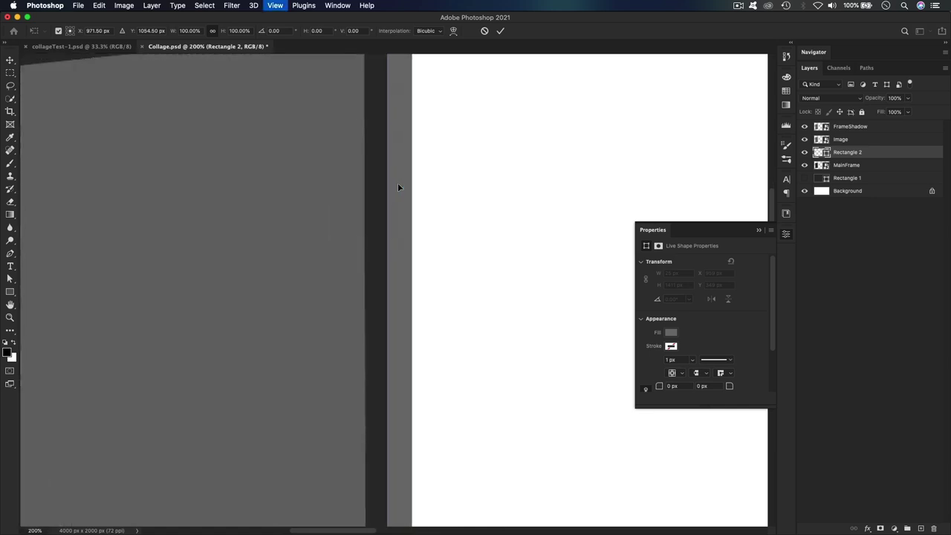
drag(401, 120, 429, 336)
scroll(429, 337, up, 5)
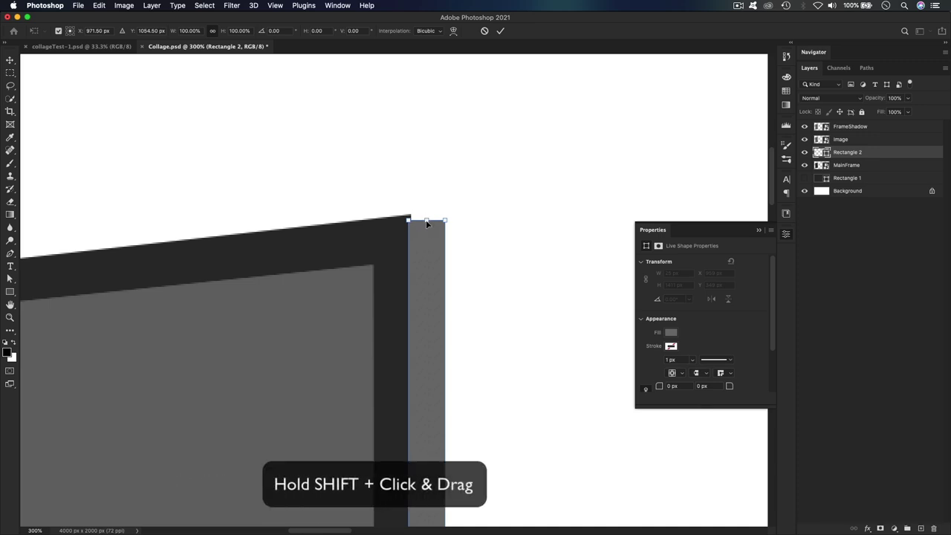
drag(426, 220, 426, 215)
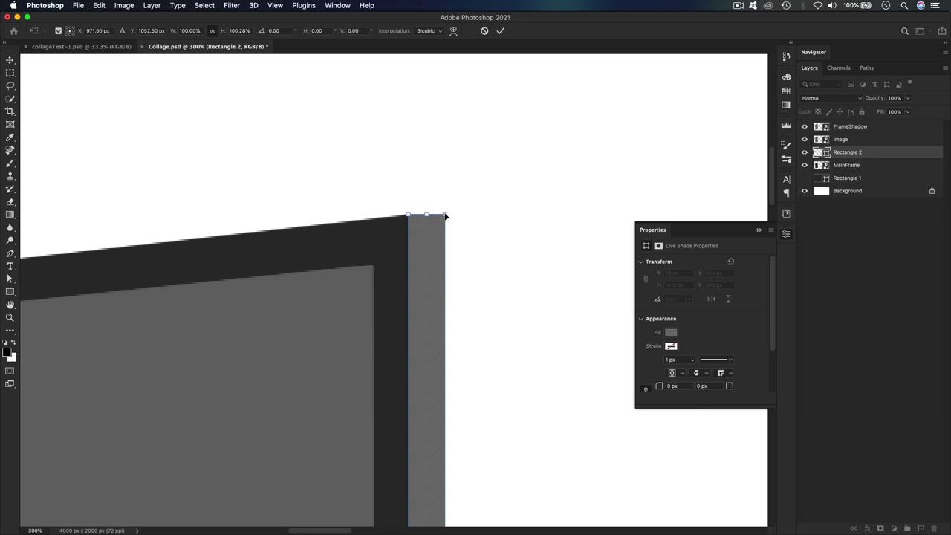
drag(445, 216, 446, 220)
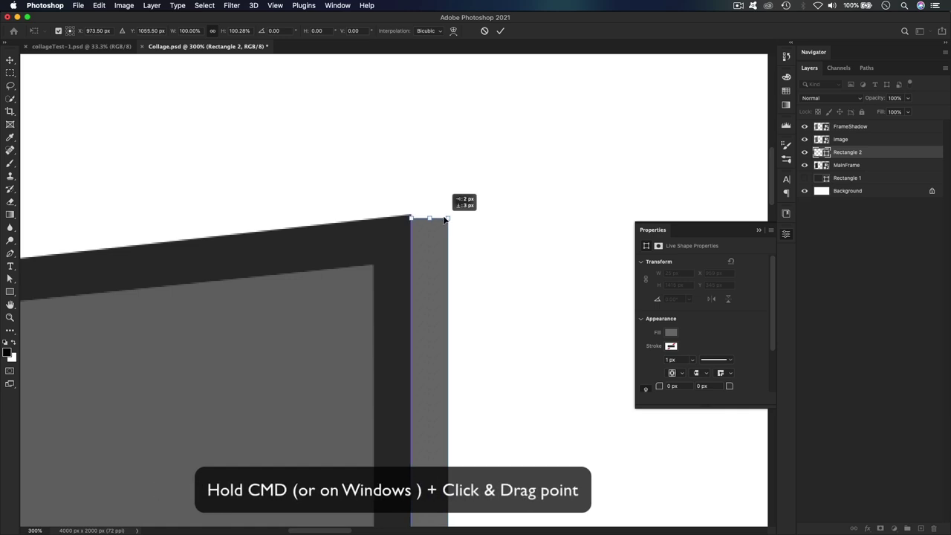
key(super+z)
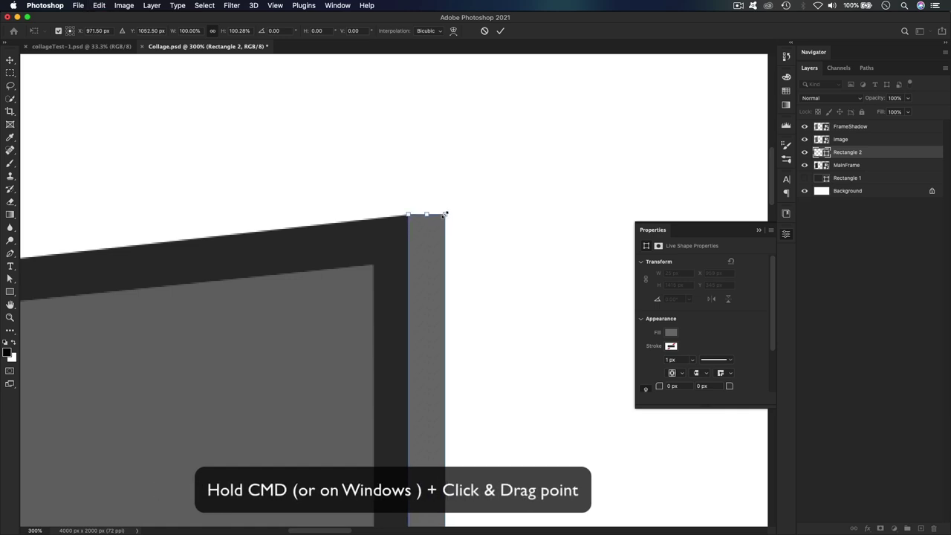
drag(447, 217, 445, 226)
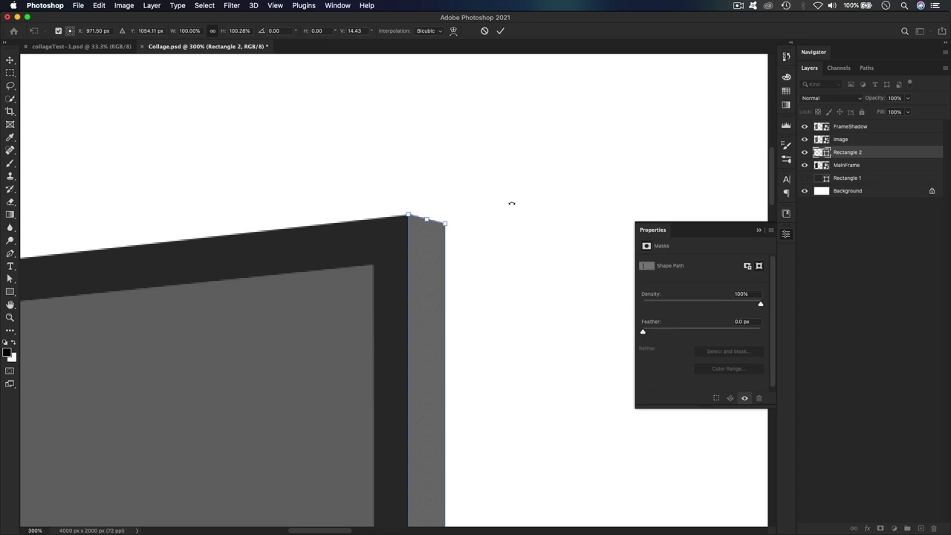
Zoom in on the bottom end of the side-edge strip
key(super+minus)
key(super+minus)
key(super+minus)
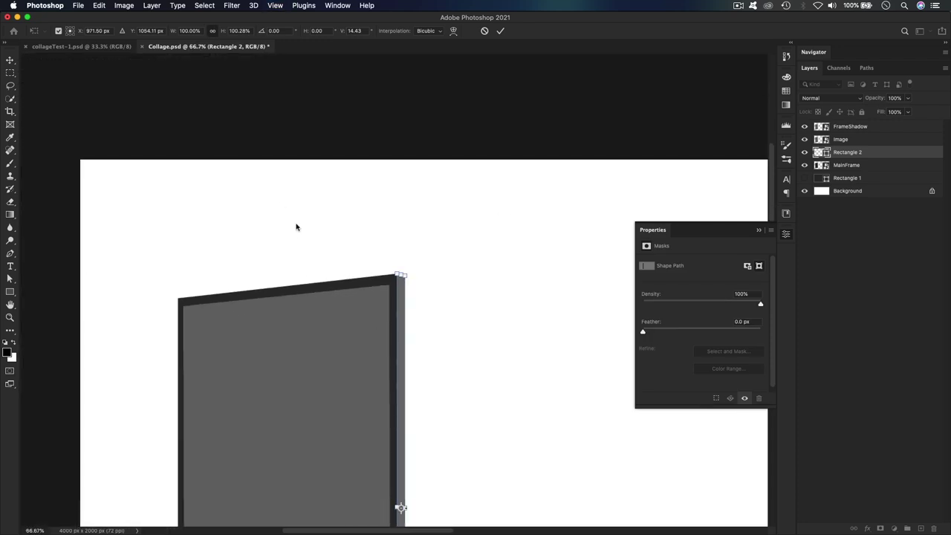
scroll(533, 389, down, 8)
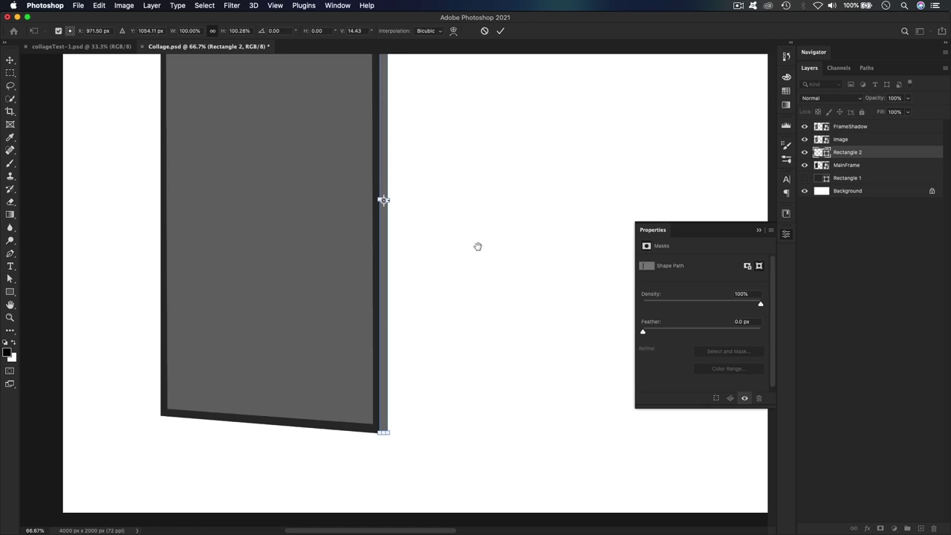
scroll(446, 258, down, 2)
scroll(441, 293, up, 3)
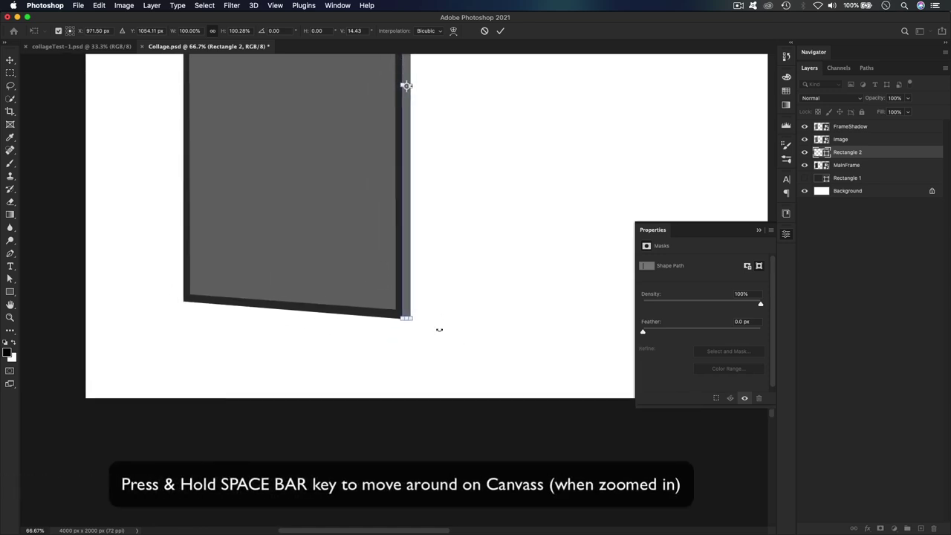
key(super+1)
key(super+equal)
key(super+equal)
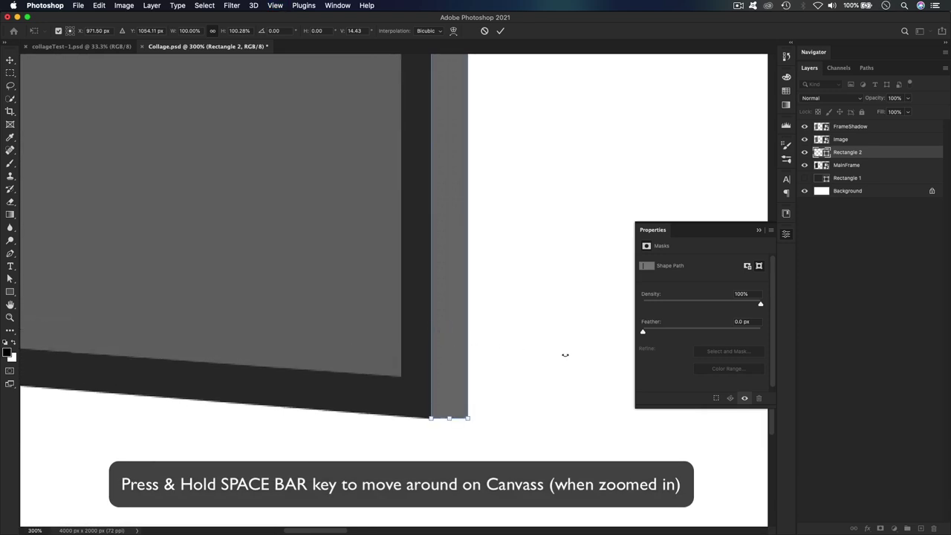
scroll(565, 355, down, 3)
scroll(528, 223, right, 3)
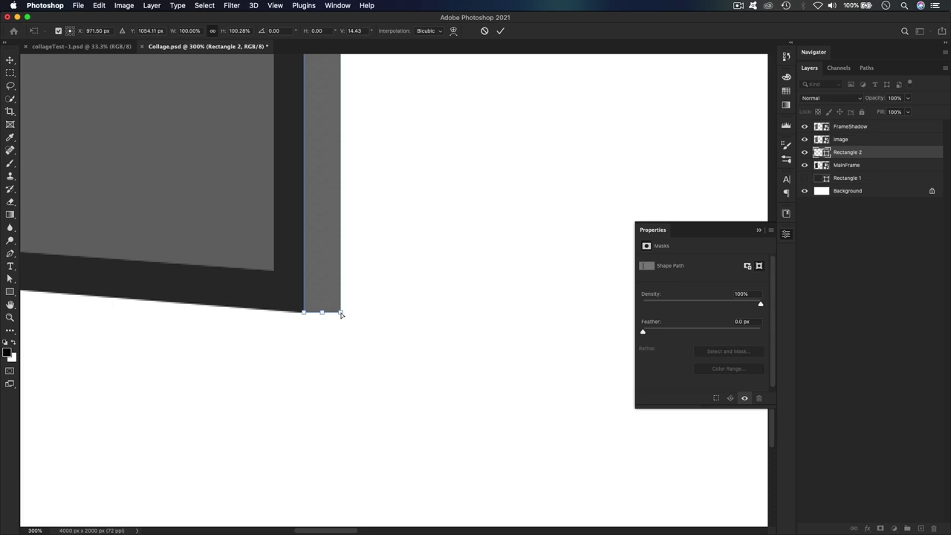
Skew the strip's bottom edge up about 14.4°, commit the transform, and fit the view
drag(341, 314, 345, 313)
key(super+z)
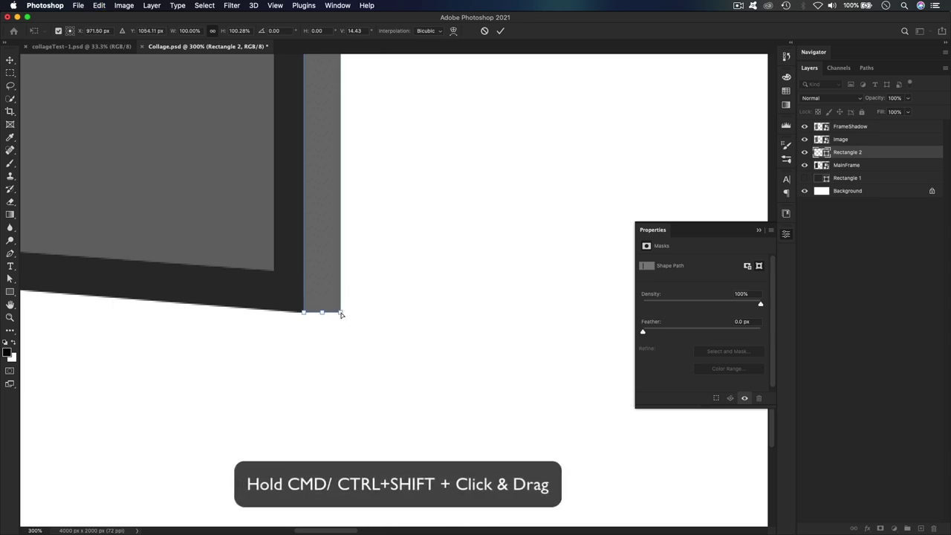
drag(341, 313, 341, 305)
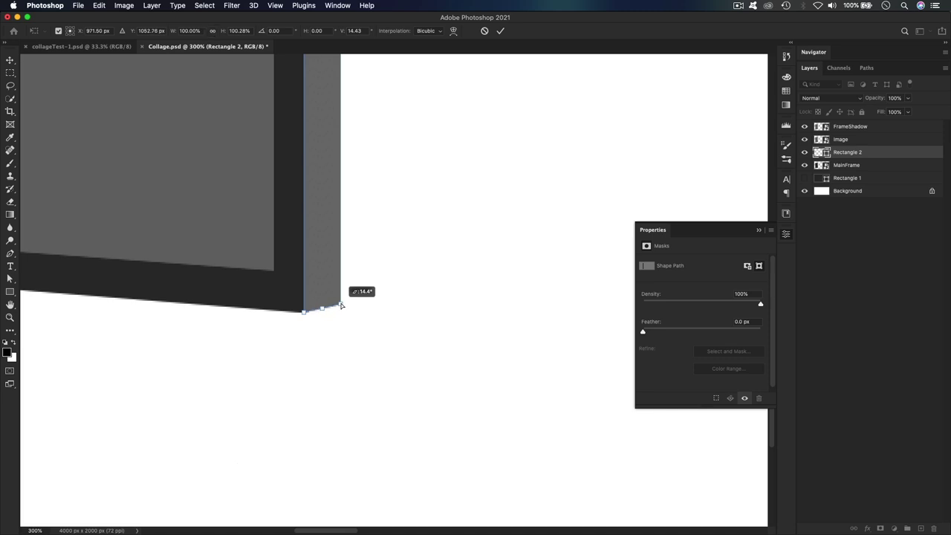
drag(341, 304, 341, 304)
key(Return)
key(super+minus)
key(super+minus)
key(super+minus)
key(super+minus)
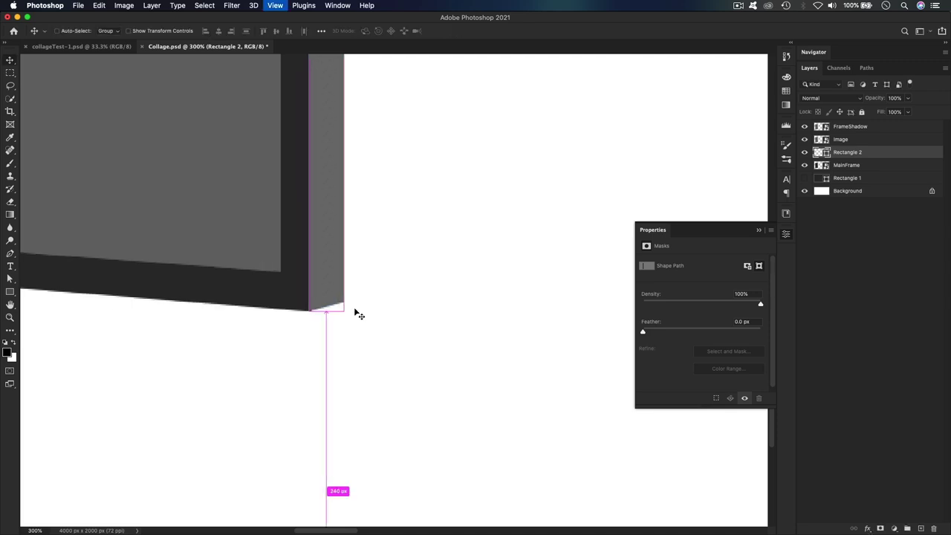
key(super+minus)
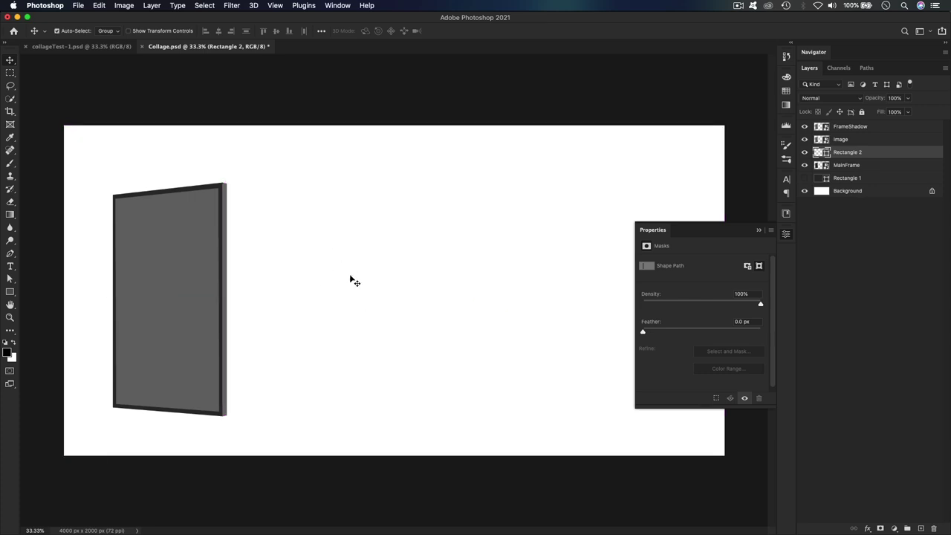
Change Rectangle 2's fill to darker grey #595858 (R 89, G 88, B 88)
key(super)
click(787, 235)
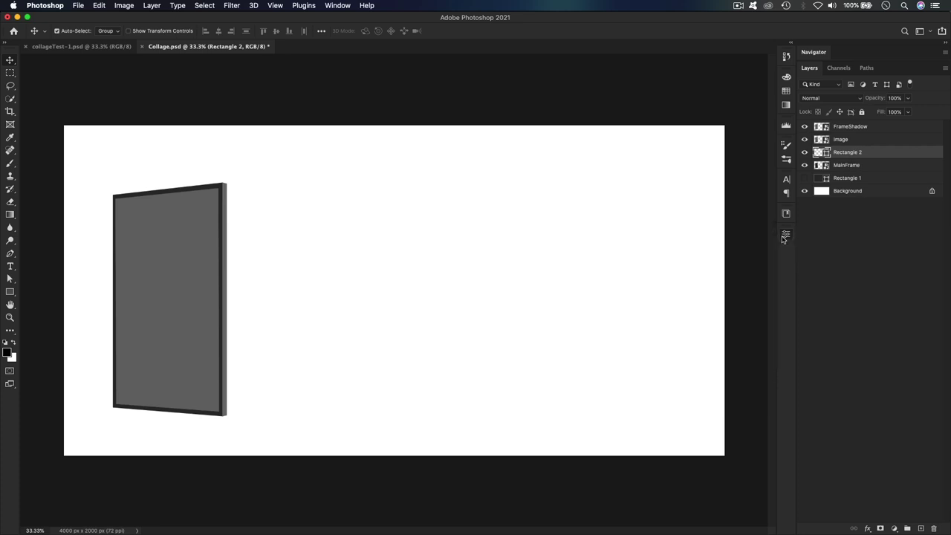
double_click(826, 153)
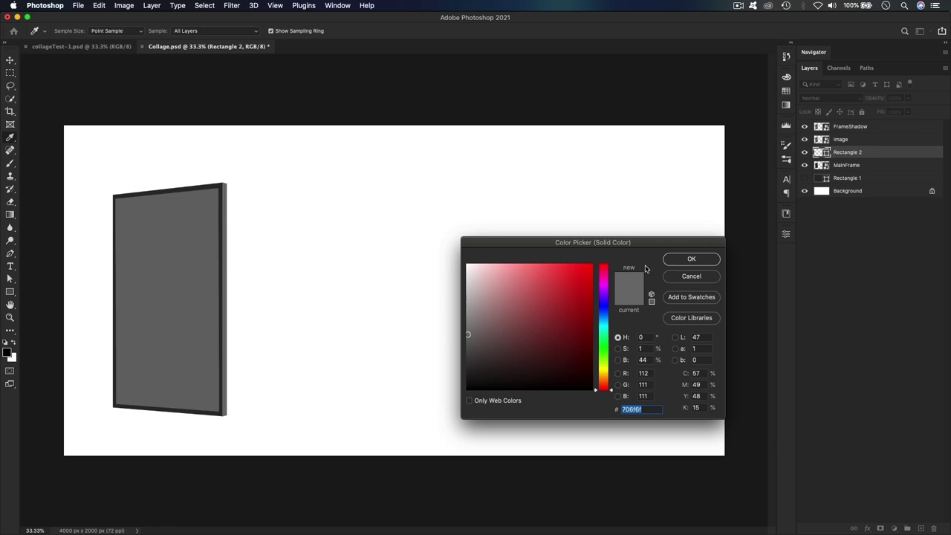
drag(467, 337, 468, 345)
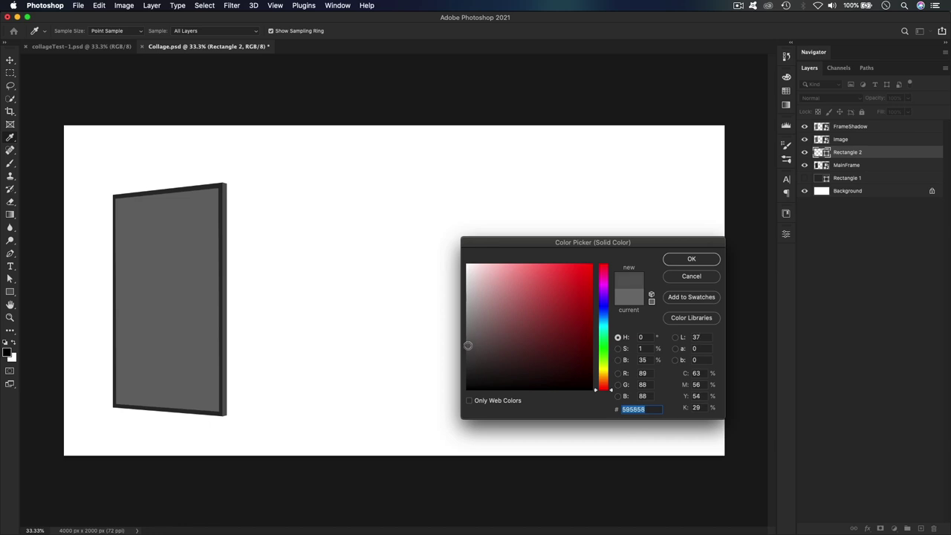
click(680, 260)
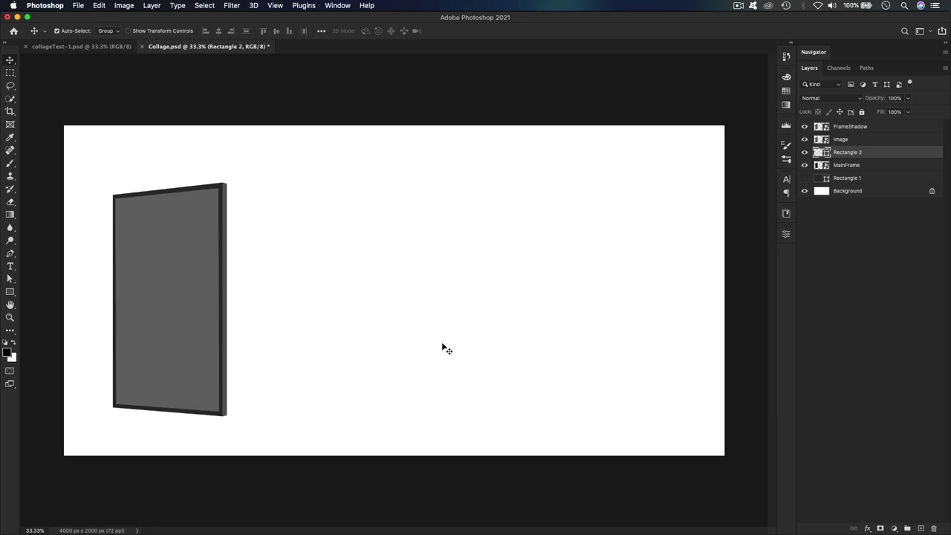
Unhide Rectangle 1 and select its layer
click(848, 165)
click(804, 178)
click(851, 181)
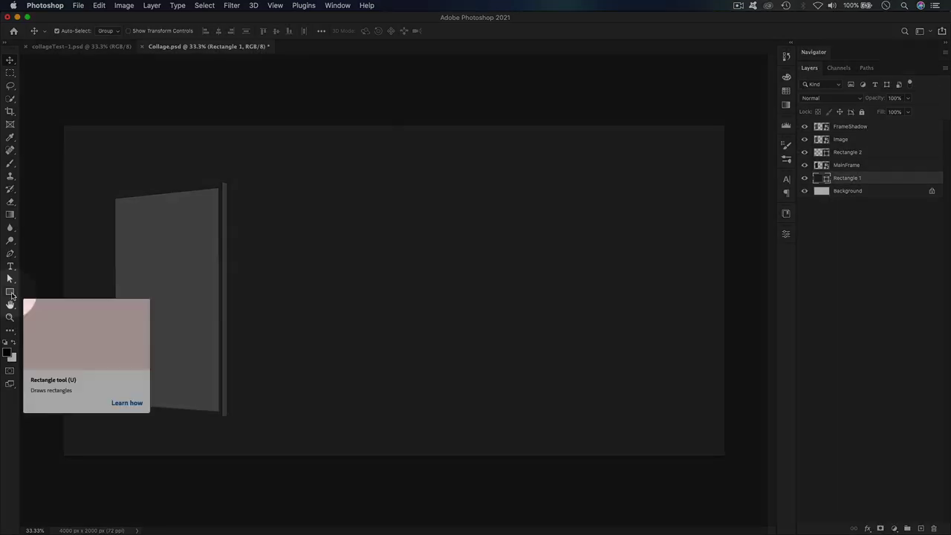
Switch Rectangle 1's fill to a white-to-black vertical gradient
click(11, 292)
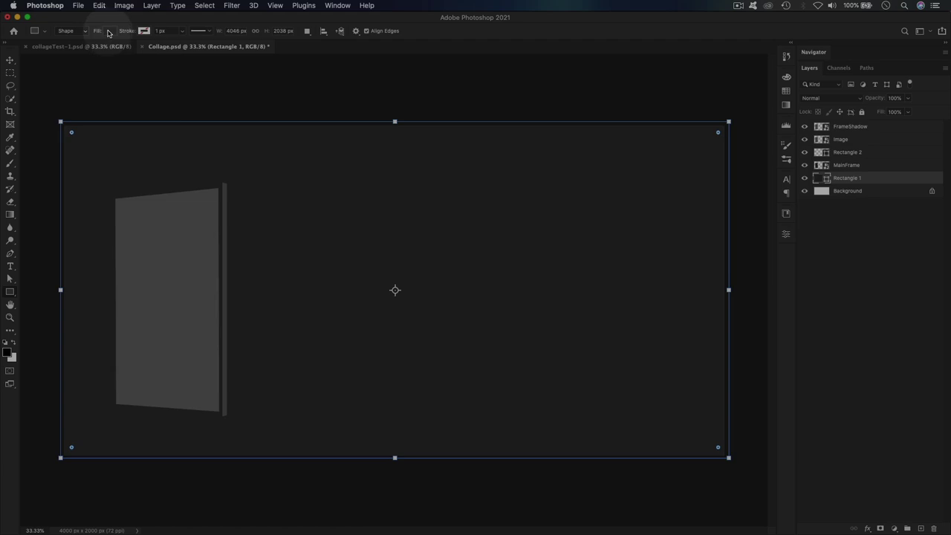
click(108, 31)
click(86, 50)
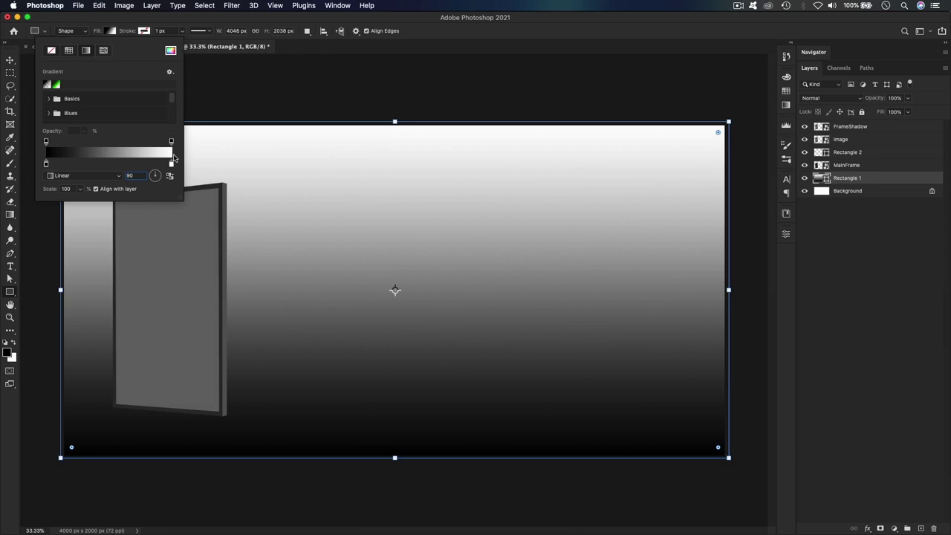
Add a light grey colour stop at the right end of the backdrop gradient
drag(171, 164, 159, 165)
click(171, 164)
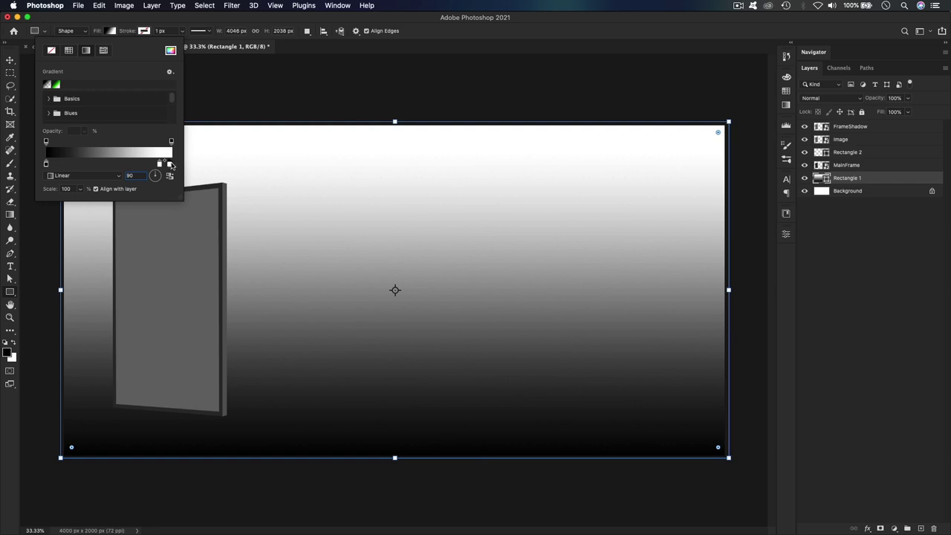
double_click(171, 165)
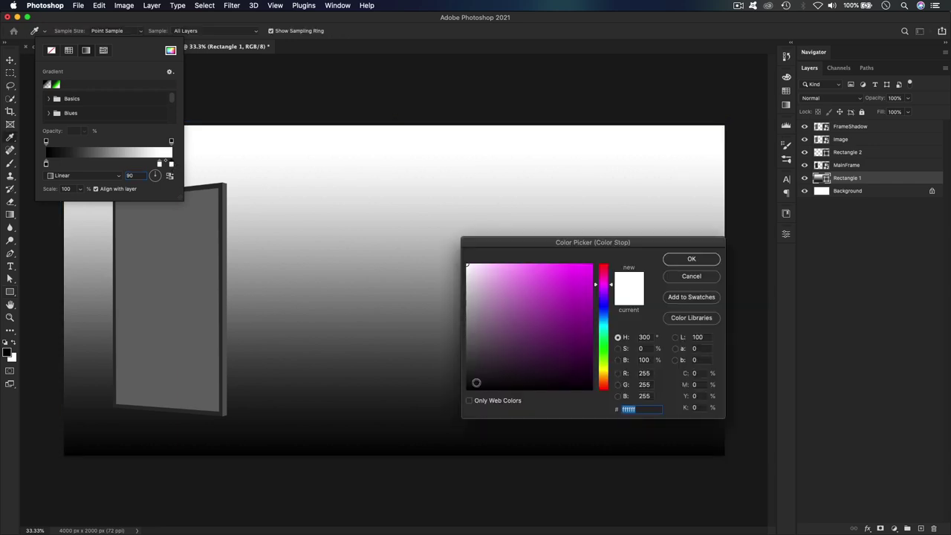
click(468, 304)
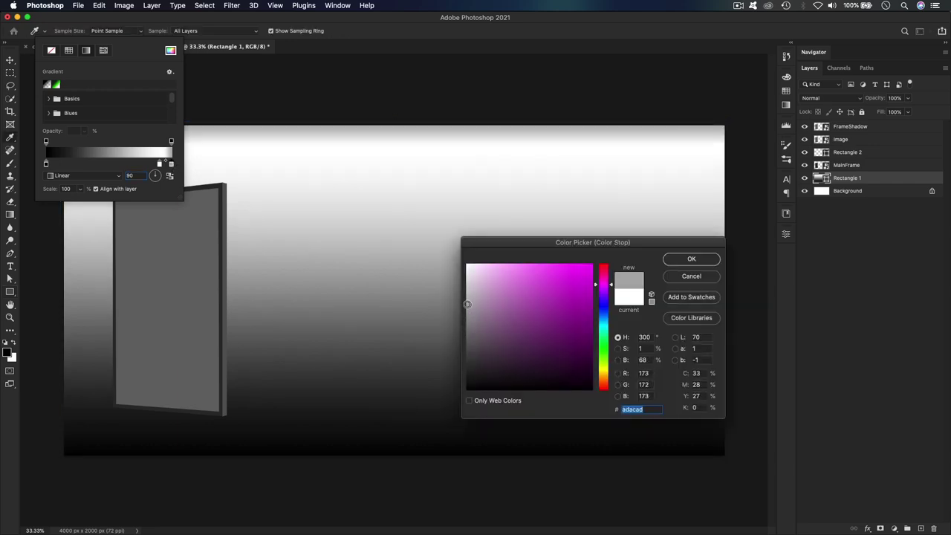
click(704, 261)
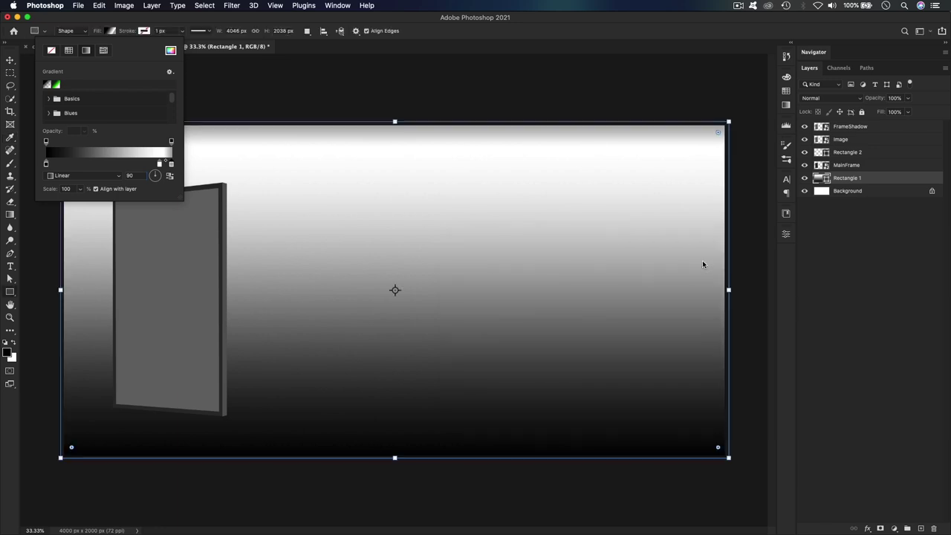
Reverse the gradient and shift its stops so a white band near the bottom fades to grey
click(170, 177)
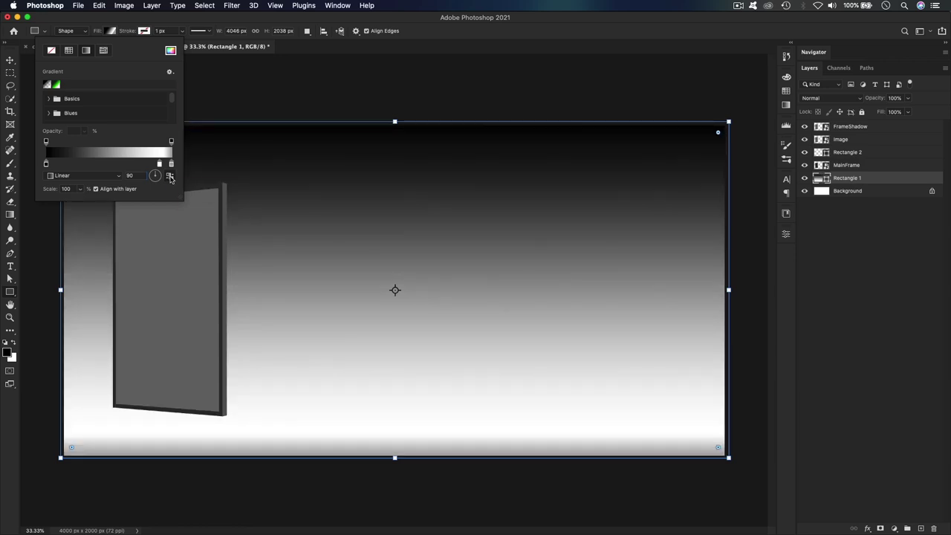
drag(158, 165, 146, 164)
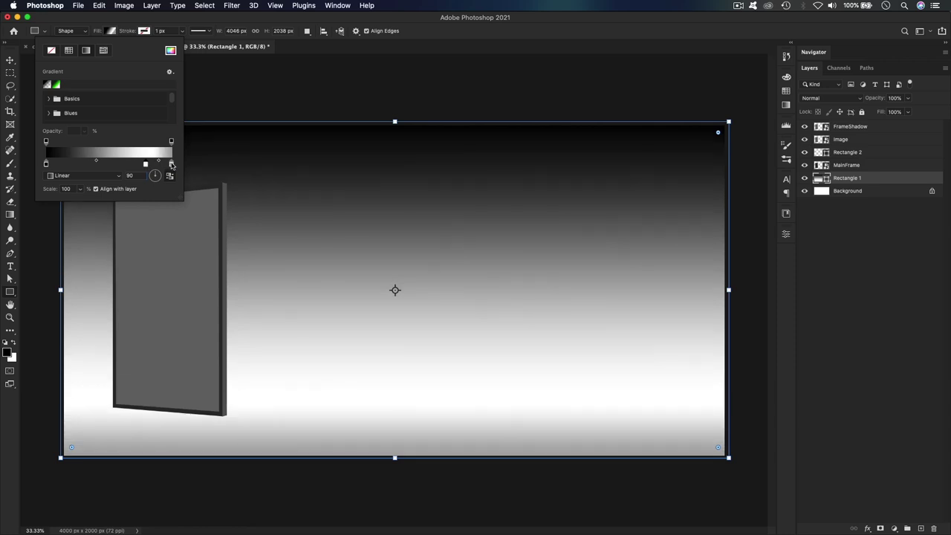
drag(171, 165, 138, 164)
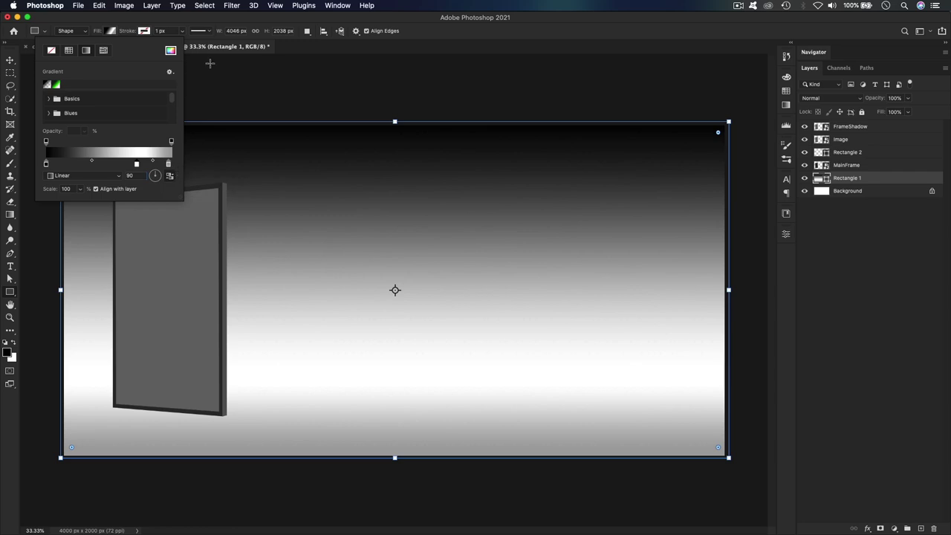
click(189, 17)
click(12, 59)
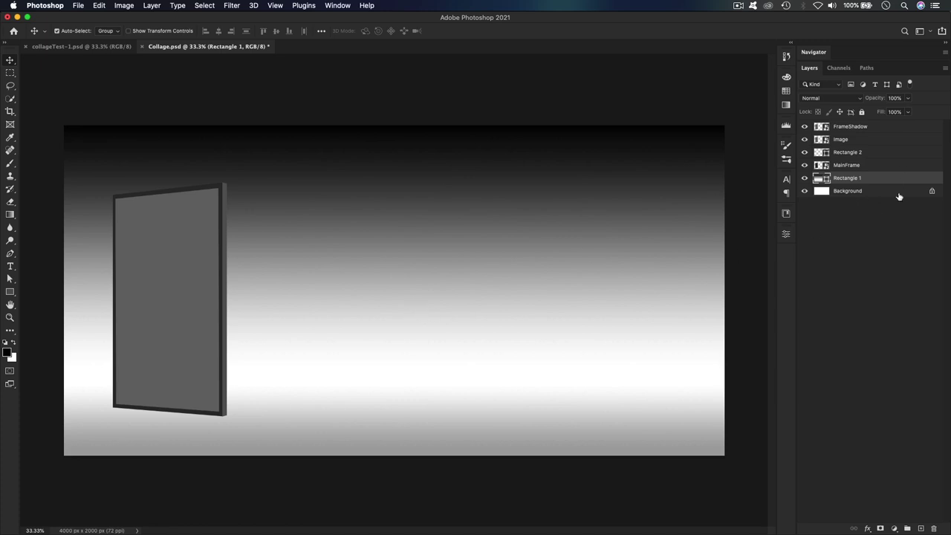
Group the layers from FrameShadow down to Rectangle 1 into a group named Image1
click(853, 131)
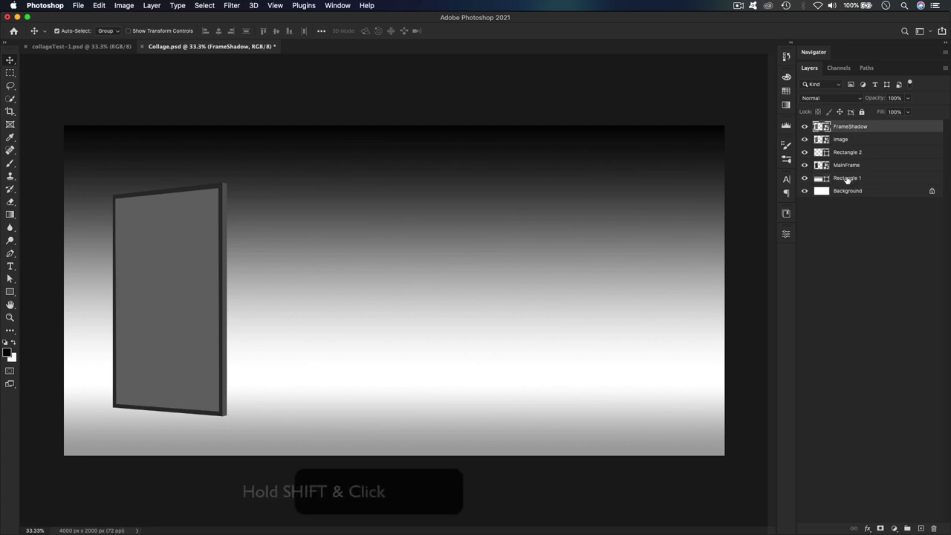
shift+click(847, 179)
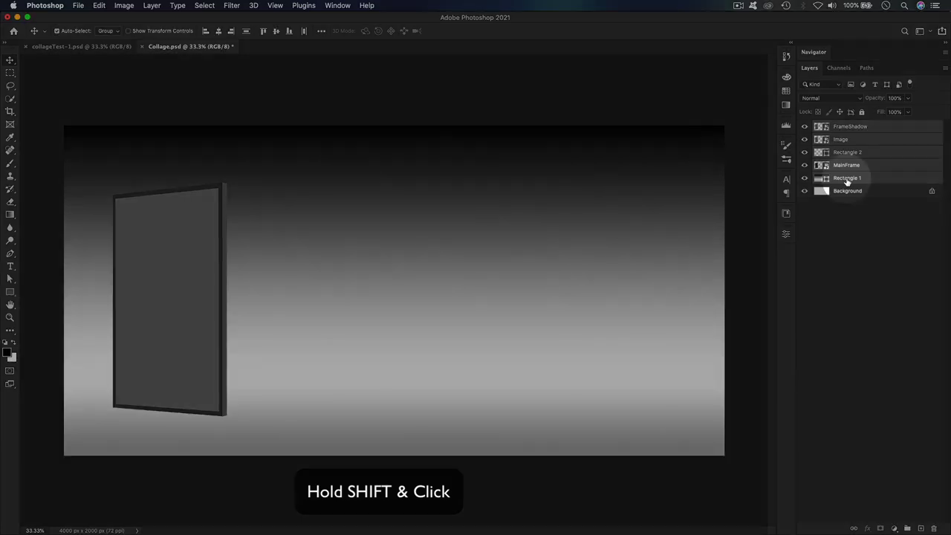
right_click(847, 181)
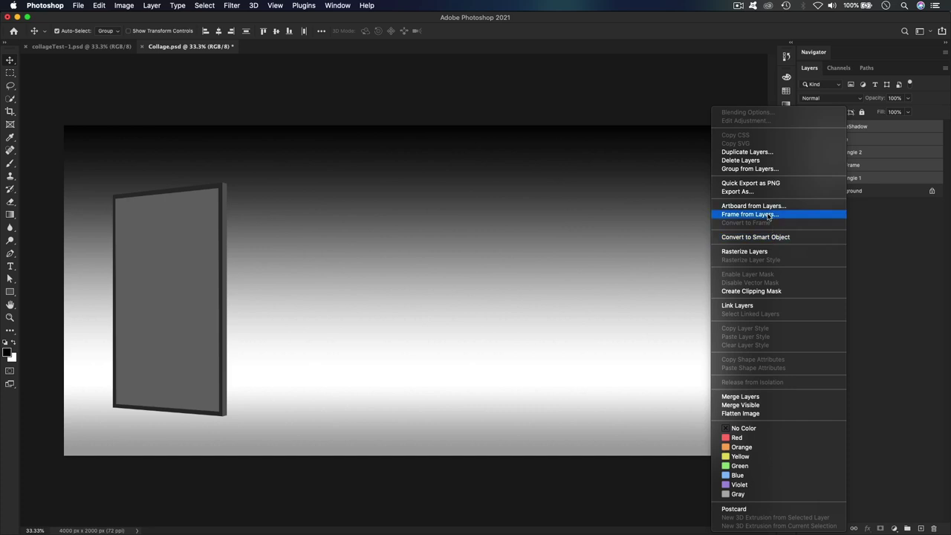
click(759, 171)
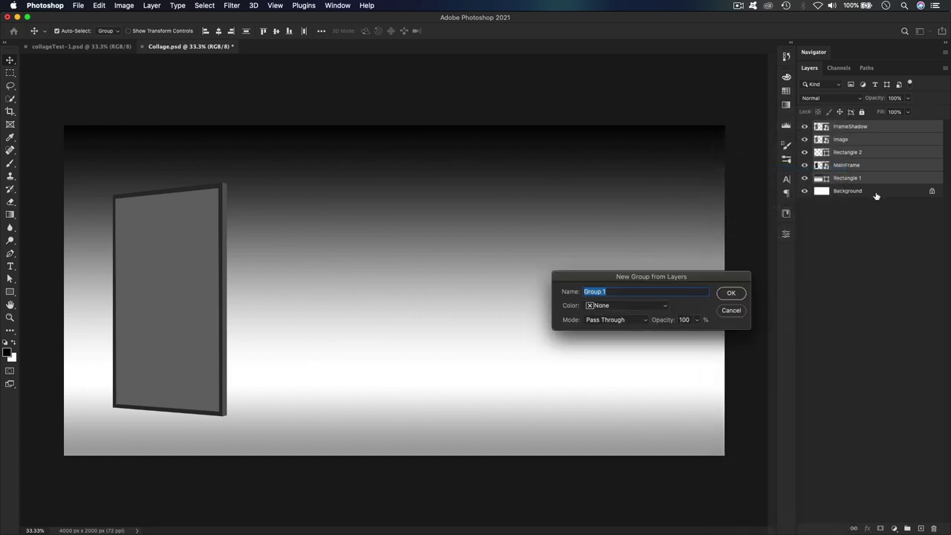
key(BackSpace)
click(740, 297)
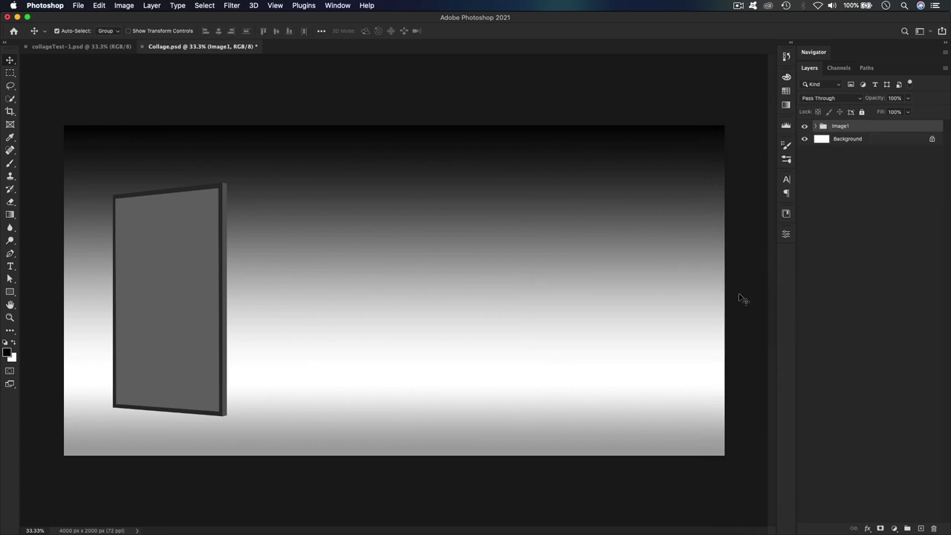
Toggle the Image1 group's visibility to check it, then expand the group
click(803, 127)
click(803, 128)
click(803, 128)
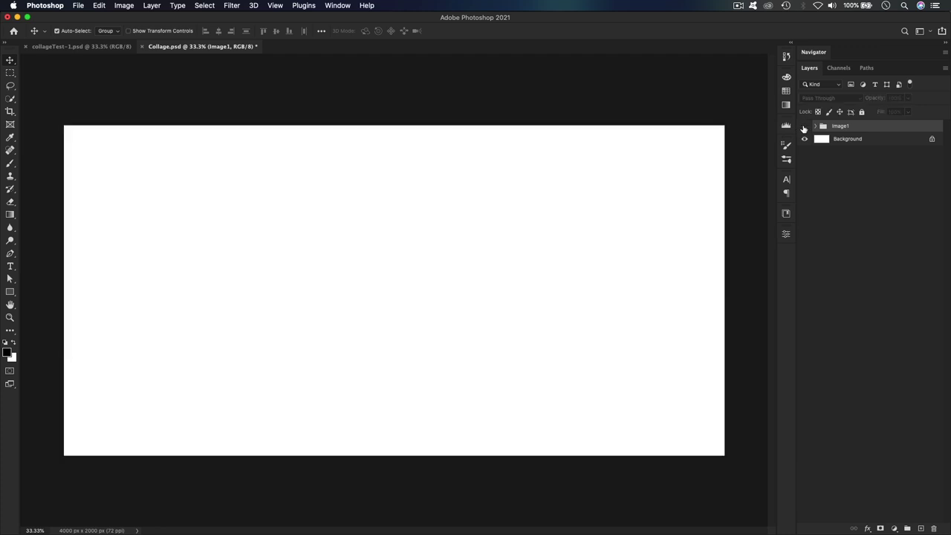
click(803, 127)
click(815, 126)
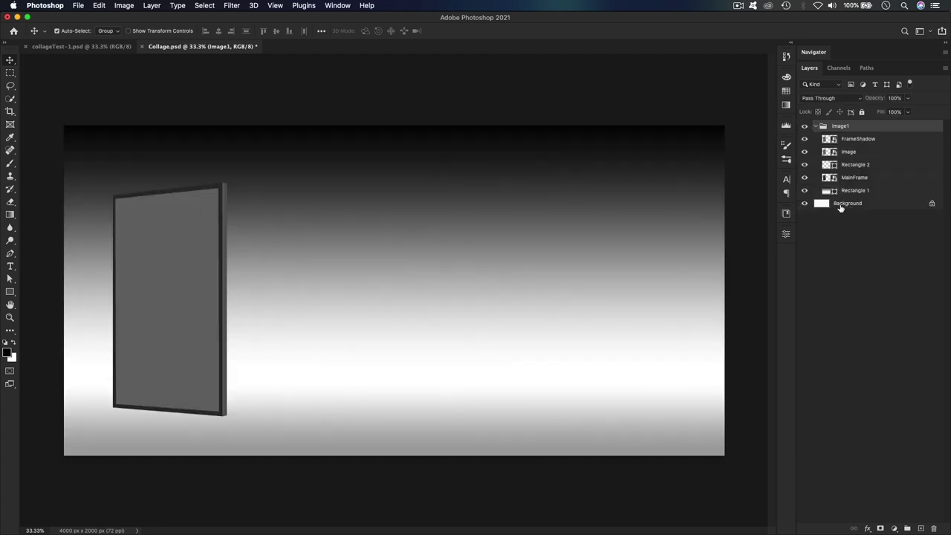
Move Rectangle 1 out of the Image1 group above Background and hide it
drag(850, 192, 816, 192)
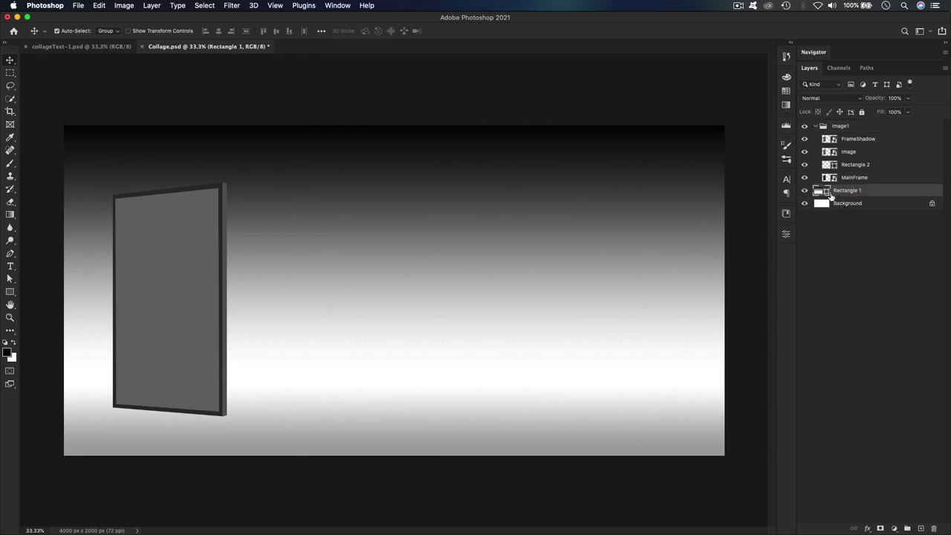
click(816, 126)
click(804, 126)
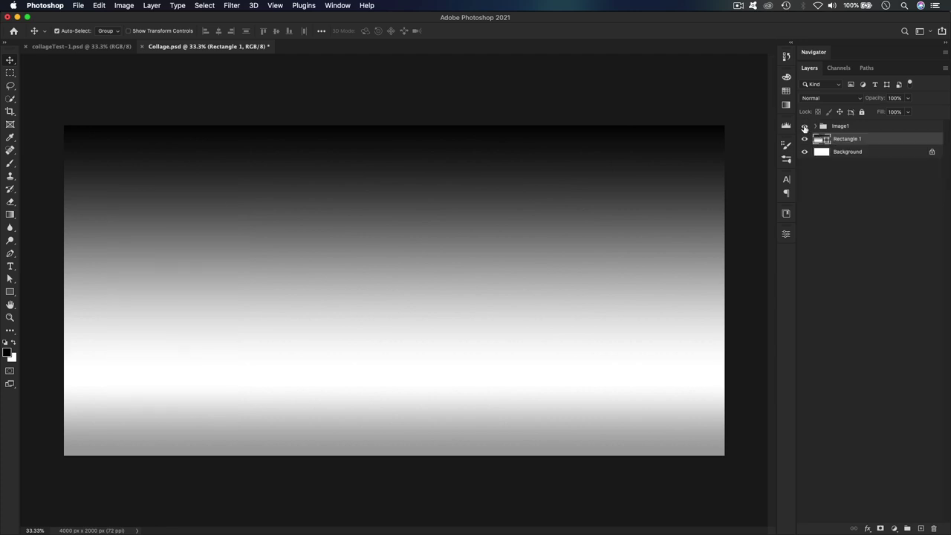
click(805, 126)
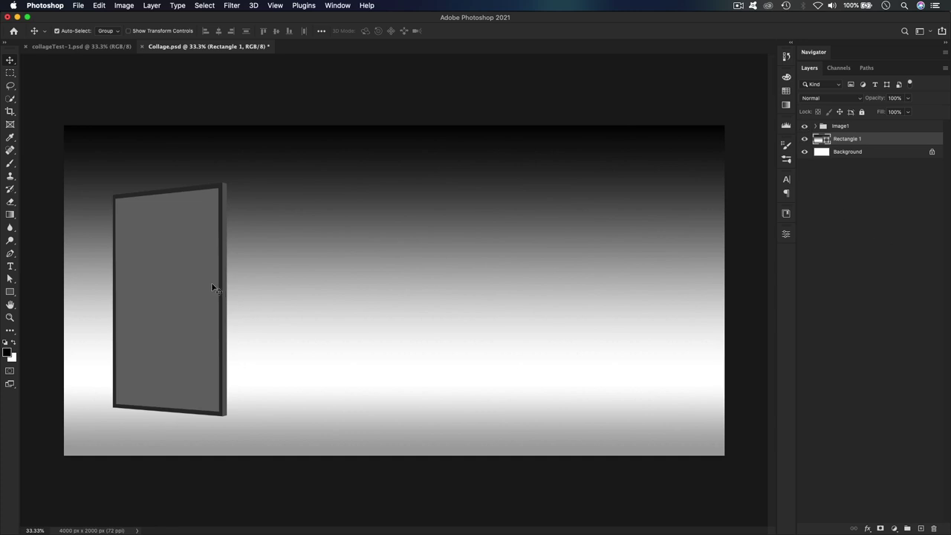
click(805, 139)
Zoom the canvas to 50% on the frame and expand the Image1 group
key(super+;)
key(super+plus)
drag(248, 291, 478, 266)
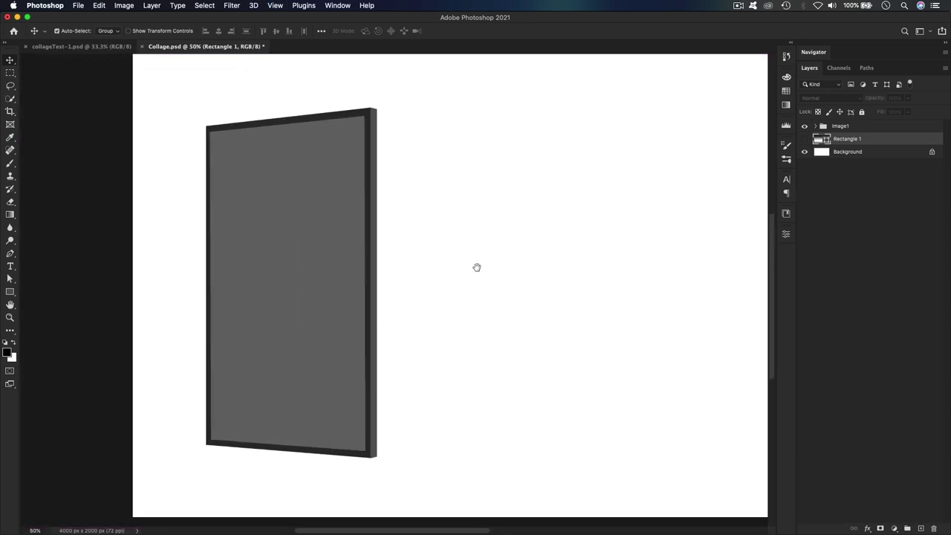
click(816, 125)
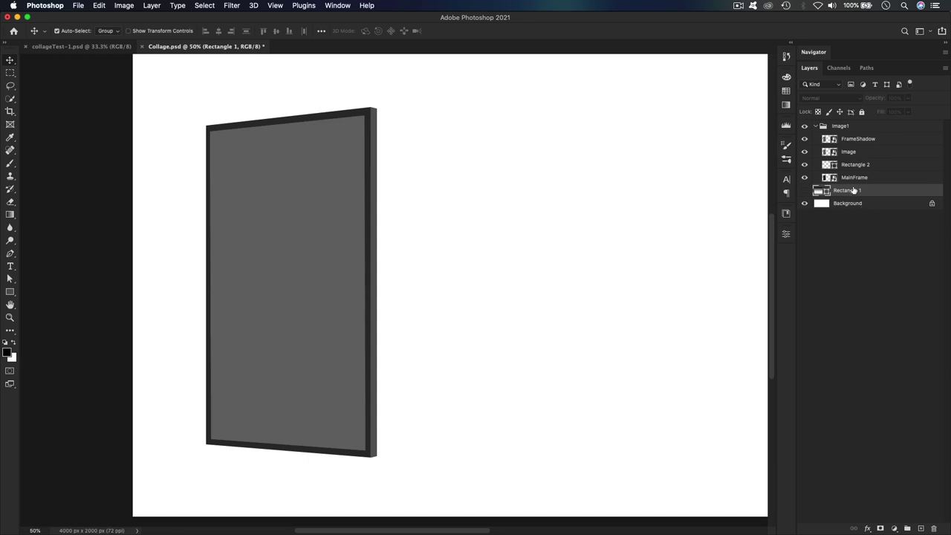
Add an Inner Glow to FrameShadow with dark grey colour 292929
click(845, 142)
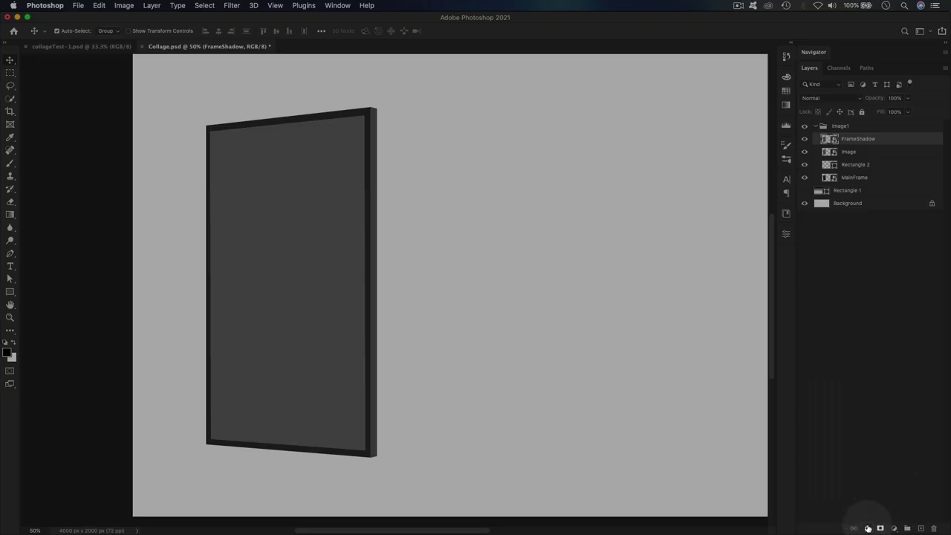
click(868, 528)
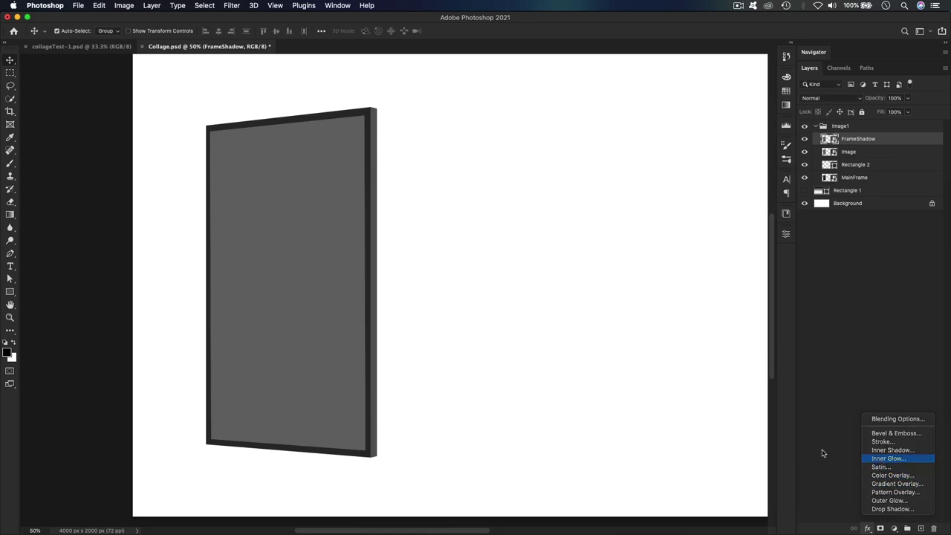
click(888, 458)
drag(533, 249, 572, 197)
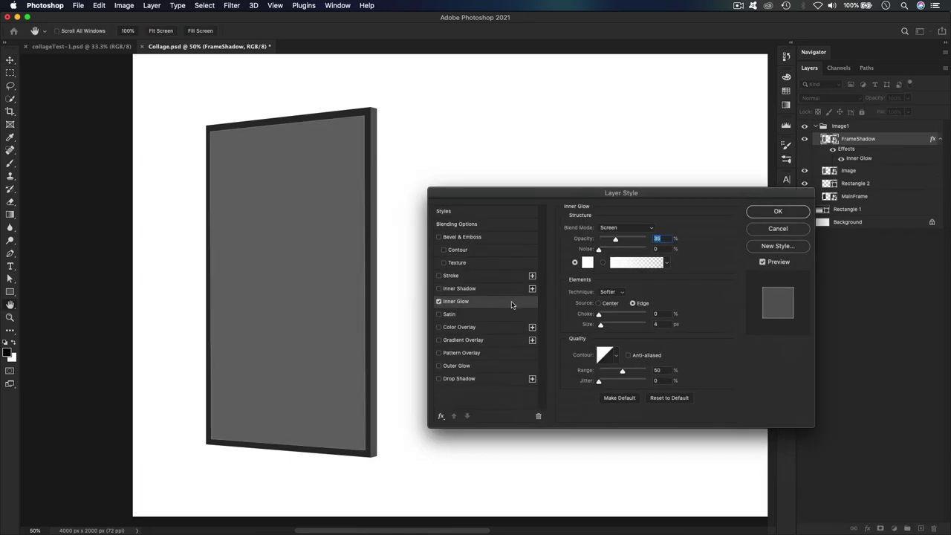
click(587, 263)
text(505050)
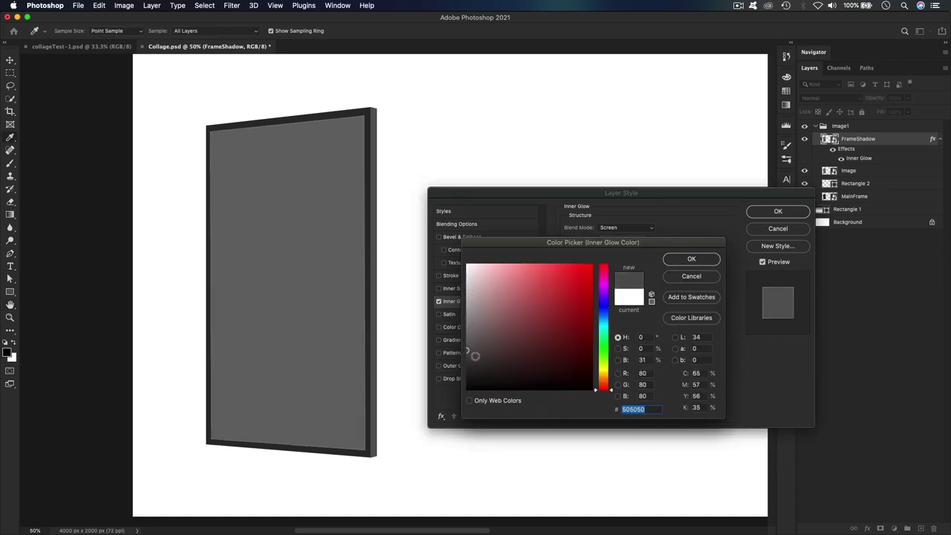
click(466, 371)
click(466, 369)
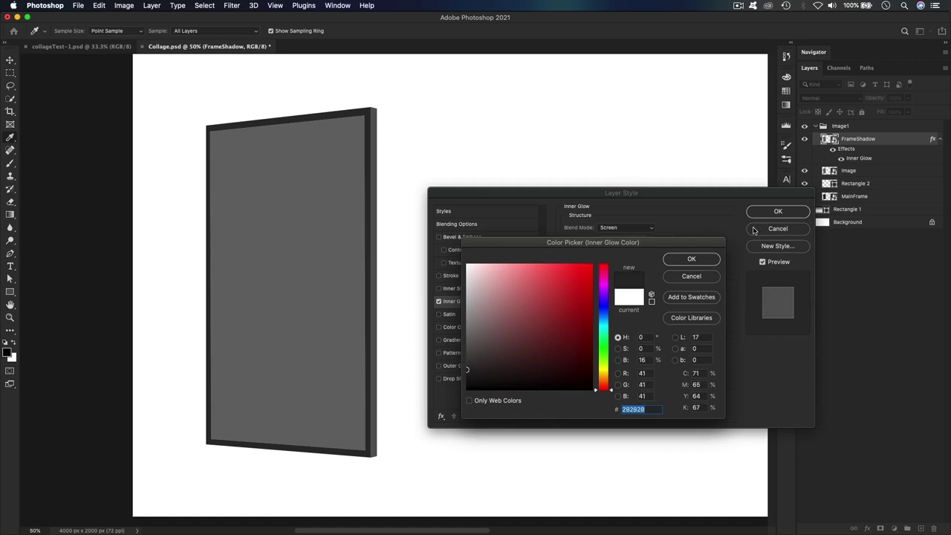
click(706, 260)
Set the inner glow to Normal blend, about 57% opacity and 13 px size, and apply it
click(619, 229)
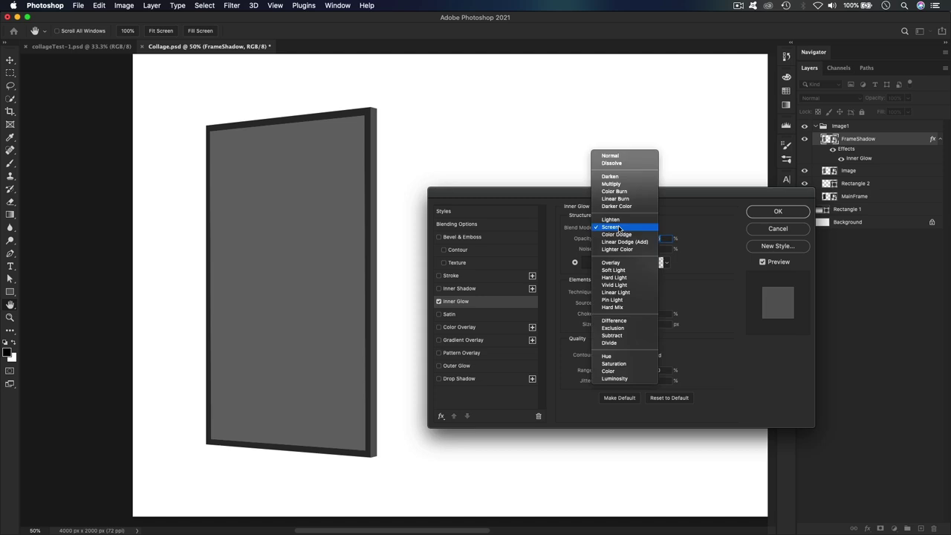
click(611, 156)
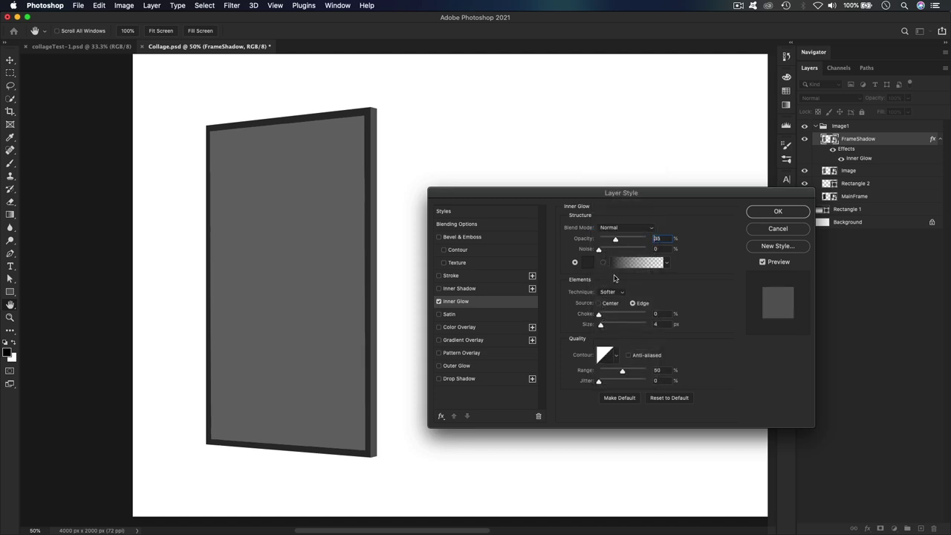
drag(616, 242, 625, 240)
drag(603, 327, 604, 329)
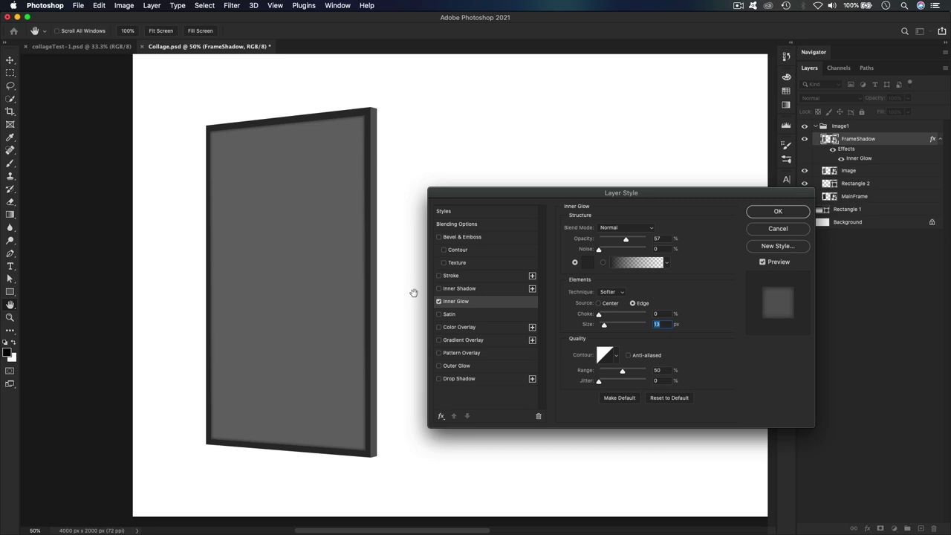
click(777, 213)
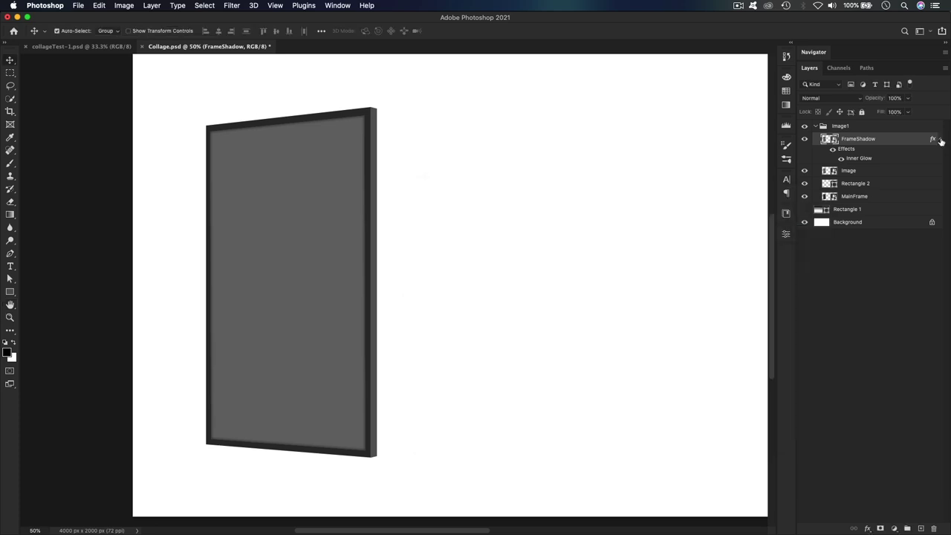
click(940, 140)
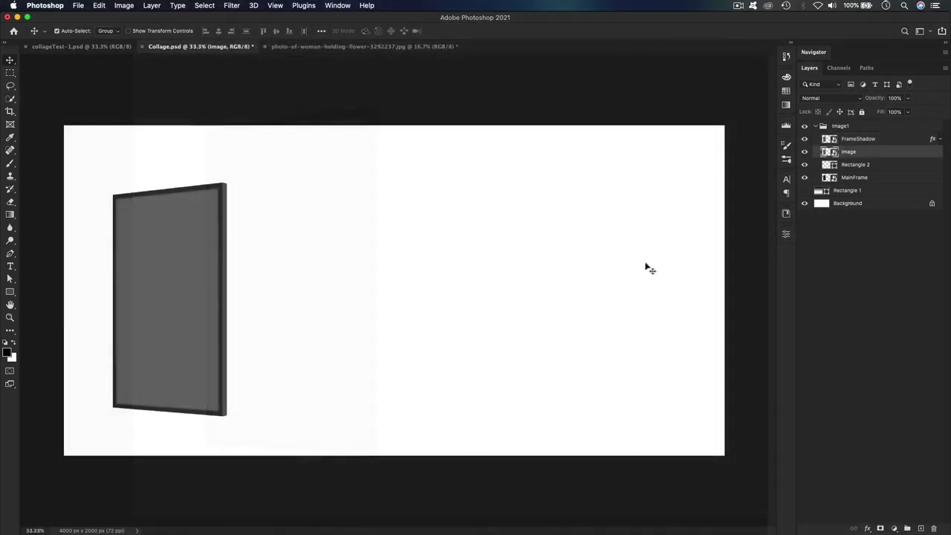
Recolour Rectangle 2 inside FrameShadow's smart object to red #d32929, then save and close the .psb
click(862, 142)
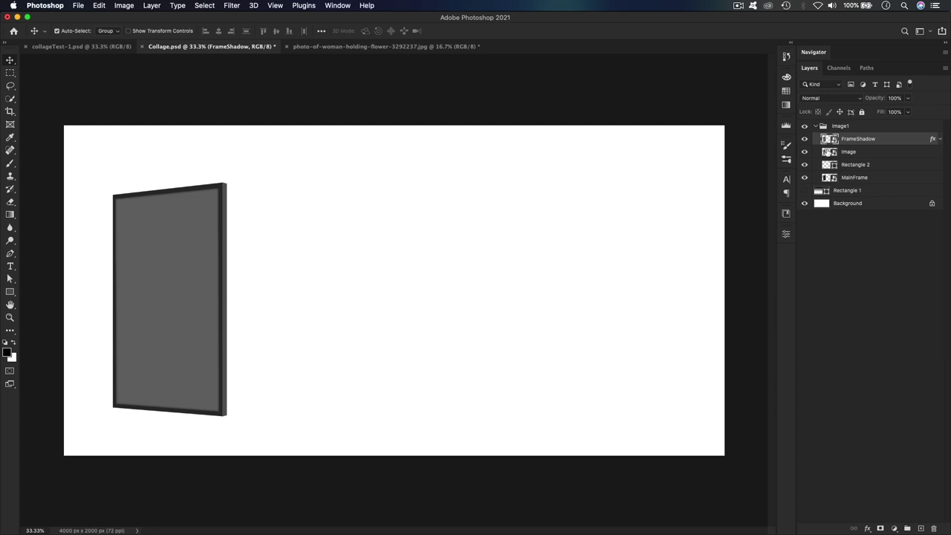
double_click(826, 142)
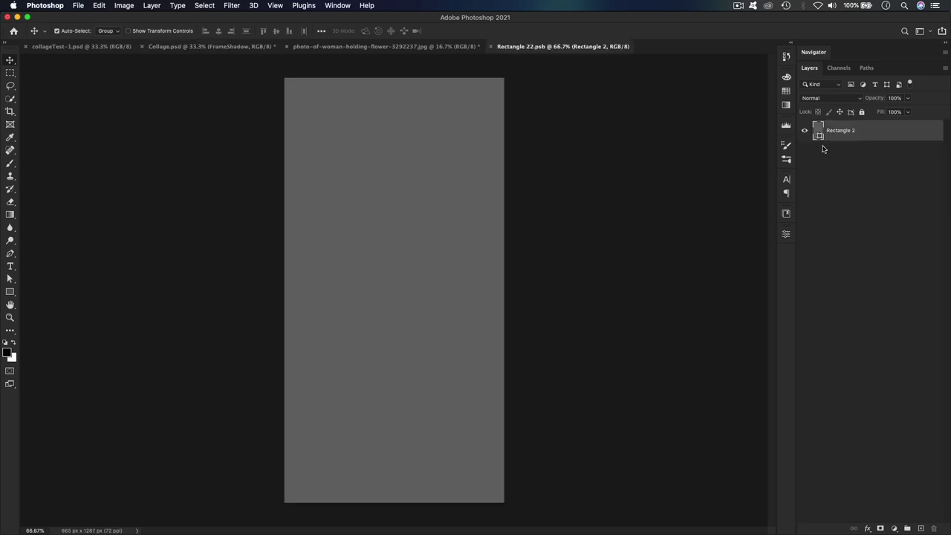
double_click(819, 139)
click(567, 285)
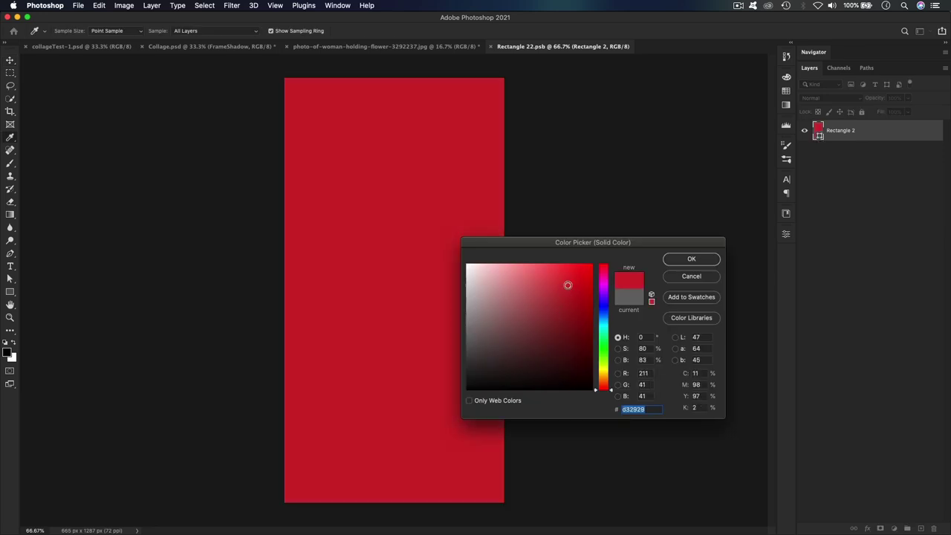
click(678, 260)
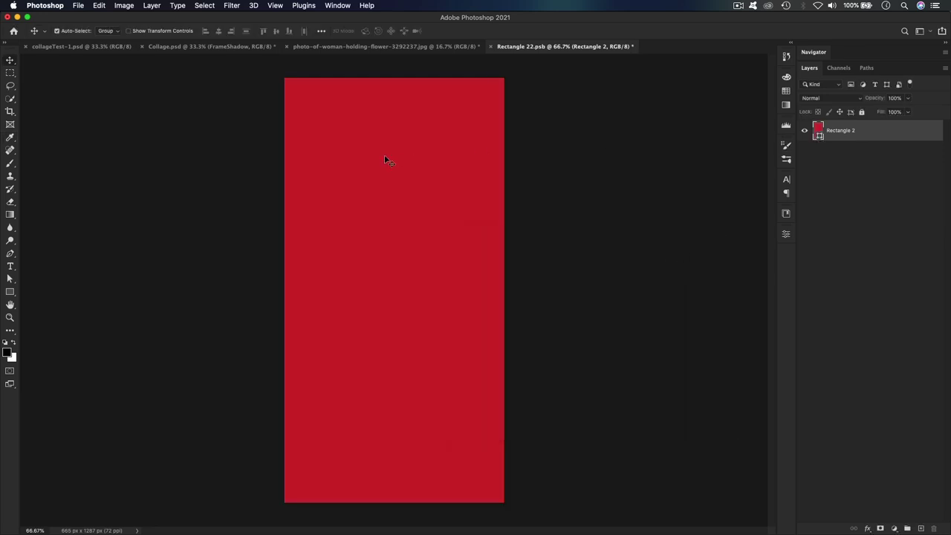
key(super+s)
click(490, 46)
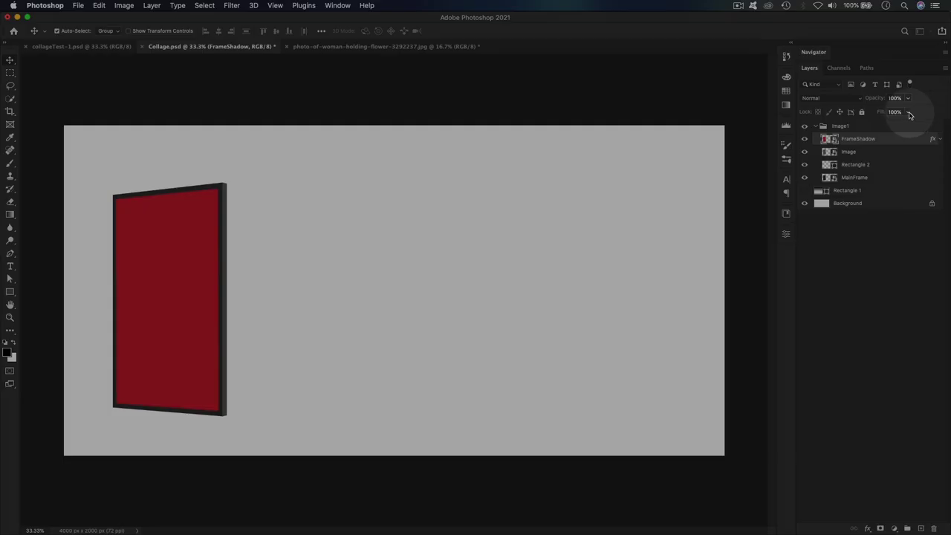
Lower FrameShadow's Fill to 0% in the Layers panel
click(908, 113)
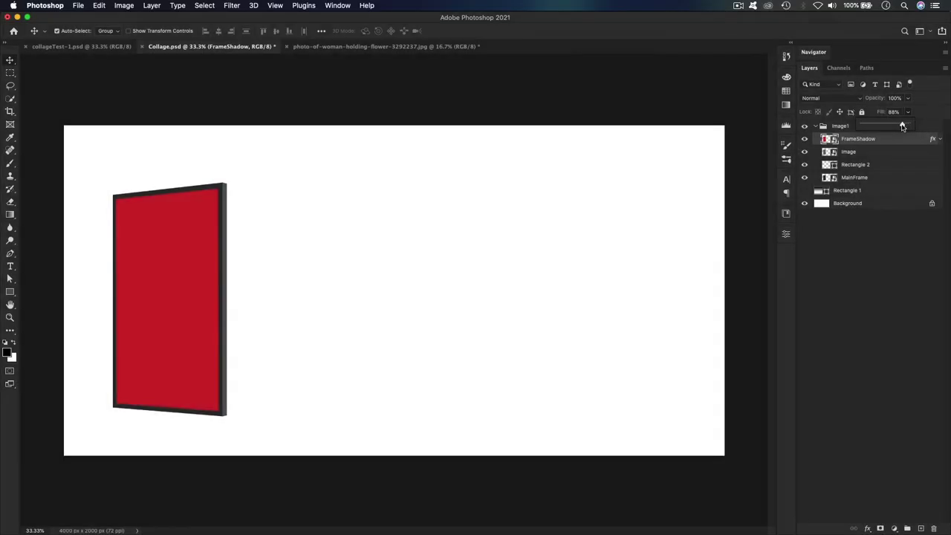
drag(907, 127, 861, 128)
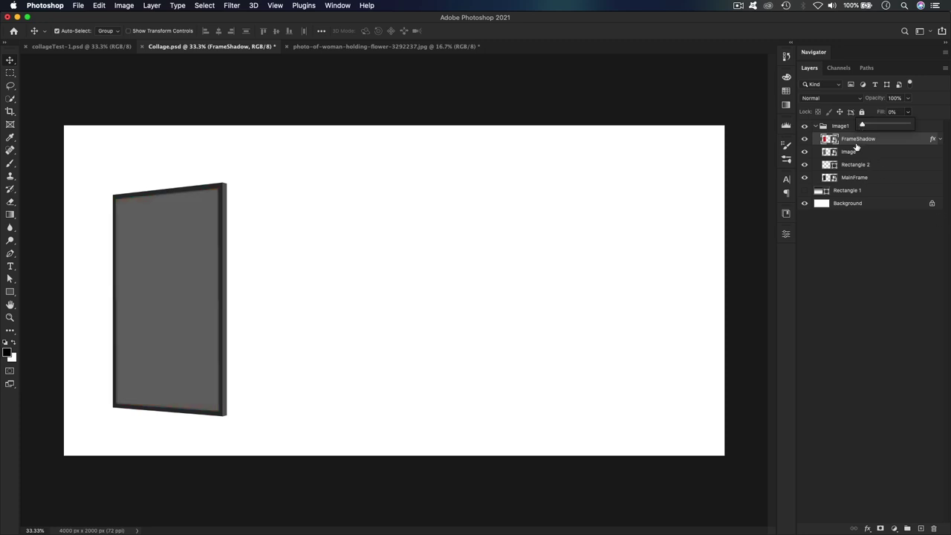
click(851, 255)
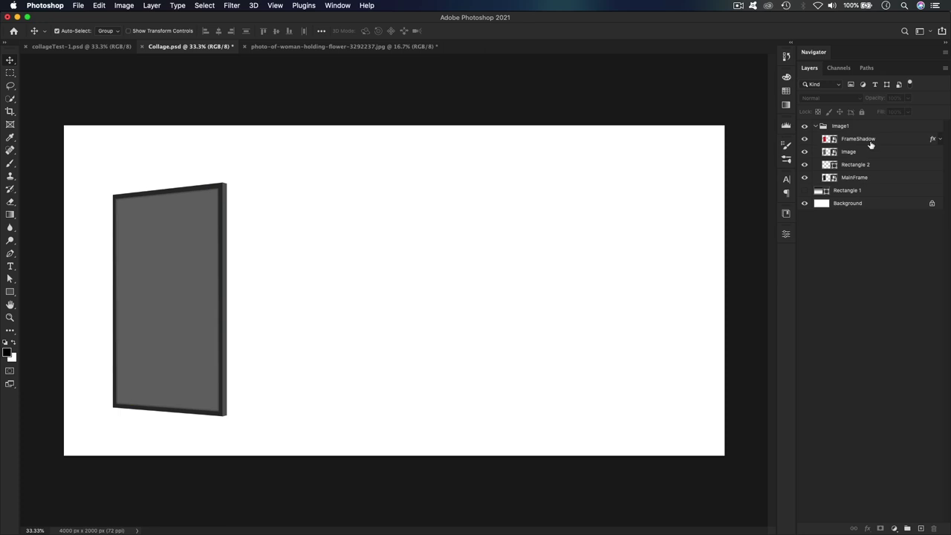
Open the frame's Image smart-object contents and check the grey placeholder layer
double_click(828, 153)
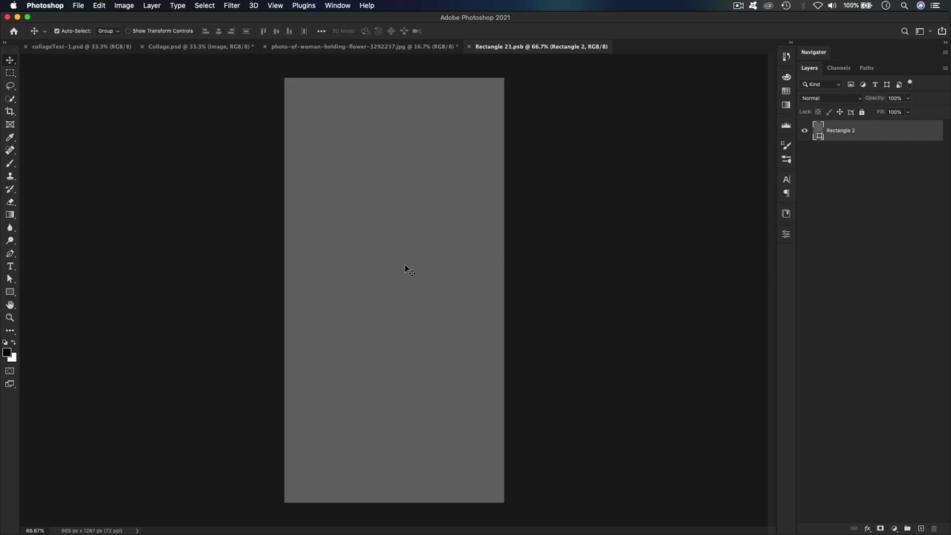
click(805, 131)
click(806, 132)
click(806, 132)
click(805, 132)
Convert the woman-with-flower photo's Background layer to a smart object
click(374, 47)
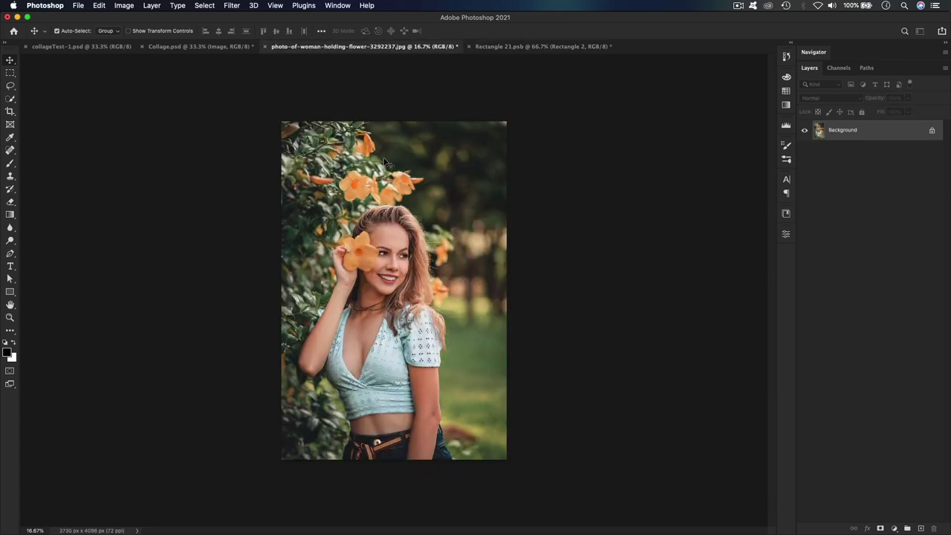
right_click(856, 133)
click(838, 193)
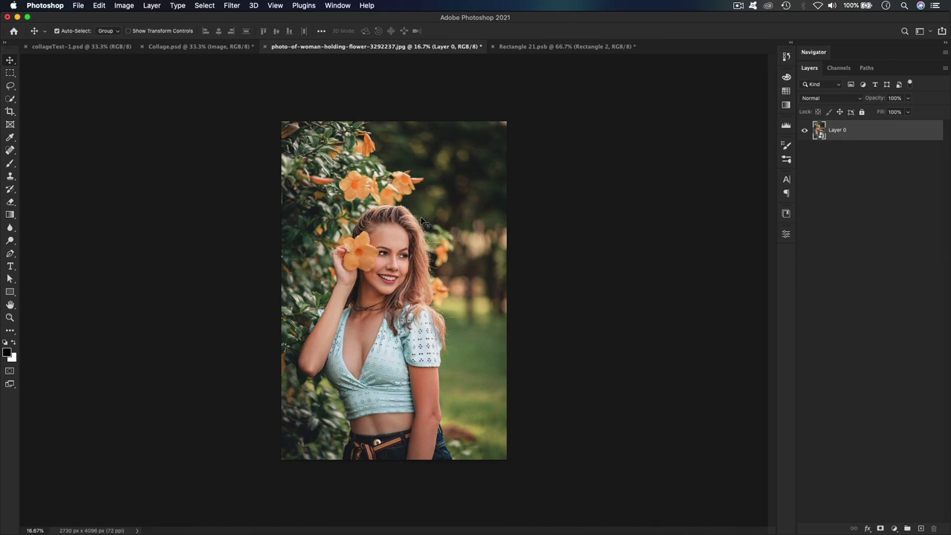
Copy the photo into the frame contents document, then undo the wrongly pasted leaf image
click(99, 5)
click(107, 76)
click(530, 46)
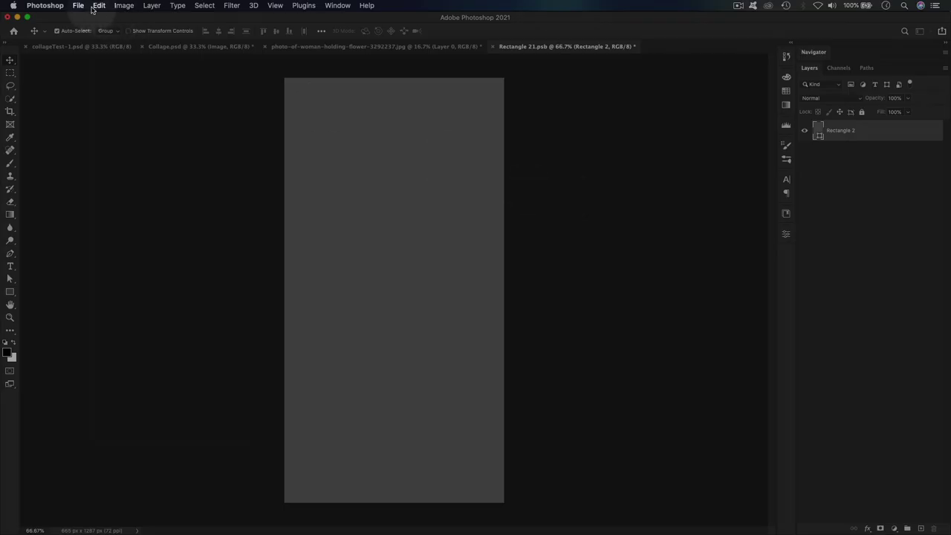
click(97, 5)
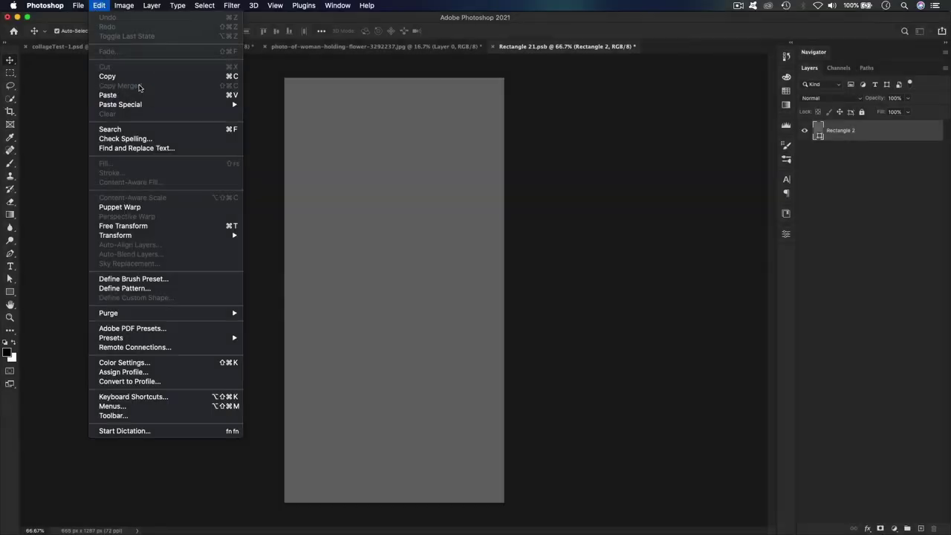
click(108, 95)
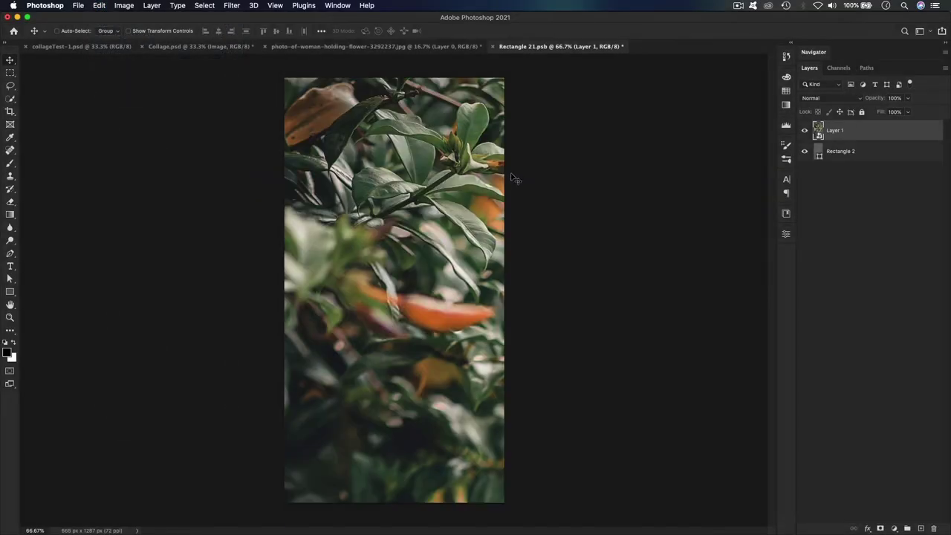
key(super+z)
Drag the woman-with-flower photo onto the Rectangle 21.psb document
click(392, 48)
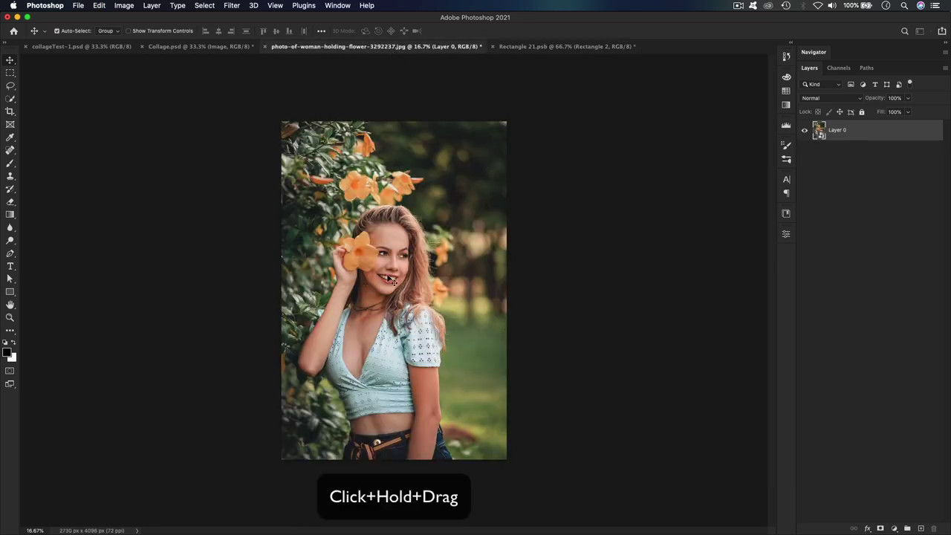
drag(400, 265, 541, 48)
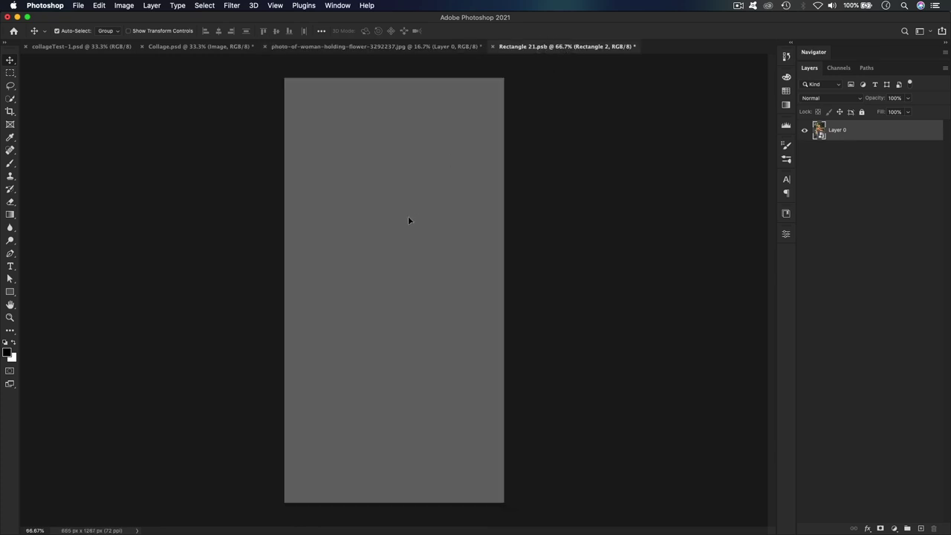
drag(383, 269, 398, 270)
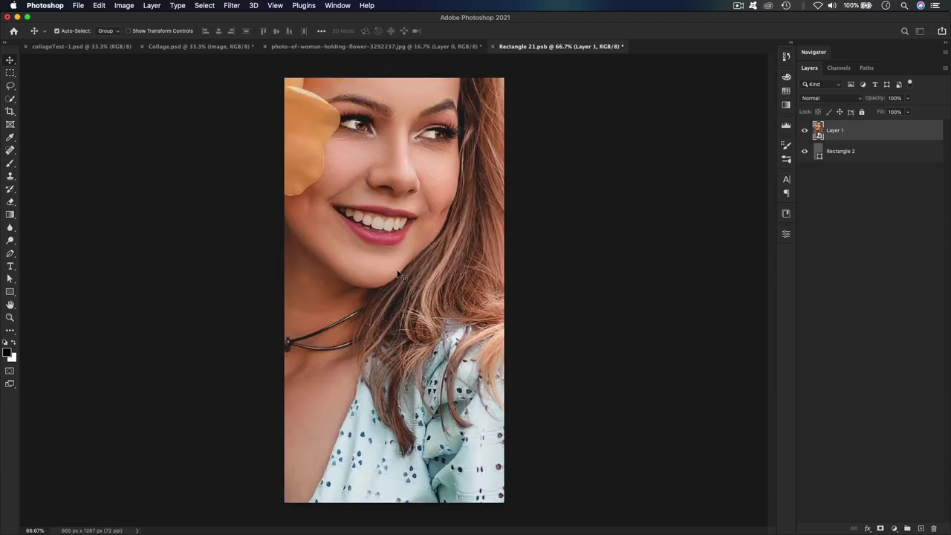
key(super+h)
key(super+minus)
key(super+minus)
key(super+minus)
key(super+minus)
key(super+minus)
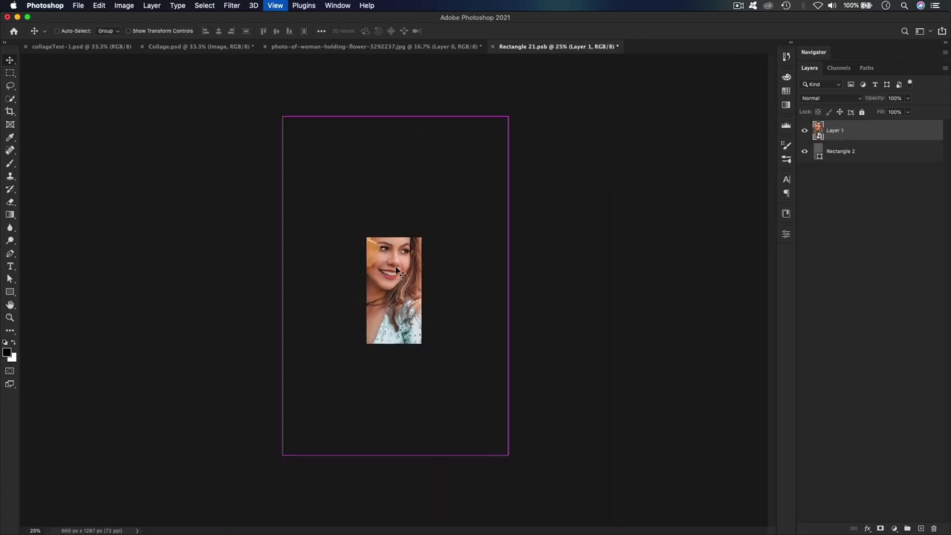
Scale the placed photo to about 32.12%, centre it over the placeholder and commit
key(super+t)
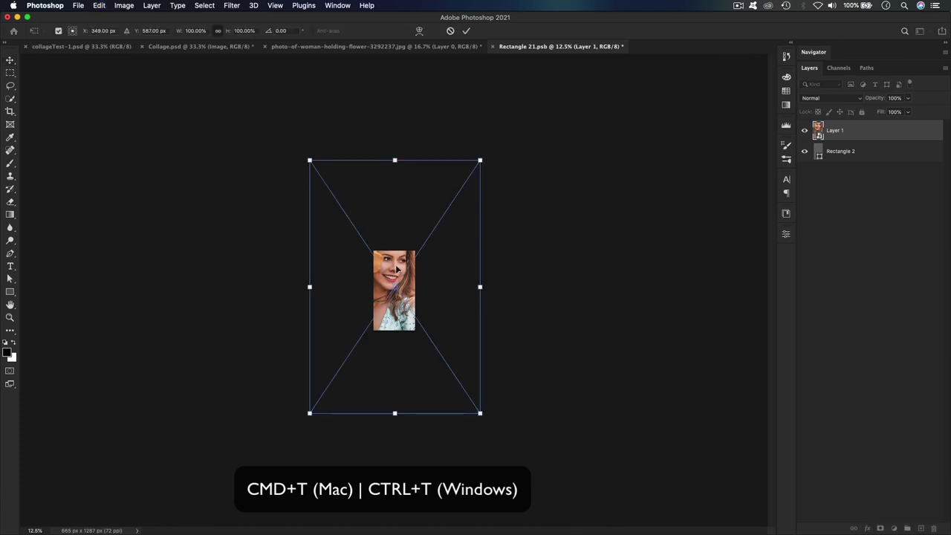
drag(480, 420, 425, 333)
key(super+plus)
key(super+plus)
key(super+plus)
key(super+plus)
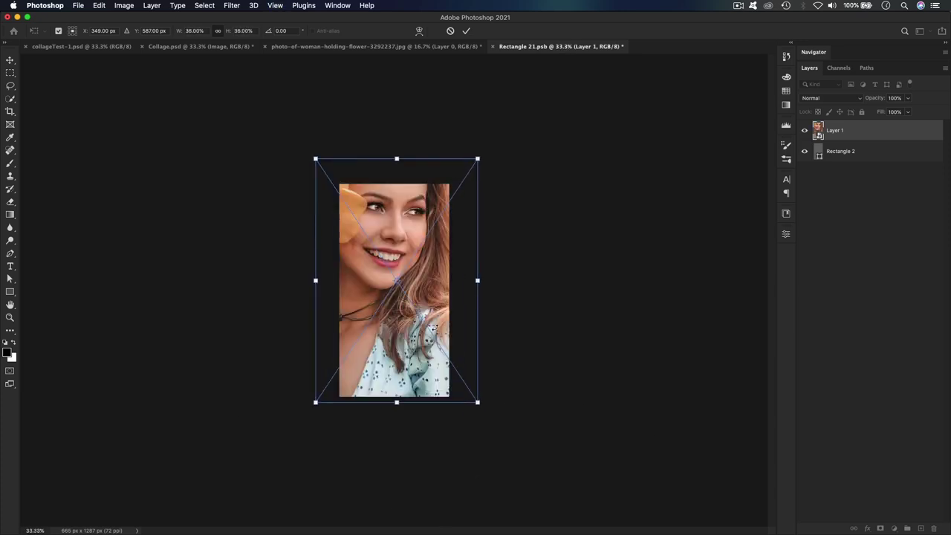
key(super+plus)
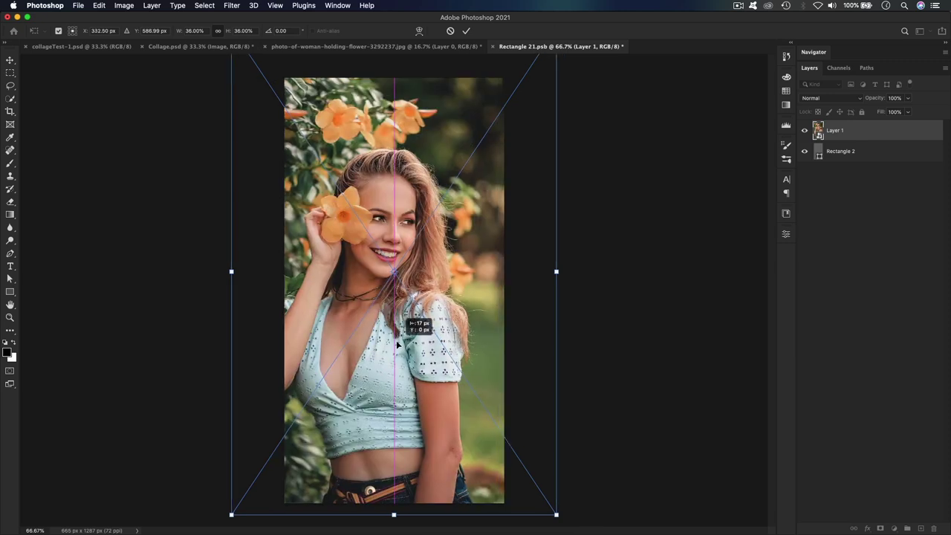
key(super+minus)
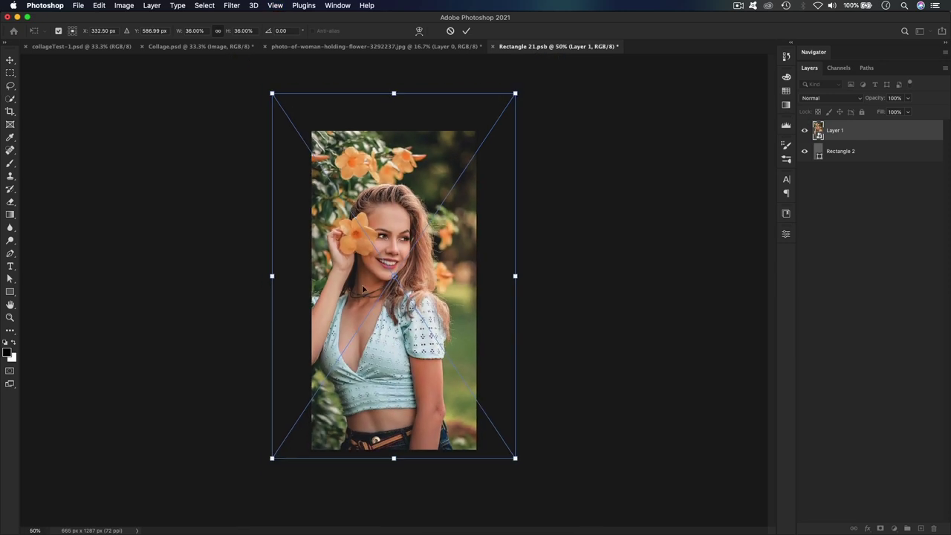
drag(273, 94, 294, 129)
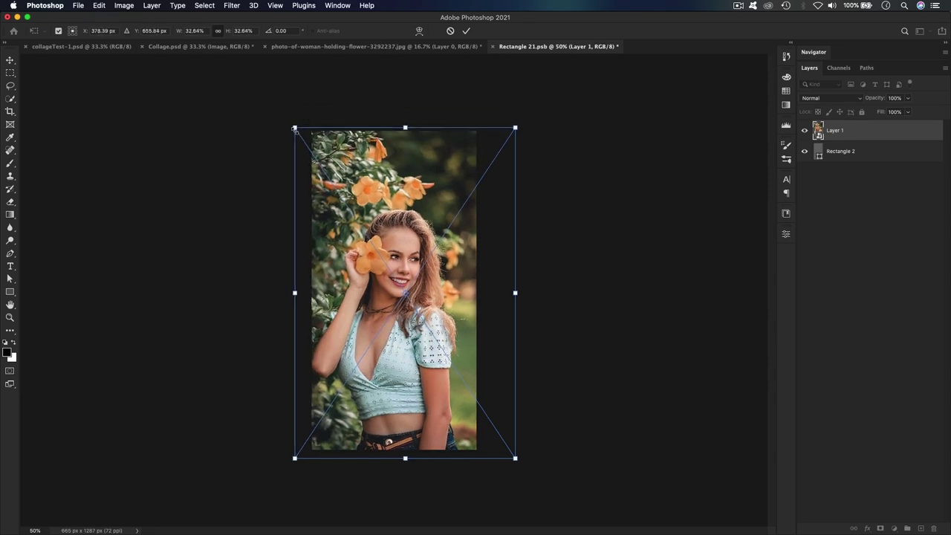
drag(515, 458, 511, 451)
drag(414, 317, 410, 288)
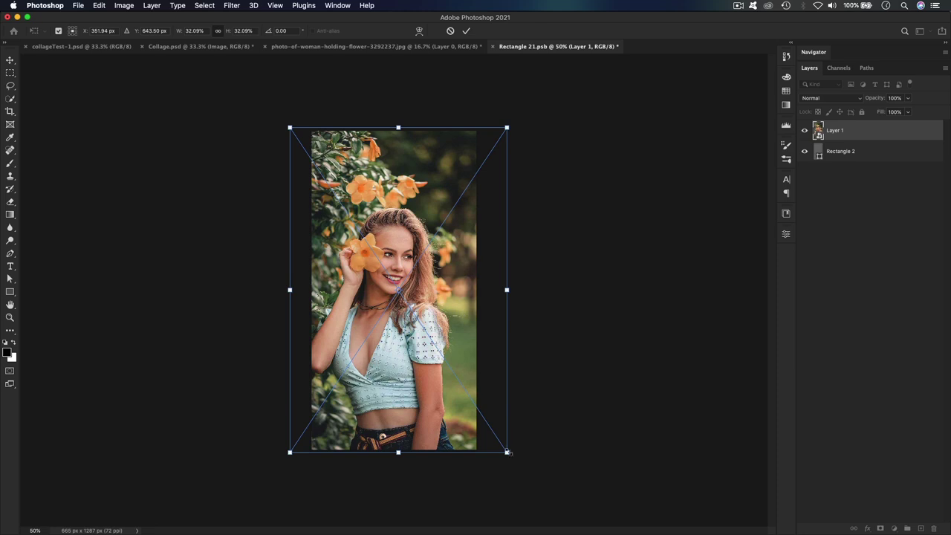
drag(507, 451, 507, 452)
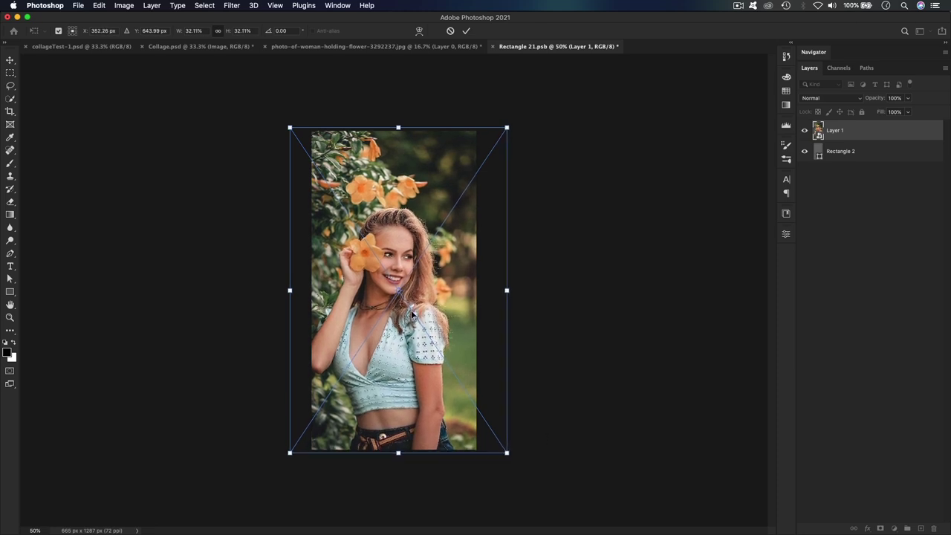
drag(413, 316, 420, 317)
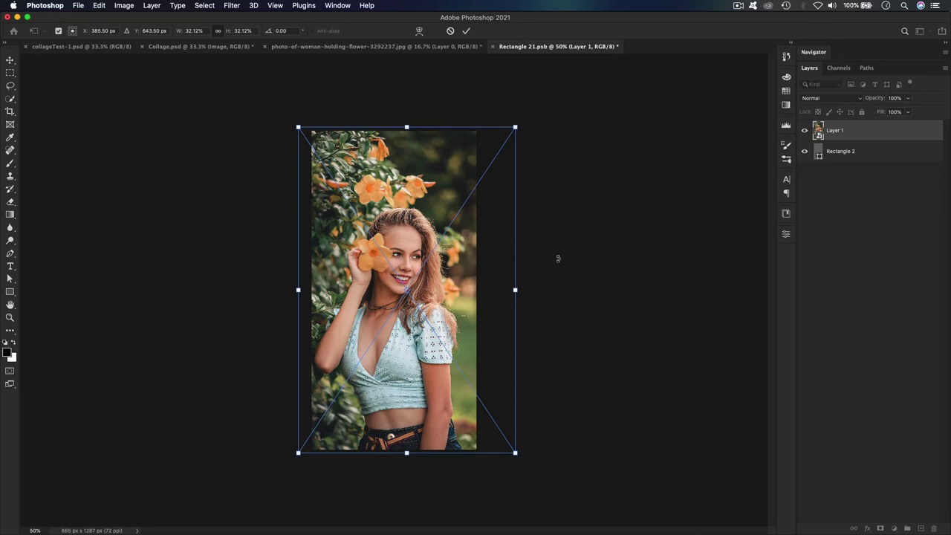
key(Return)
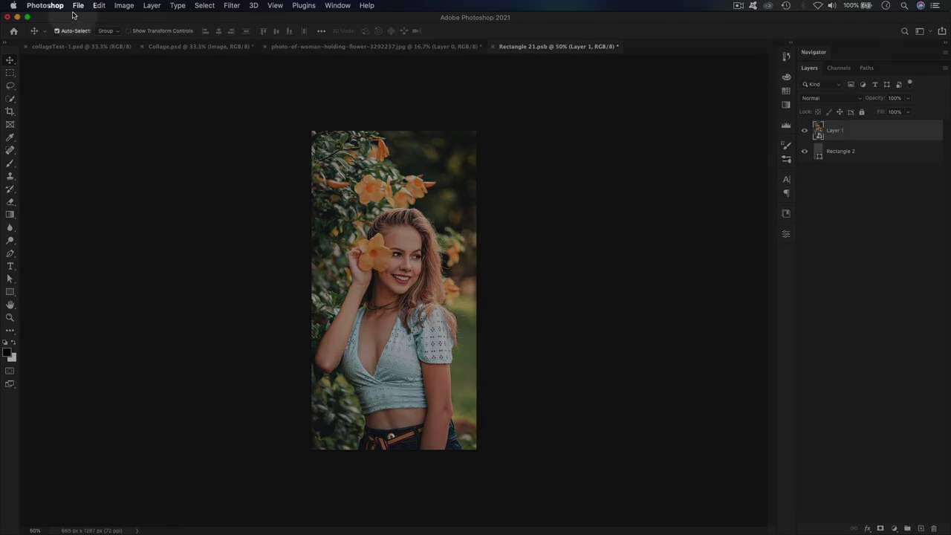
Save Rectangle 21.psb, check the framed portrait in Collage.psd, and close the .psb tab
click(73, 5)
click(108, 112)
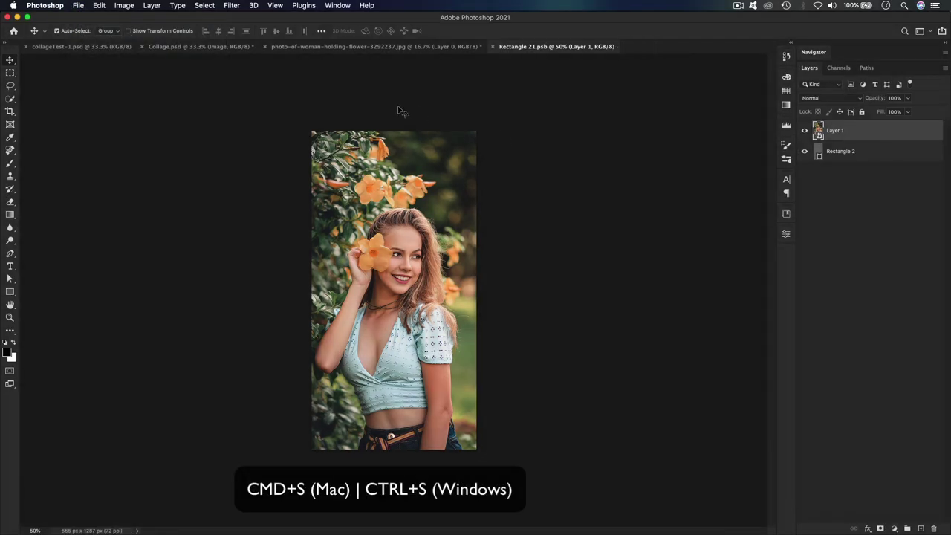
click(191, 47)
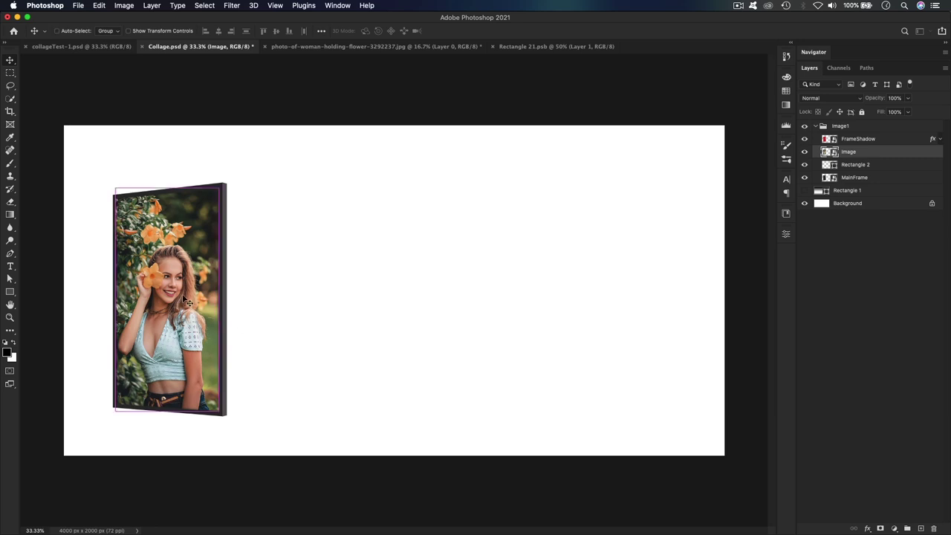
key(super+plus)
drag(188, 302, 443, 236)
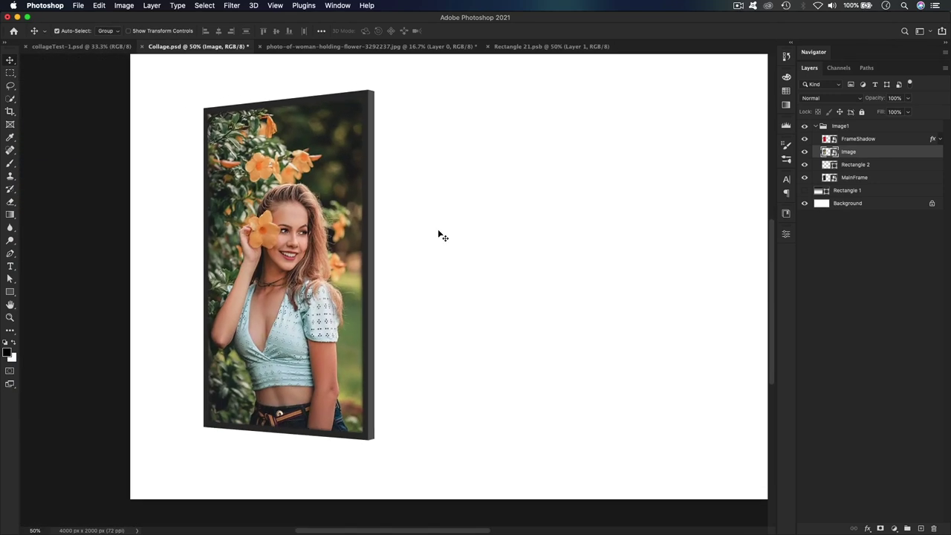
key(super+minus)
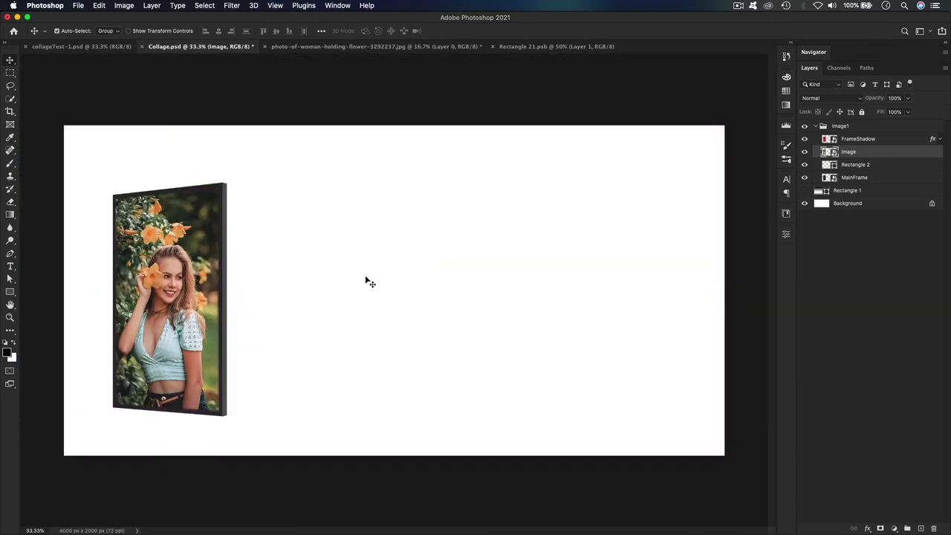
click(492, 46)
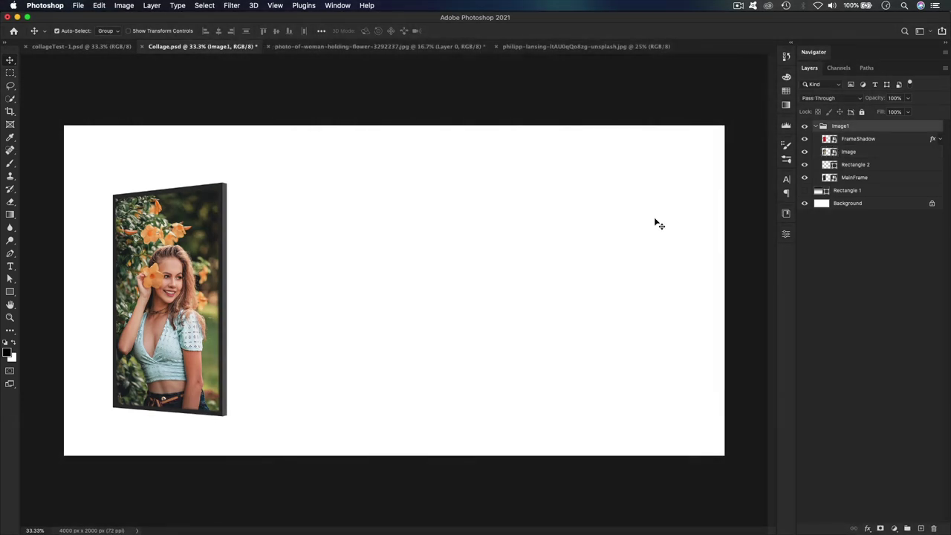
Duplicate the collapsed Image1 group and move the copy directly beneath Image1
click(659, 222)
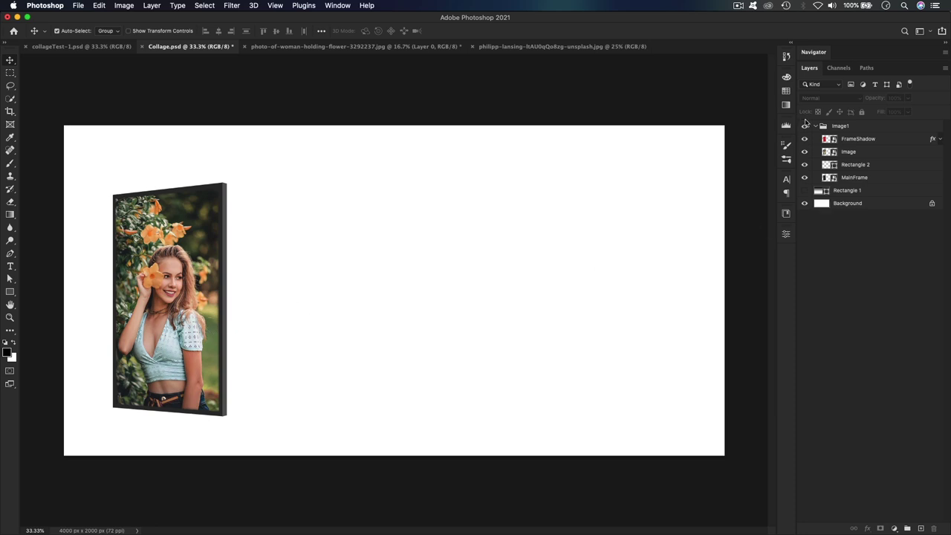
click(815, 128)
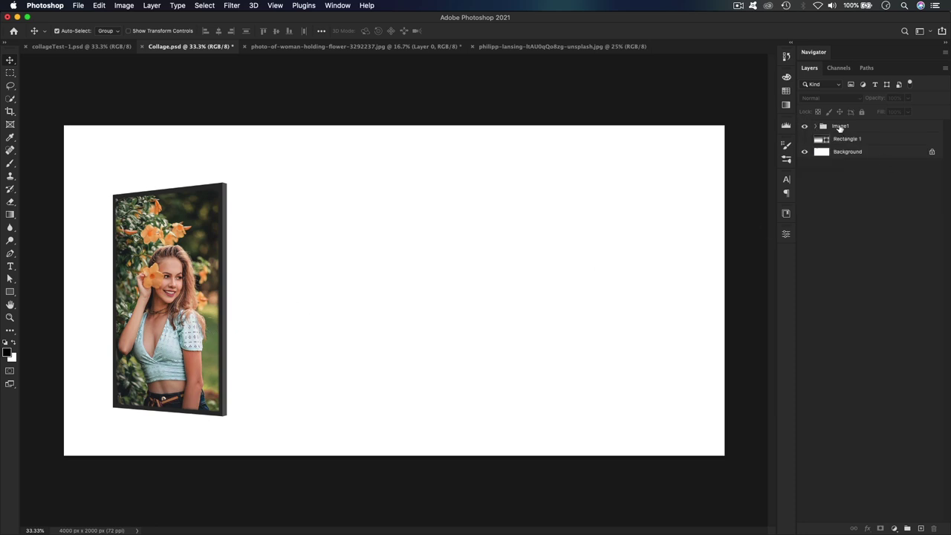
click(840, 128)
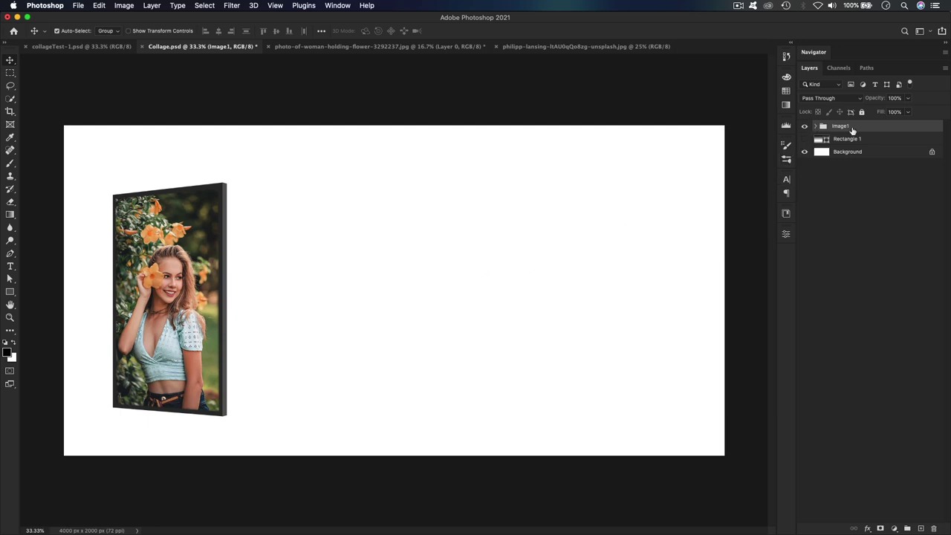
drag(868, 129, 921, 528)
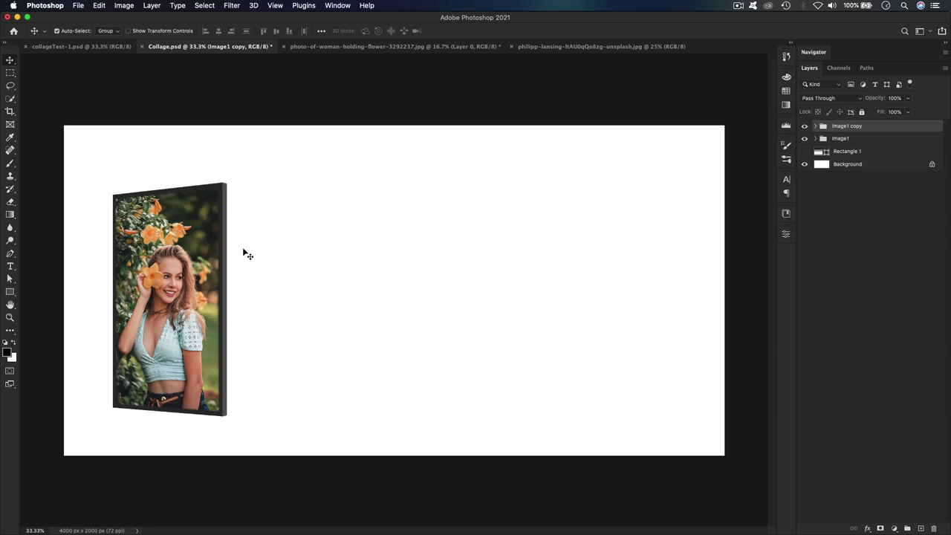
drag(893, 130, 888, 145)
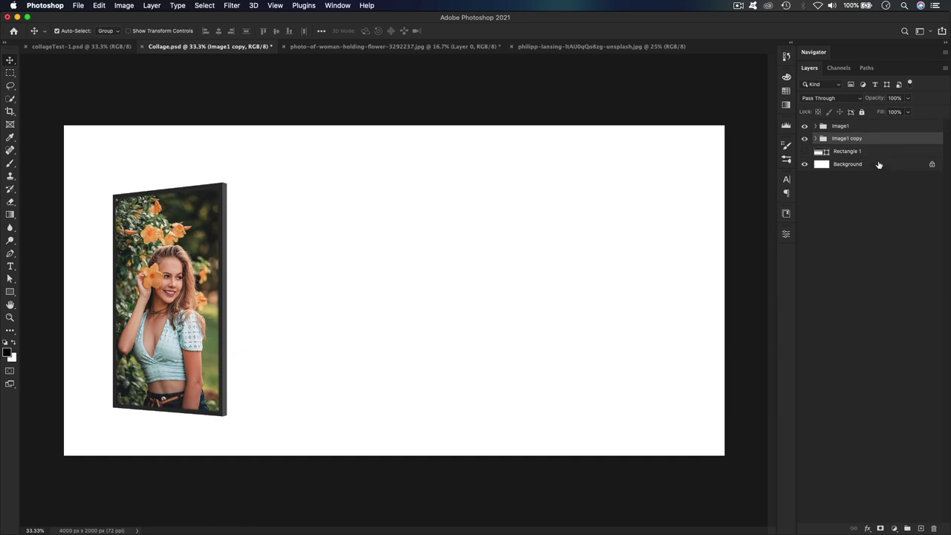
Rename the copy to Image2, expand it and open its Image photo contents
double_click(857, 139)
key(BackSpace)
text(2)
key(Return)
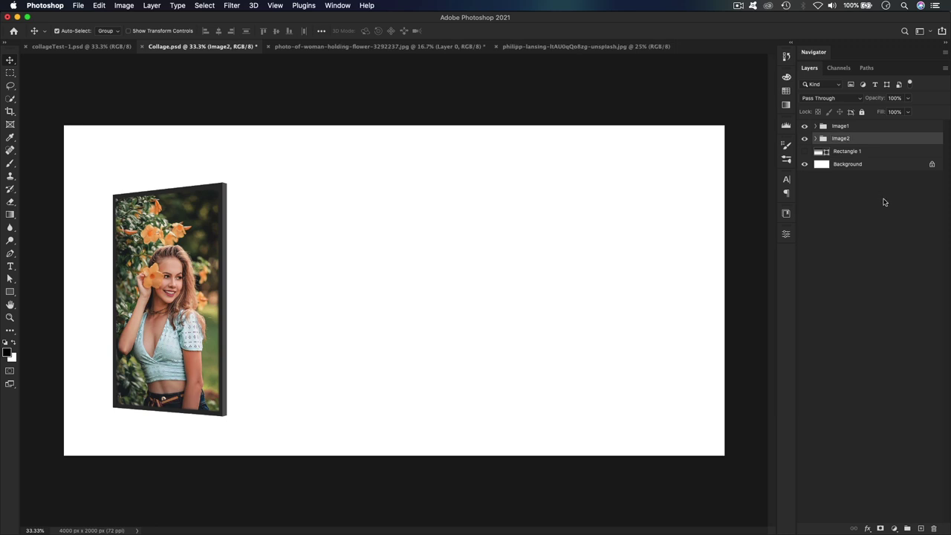
click(815, 138)
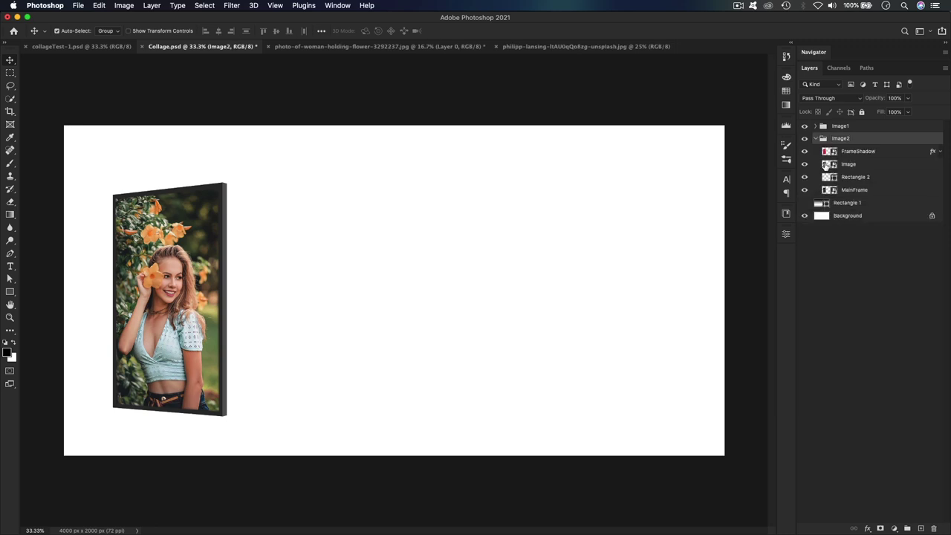
double_click(825, 164)
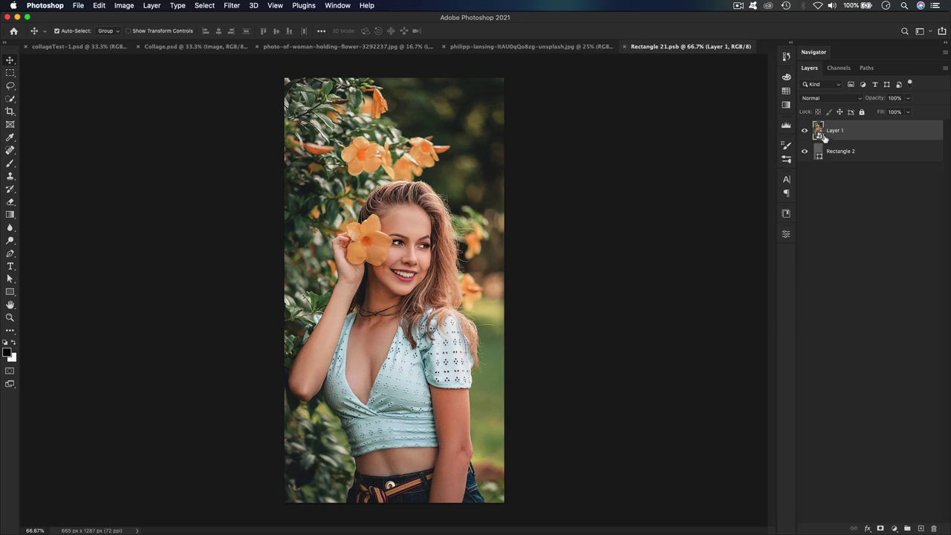
Convert the curly-haired portrait to a Smart Object and paste it into Rectangle 21.psb as Layer 2
click(484, 47)
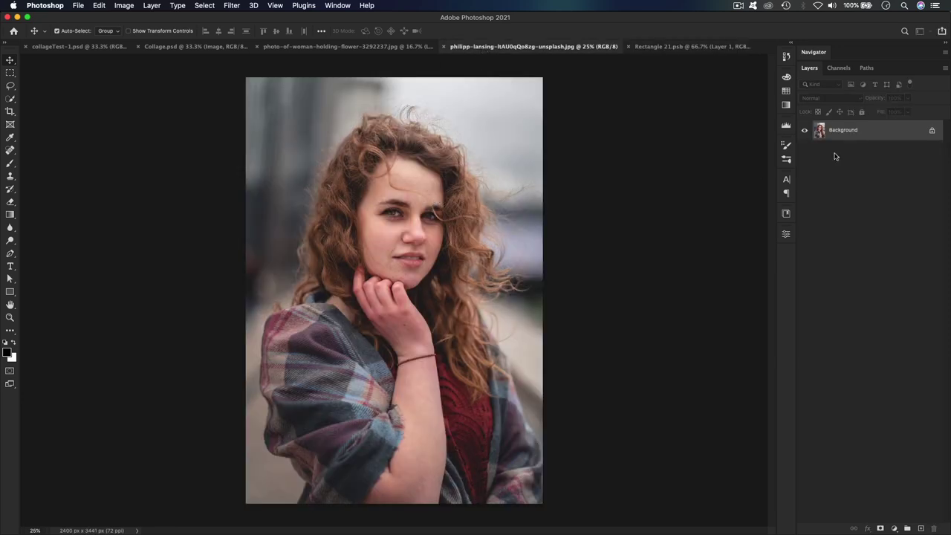
right_click(866, 132)
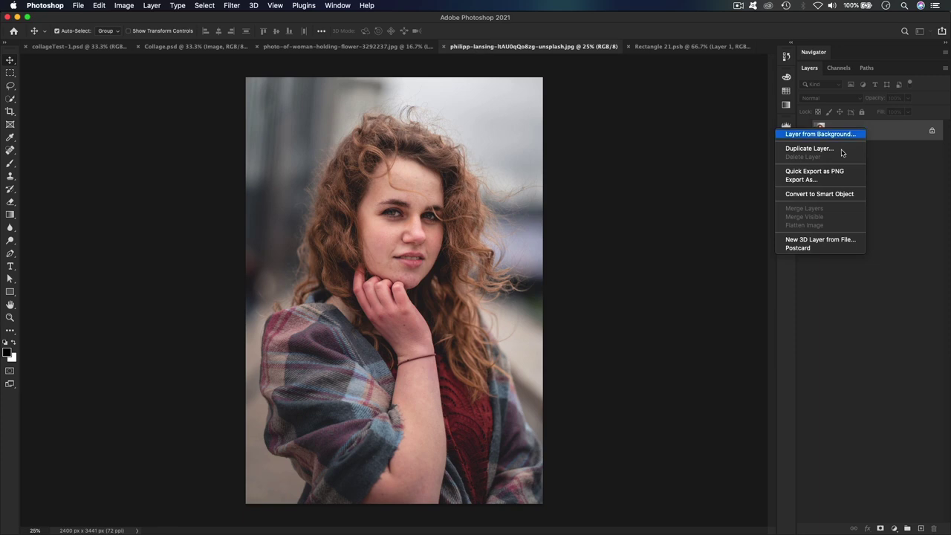
click(806, 194)
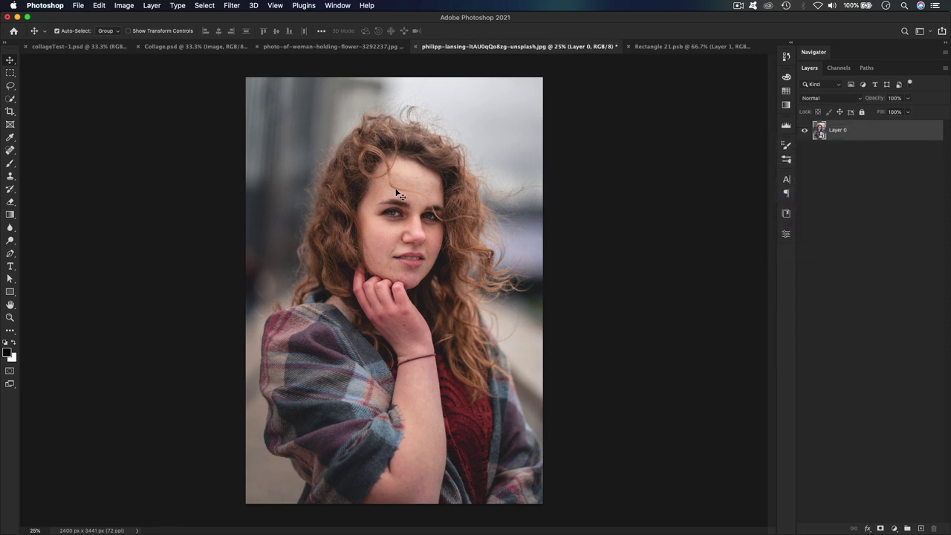
drag(398, 193, 619, 67)
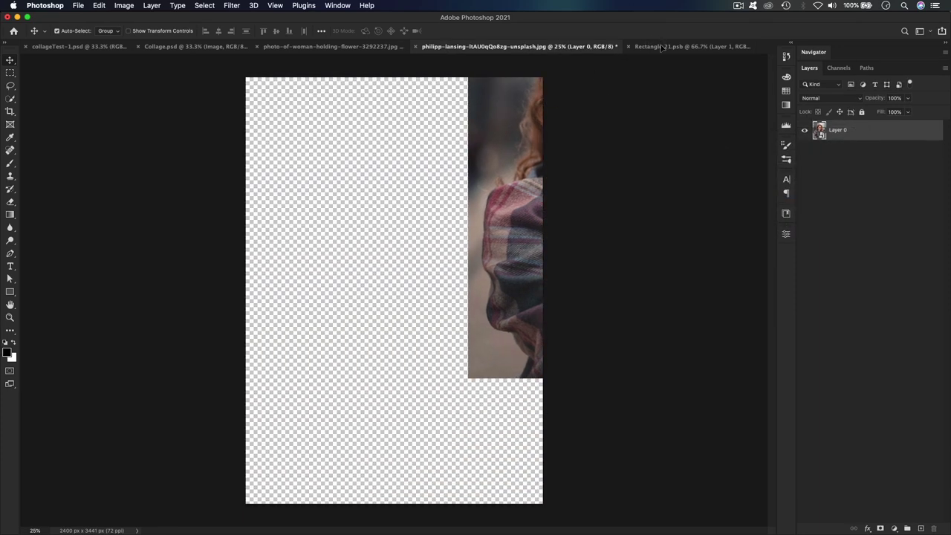
click(660, 47)
key(cmd+v)
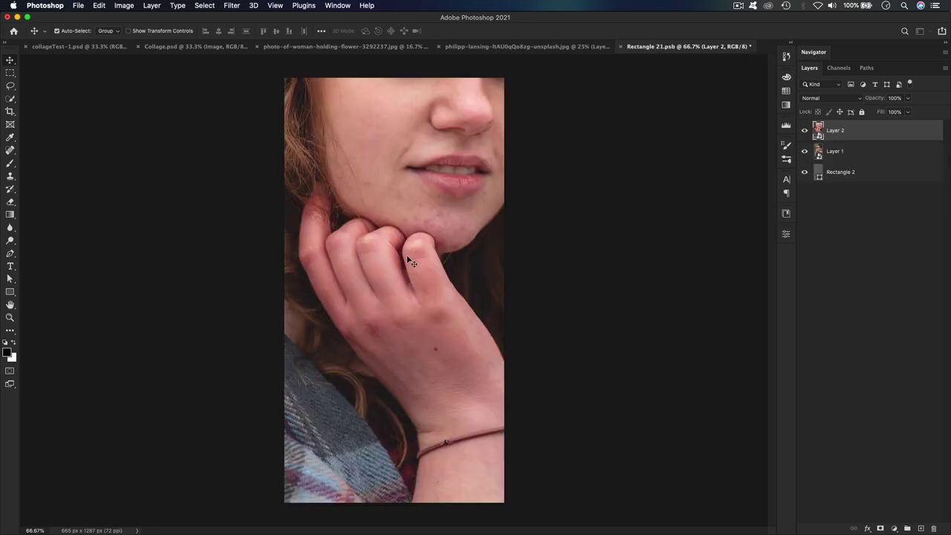
key(cmd+minus)
key(cmd+minus)
key(cmd+minus)
key(cmd+minus)
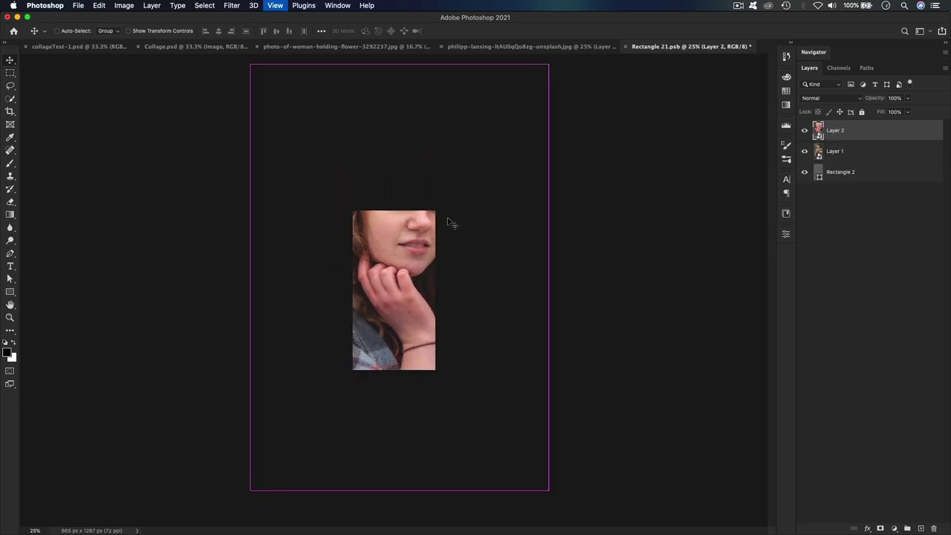
Scale the new portrait to 43%, move it down about 103 px, hide Layer 1, and save
key(cmd+t)
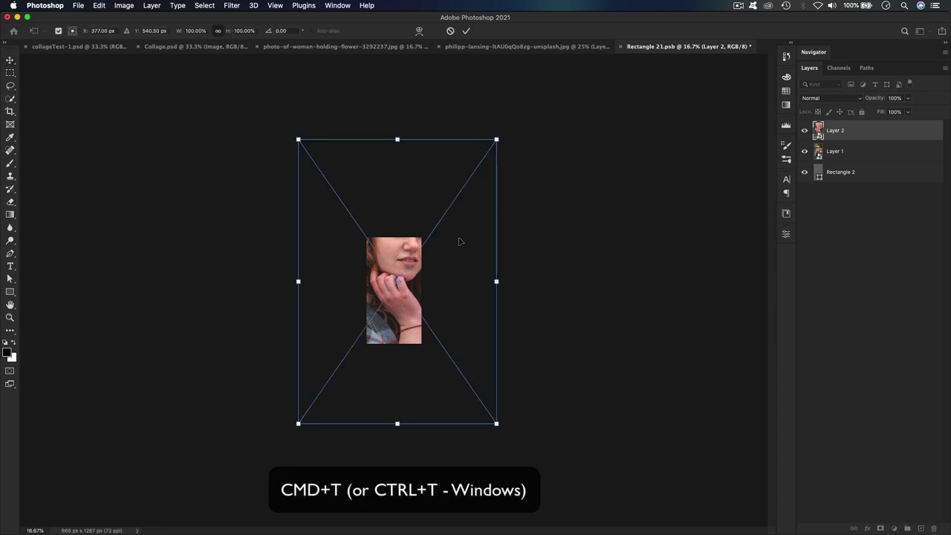
drag(491, 146, 445, 221)
key(cmd+plus)
key(cmd+plus)
key(cmd+plus)
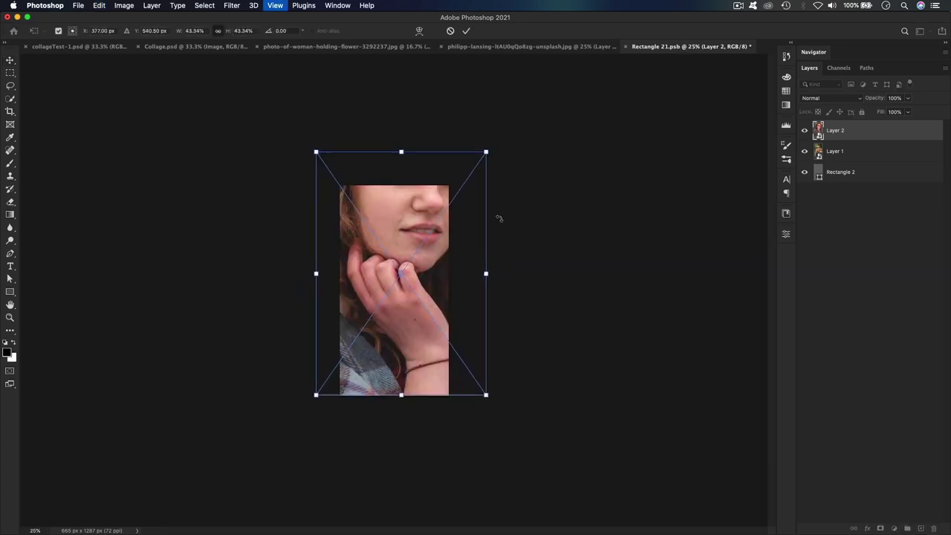
drag(417, 185, 375, 205)
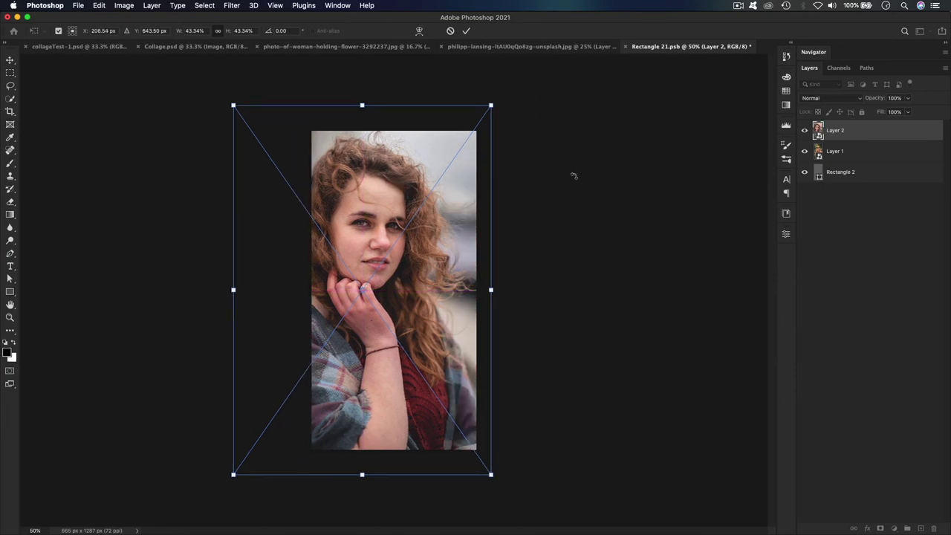
key(Return)
click(832, 157)
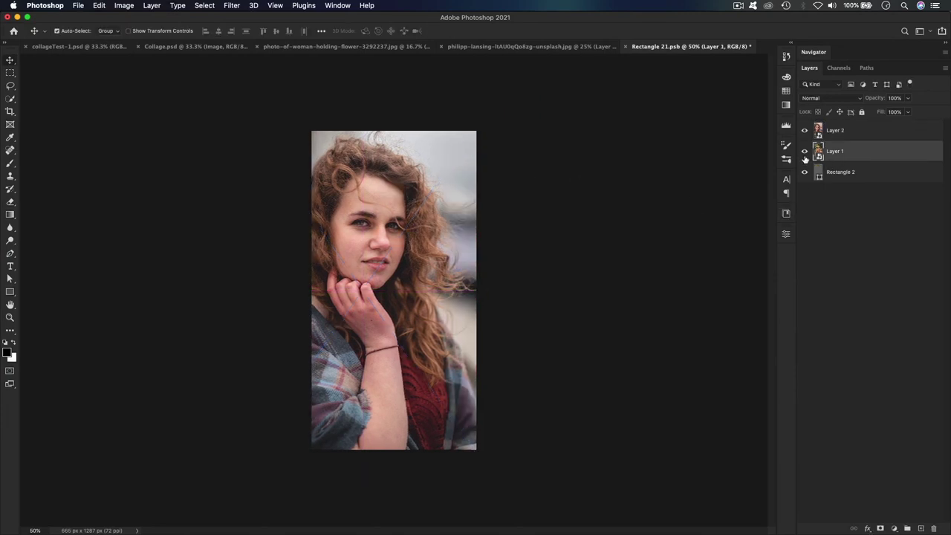
click(805, 153)
key(super+s)
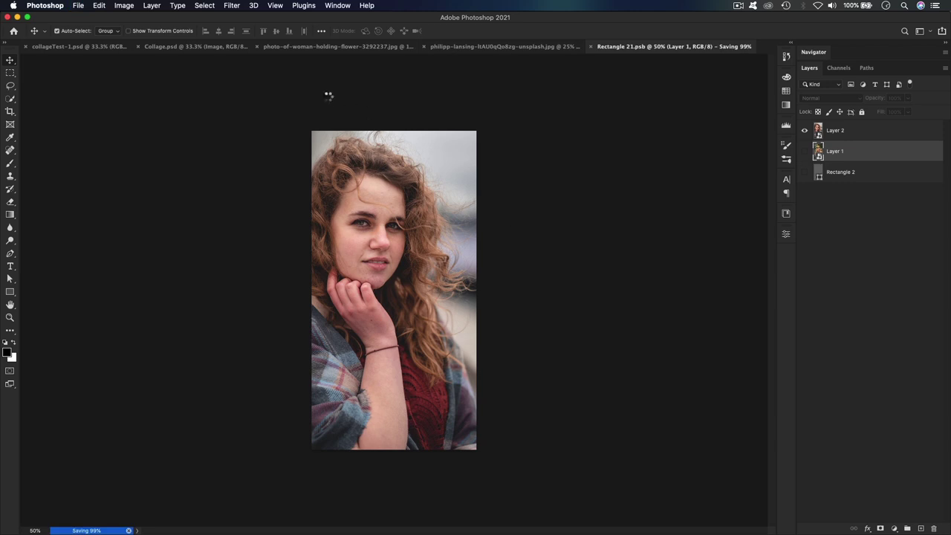
click(192, 47)
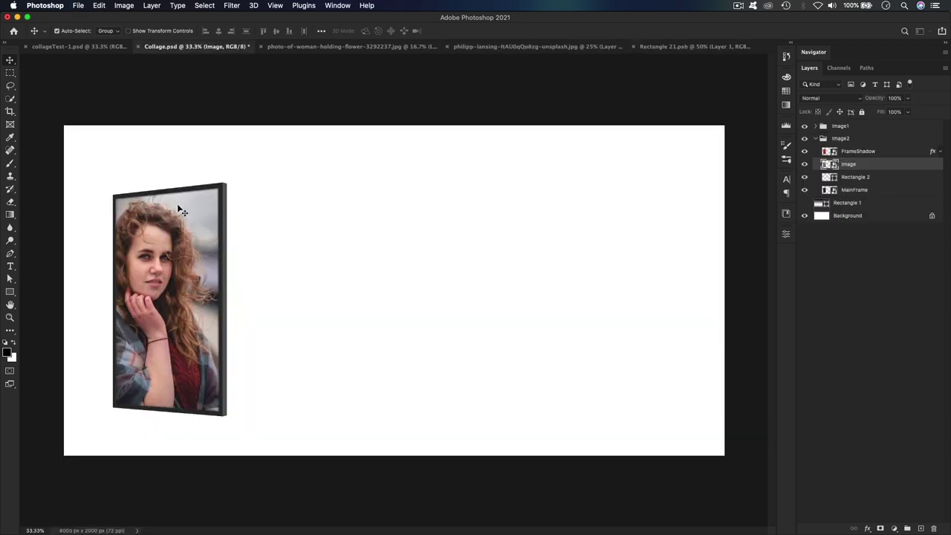
Collapse the Image2 group, try and undo an offset copy of the frame, then return to Rectangle 21.psb
click(815, 139)
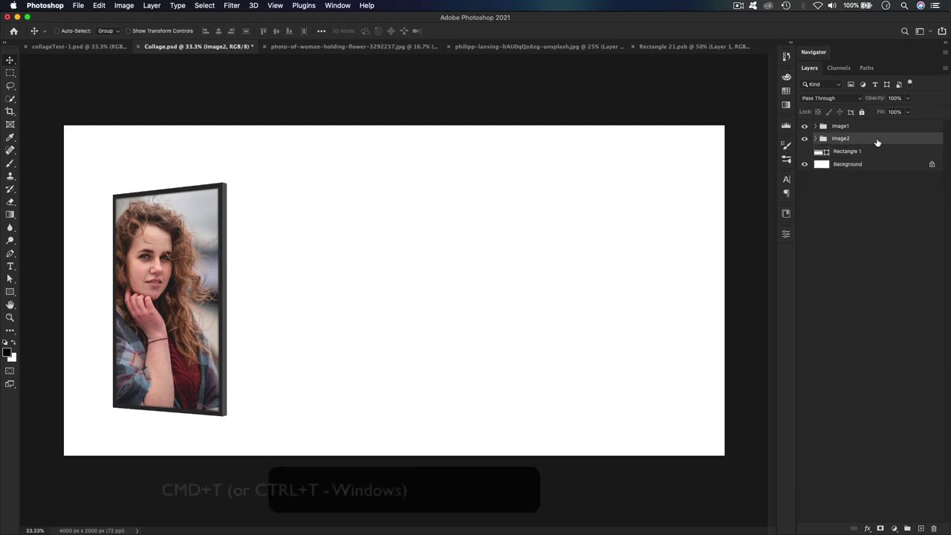
key(super+t)
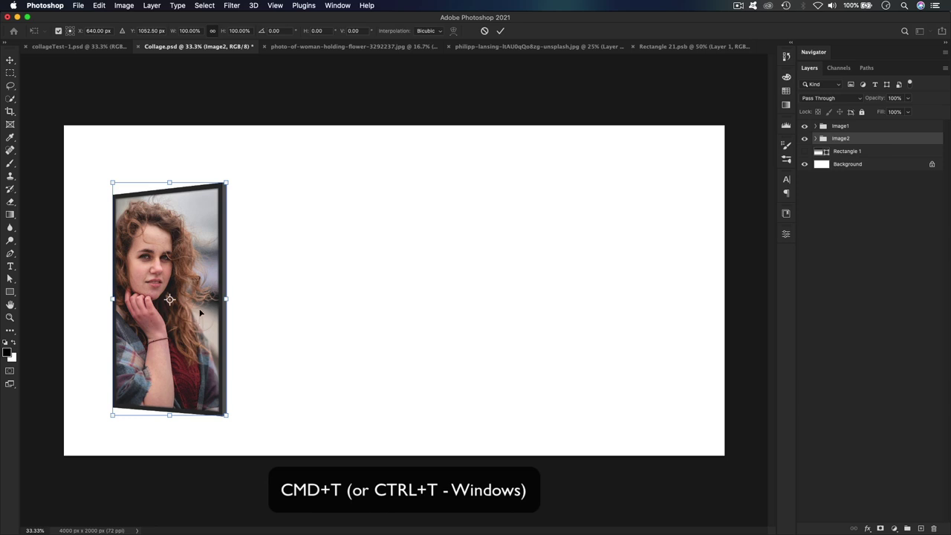
drag(214, 290, 321, 293)
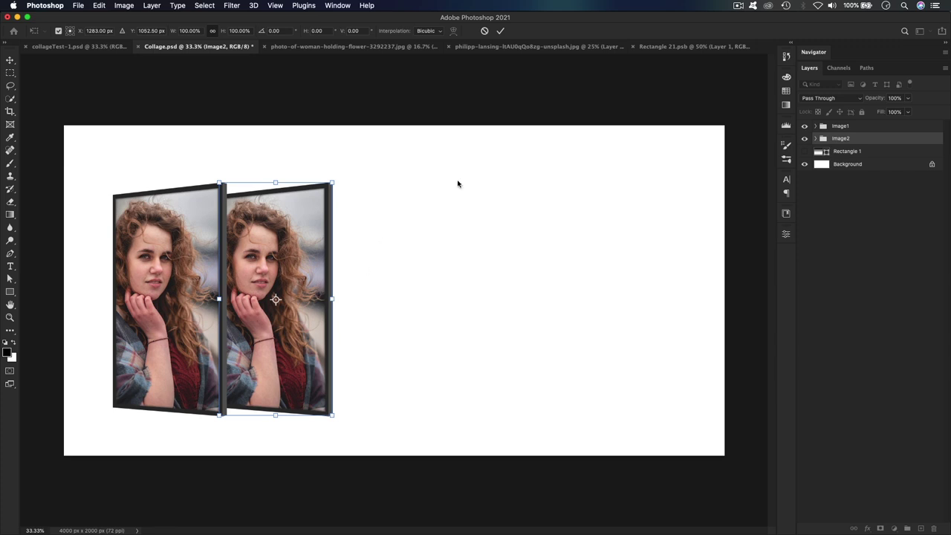
key(super+z)
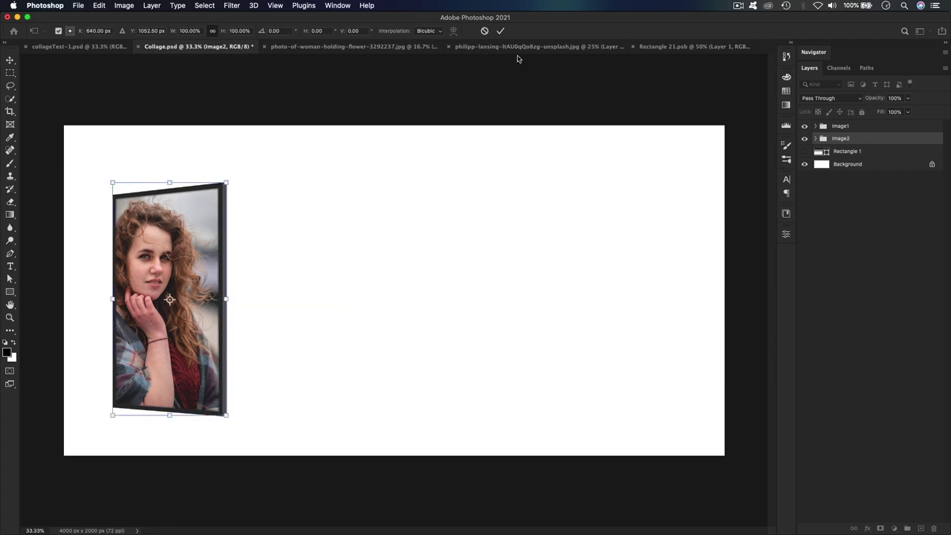
click(658, 47)
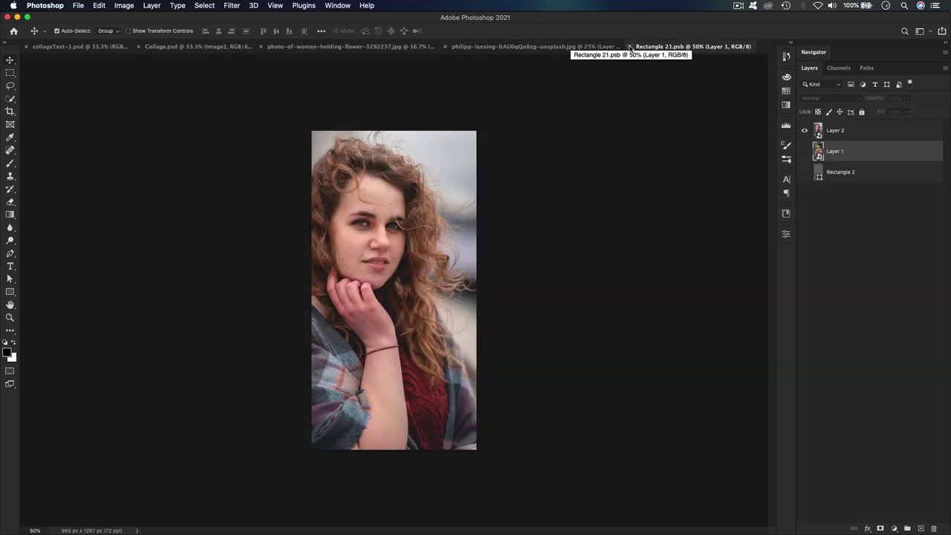
Close Rectangle 21.psb and the flower photo without saving, returning to Collage.psd
click(633, 46)
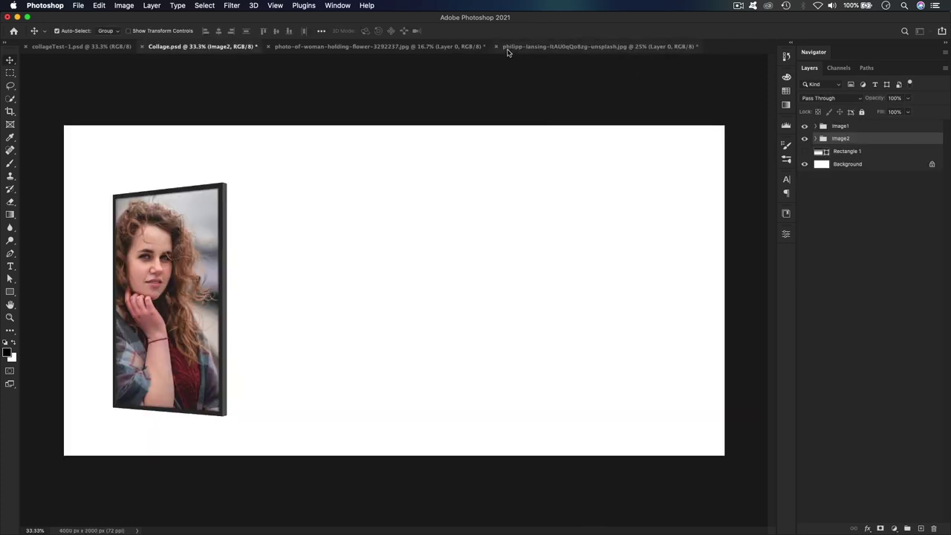
click(563, 46)
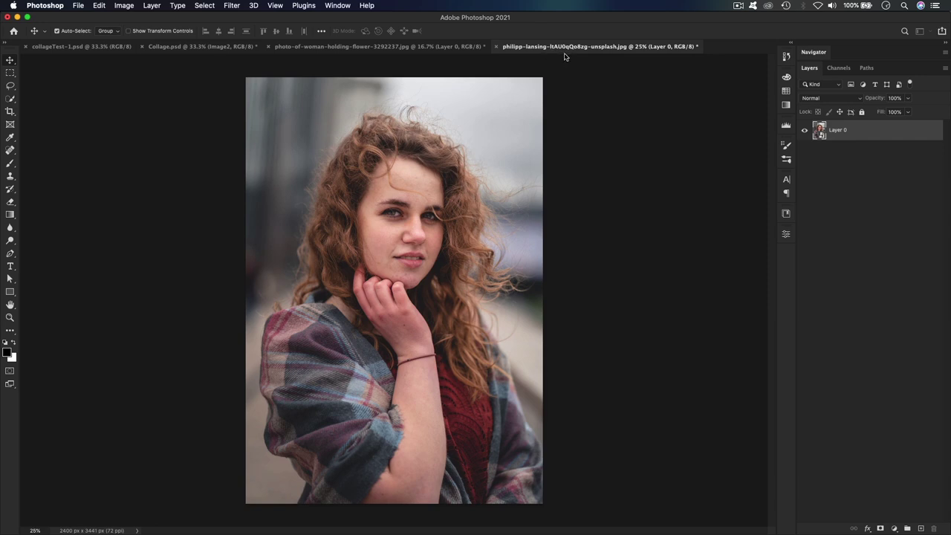
click(269, 47)
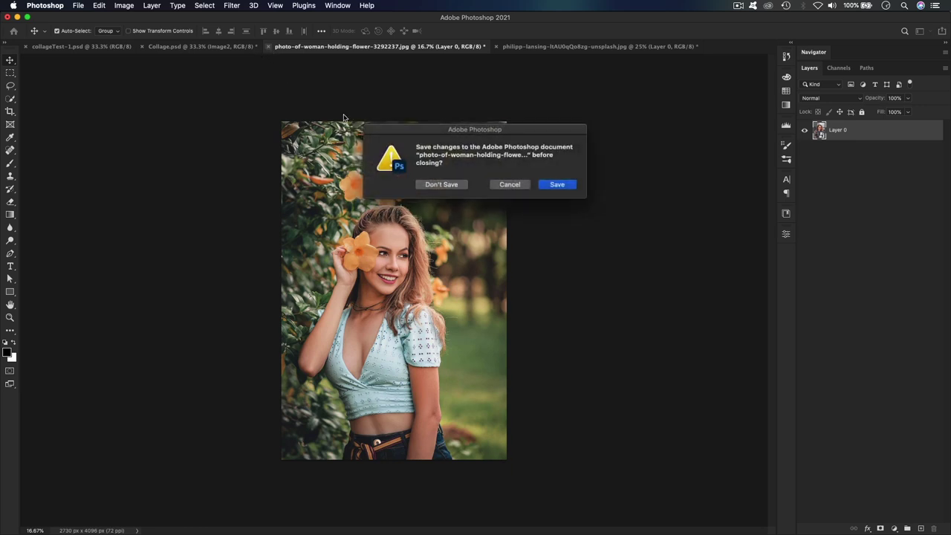
click(449, 187)
click(201, 48)
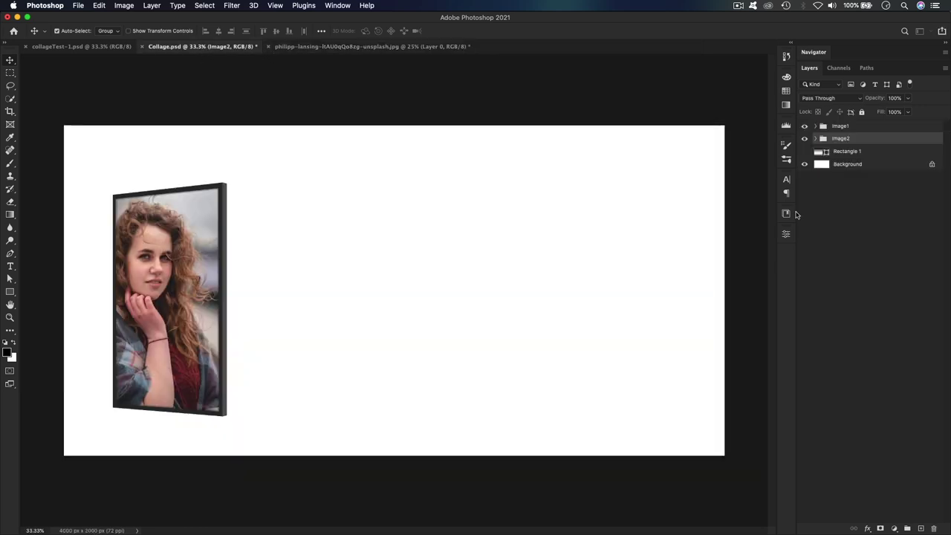
In Image1's Image smart object, delete the curly-haired Layer 2, show Layer 1, save and close
click(816, 126)
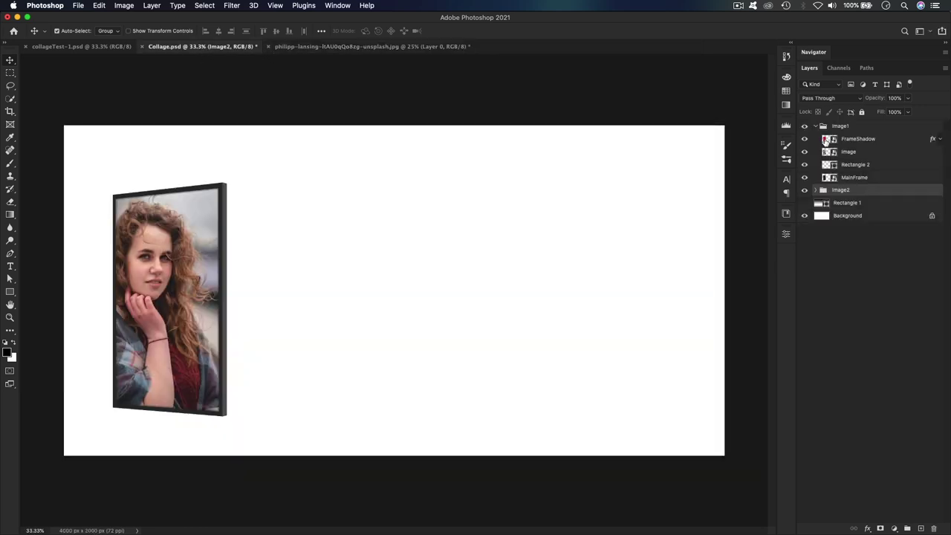
double_click(827, 151)
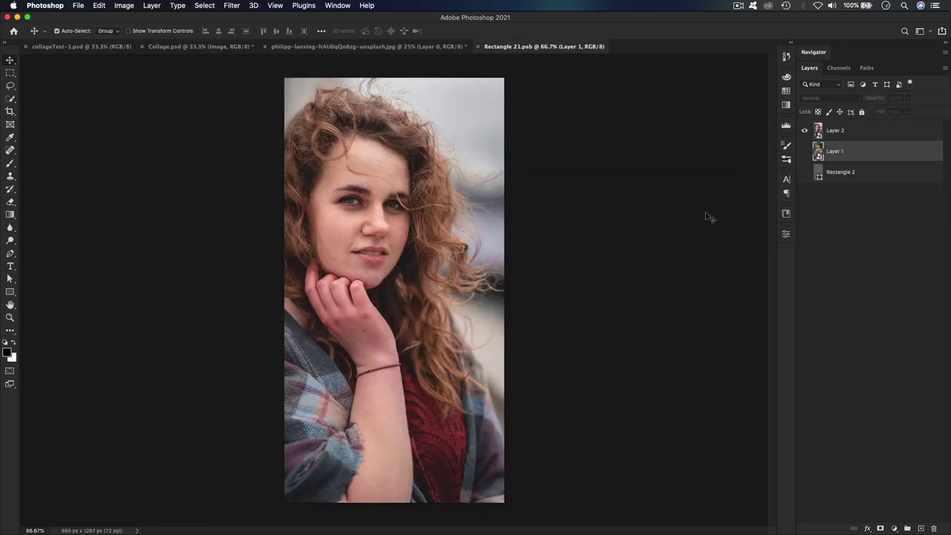
click(831, 133)
drag(836, 132, 935, 529)
click(804, 131)
key(super+s)
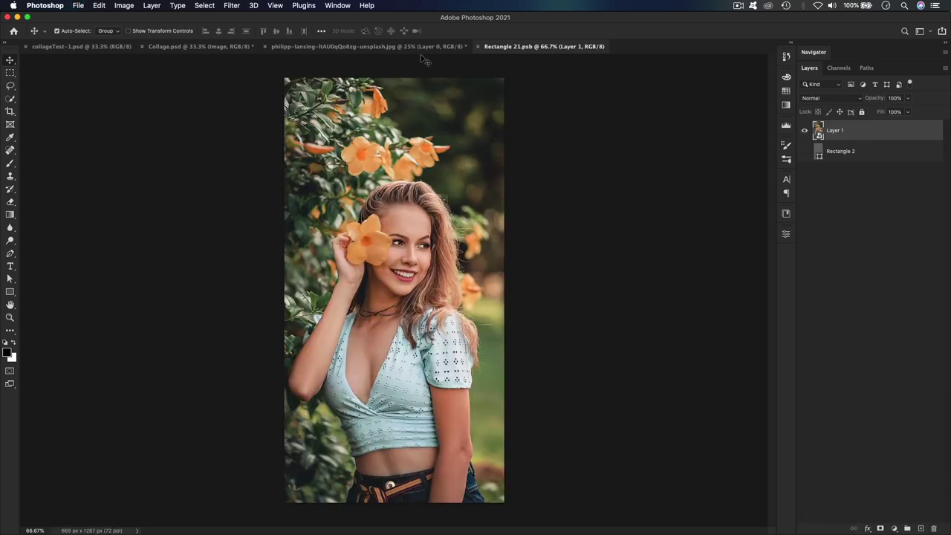
click(478, 47)
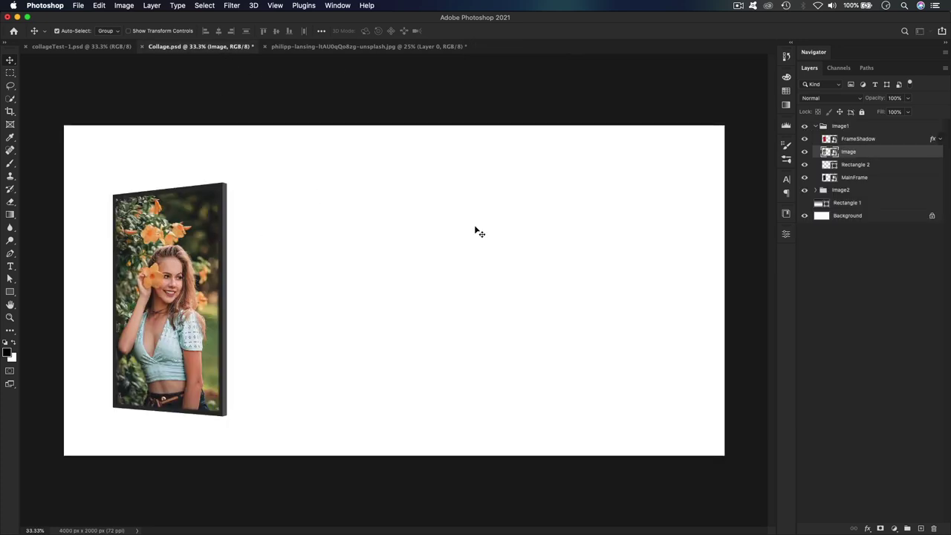
Collapse the Image1 group and delete the Image2 group
click(815, 128)
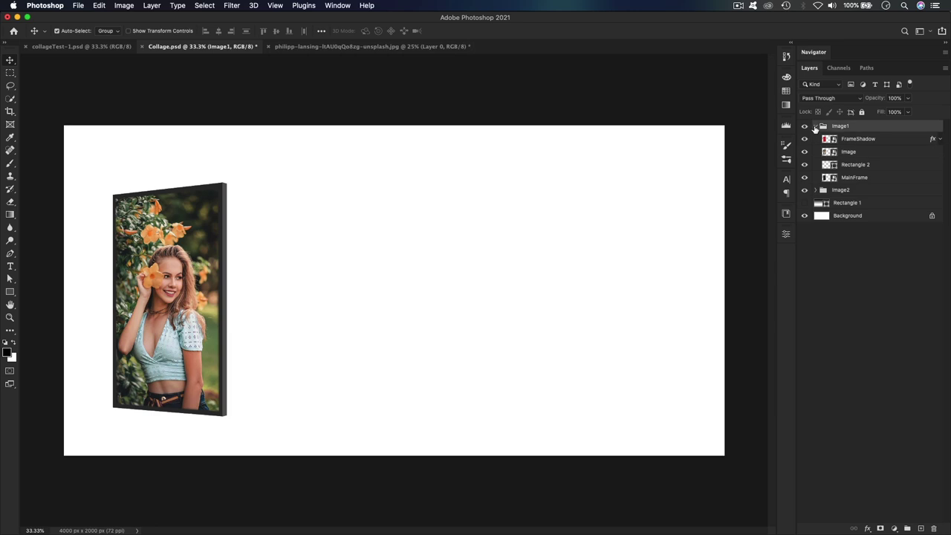
click(815, 127)
drag(841, 139, 933, 529)
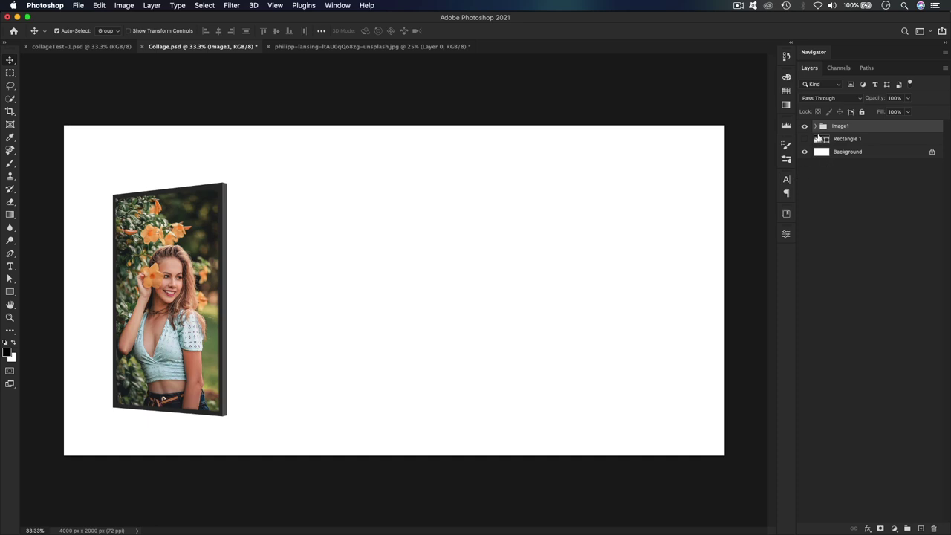
Duplicate the Image1 group, place the copy below Image1, and rename it Image2
drag(889, 127, 922, 528)
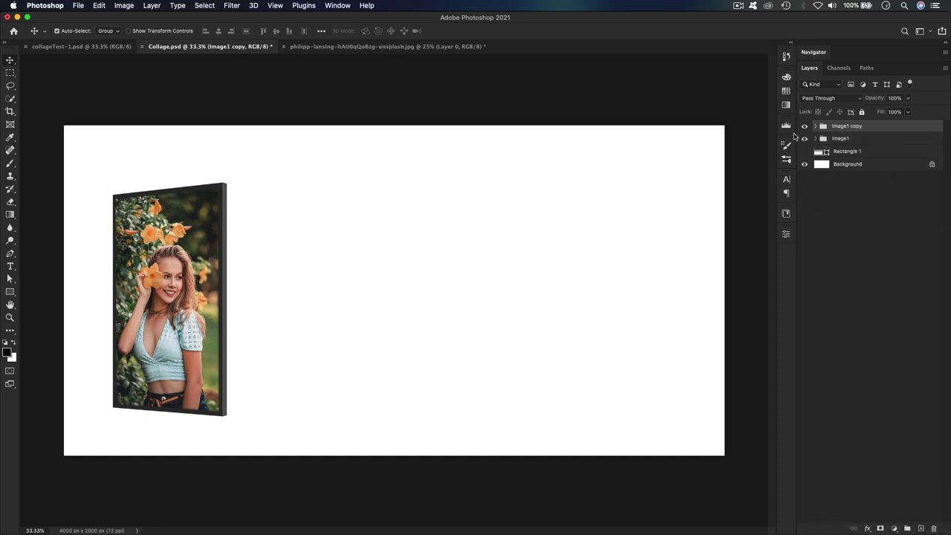
drag(874, 130, 862, 148)
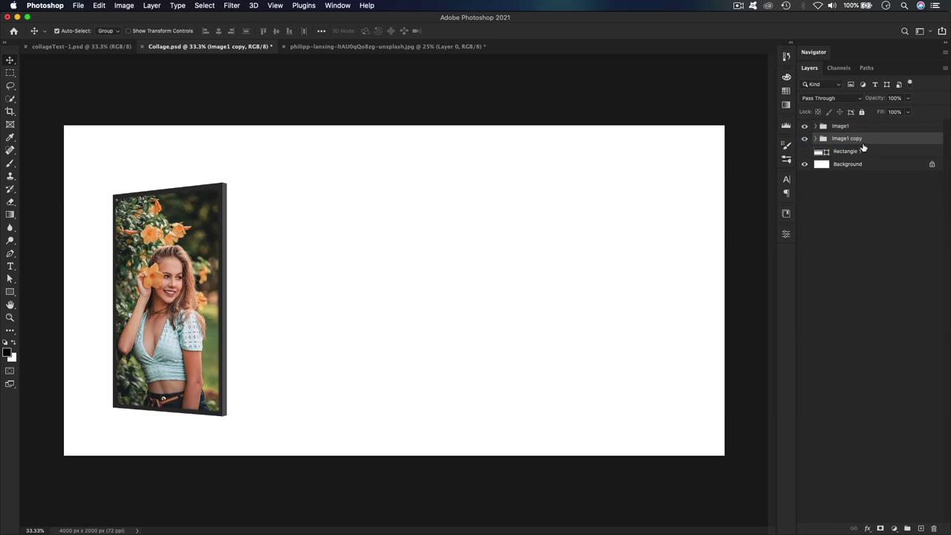
double_click(854, 141)
click(863, 138)
key(BackSpace)
text(2)
key(Return)
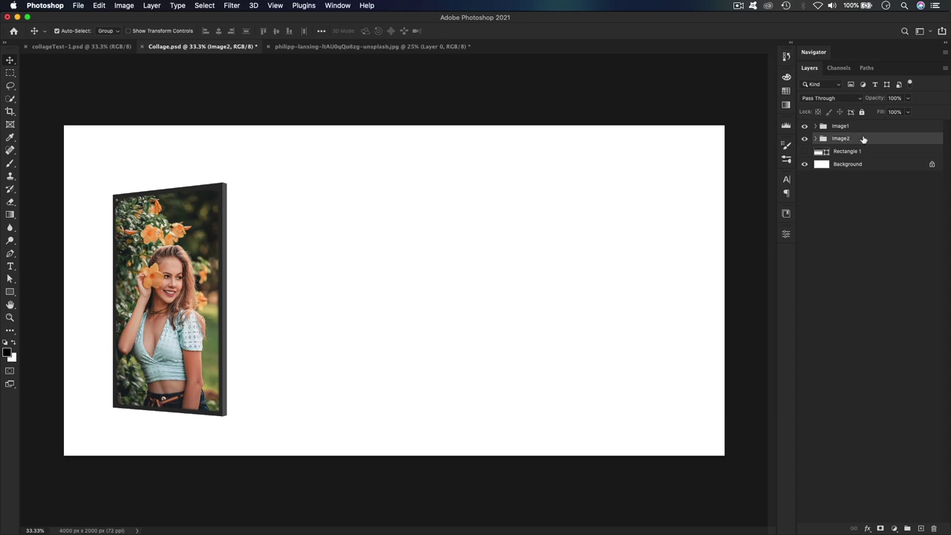
Expand the Image2 and Image1 groups and select Image1's photo layer
click(816, 140)
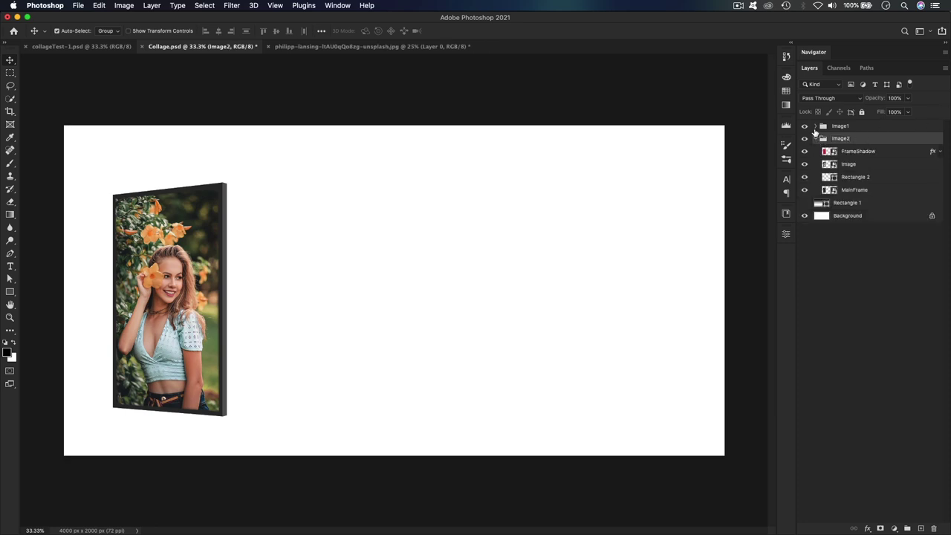
click(815, 127)
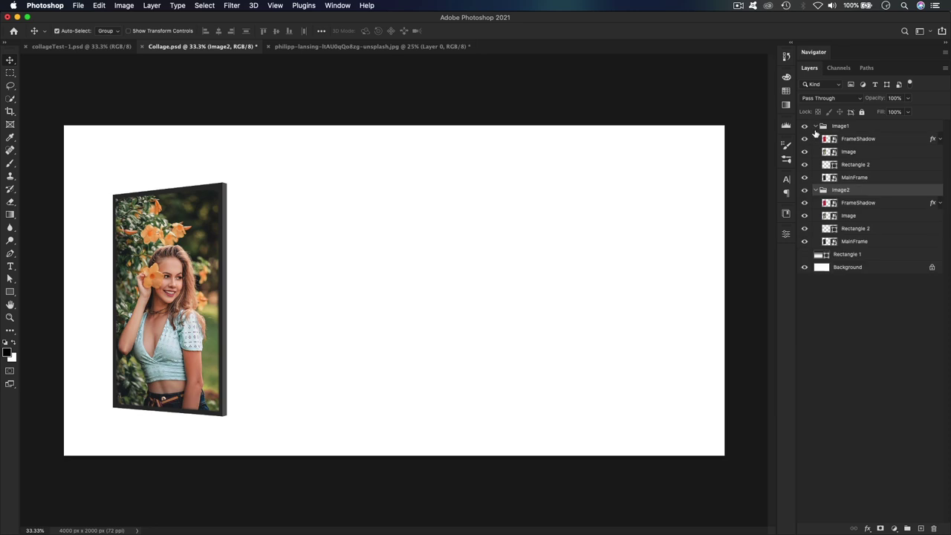
click(852, 153)
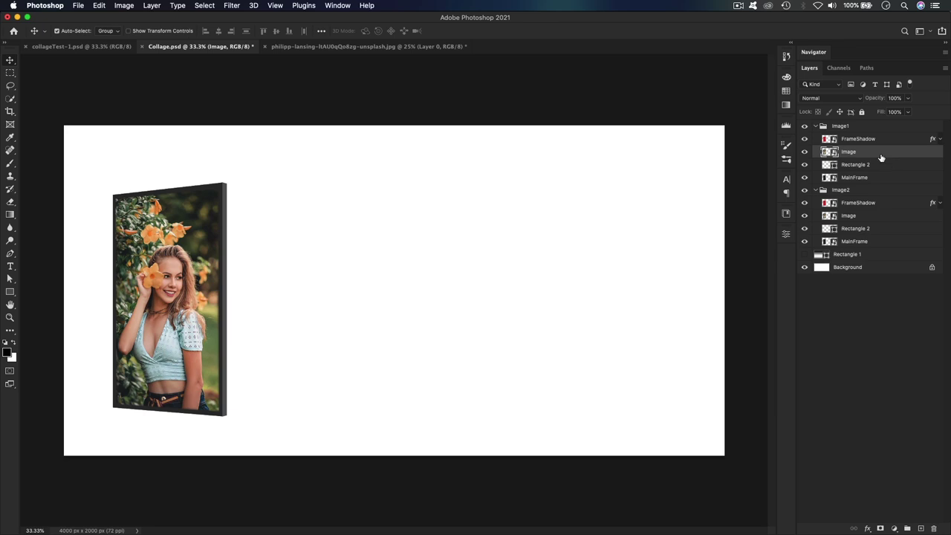
Make a New Smart Object via Copy of Image1's photo and replace Image2's old Image layer with it
right_click(875, 156)
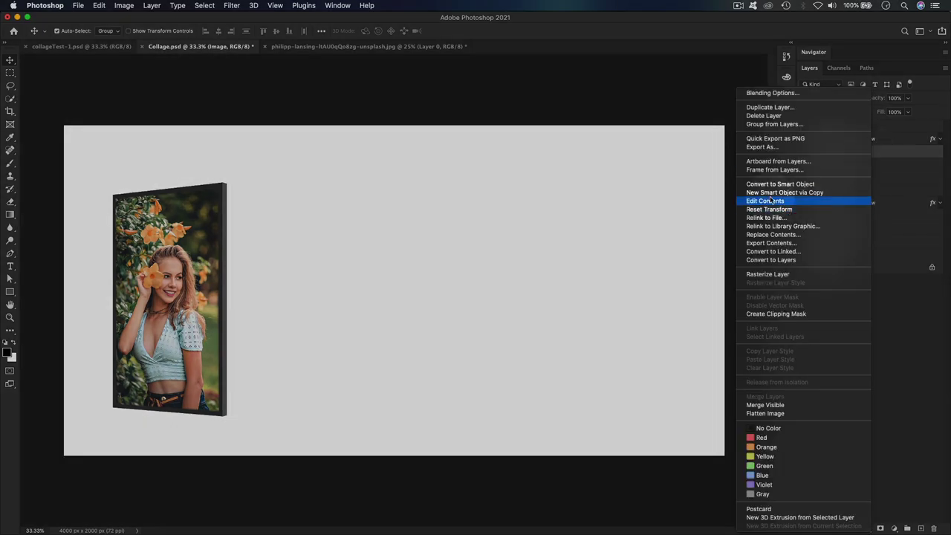
click(797, 195)
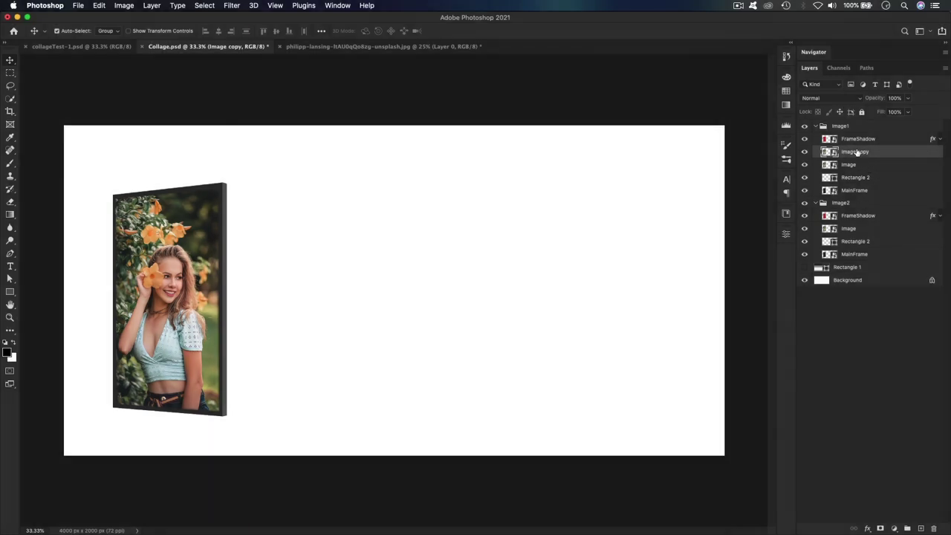
drag(856, 152, 855, 235)
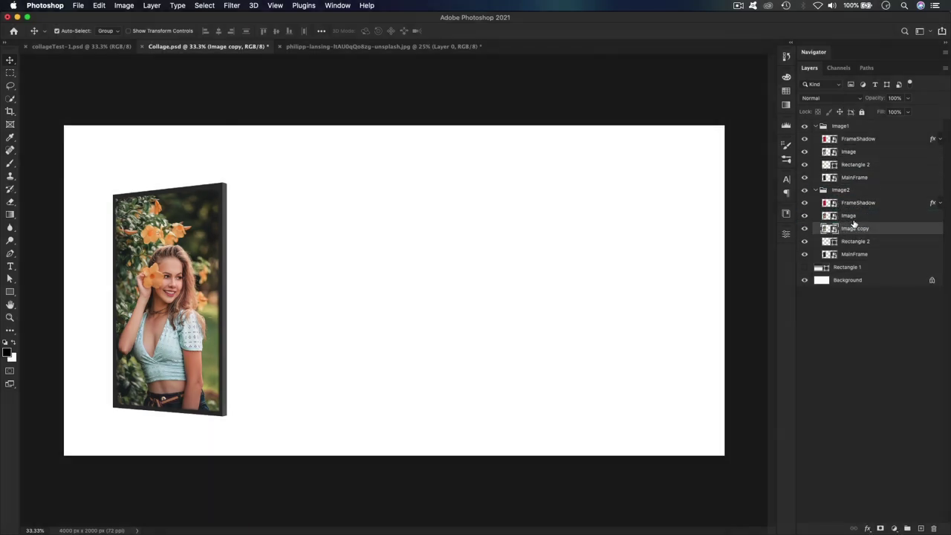
click(850, 216)
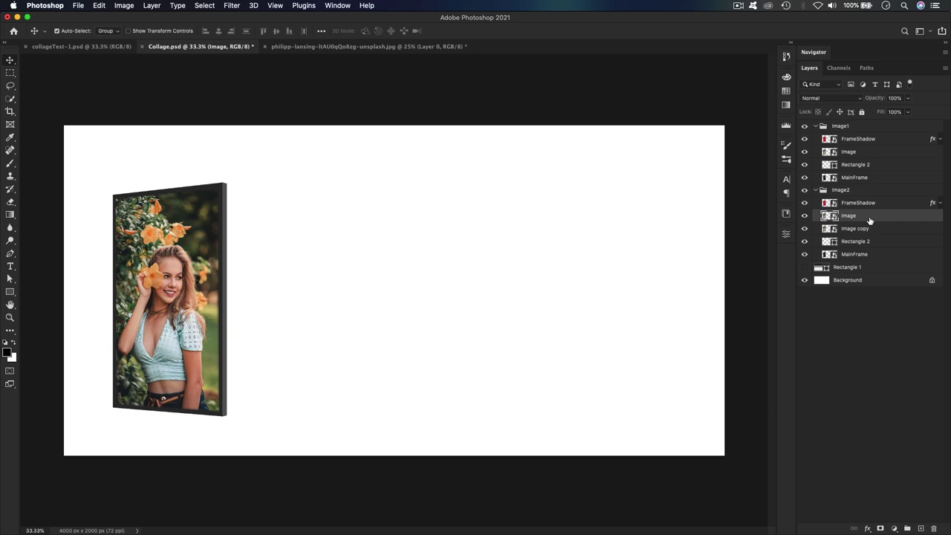
key(BackSpace)
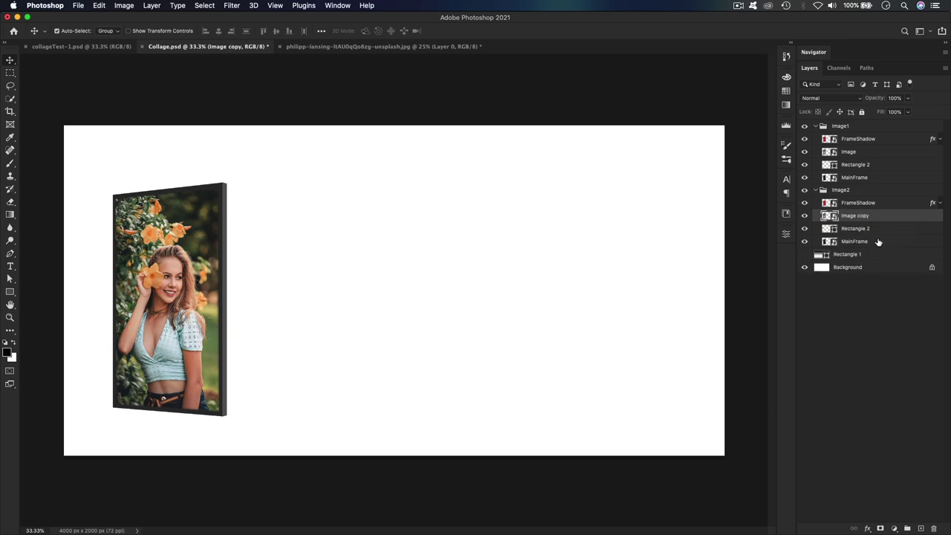
Collapse both groups, save the collage, and re-expand Image2
click(816, 126)
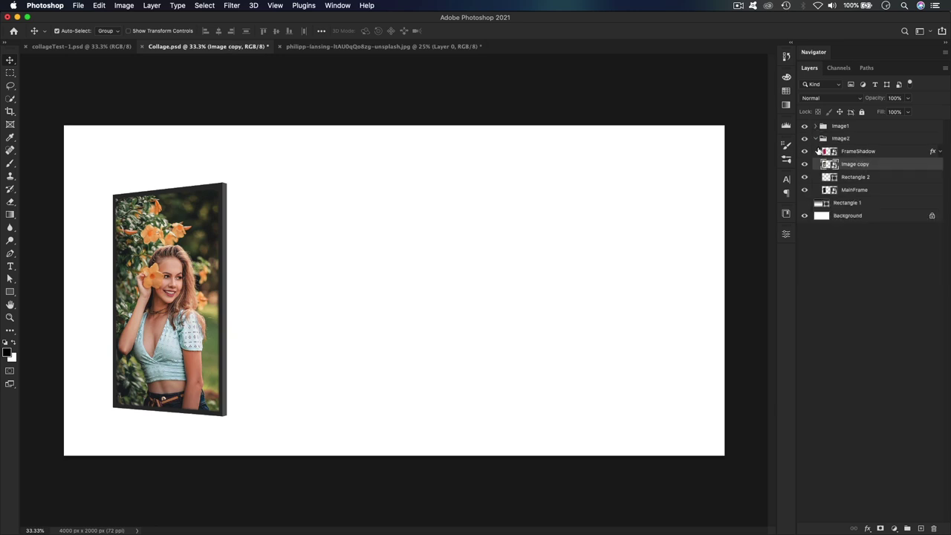
click(815, 139)
key(super+s)
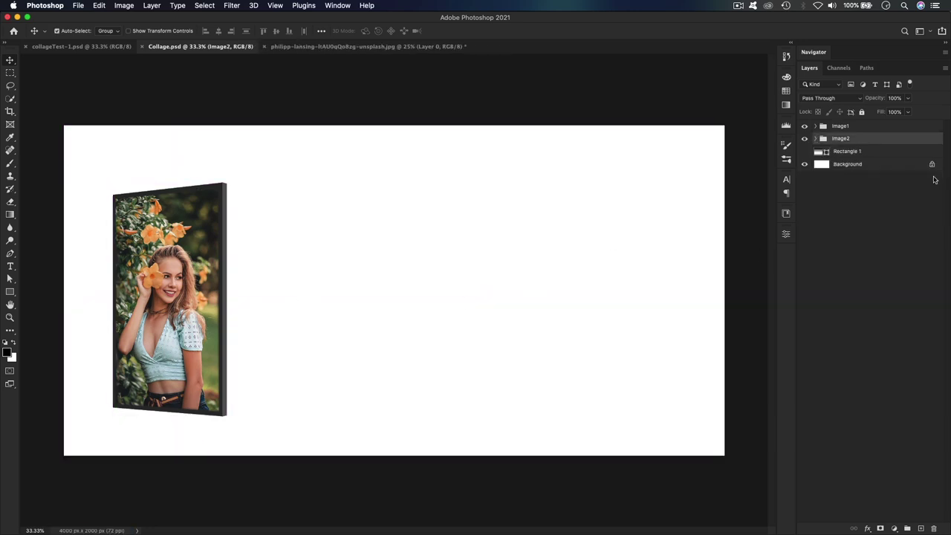
click(815, 139)
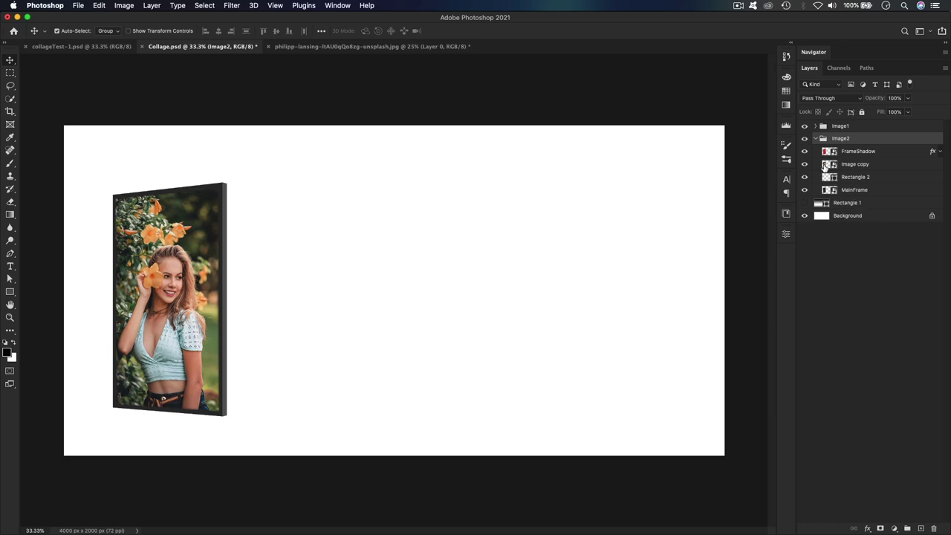
Open the Image copy smart object and drag in the curly-haired woman's photo
double_click(824, 164)
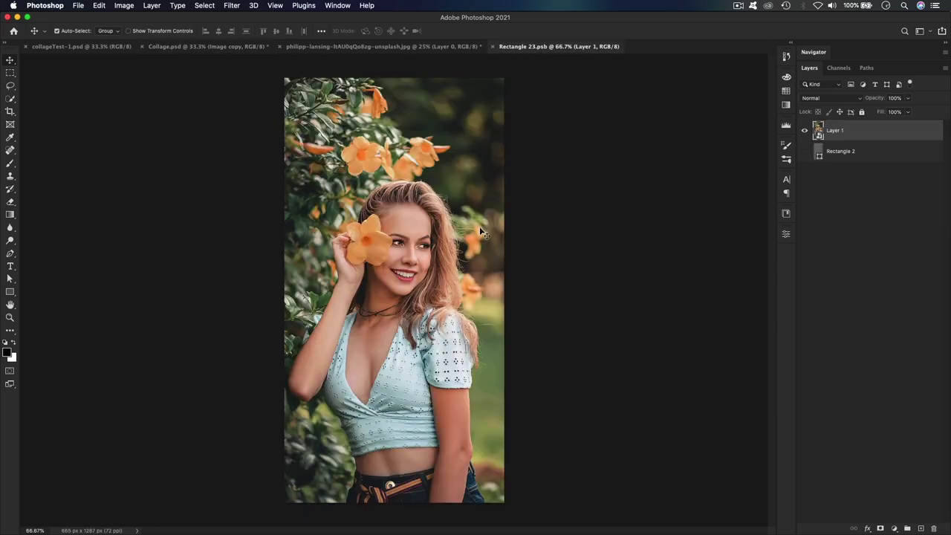
click(325, 46)
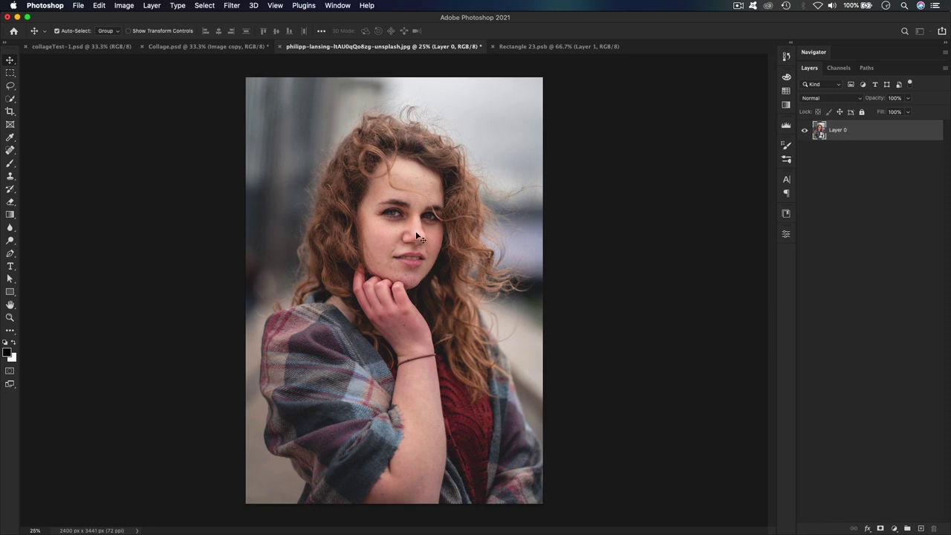
drag(405, 240, 379, 290)
key(super+minus)
key(super+minus)
key(super+minus)
key(super+minus)
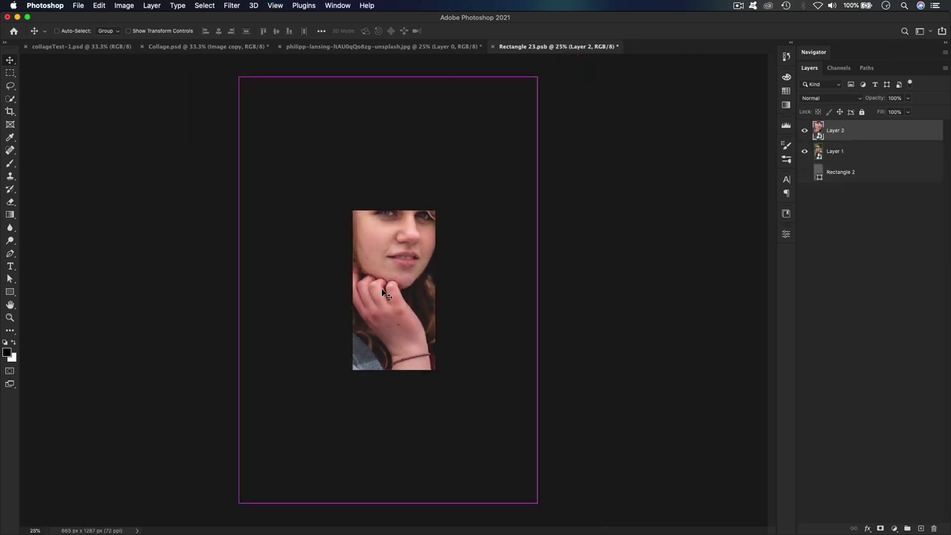
Scale the portrait to about 38%, centre her in the frame, and save the contents
key(super+t)
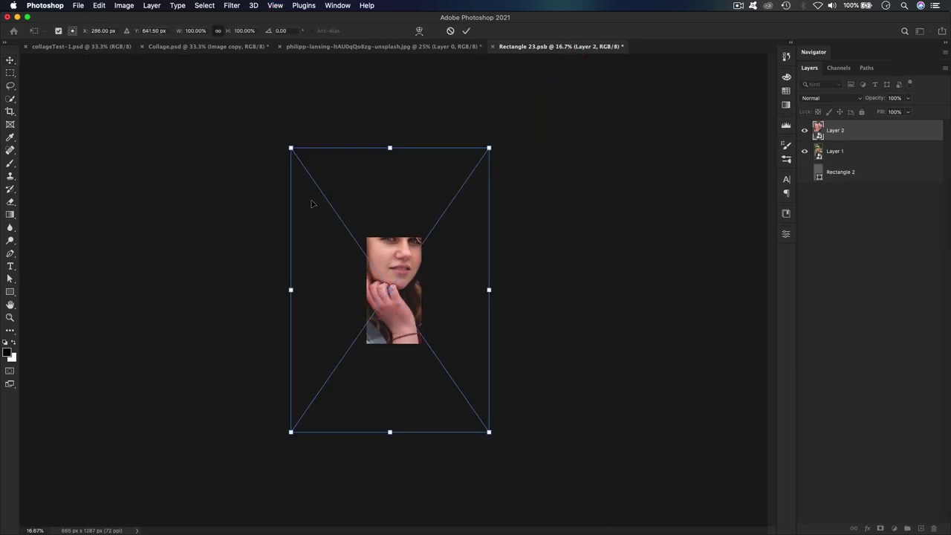
drag(290, 148, 349, 232)
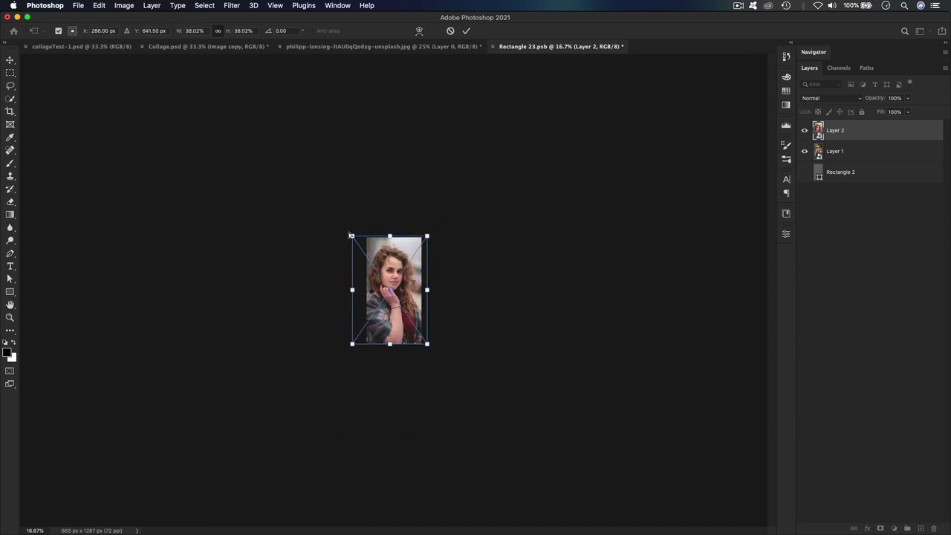
key(super+plus)
key(super+plus)
key(super+plus)
key(super+plus)
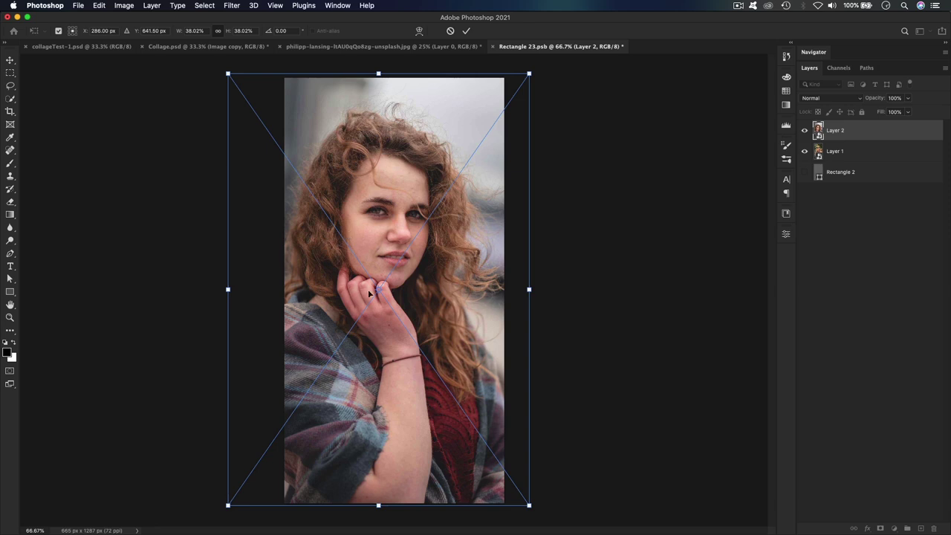
drag(418, 309, 399, 310)
key(Return)
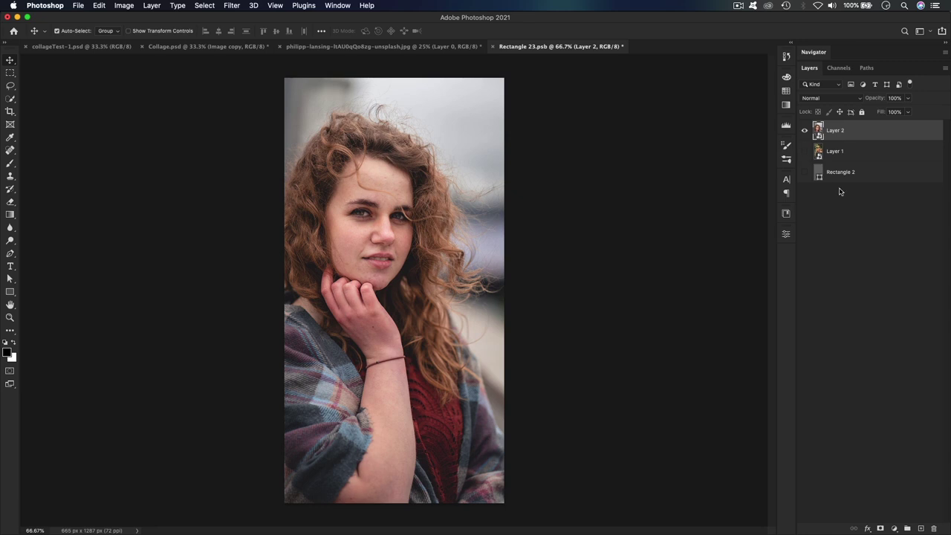
key(super+s)
click(192, 47)
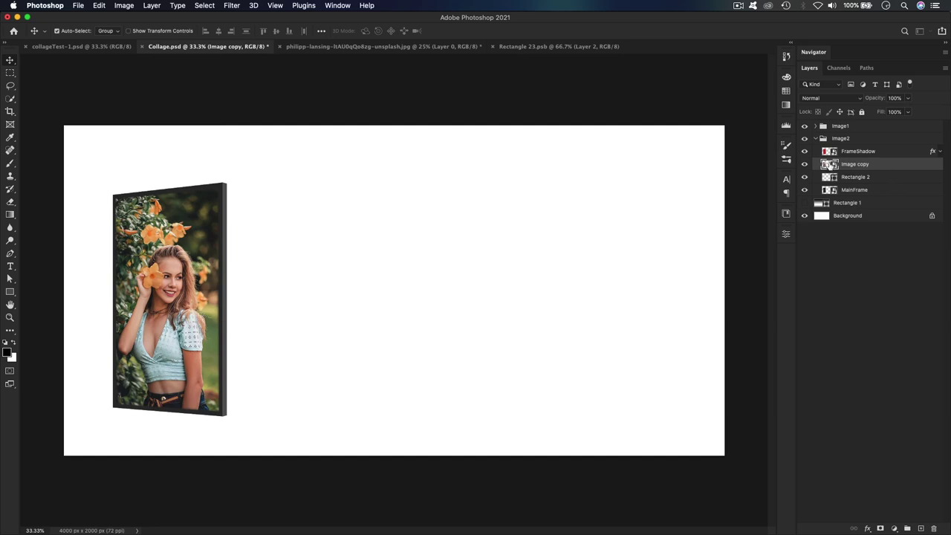
Move the Image2 frame right beside Image1, save, and duplicate the group
click(816, 139)
key(super)
key(super+t)
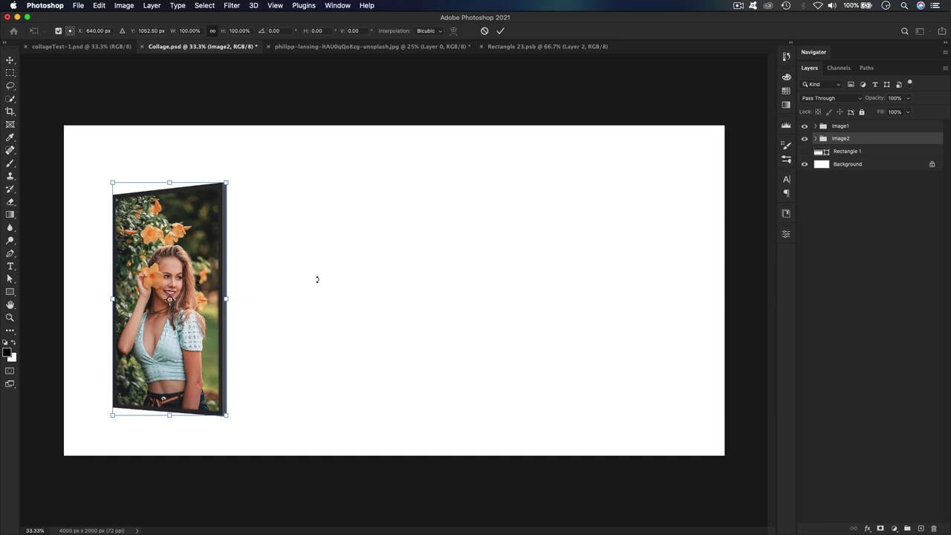
drag(191, 272, 300, 279)
drag(309, 278, 290, 279)
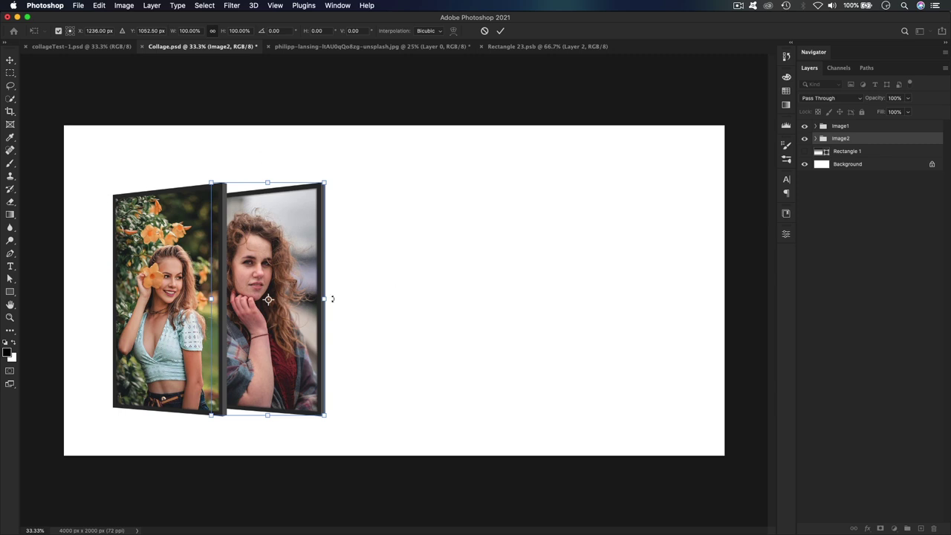
click(500, 30)
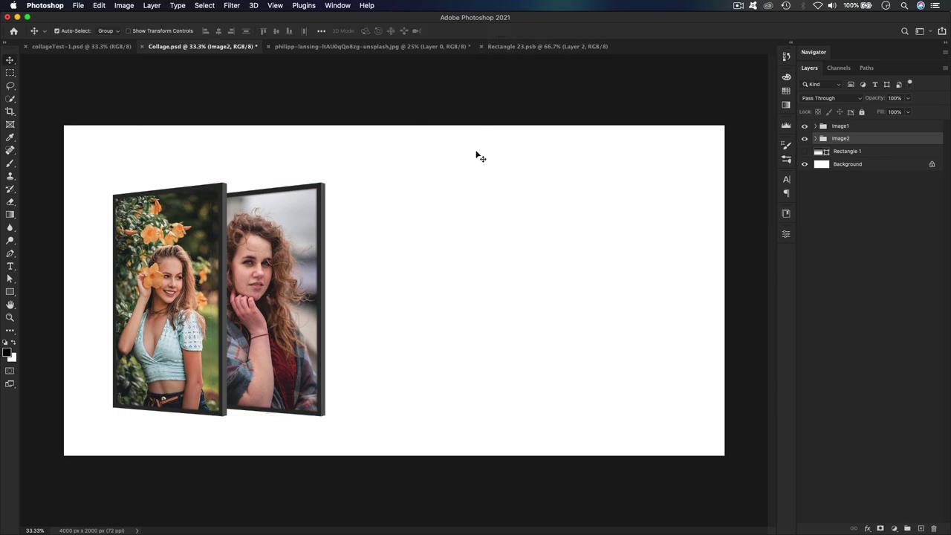
key(super+s)
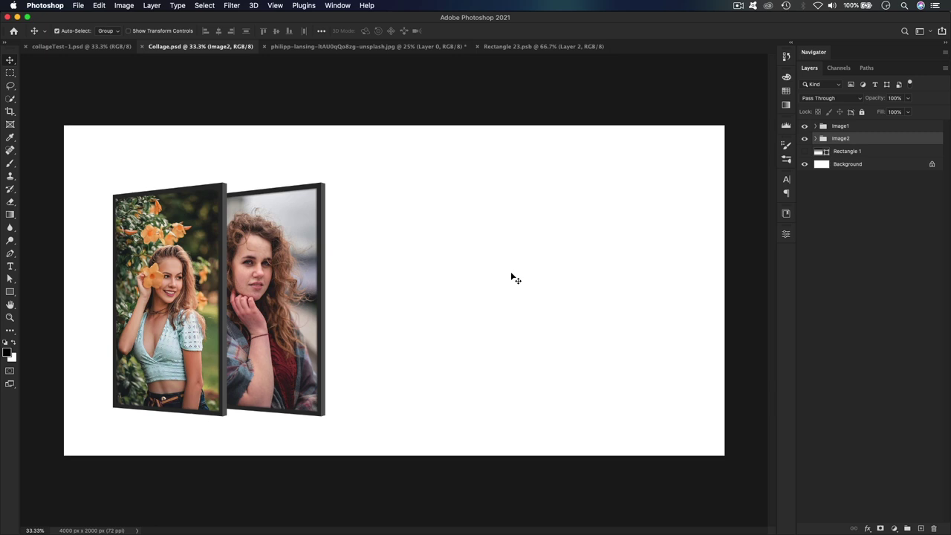
key(super+j)
Move the duplicate below Image2, rename it Image3, and expand it
key(super+bracketleft)
double_click(847, 151)
key(Right)
key(BackSpace)
key(BackSpace)
text(3)
key(Return)
click(815, 138)
click(815, 203)
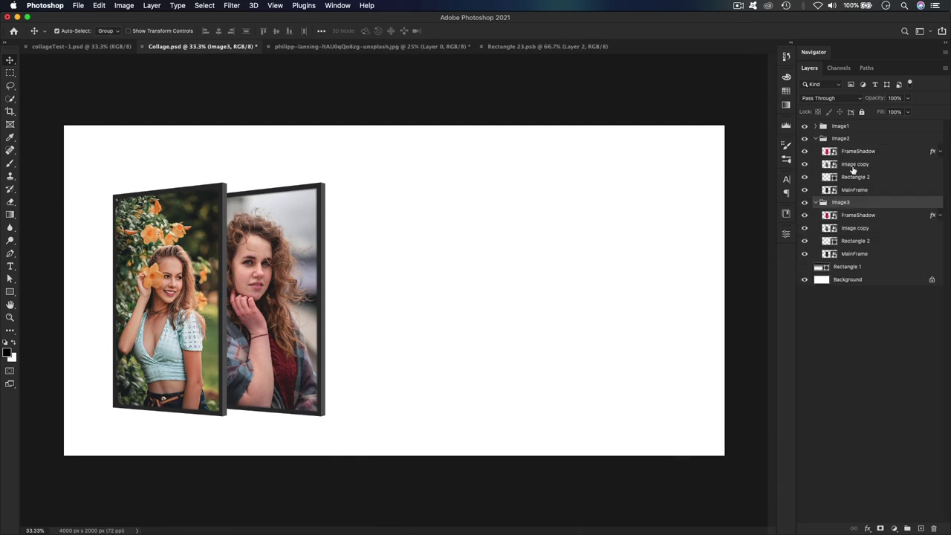
Make an independent smart-object copy of Image2's photo and move it into Image3
right_click(854, 164)
click(785, 189)
drag(887, 167, 862, 233)
click(822, 203)
Close the curly-haired woman's photo and open the next portrait from File > Open
click(81, 46)
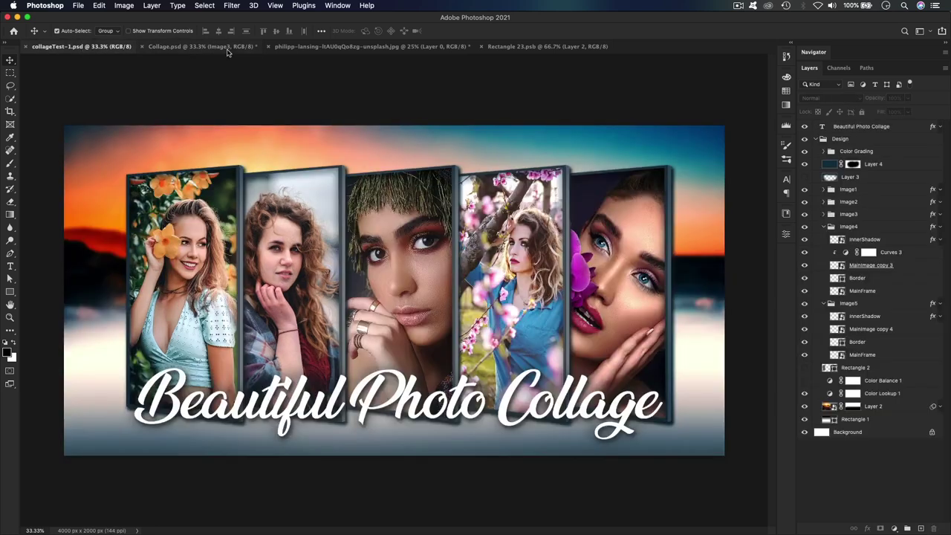
click(372, 46)
click(269, 47)
click(202, 46)
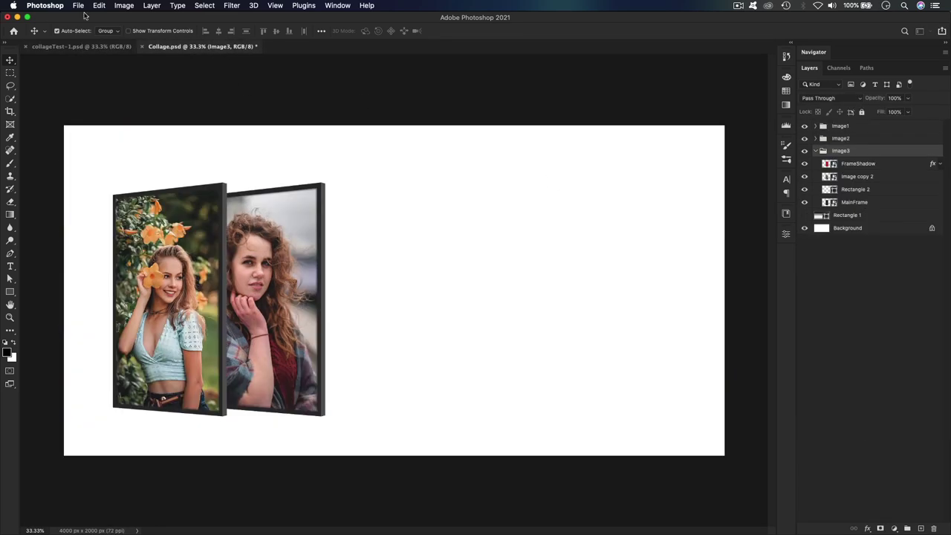
click(77, 6)
click(88, 25)
click(403, 111)
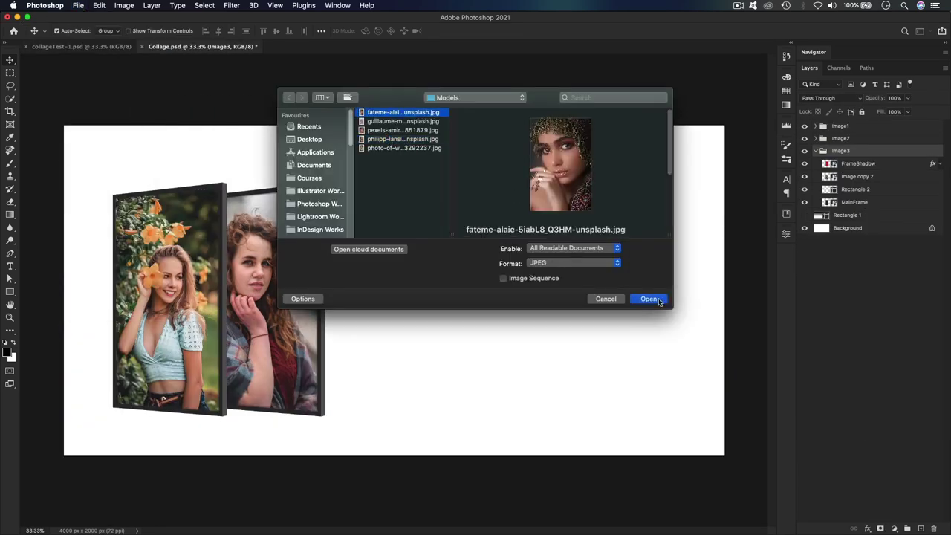
key(Return)
Open Image copy 2's contents and drag the fringe-hat portrait into Rectangle 24
click(215, 47)
double_click(831, 181)
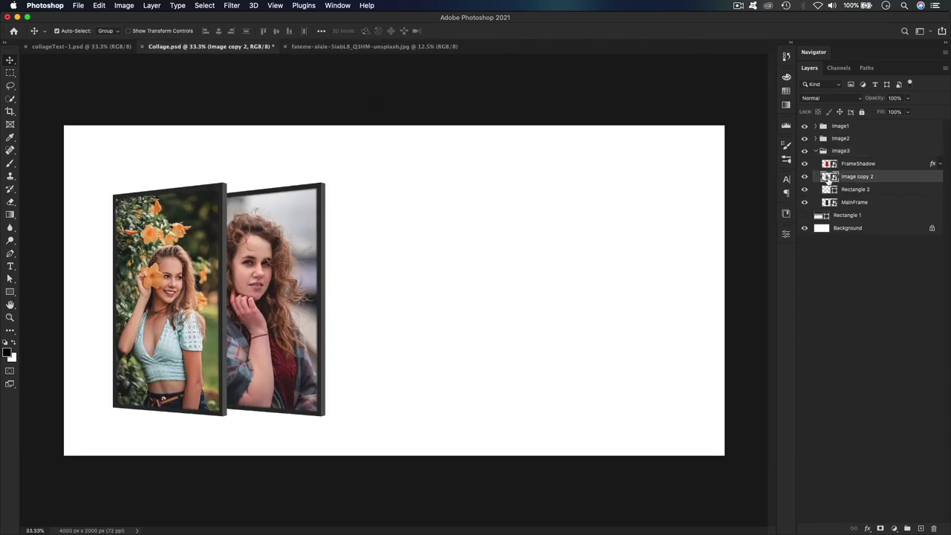
click(358, 46)
right_click(836, 130)
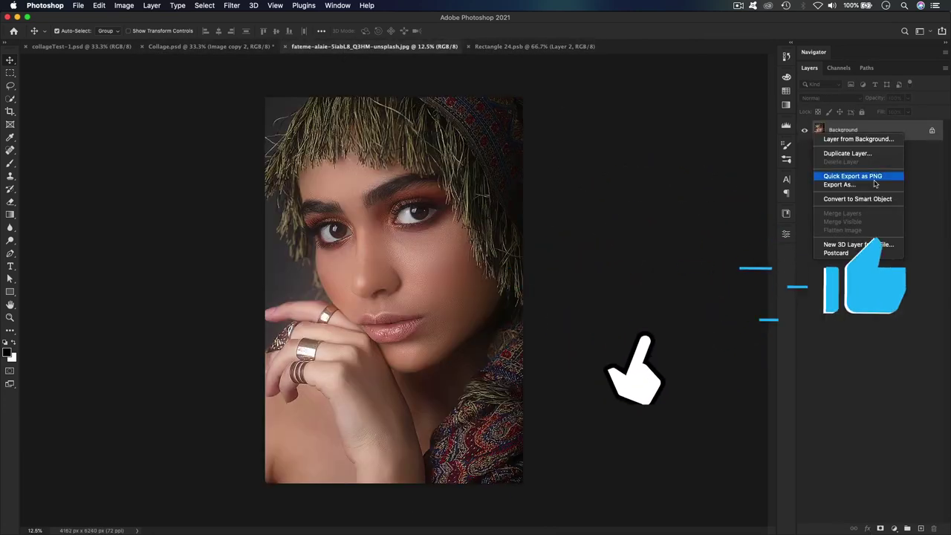
click(854, 206)
drag(411, 218, 403, 258)
Scale the fringe-hat portrait to fill the frame and delete the old photo layers
key(ctrl+t)
key(ctrl+0)
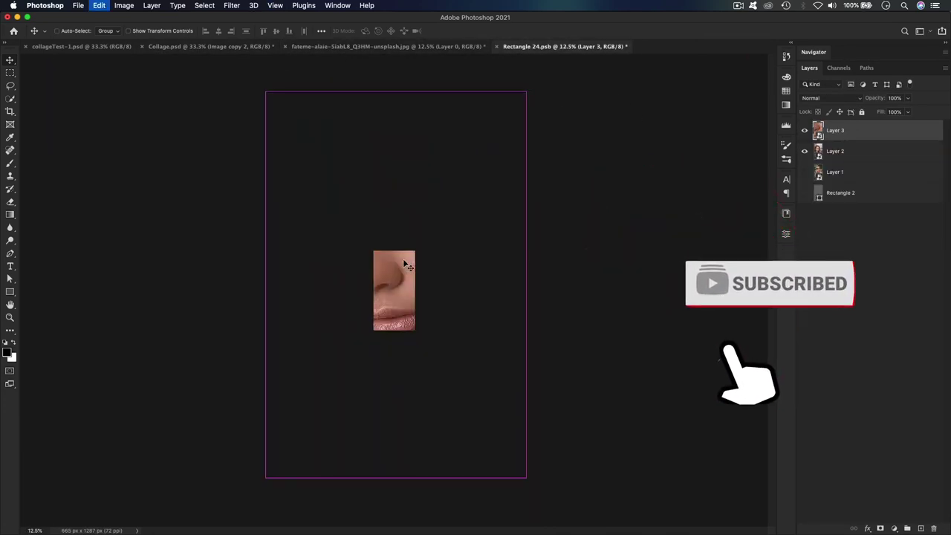
drag(525, 93, 429, 236)
key(ctrl+plus)
key(ctrl+plus)
key(ctrl+plus)
key(ctrl+plus)
key(ctrl+plus)
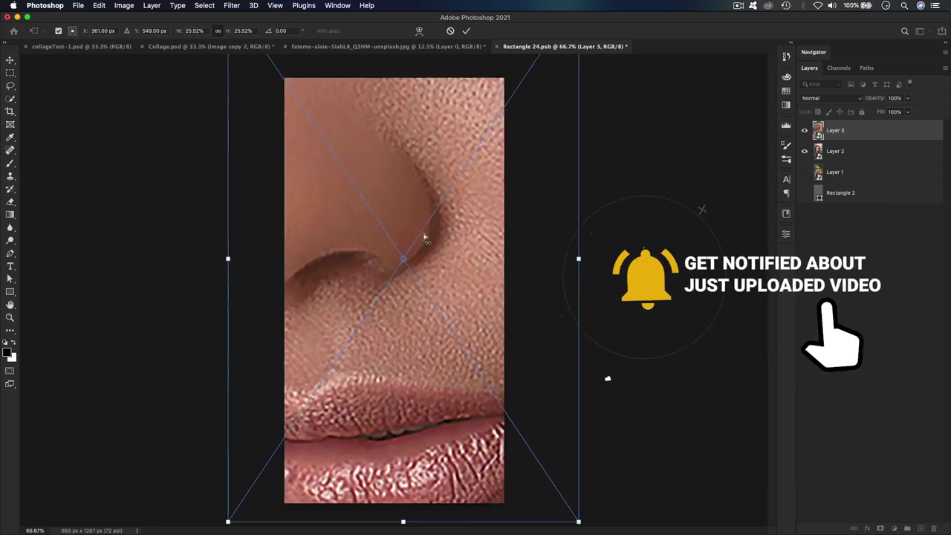
key(ctrl+minus)
drag(530, 70, 505, 127)
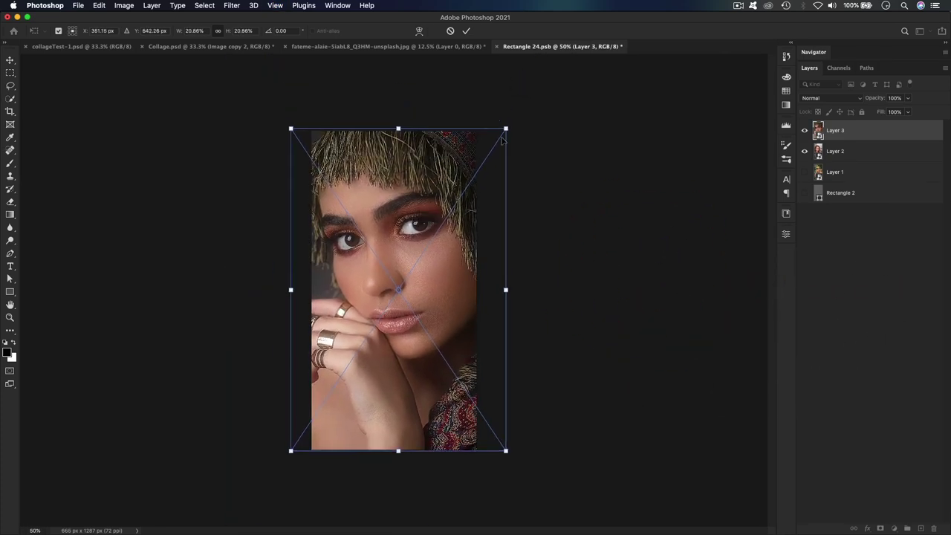
key(Return)
click(834, 155)
shift+click(836, 175)
drag(874, 180, 934, 528)
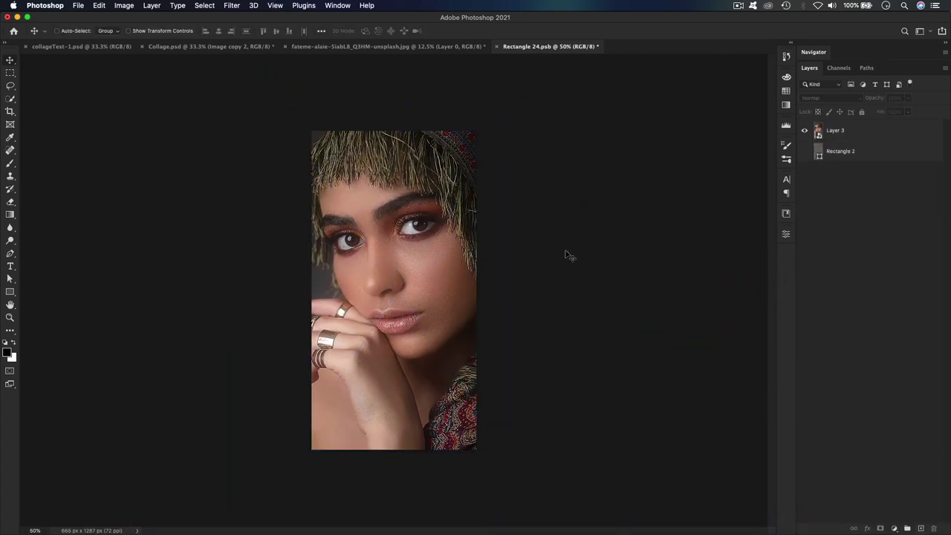
Move the third frame in the collage right beside the second
click(193, 48)
key(ctrl+t)
drag(226, 269, 386, 274)
key(Return)
Duplicate the Image3 group and name the copy Image4
drag(899, 152, 920, 529)
double_click(843, 163)
text(Image4)
key(Return)
Swap Image4's image copy 2 layer for image copy 3, then close Rectangle 24 and the fringe-hat photo
click(816, 162)
click(816, 151)
click(862, 177)
right_click(862, 179)
click(887, 190)
drag(886, 180, 882, 246)
click(869, 254)
key(Delete)
click(816, 151)
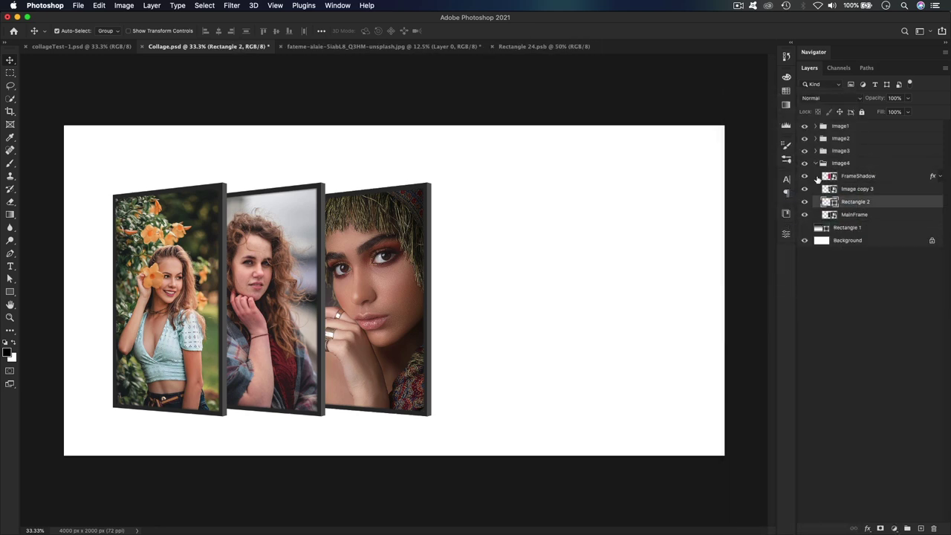
click(492, 46)
click(280, 46)
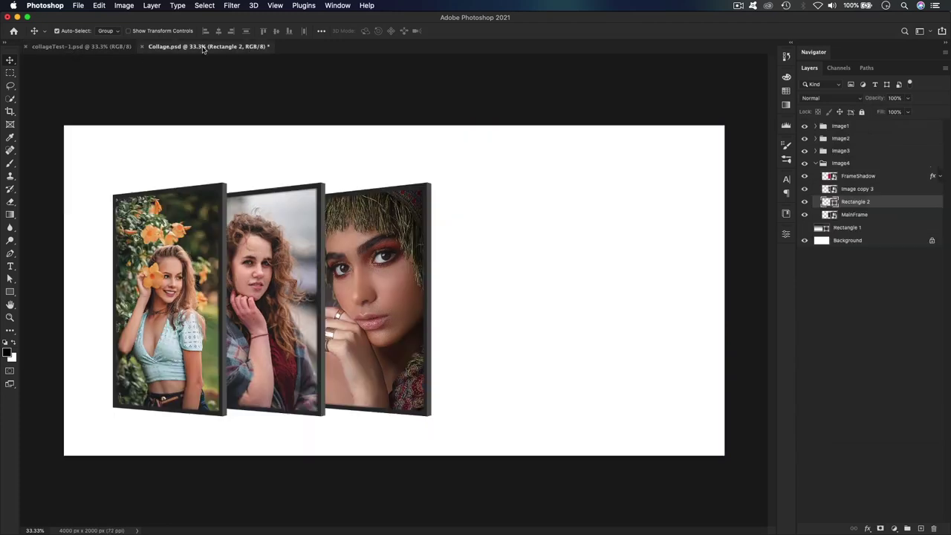
Open Rectangle 2's smart object contents and bring in the pink-blossom portrait
double_click(828, 209)
click(78, 5)
click(90, 29)
click(649, 299)
drag(438, 223, 399, 222)
Scale the blossom portrait to about 41.46% to fit the frame and save Rectangle 25
key(ctrl+t)
drag(289, 112, 247, 12)
key(ctrl+plus)
key(ctrl+minus)
key(ctrl+minus)
drag(296, 104, 333, 154)
drag(406, 267, 375, 269)
drag(479, 160, 497, 139)
mouse_move(421, 268)
mouse_down()
mouse_move(398, 257)
mouse_move(433, 256)
mouse_up()
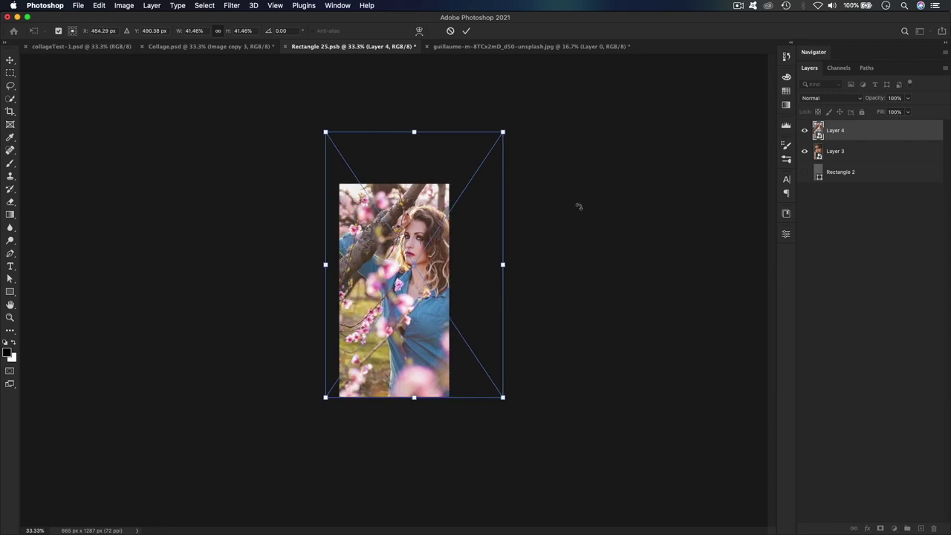
drag(503, 134, 494, 145)
key(Return)
key(ctrl+s)
Move the Image4 frame right of the third frame in the collage
click(190, 49)
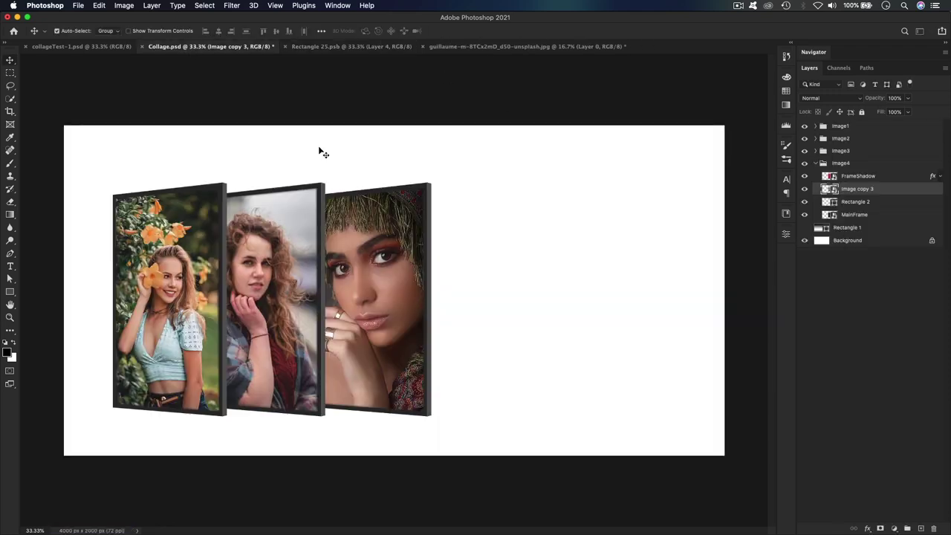
click(867, 164)
key(ctrl+t)
drag(397, 256, 498, 255)
key(Return)
Duplicate the Image4 group and name the copy Image5
key(ctrl+j)
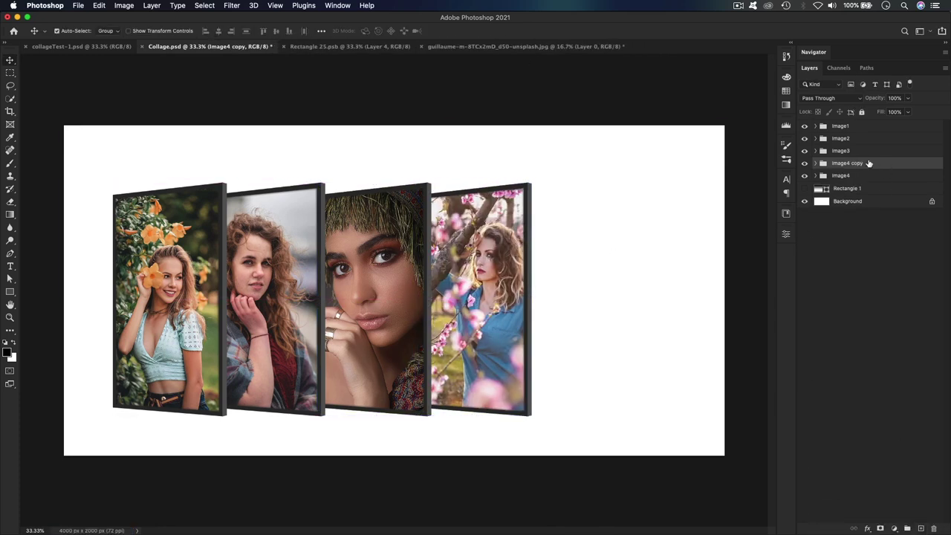
double_click(841, 175)
text(Image5)
key(Return)
Expand the Image5 and Image4 groups and close the Rectangle 25 document
click(816, 176)
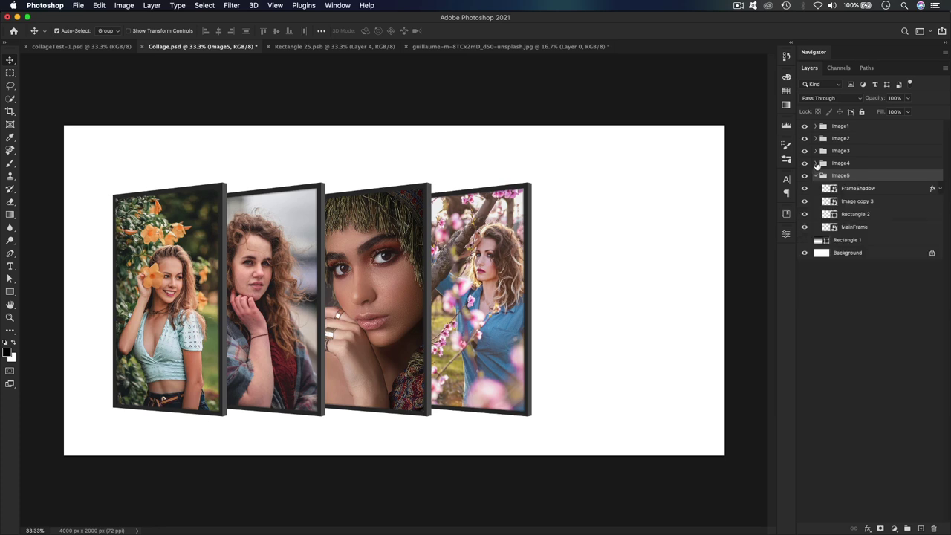
click(816, 162)
click(91, 47)
click(276, 48)
click(268, 46)
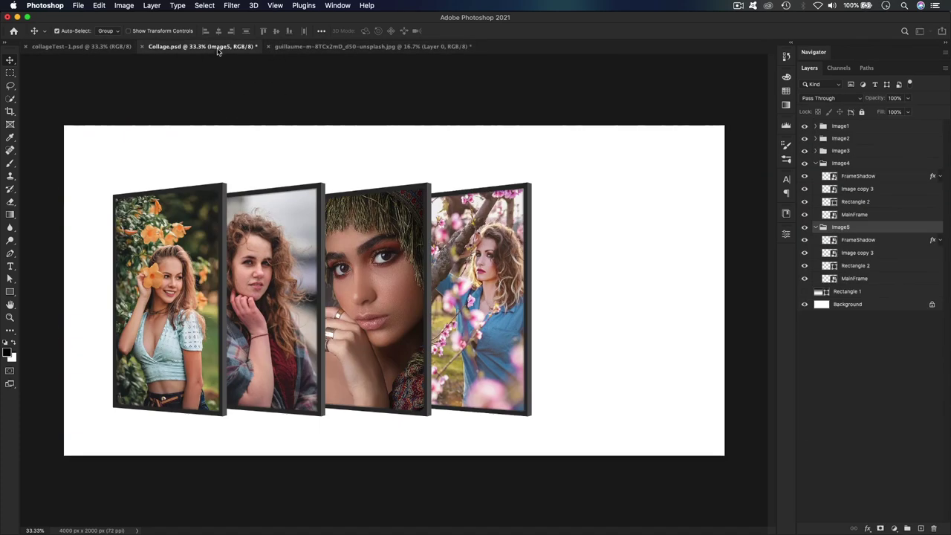
Move an Image copy 4 photo layer into Image5, delete its old Image copy 3, and save
click(852, 191)
right_click(853, 191)
key(Escape)
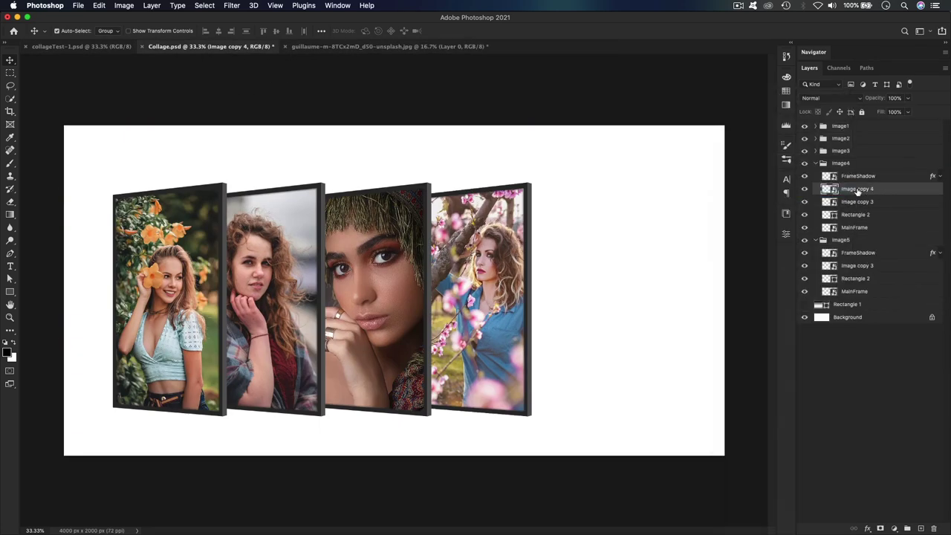
drag(855, 191, 855, 247)
click(853, 268)
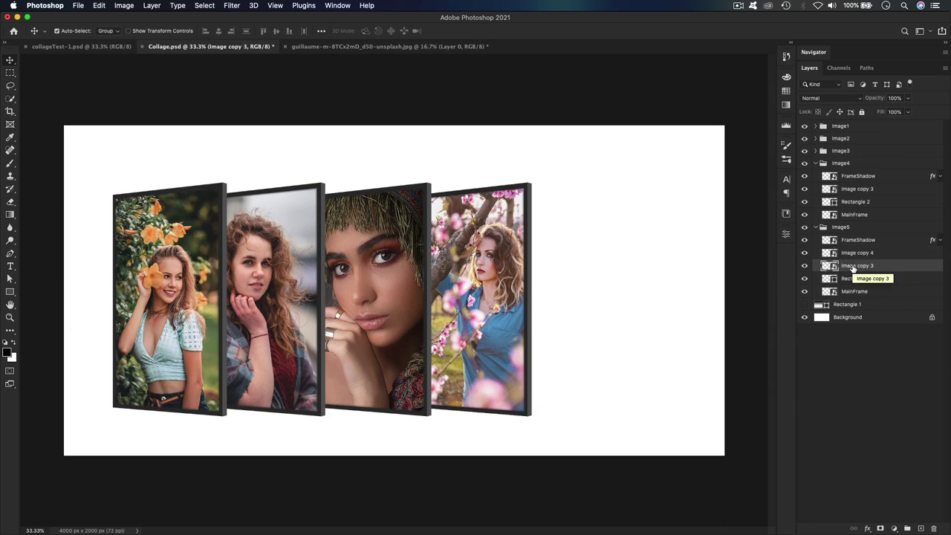
key(Delete)
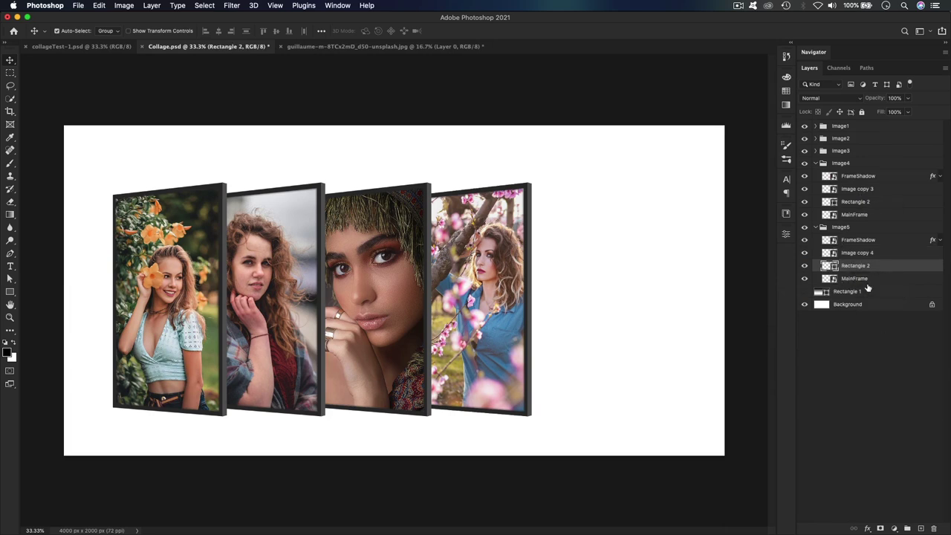
click(815, 163)
key(super+s)
Open Image copy 4's contents and close the blossom photo without saving
double_click(829, 202)
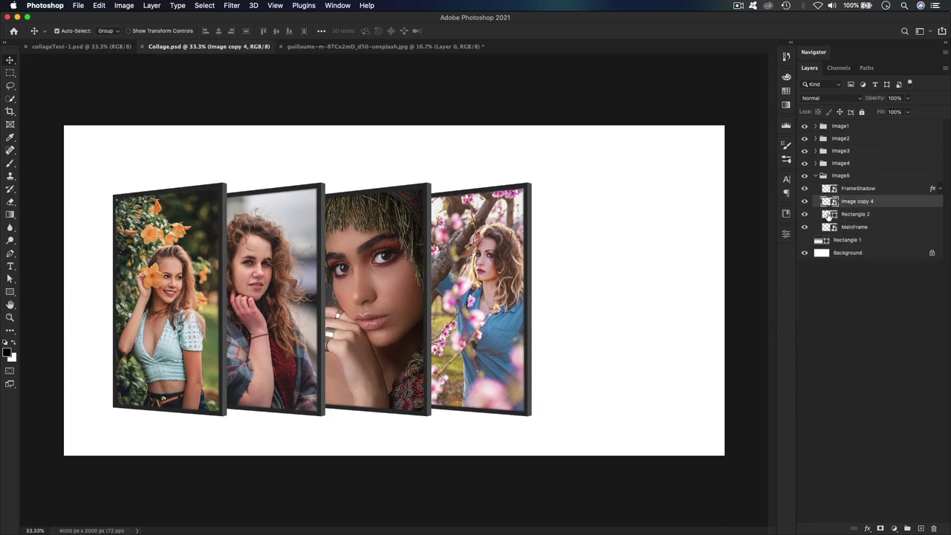
click(276, 46)
click(441, 185)
click(78, 5)
Bring the orchid portrait into Rectangle 26.psb and scale it to about 26% to fill the frame
click(90, 27)
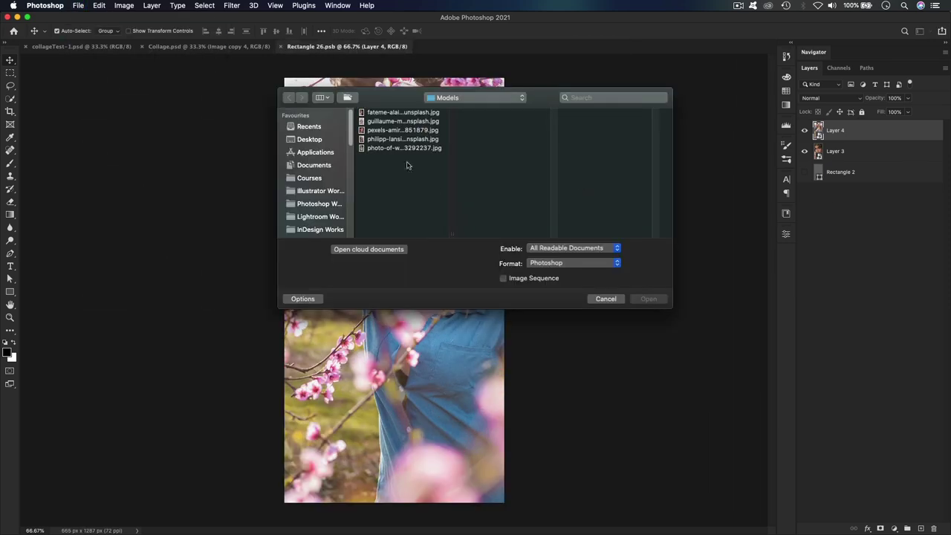
double_click(394, 132)
drag(461, 178, 410, 251)
key(super+t)
drag(525, 121, 435, 226)
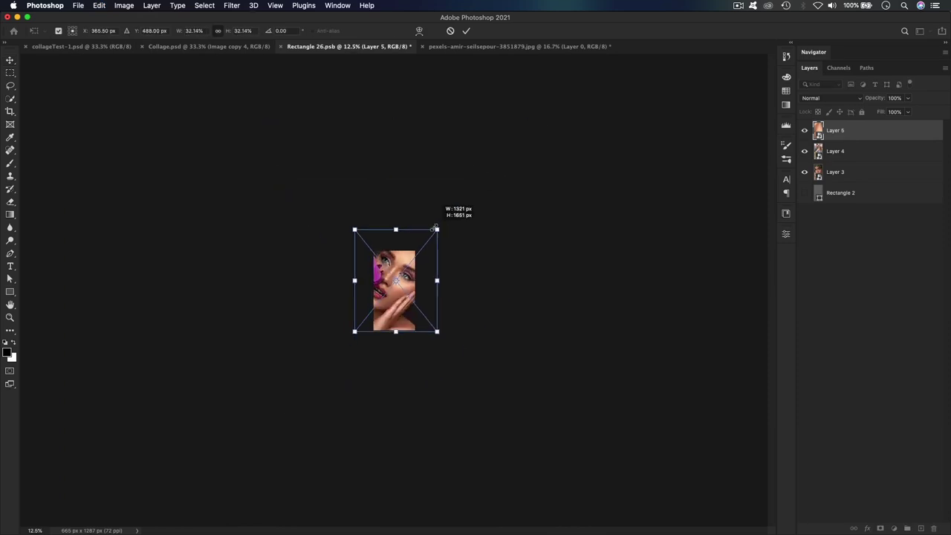
key(super+plus)
key(super+plus)
key(super+plus)
key(super+plus)
key(super+minus)
drag(287, 127, 333, 180)
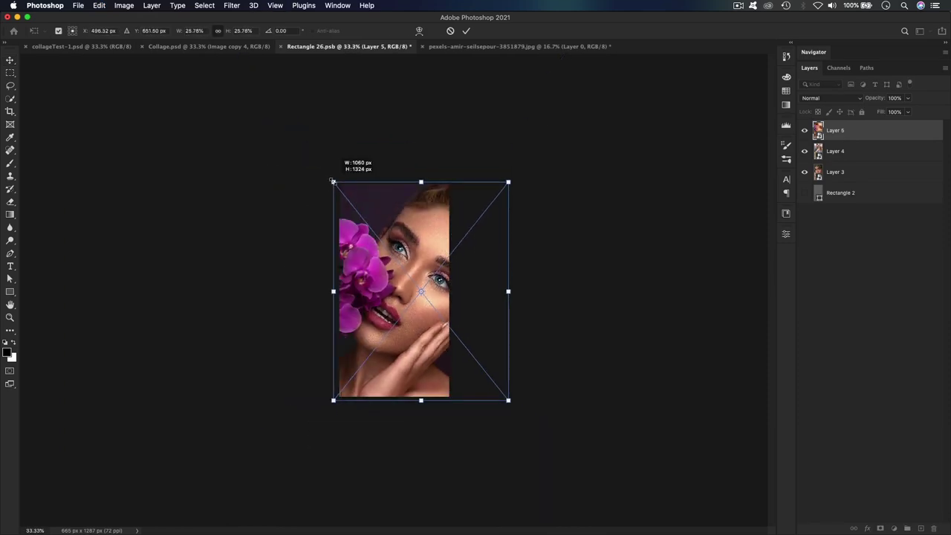
drag(384, 305, 375, 306)
key(Return)
Save Rectangle 26.psb and close the orchid photo without saving it
key(super+s)
click(421, 46)
key(super+d)
In Collage.psd, move the fifth frame right of the fourth, then shift all five frames right to centre them
click(220, 46)
key(super+v)
key(super+t)
drag(428, 284, 587, 285)
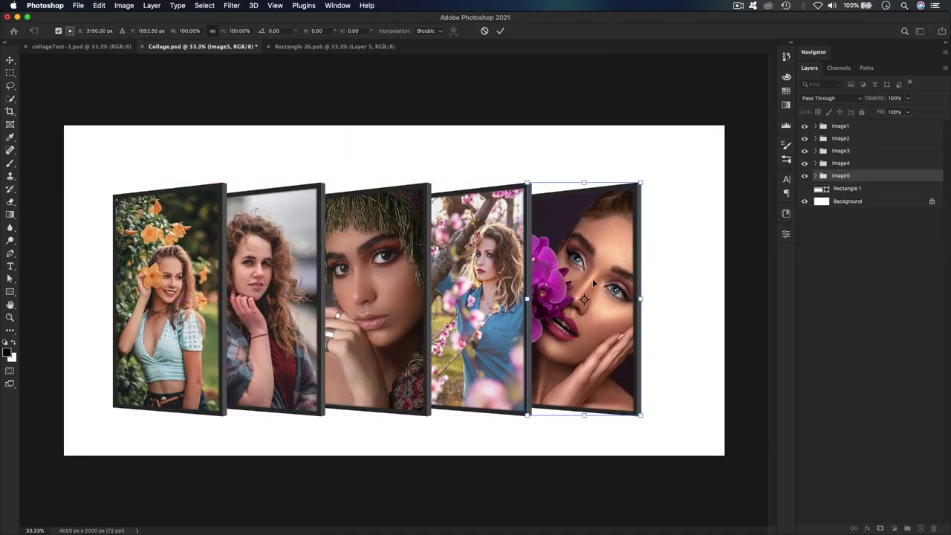
key(Return)
key(alt+super+a)
drag(301, 271, 323, 269)
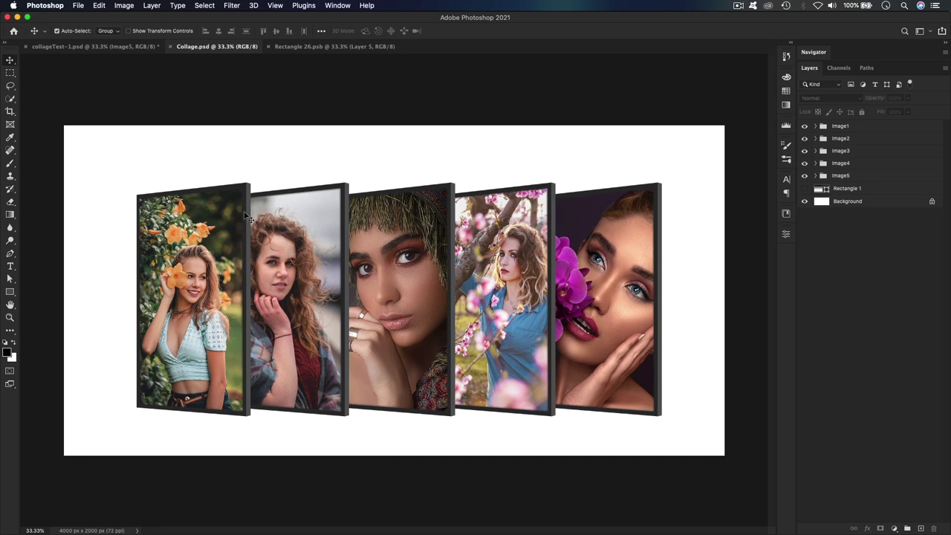
Close Rectangle 26.psb, check the collageTest-1 reference, then return to Collage.psd and select Image1
click(314, 48)
click(269, 49)
click(117, 49)
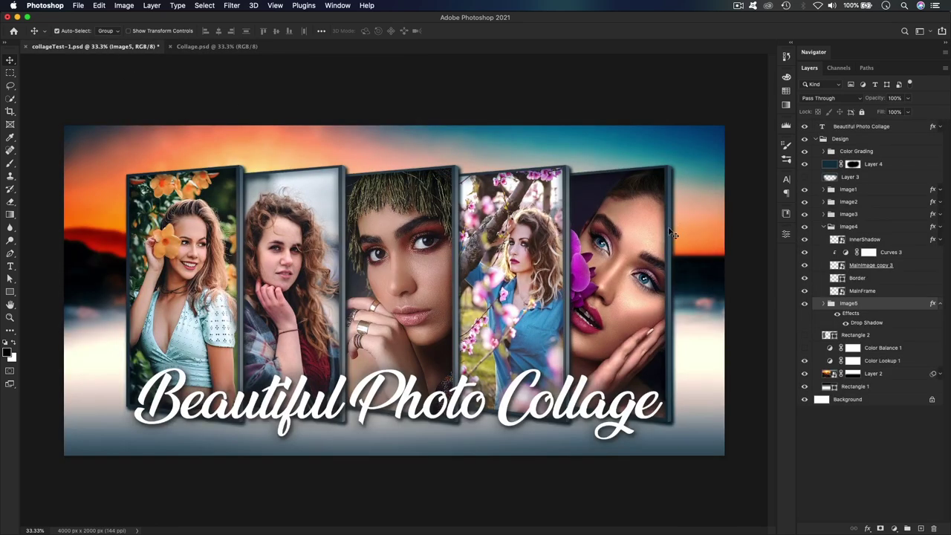
click(216, 46)
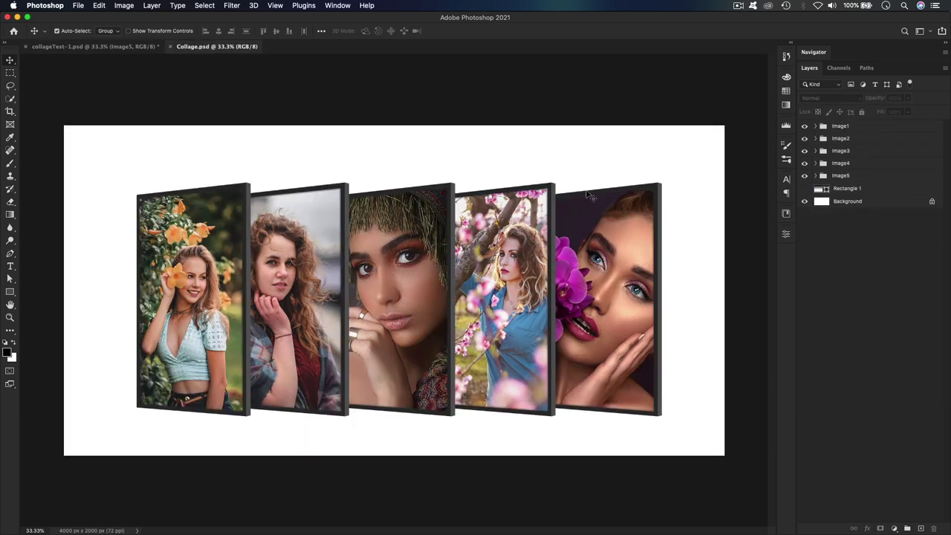
click(883, 129)
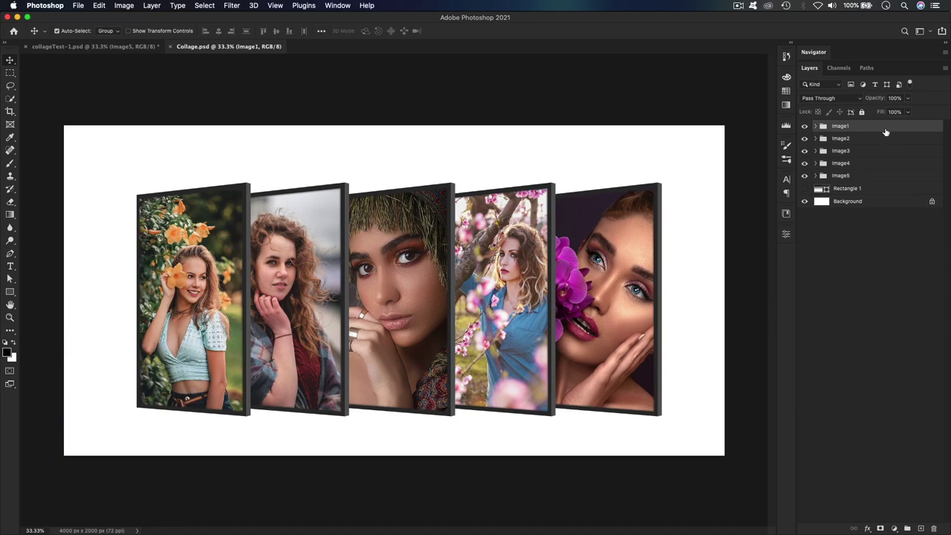
Add a drop shadow to Image1 with 30% opacity, 15 px distance, 10% spread and 13 px size
click(868, 529)
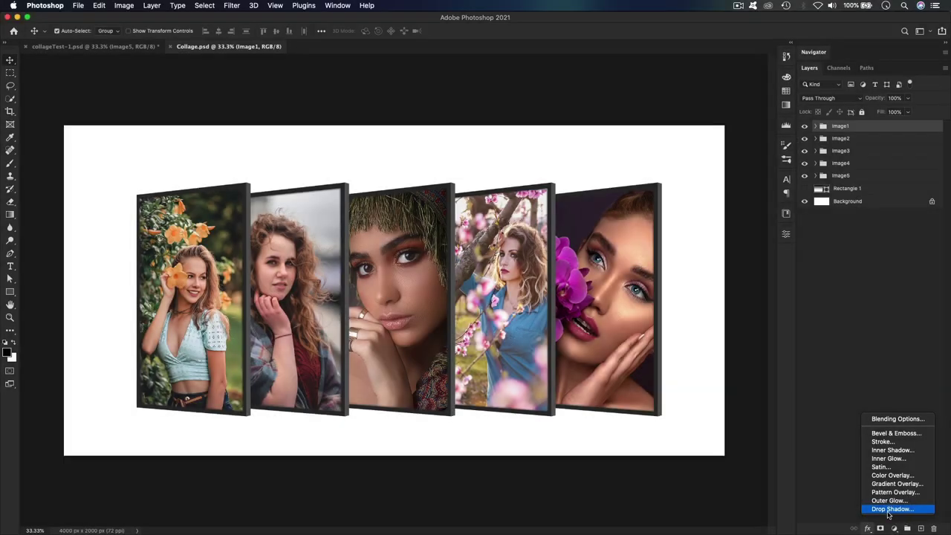
click(890, 509)
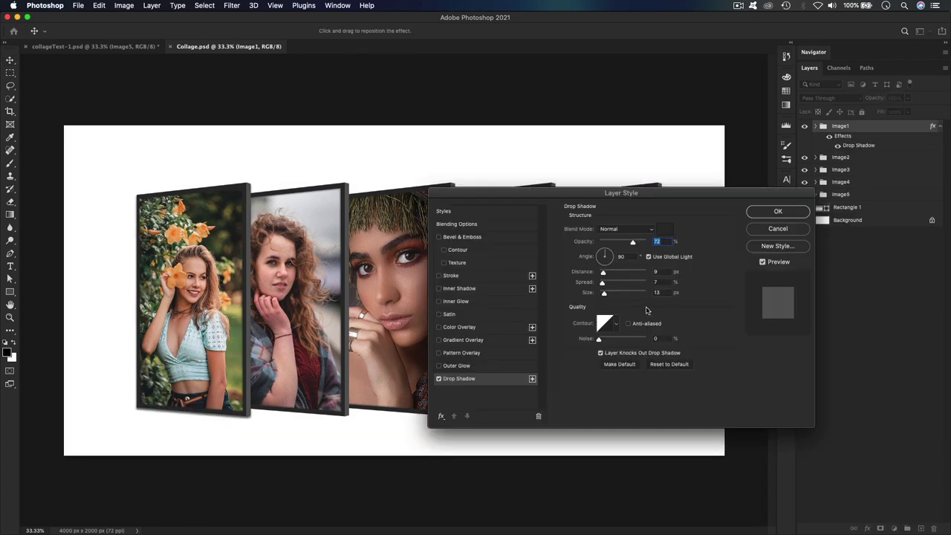
drag(529, 195, 537, 165)
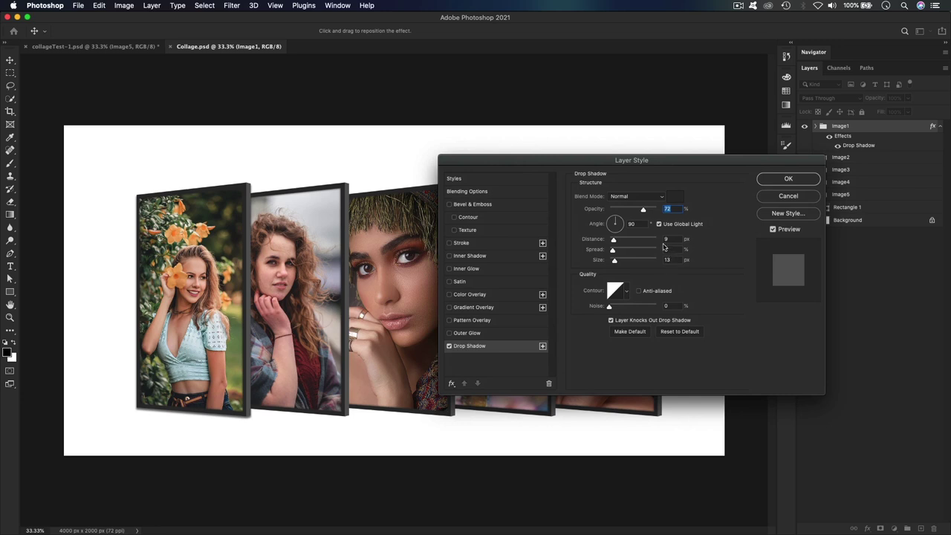
drag(645, 212, 653, 215)
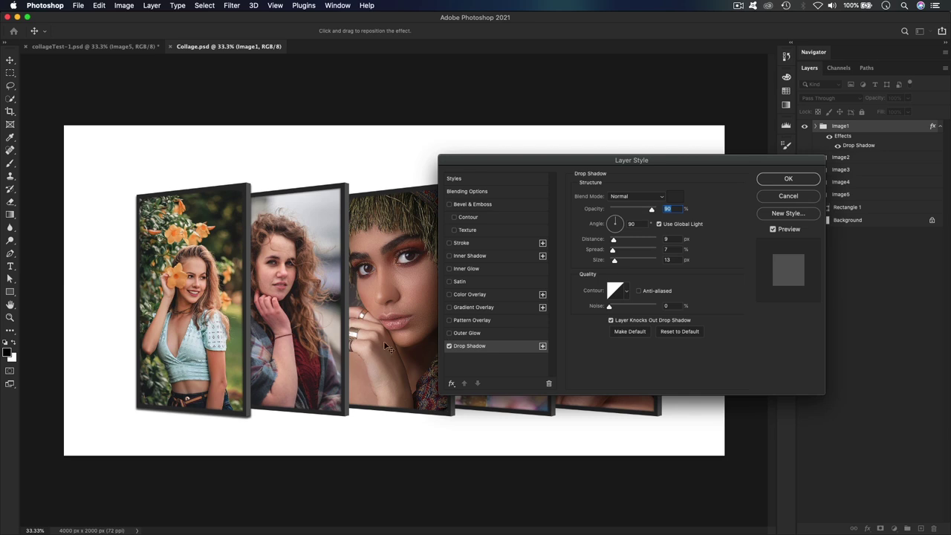
drag(210, 417, 211, 417)
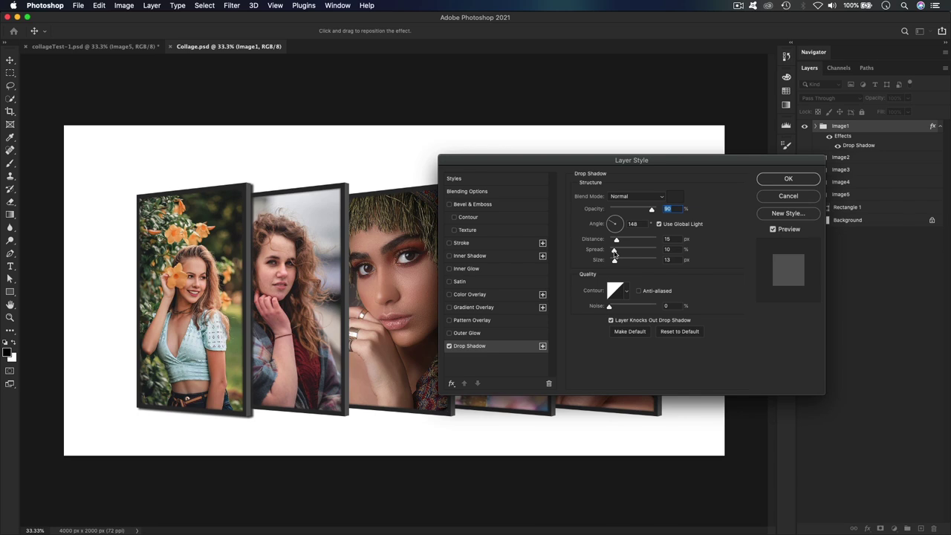
click(614, 252)
drag(649, 212, 641, 214)
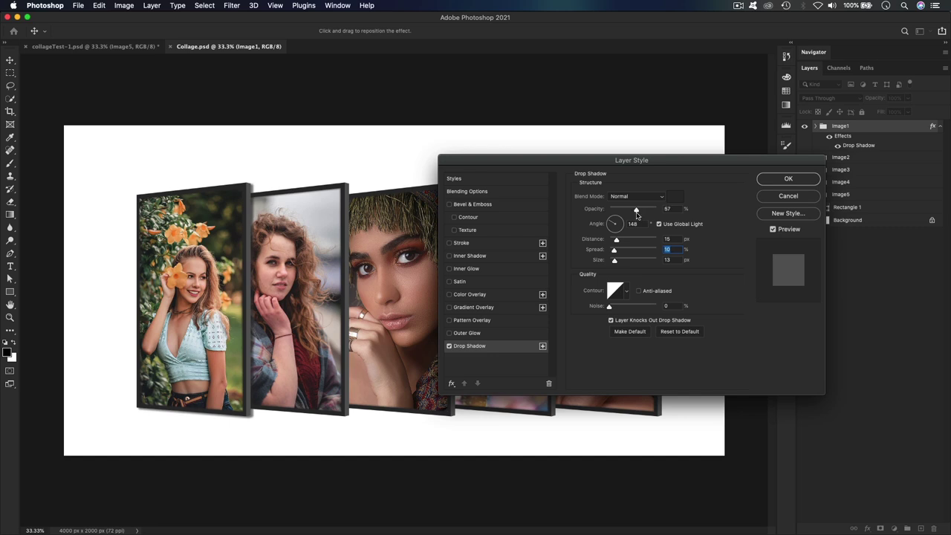
click(639, 212)
drag(630, 212, 624, 213)
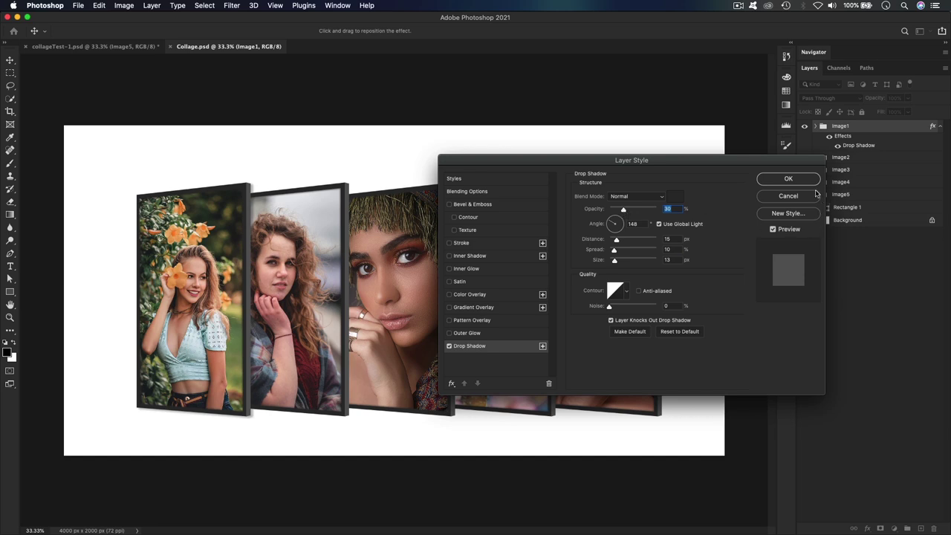
click(792, 182)
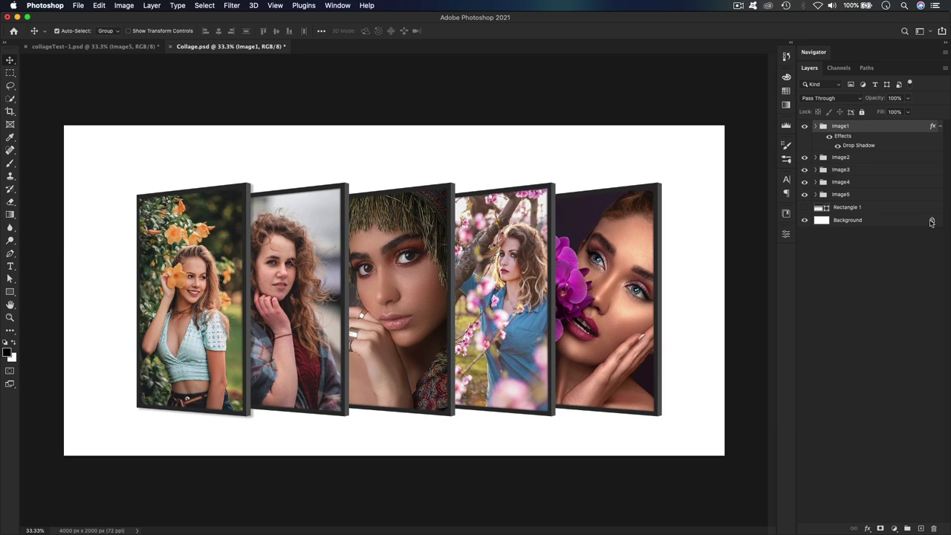
Copy Image1's layer style and paste the drop shadow onto Image2 and Image3
right_click(917, 132)
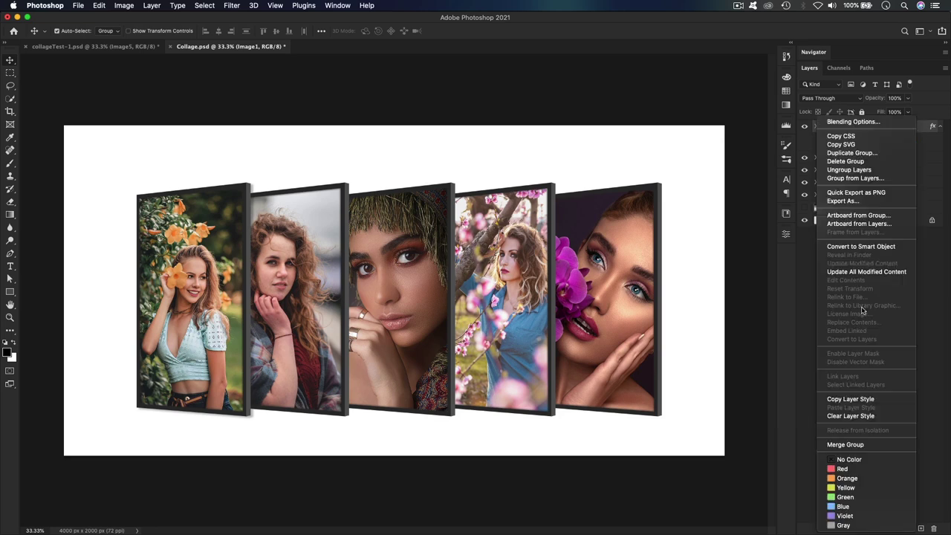
click(850, 399)
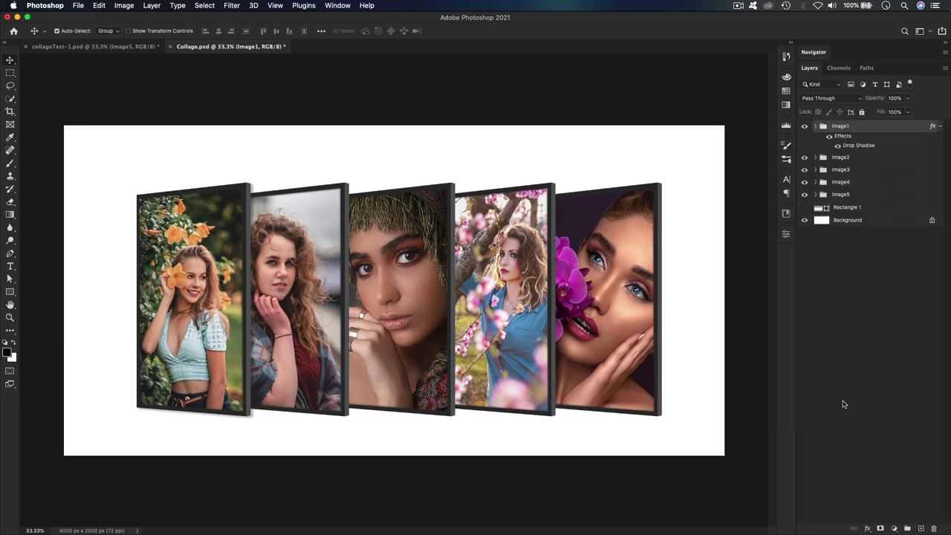
click(940, 127)
right_click(886, 144)
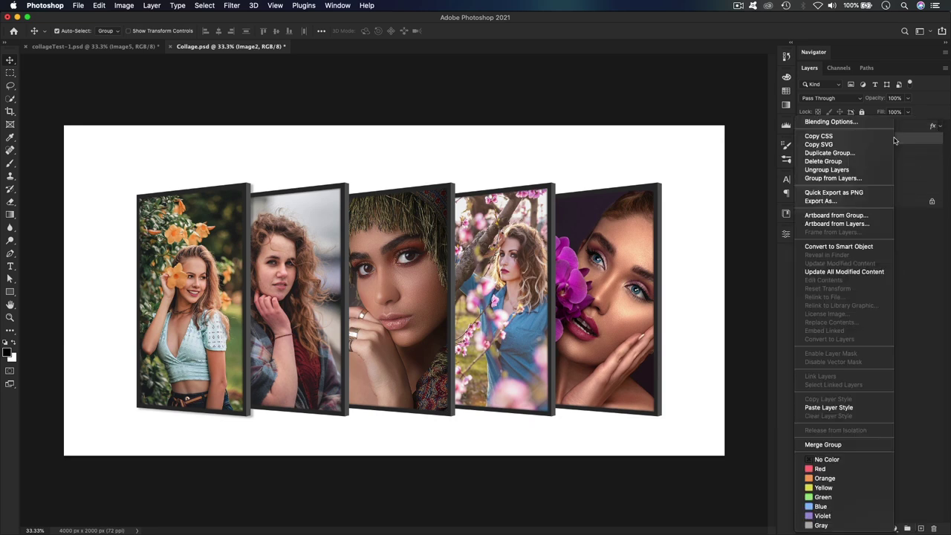
click(851, 405)
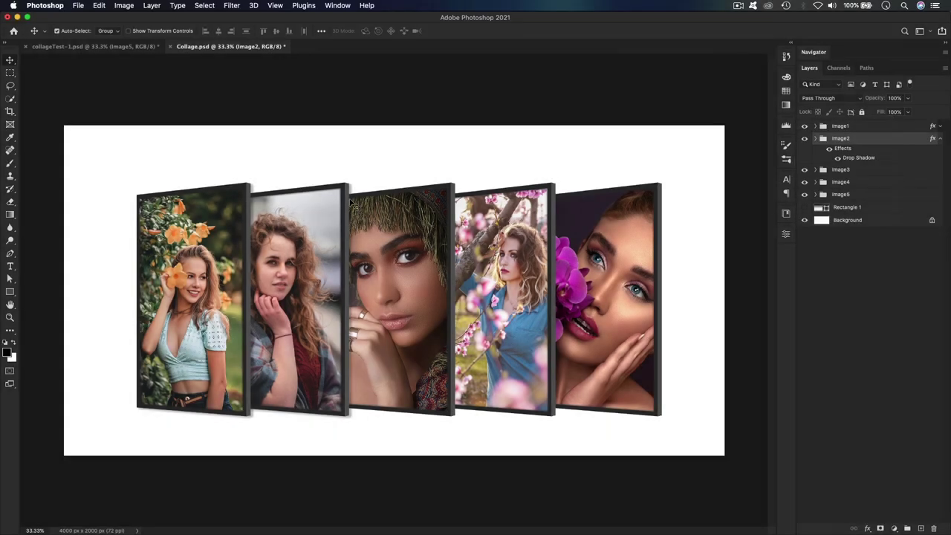
click(940, 139)
click(894, 152)
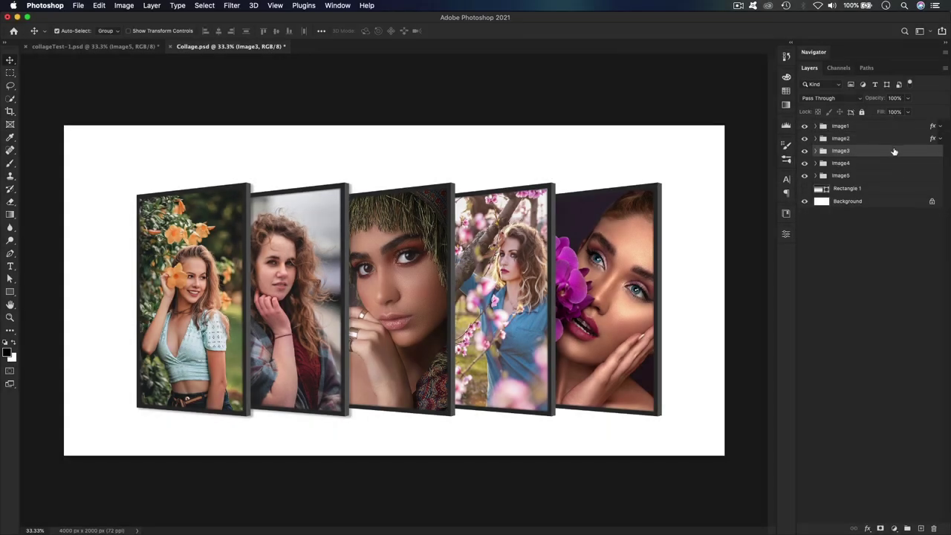
right_click(908, 156)
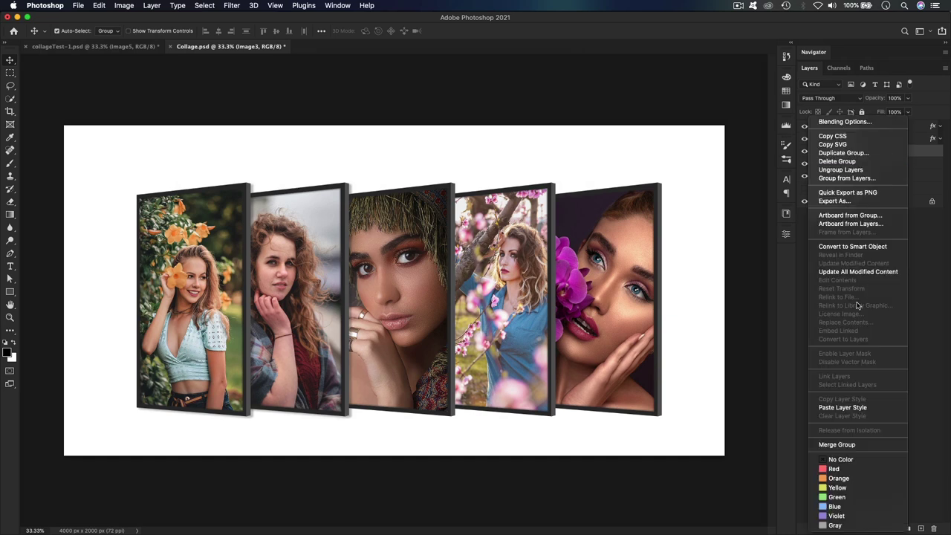
click(851, 409)
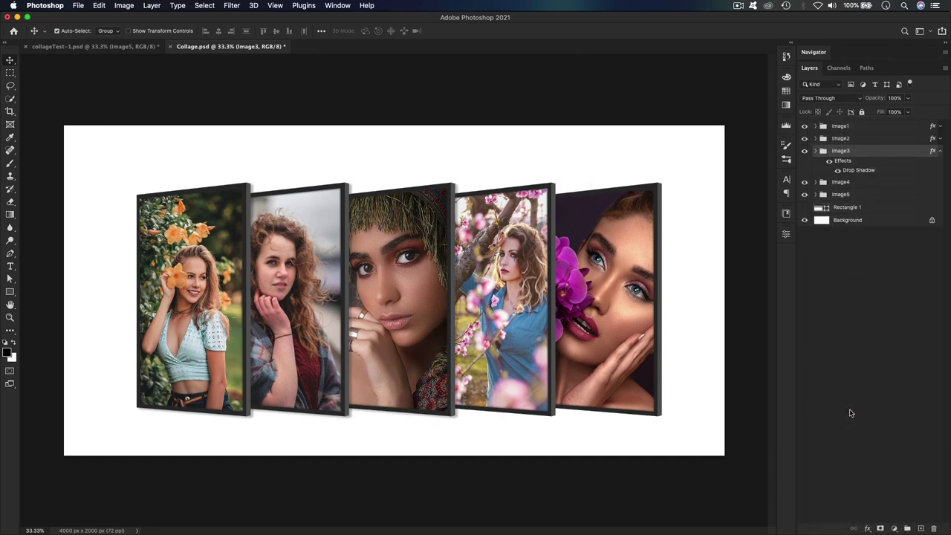
click(940, 151)
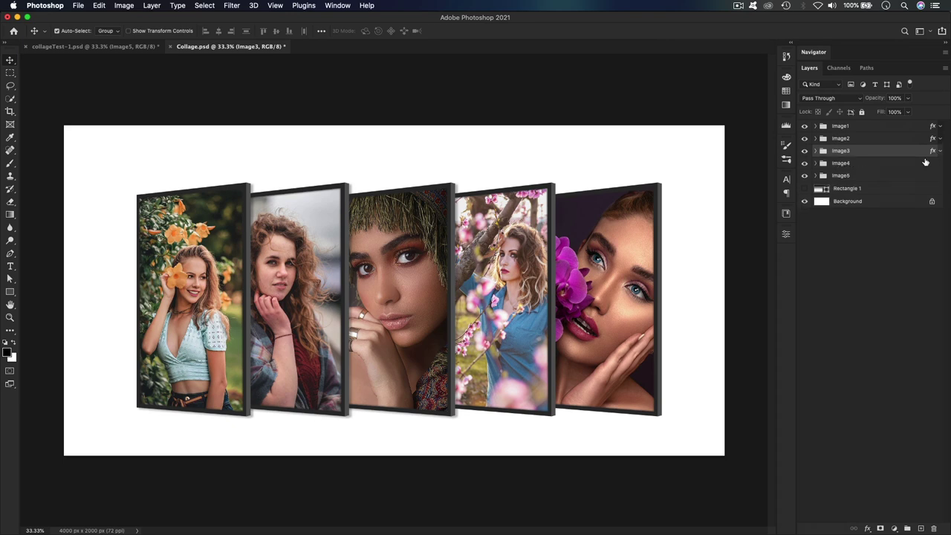
Paste the same drop shadow layer style onto Image4 and Image5
click(874, 164)
right_click(874, 164)
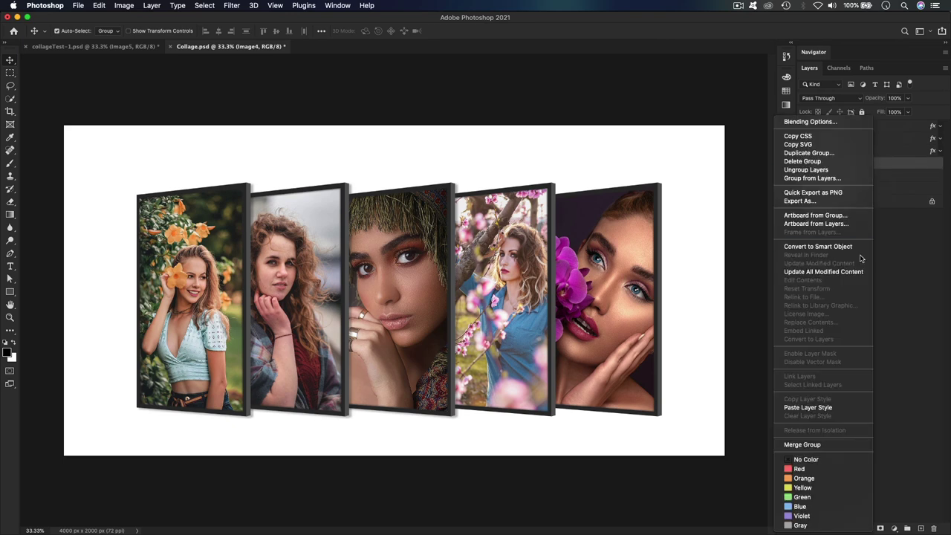
click(825, 407)
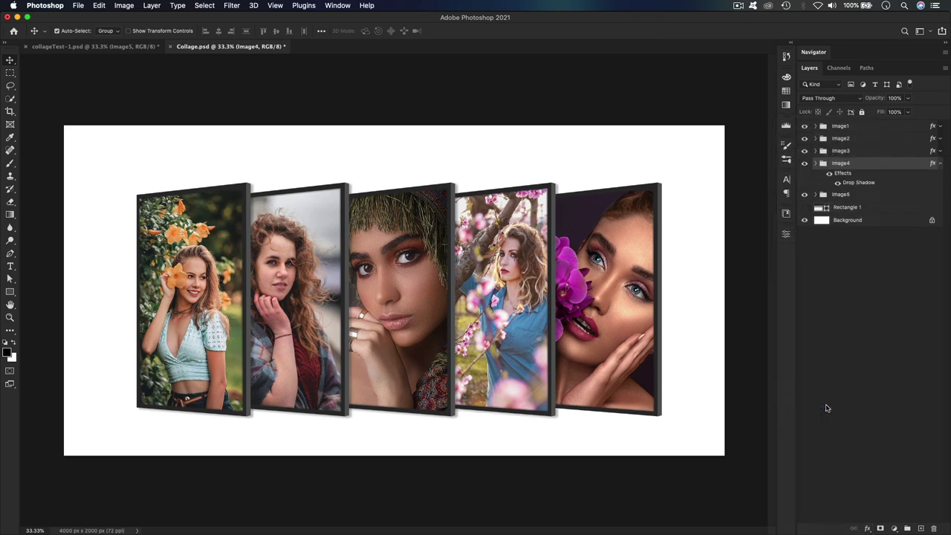
click(940, 164)
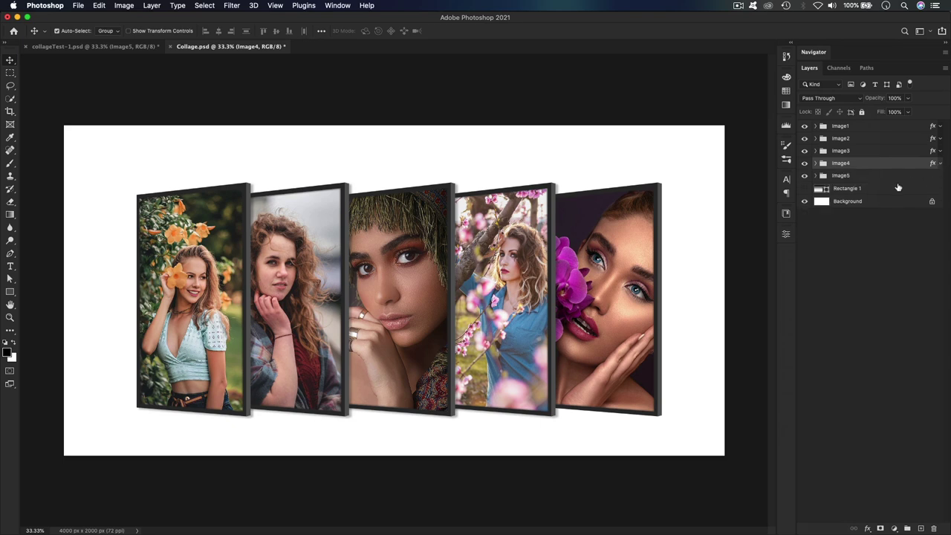
click(895, 182)
right_click(896, 180)
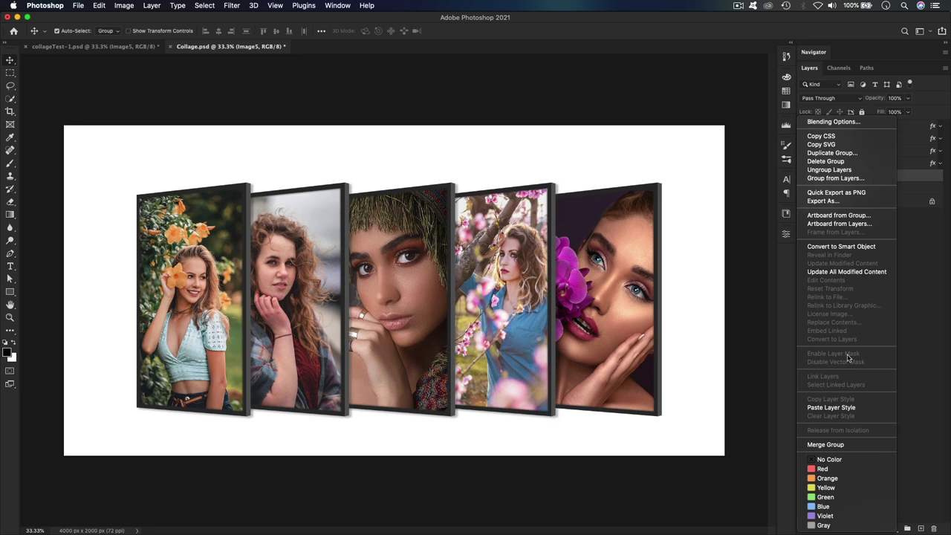
click(832, 407)
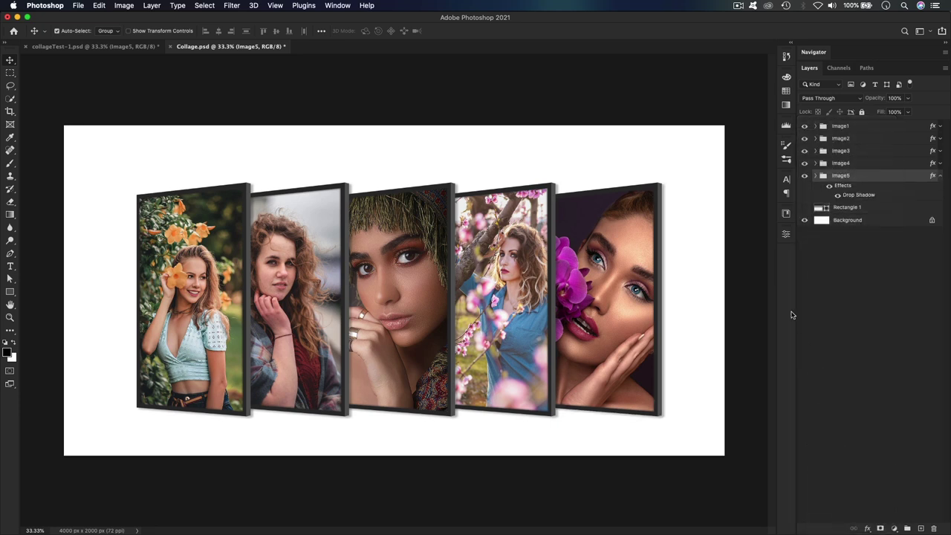
click(940, 176)
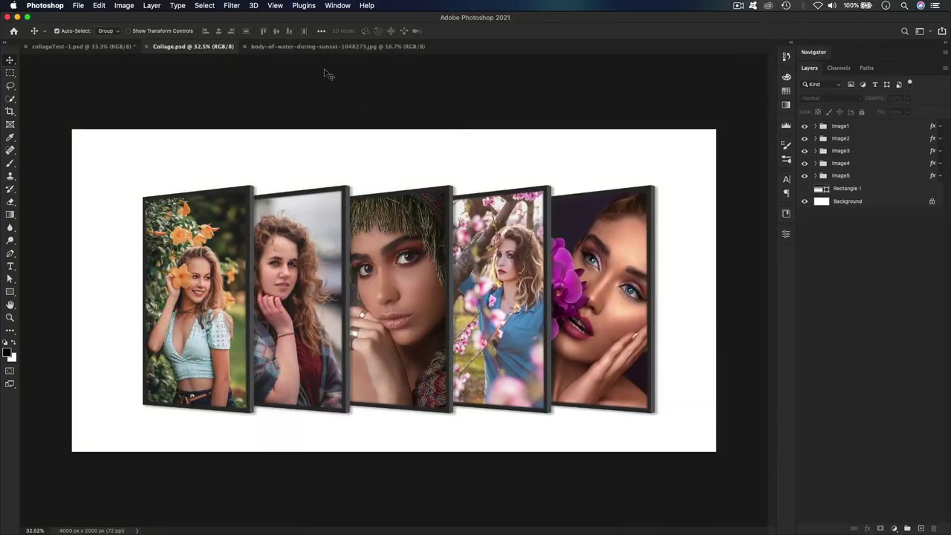
Convert the sunset photo to a Smart Object, drop it into Collage.psd, and place it below the portrait groups
click(307, 47)
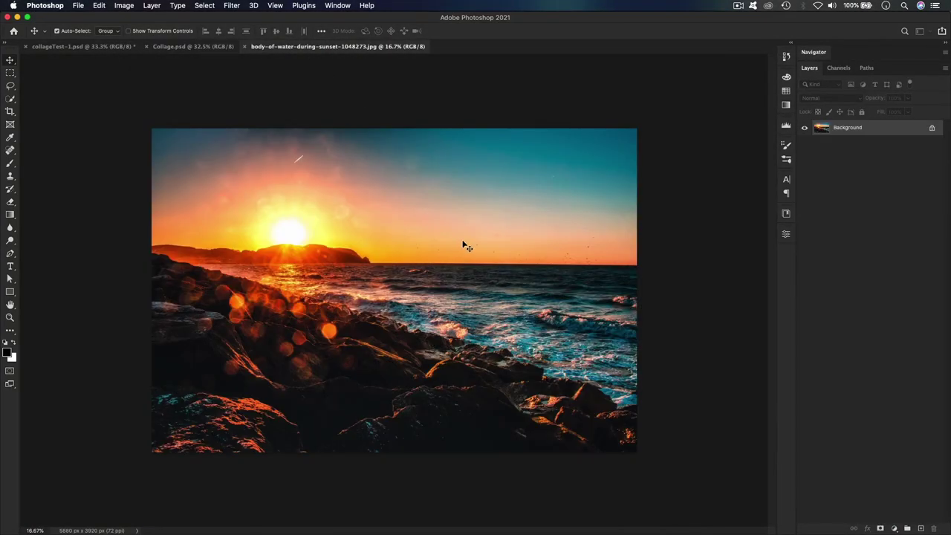
right_click(892, 134)
click(855, 195)
drag(419, 232, 172, 47)
drag(437, 306, 454, 311)
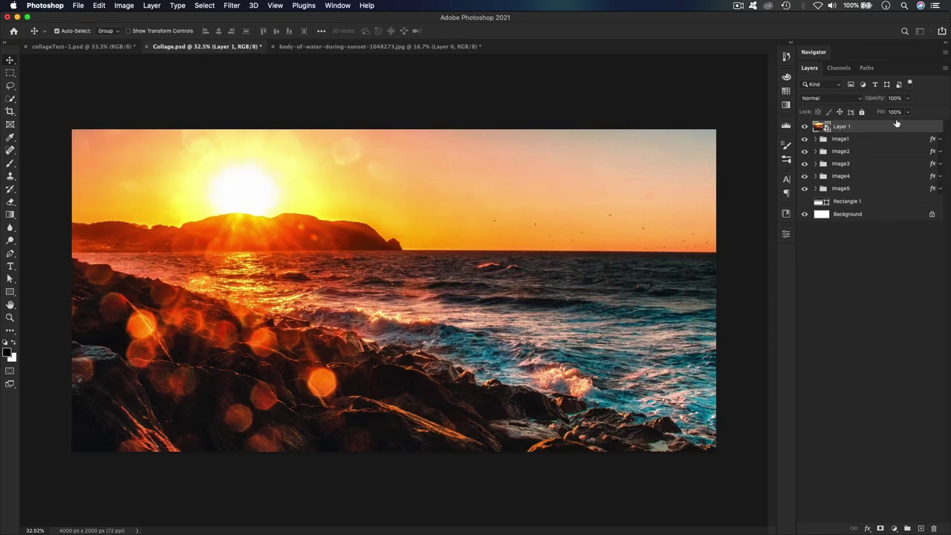
drag(878, 128, 870, 202)
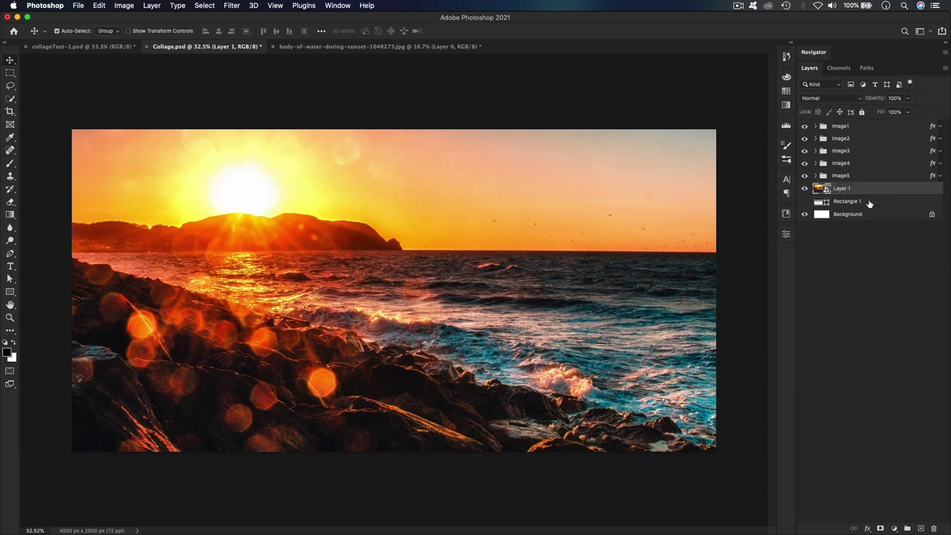
Scale the sunset layer to about 69% and shift it left and down so rocks fill the bottom
key(super+minus)
key(super+minus)
key(super+minus)
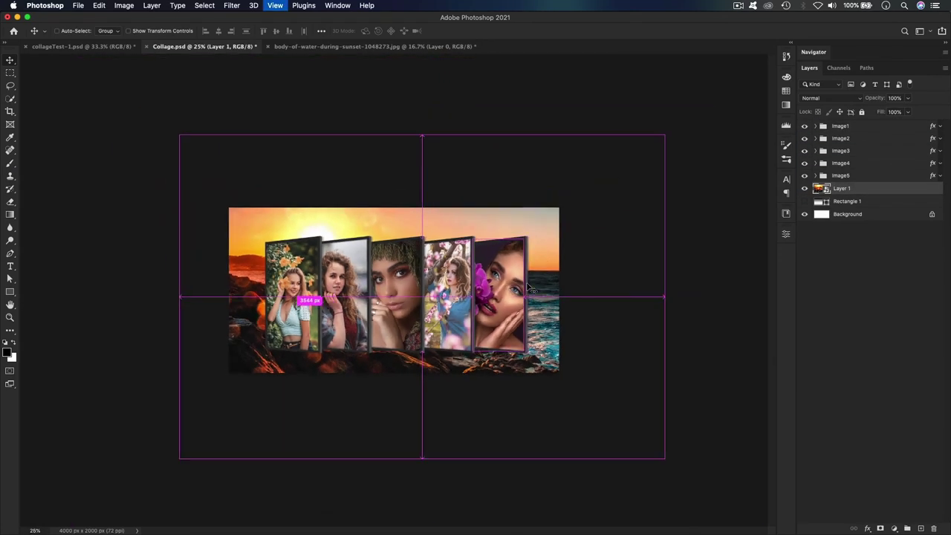
key(super+t)
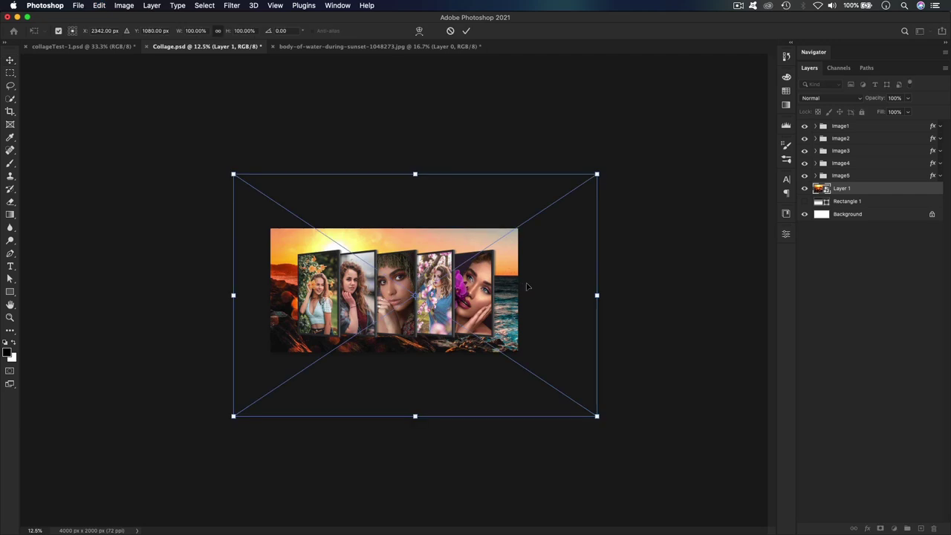
drag(594, 177, 552, 204)
mouse_move(457, 239)
mouse_down()
mouse_move(441, 238)
mouse_move(449, 239)
mouse_up()
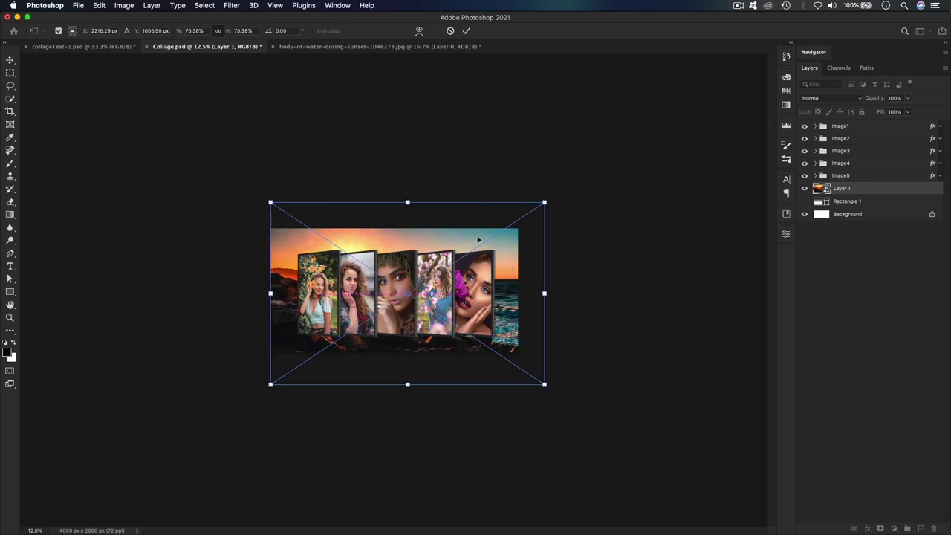
drag(547, 381, 552, 346)
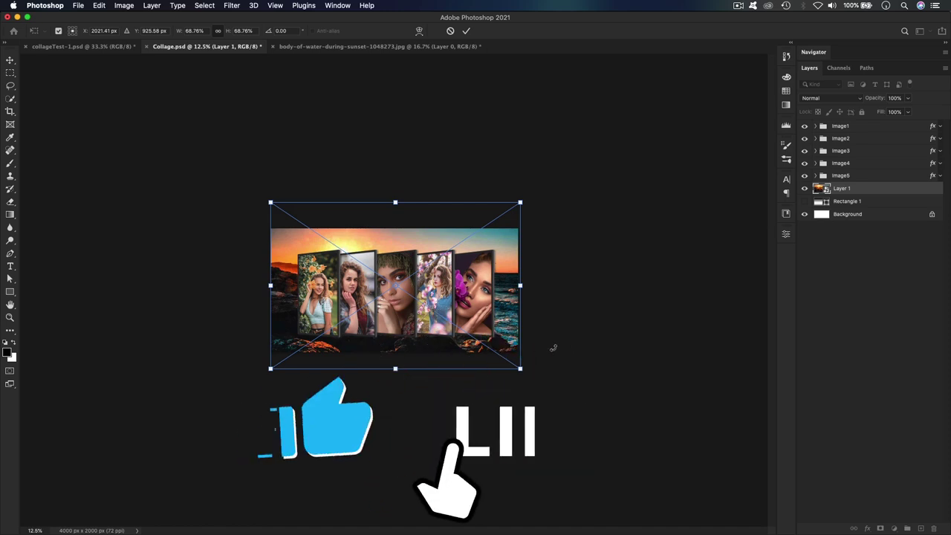
key(super+plus)
key(super+plus)
key(super+plus)
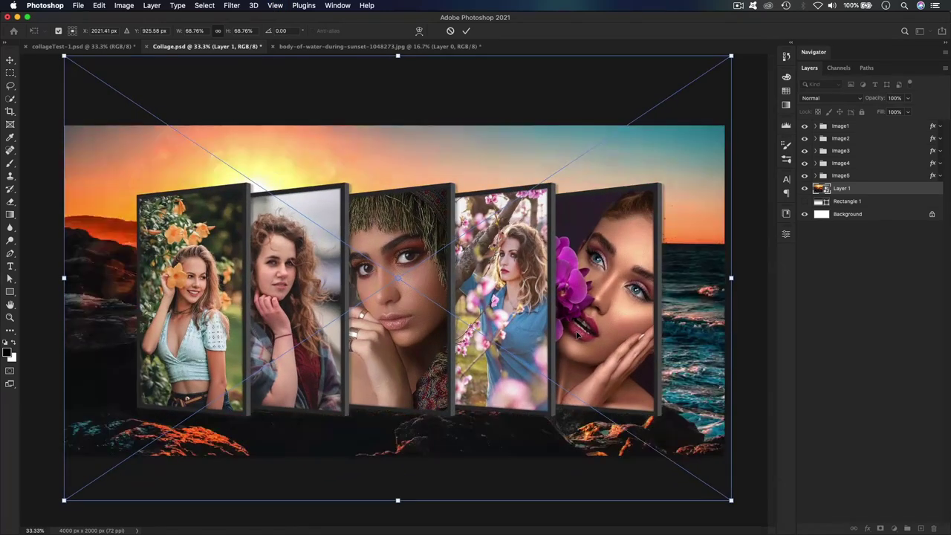
key(shift+Left)
key(shift+Left)
key(Left)
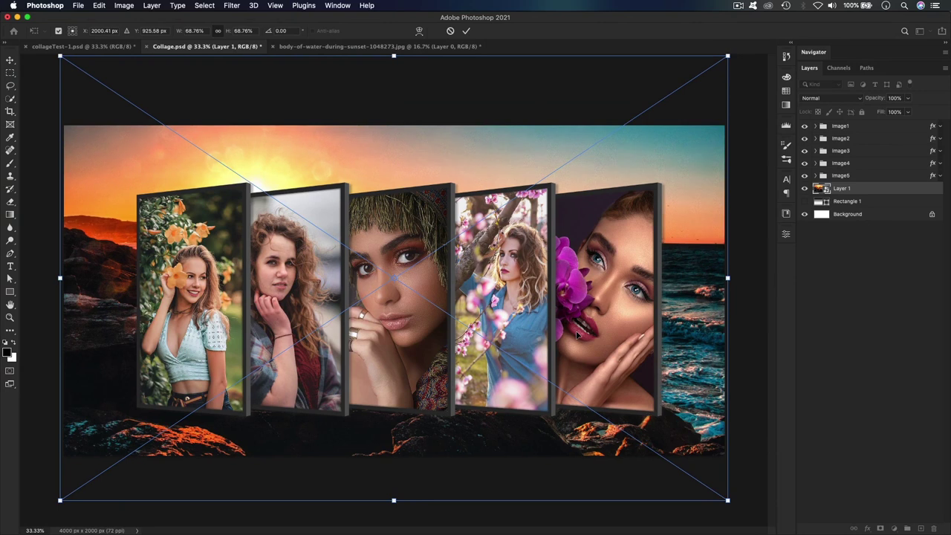
drag(678, 149, 678, 182)
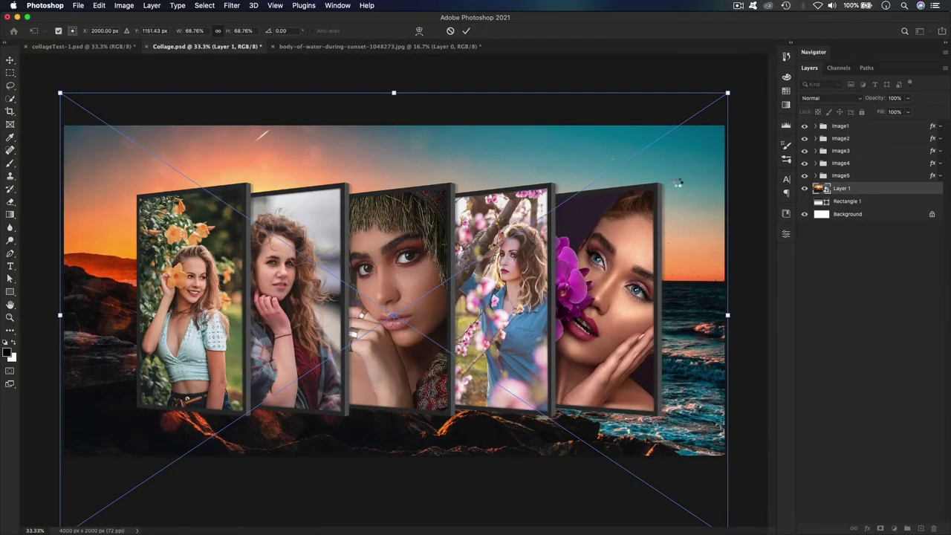
key(Return)
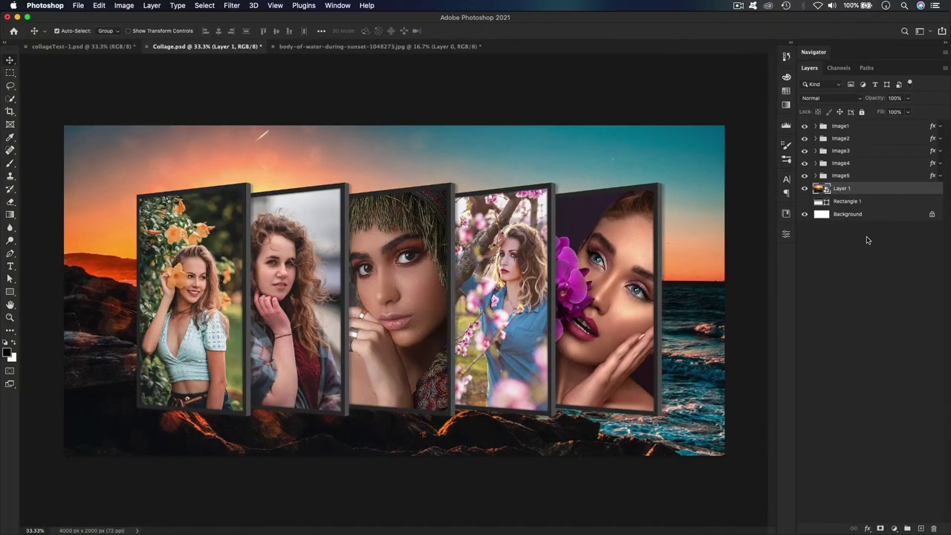
right_click(897, 192)
click(890, 214)
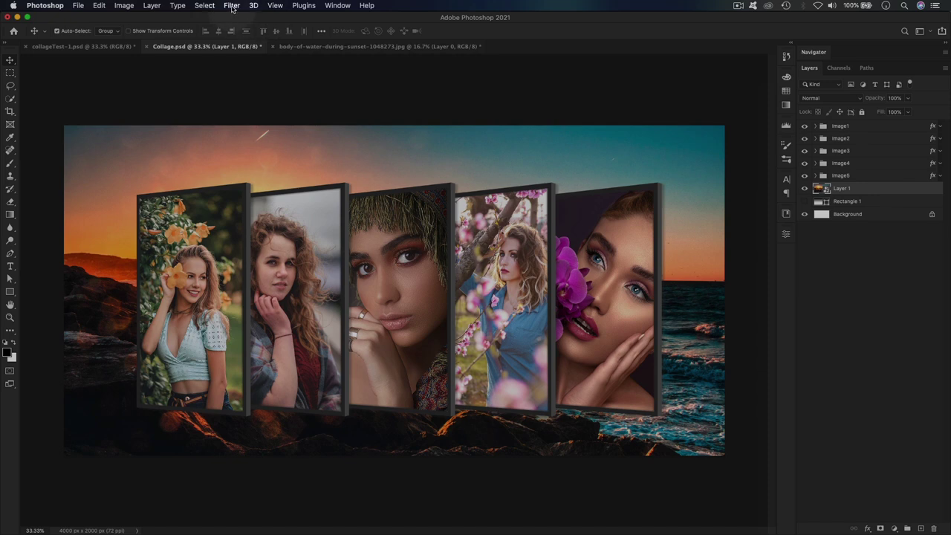
Apply a 12-pixel Gaussian Blur to the sunset background layer
click(232, 6)
mouse_move(327, 139)
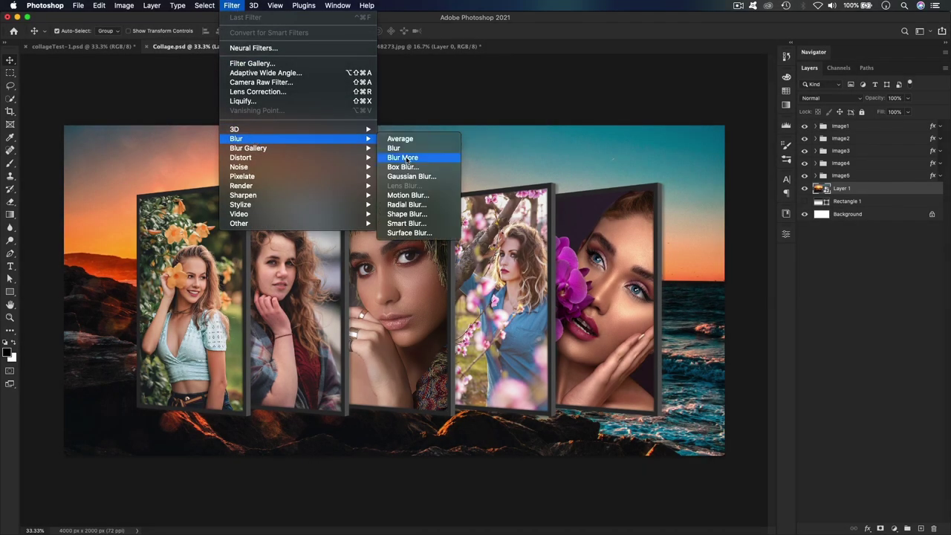
click(410, 176)
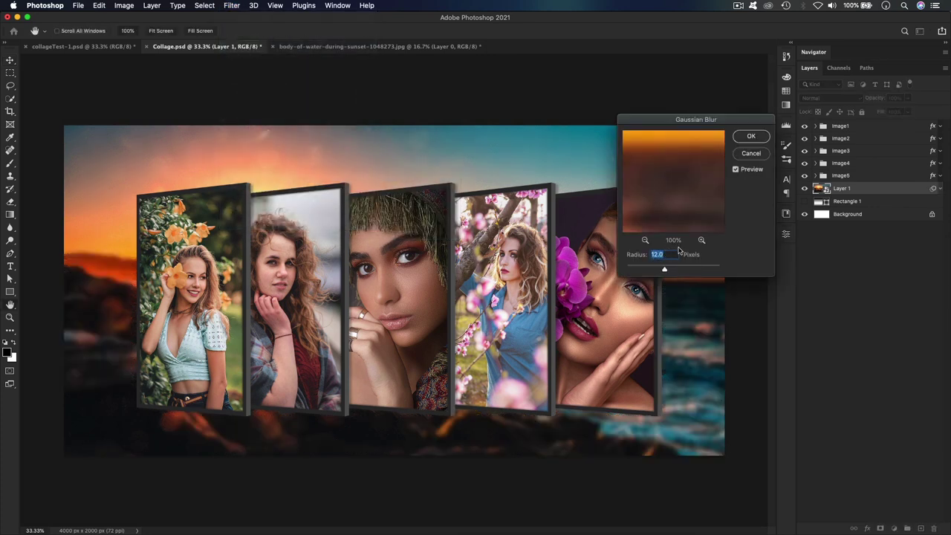
click(752, 137)
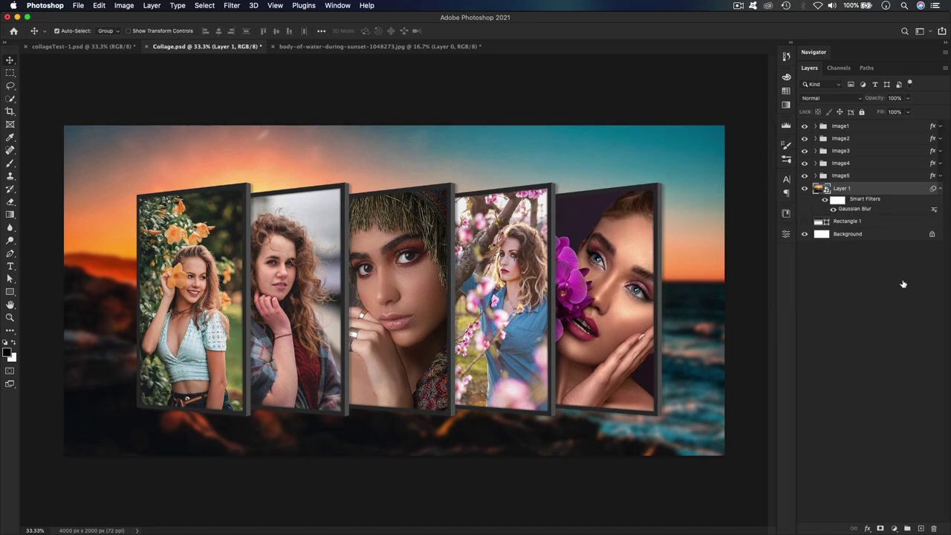
click(941, 190)
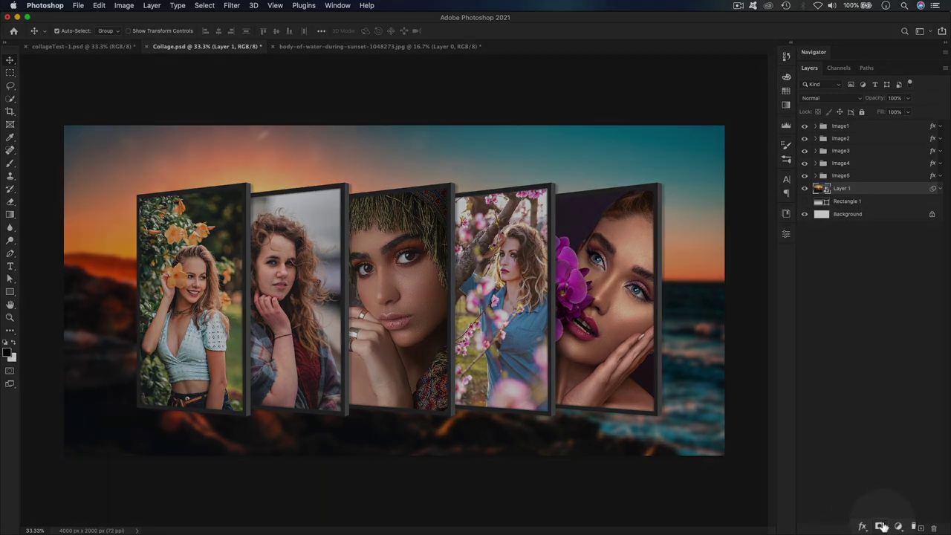
Add a layer mask to the sunset photo layer and rename Rectangle 1 to 'BG'
click(880, 528)
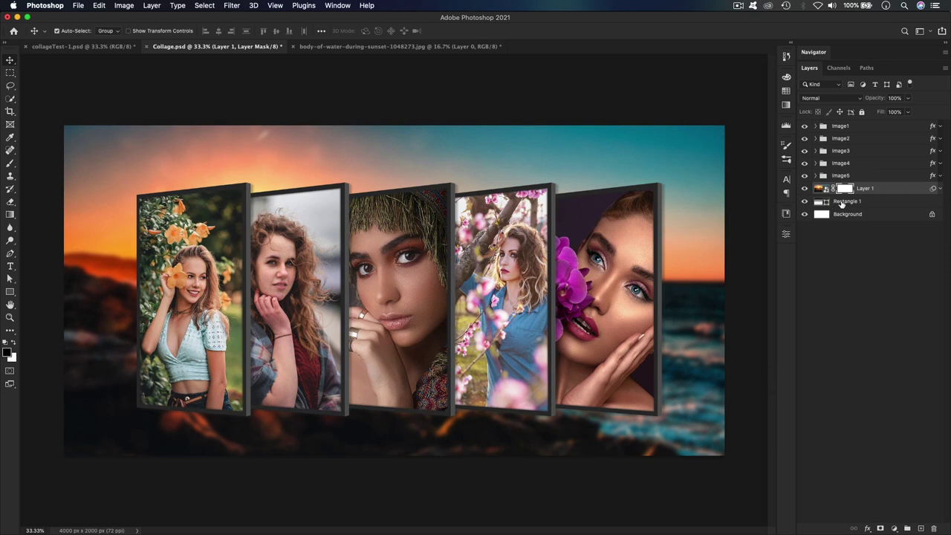
double_click(842, 202)
text(BG)
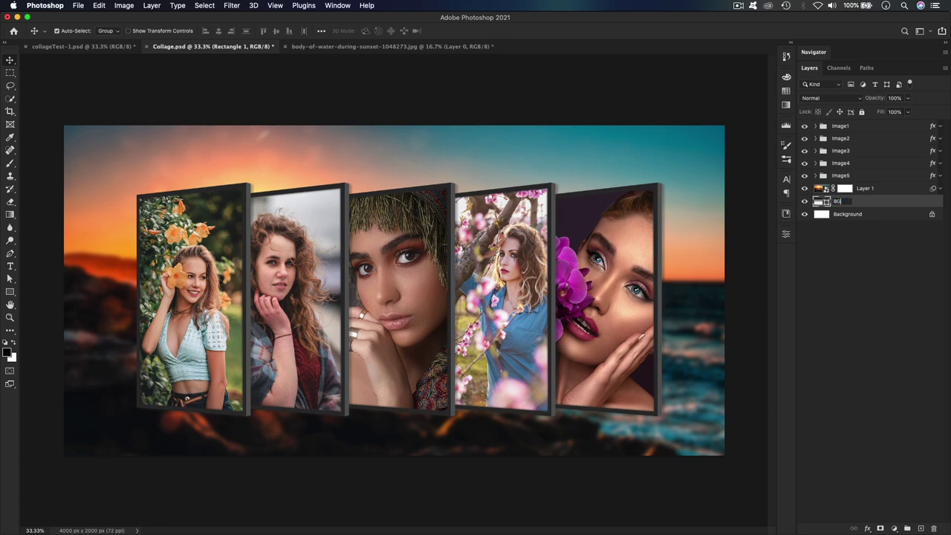
key(Return)
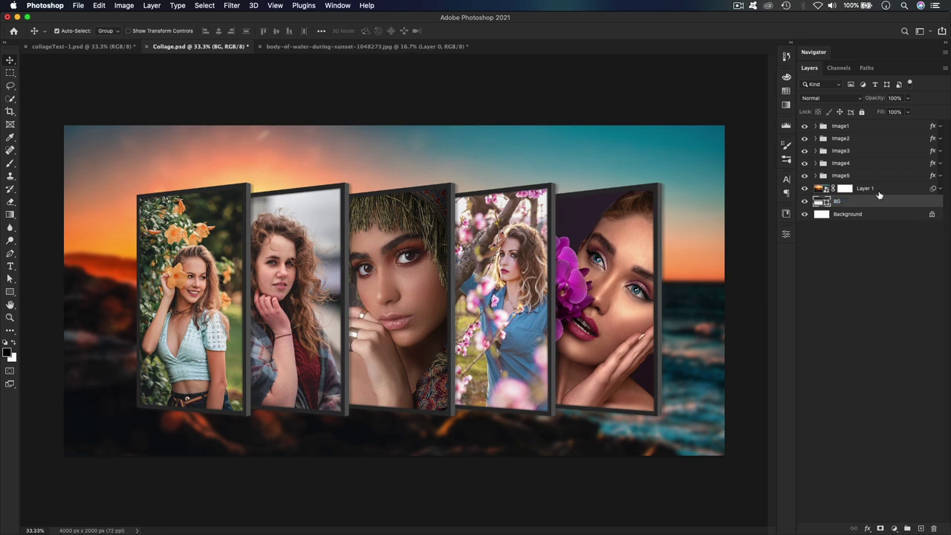
Target the sunset layer's mask, set default black and white colours, and choose a brush
click(845, 189)
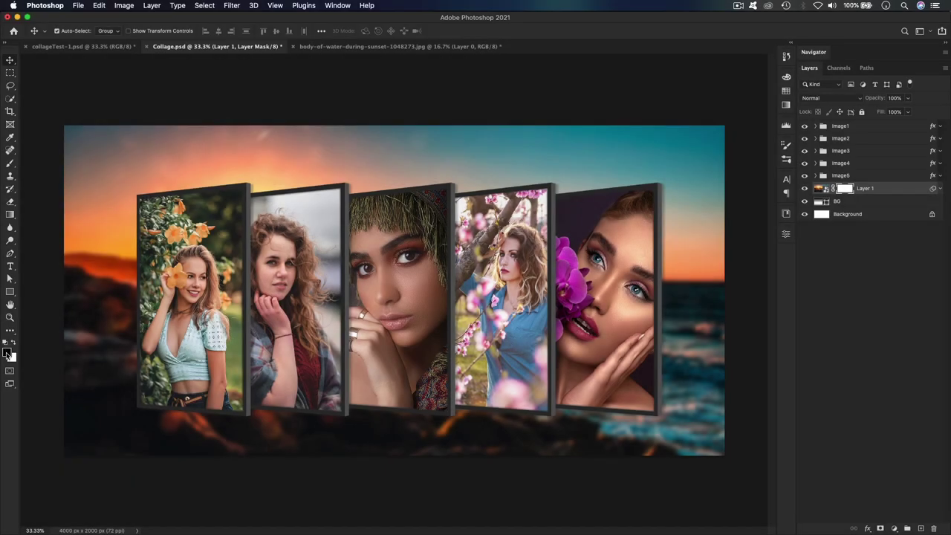
key(d)
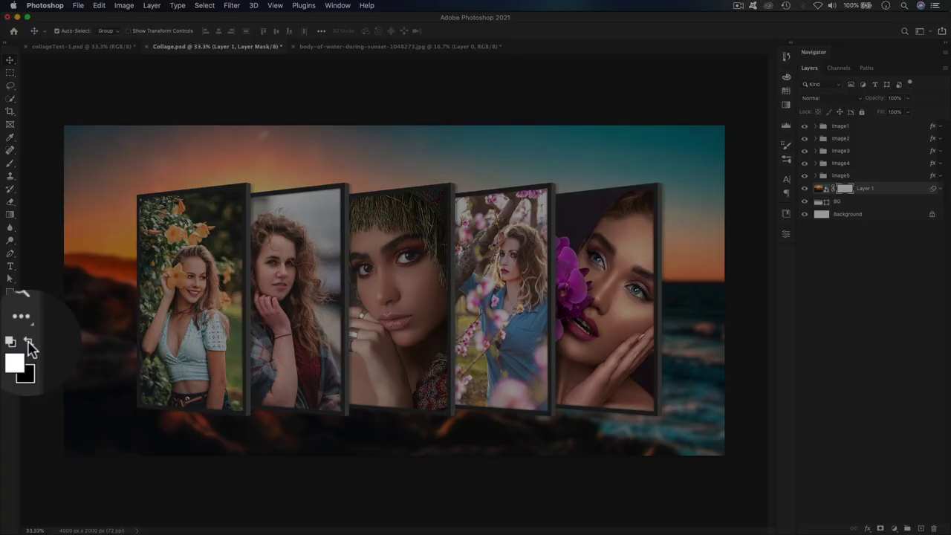
click(29, 343)
key(x)
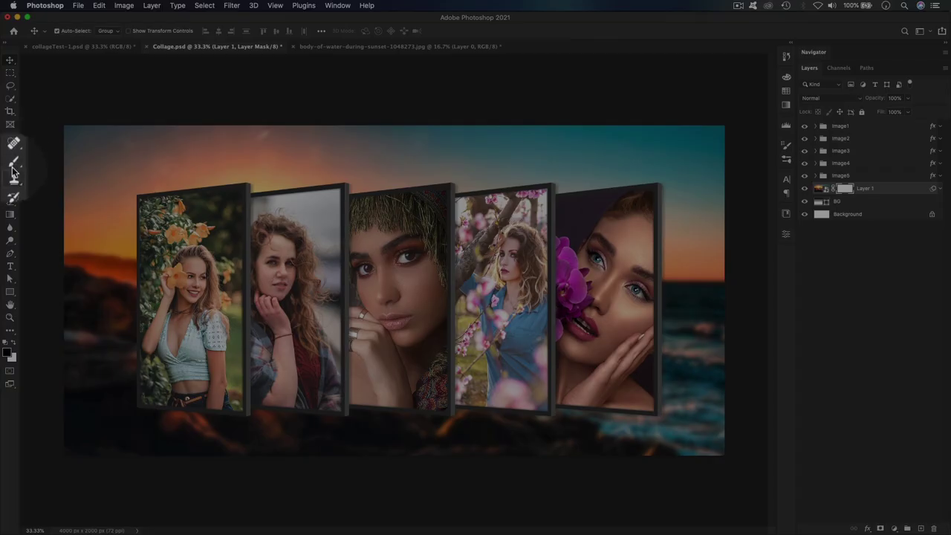
click(11, 168)
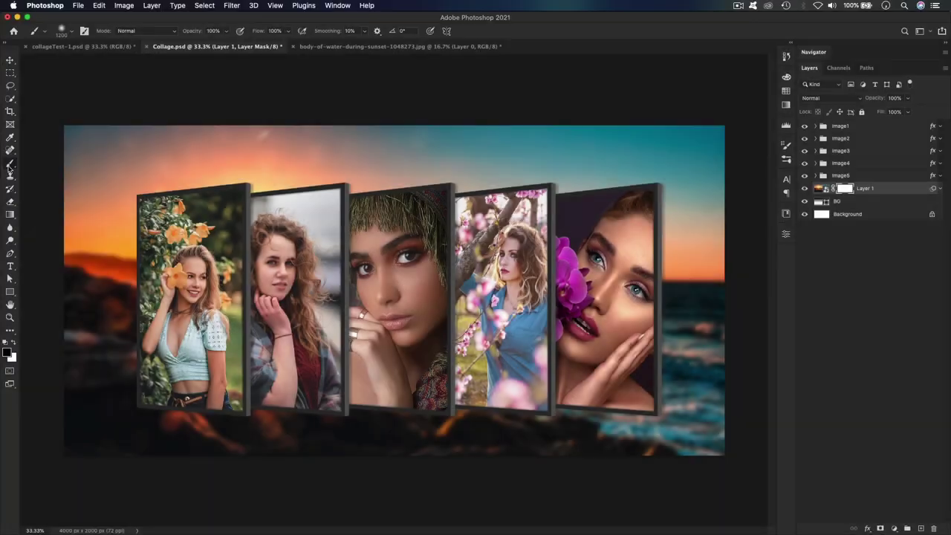
click(74, 32)
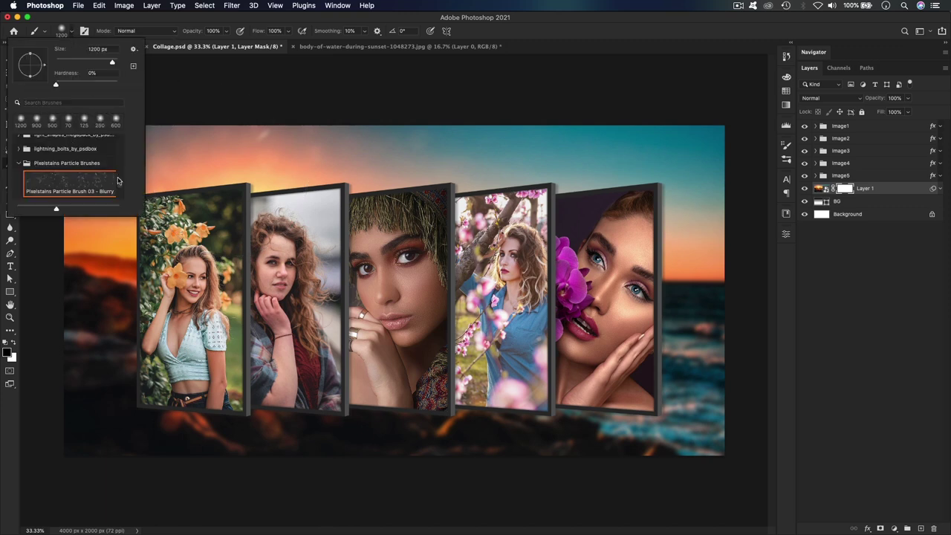
click(22, 165)
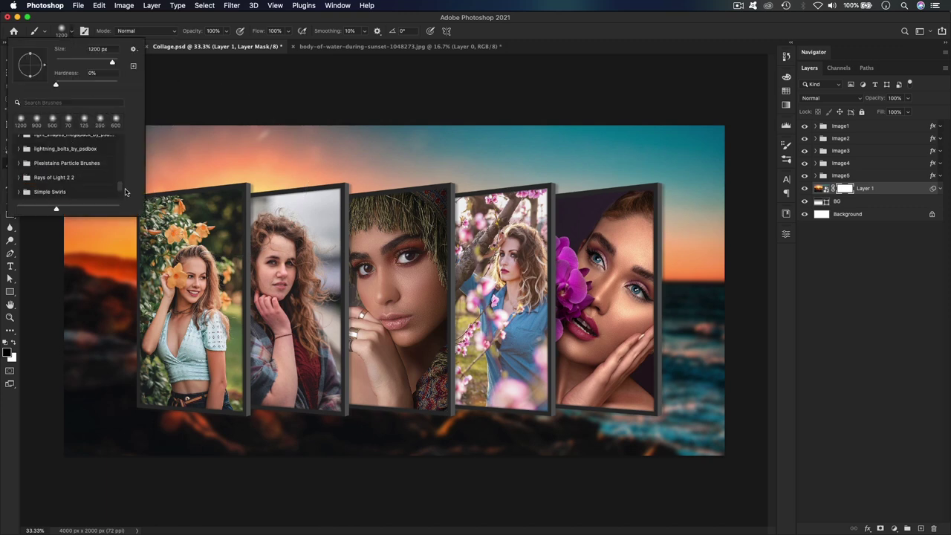
drag(120, 186, 120, 128)
click(19, 142)
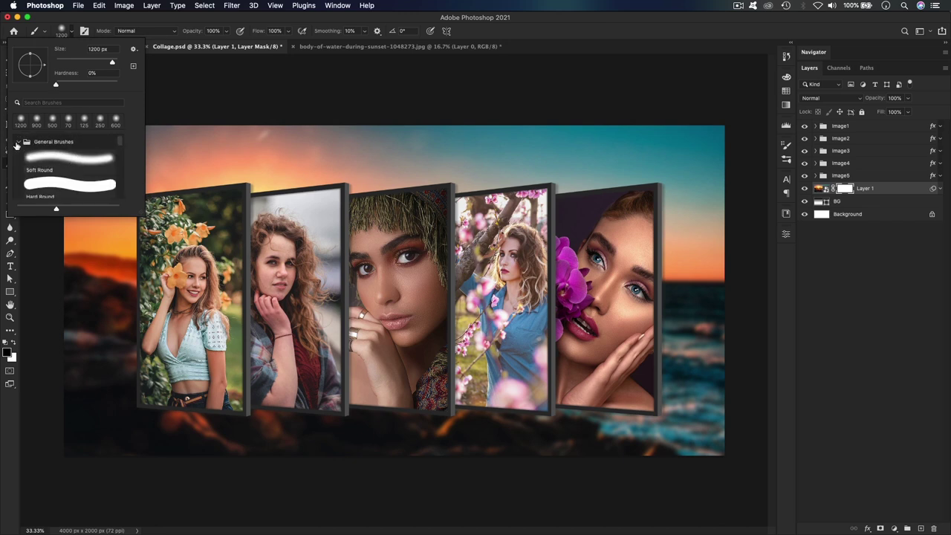
click(16, 144)
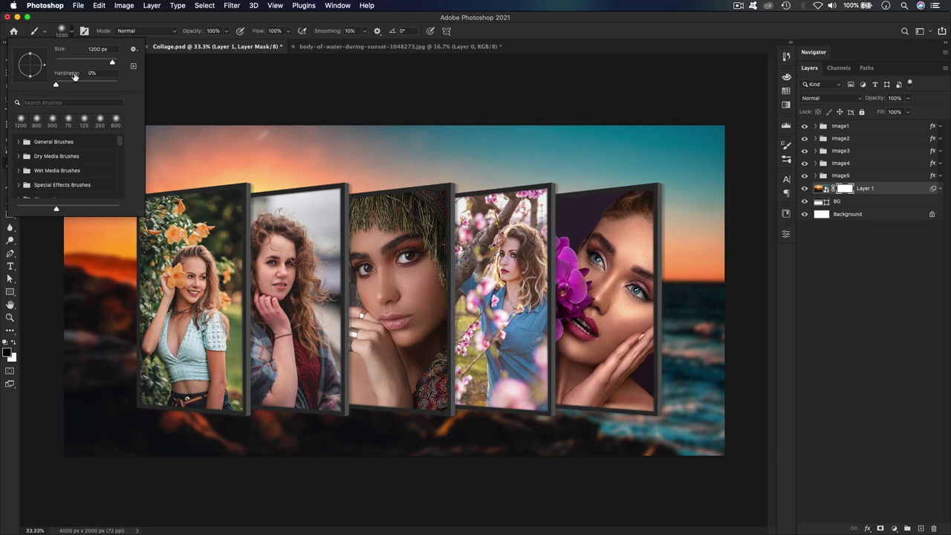
click(579, 45)
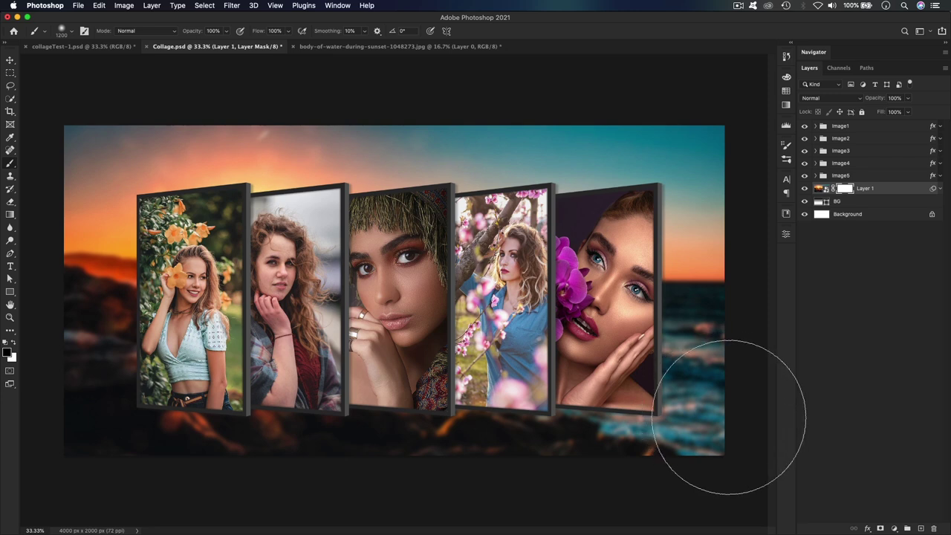
Paint black across the mask's bottom, including right of the fifth portrait, to fade the photo to white
mouse_move(737, 424)
mouse_down()
mouse_move(457, 446)
mouse_move(276, 436)
mouse_move(78, 444)
mouse_up()
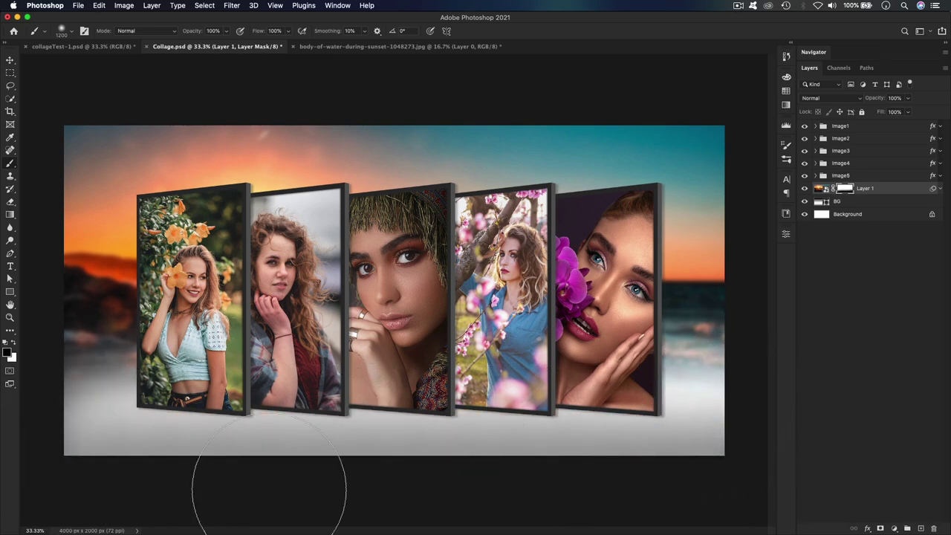
key(bracketleft)
key(bracketleft)
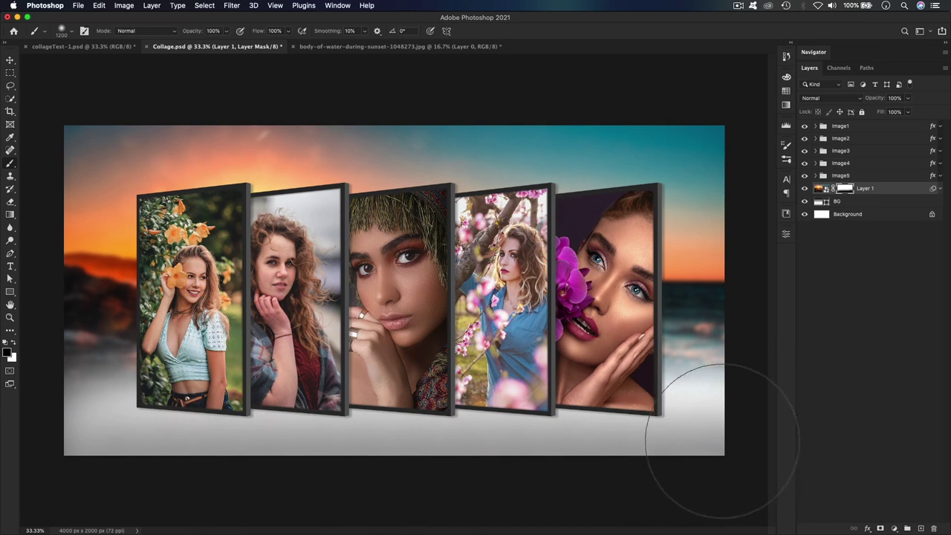
mouse_move(712, 413)
mouse_down()
mouse_move(669, 414)
mouse_move(688, 383)
mouse_up()
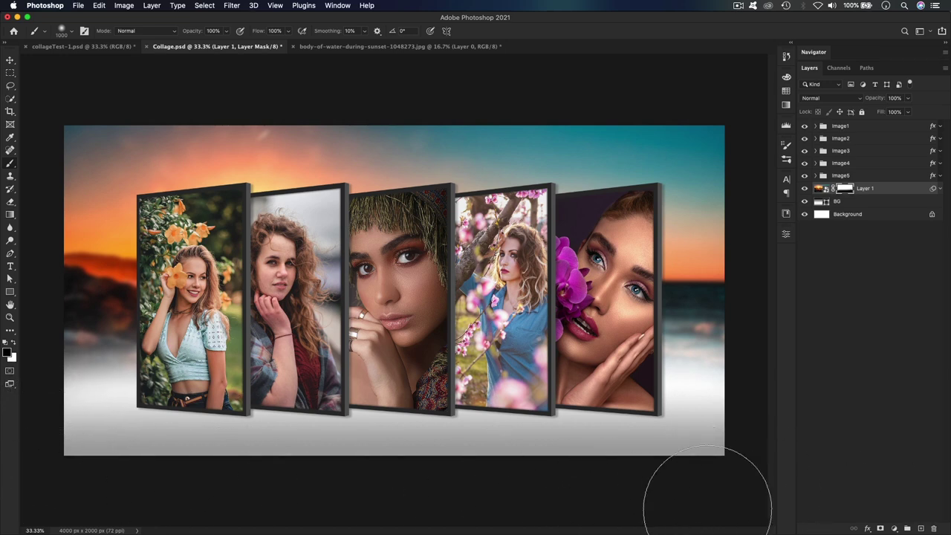
Save the collage and add a Color Lookup layer above Image1 using Fuji ETERNA 250D Fuji 3510
key(v)
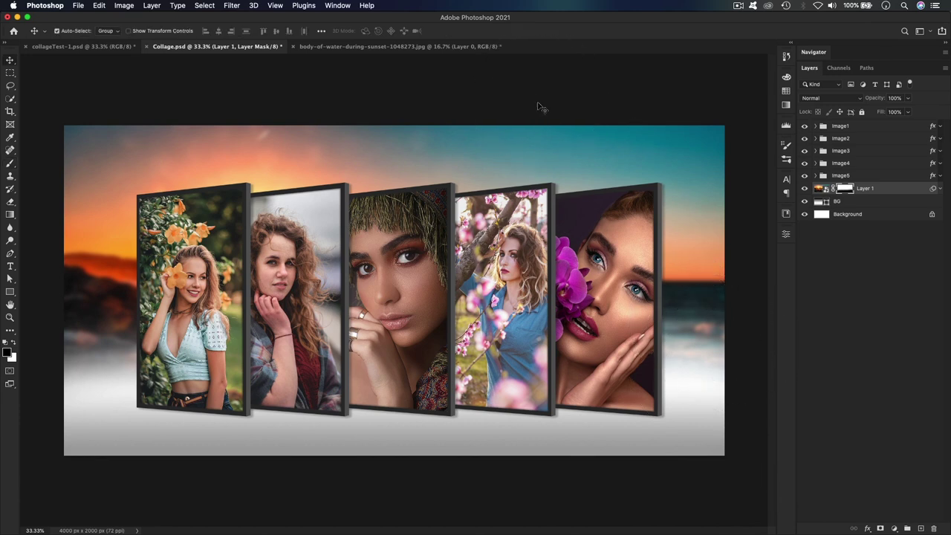
key(super+s)
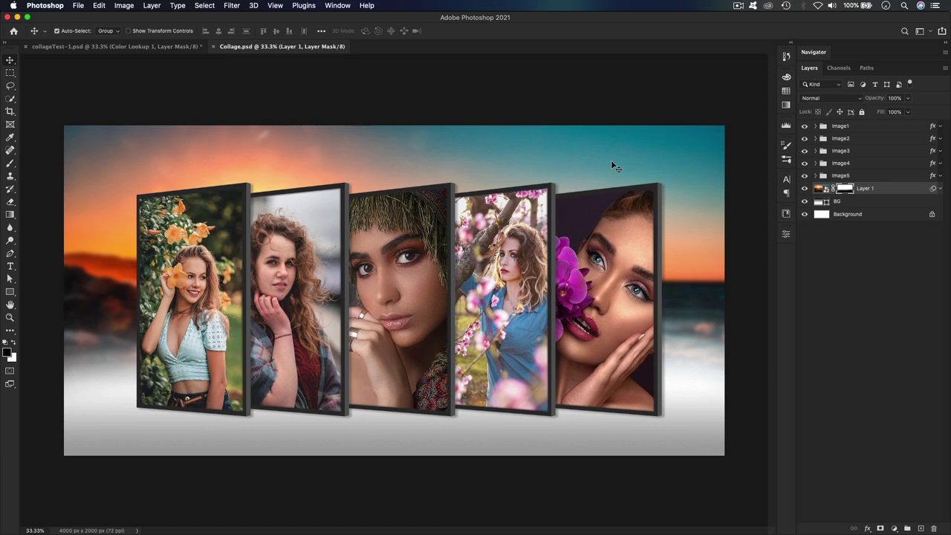
click(868, 129)
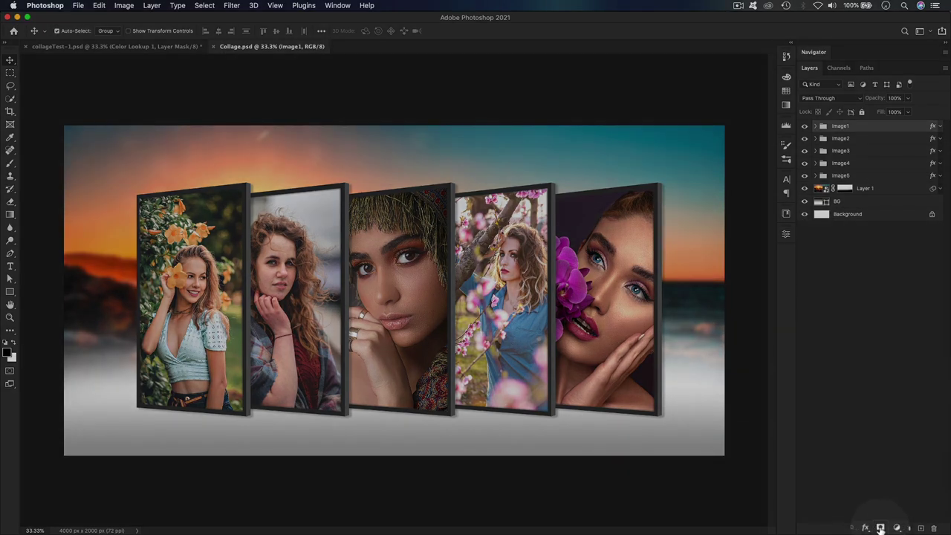
click(894, 527)
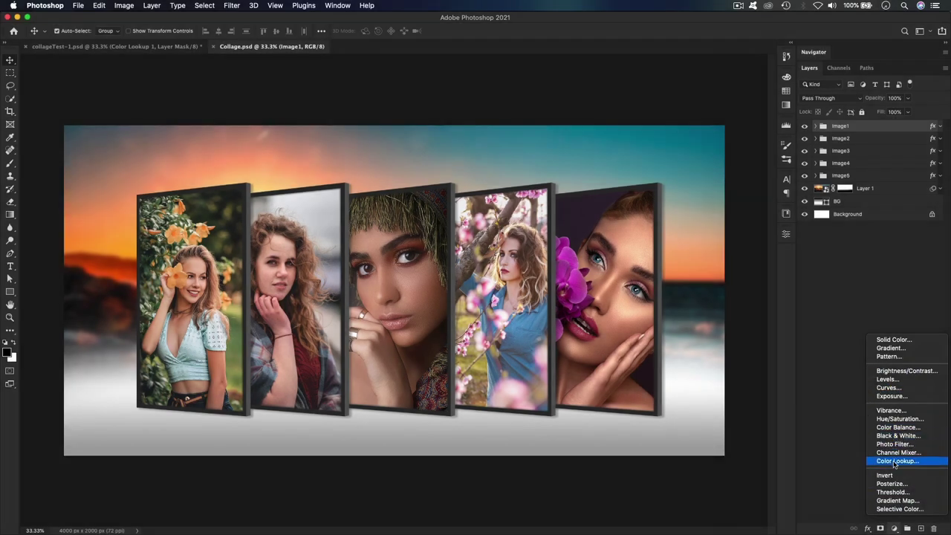
click(896, 462)
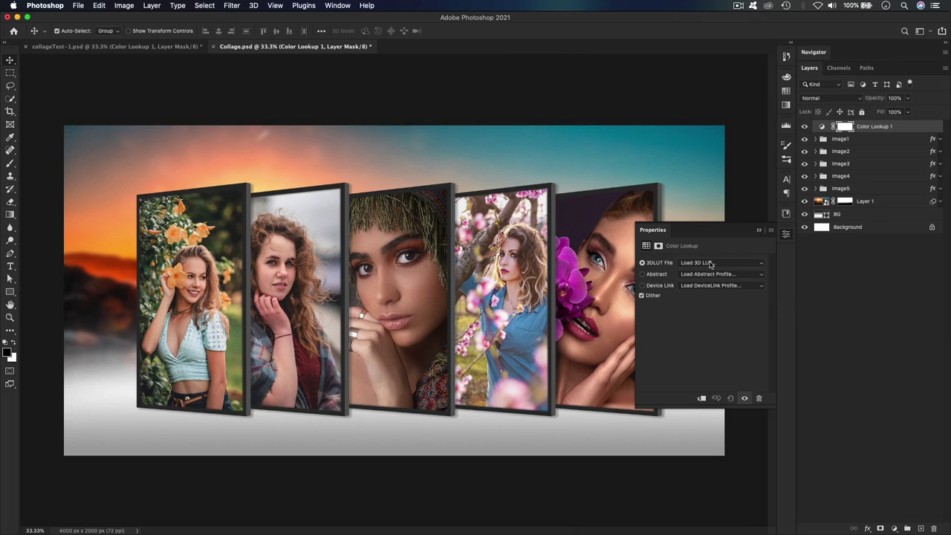
click(711, 264)
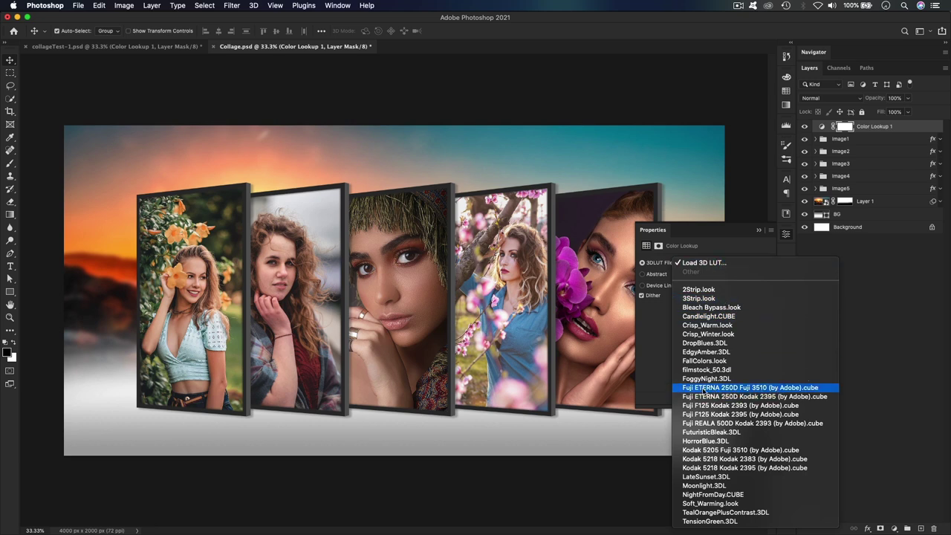
click(763, 387)
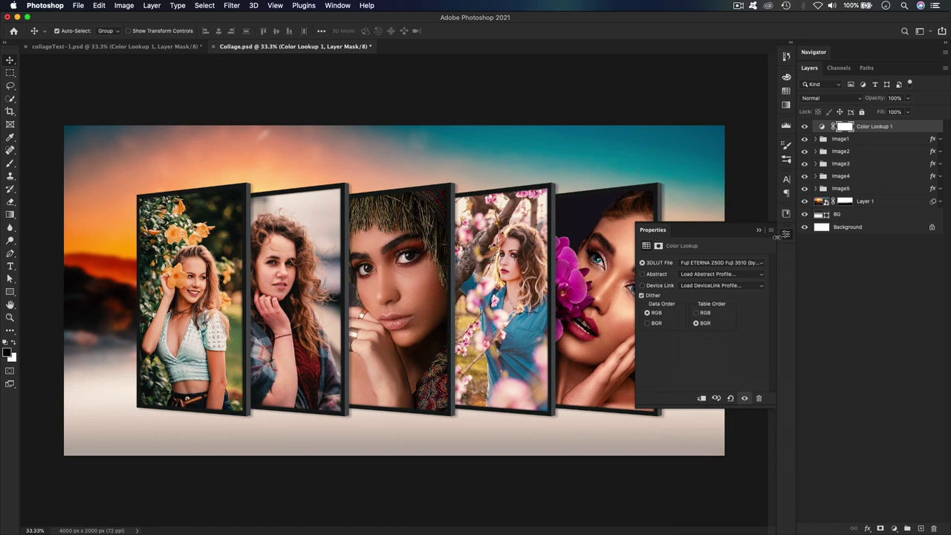
click(786, 235)
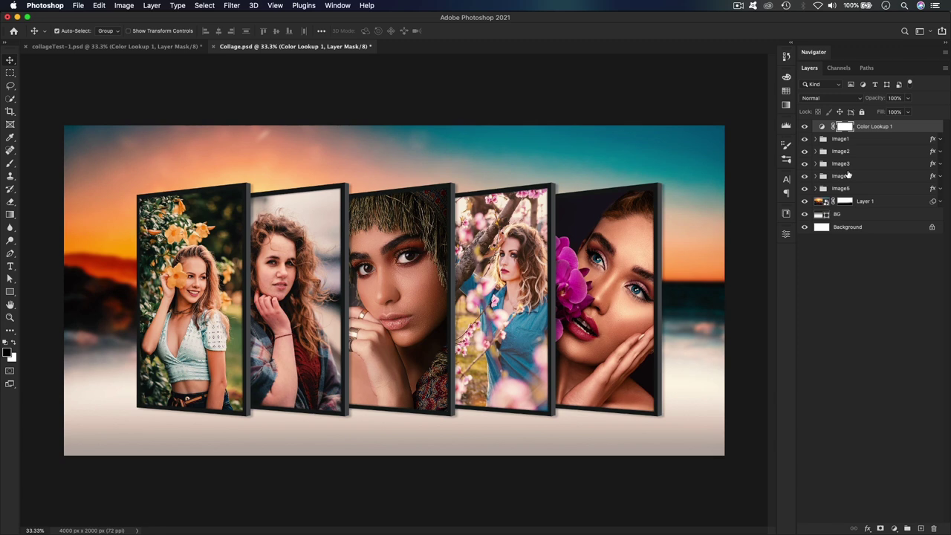
Toggle the colour lookup layer's visibility to compare before and after, leaving it on
click(804, 127)
click(804, 127)
click(804, 128)
click(804, 127)
click(804, 127)
click(804, 127)
Put Color Lookup 1 into a new group named 'Color Grading'
right_click(905, 130)
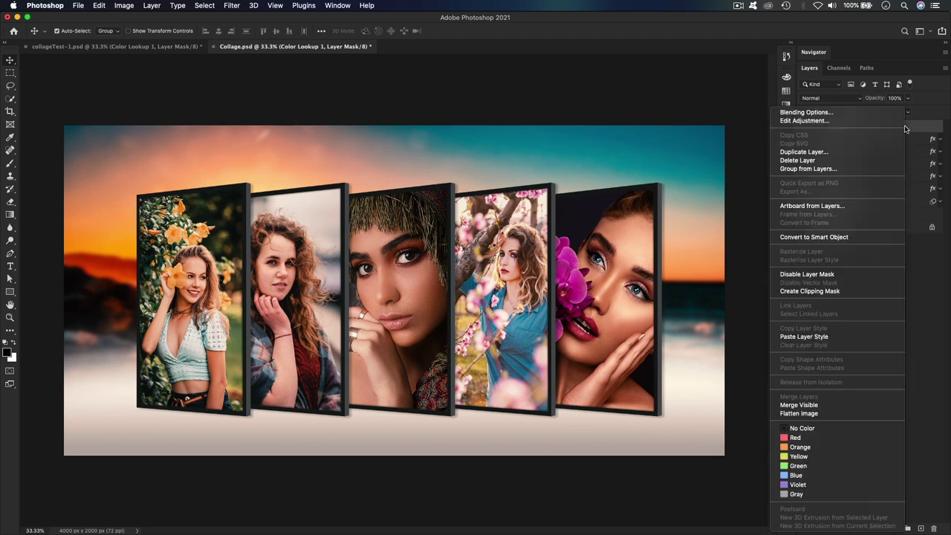
click(824, 171)
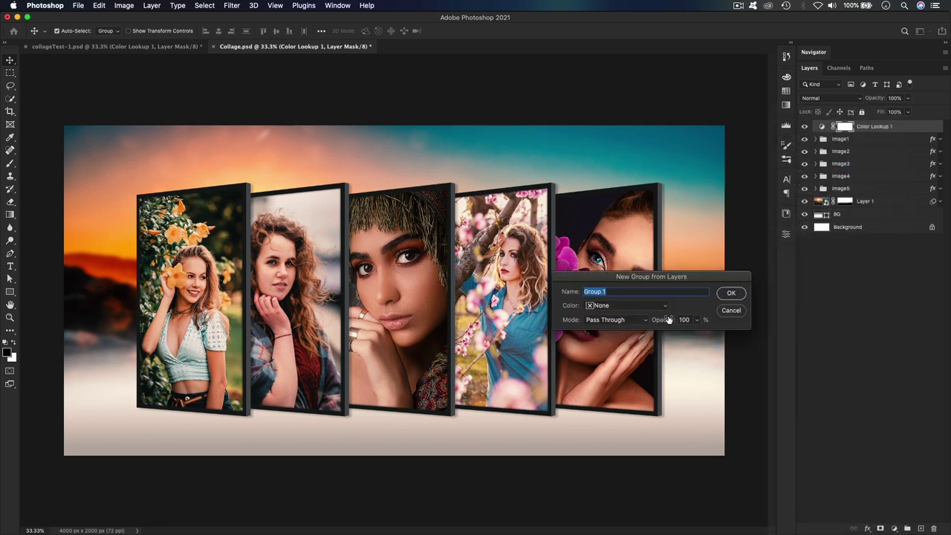
text(C)
text(olor Grading)
click(731, 293)
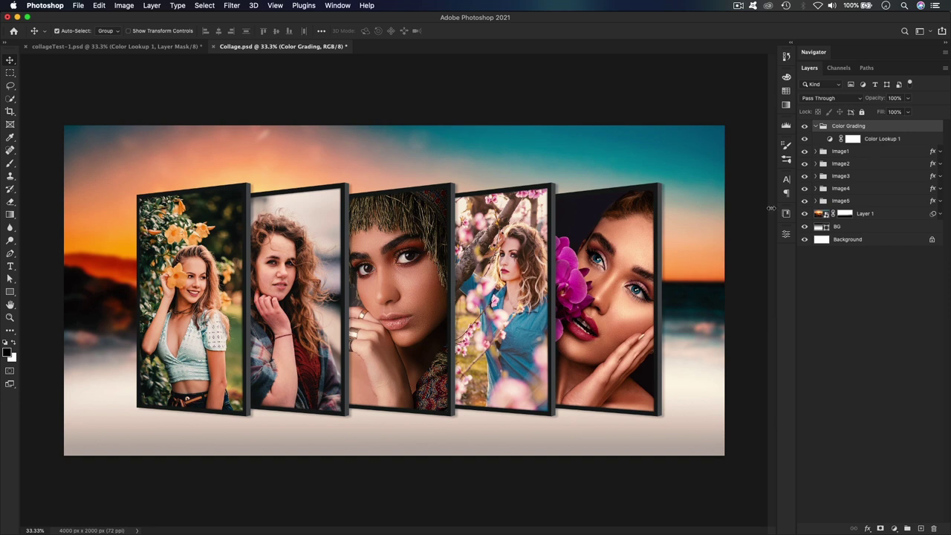
Add a Curves adjustment clipped to Image copy 3 inside the Image4 group
click(816, 189)
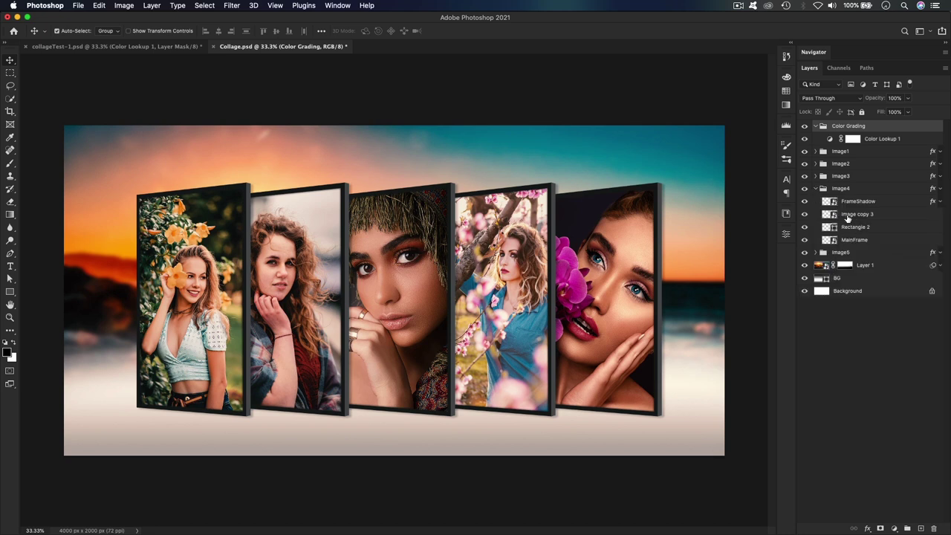
click(847, 216)
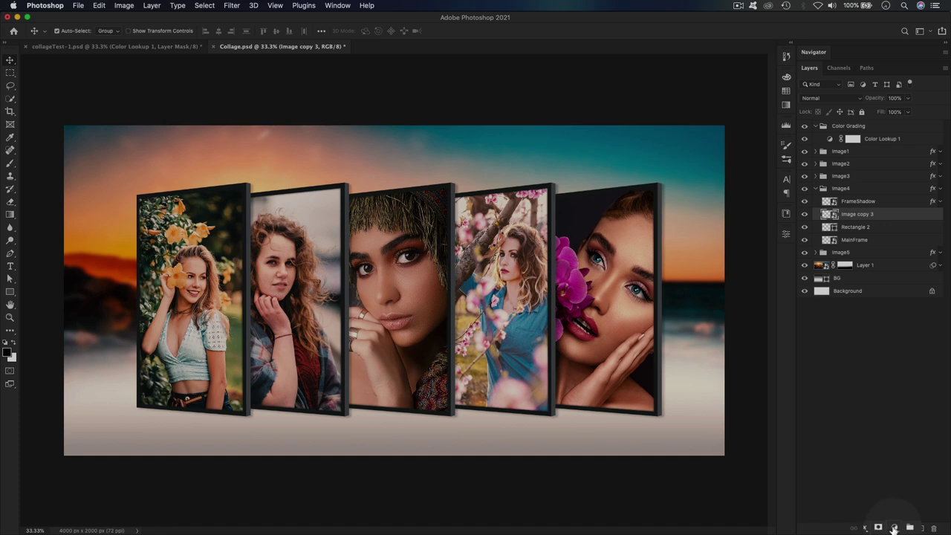
click(895, 528)
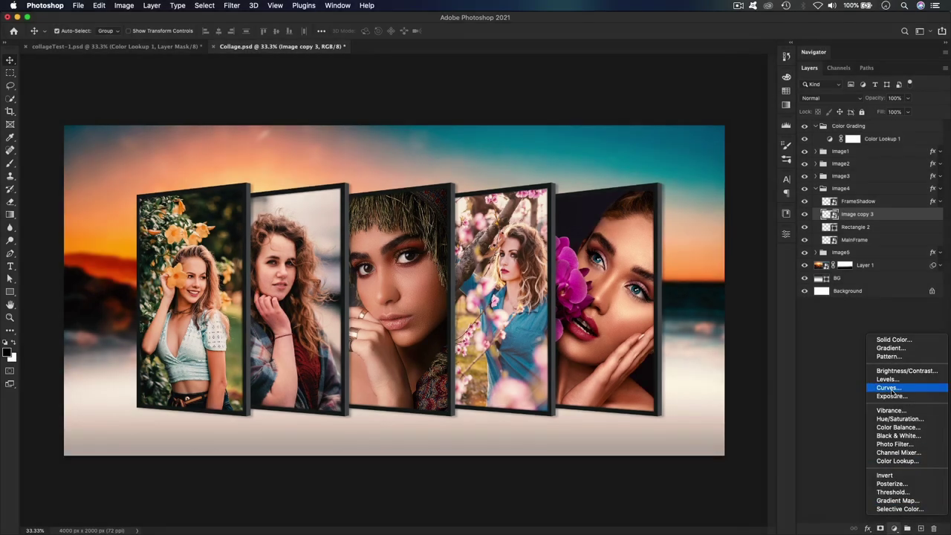
click(889, 388)
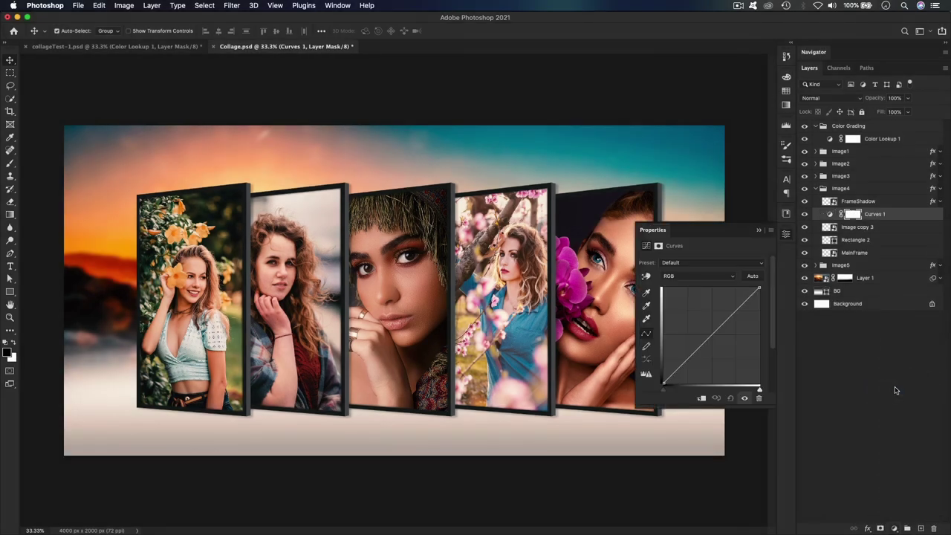
click(703, 399)
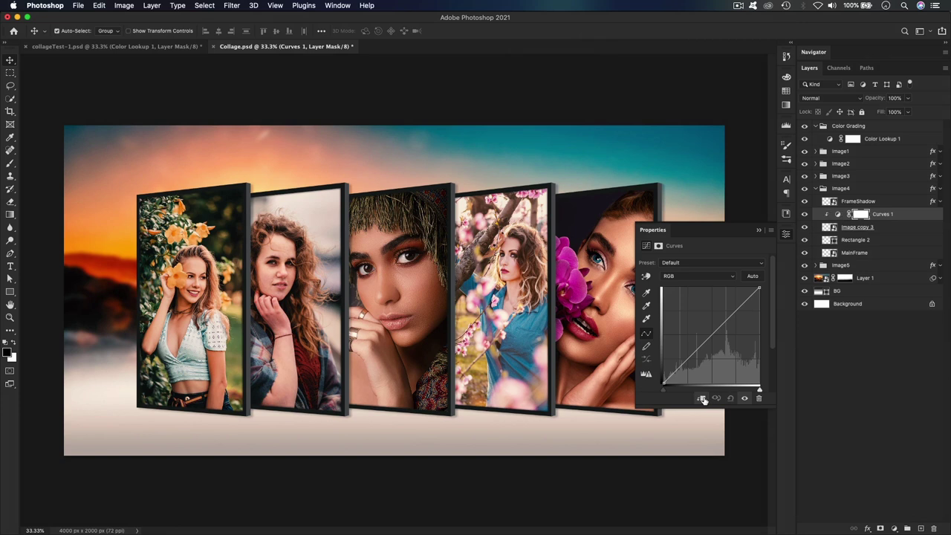
click(787, 237)
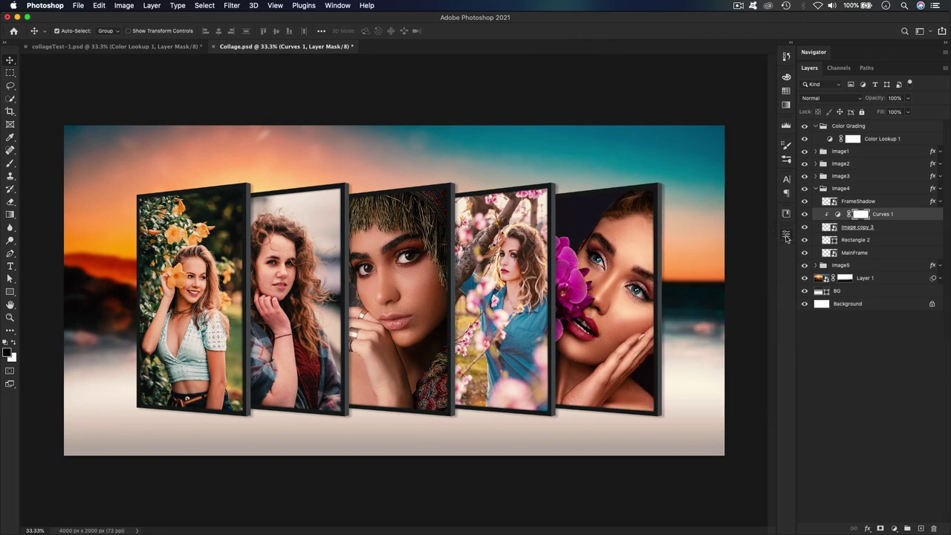
Move the Curves 1 black point right and darken the midtones slightly, then collapse Image4
double_click(838, 216)
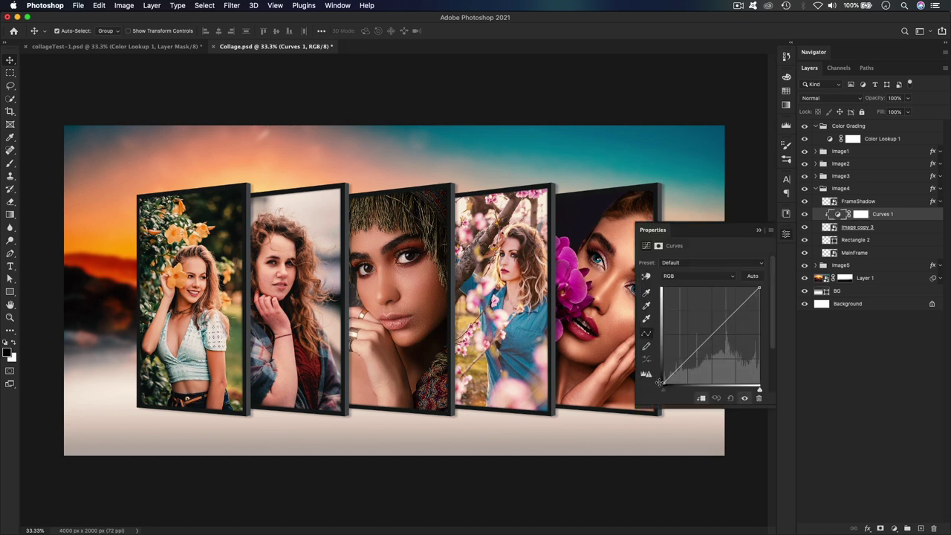
mouse_move(661, 383)
mouse_down()
mouse_move(677, 387)
mouse_move(669, 385)
mouse_up()
drag(716, 334, 716, 338)
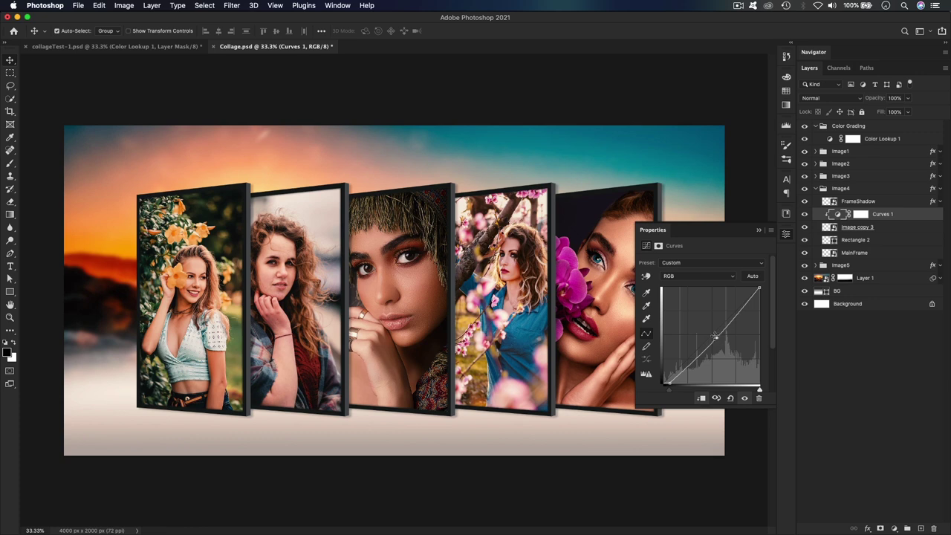
click(786, 236)
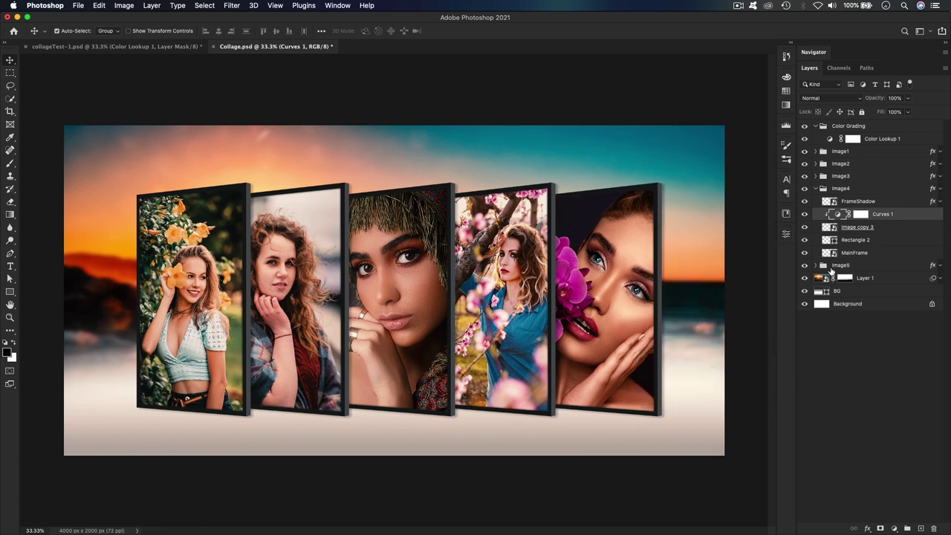
click(816, 189)
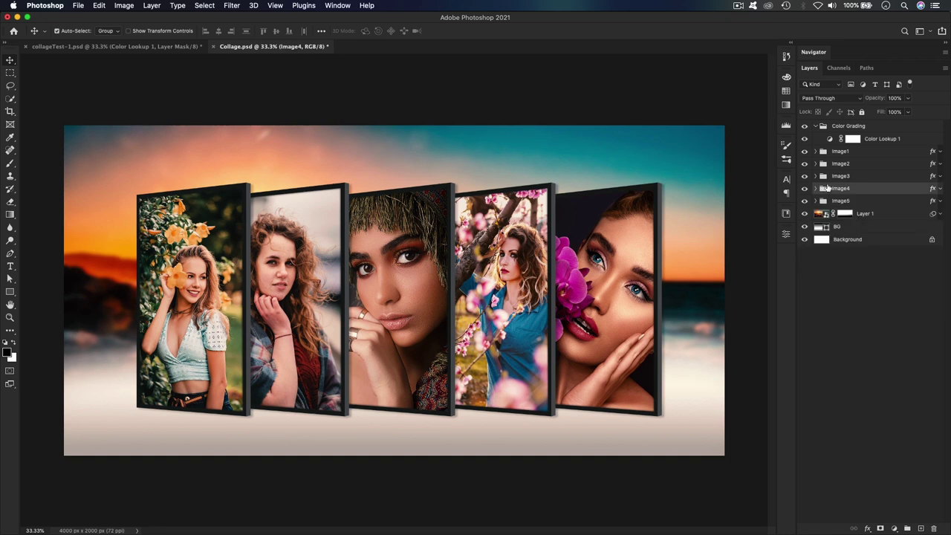
Add a Color Balance adjustment above Color Lookup 1 with Cyan-Red -13 and Yellow-Blue +9
click(882, 141)
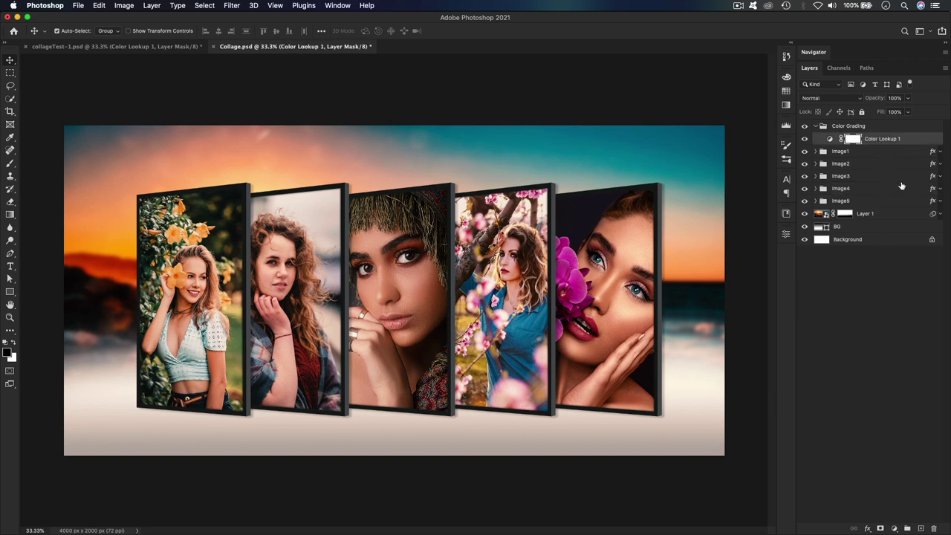
click(894, 528)
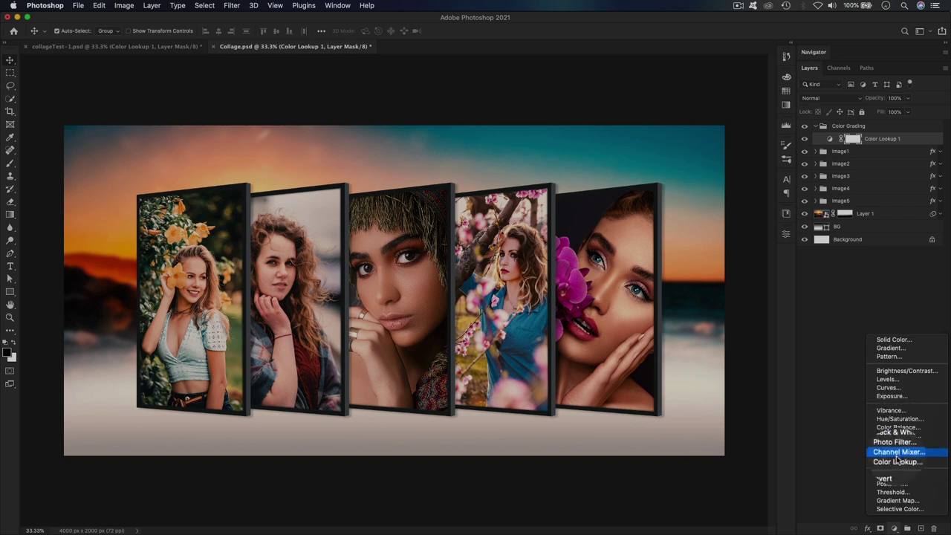
click(897, 425)
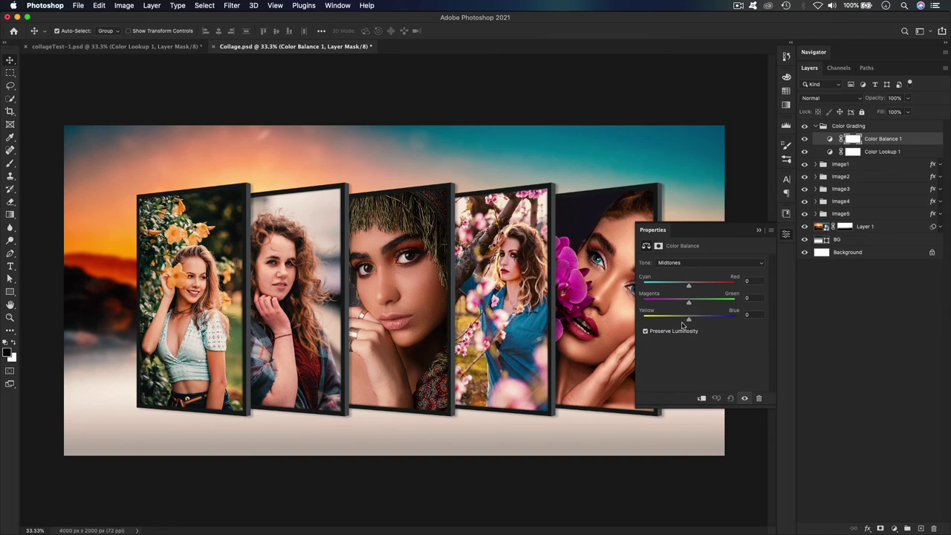
drag(688, 288, 684, 290)
drag(689, 320, 693, 323)
click(787, 237)
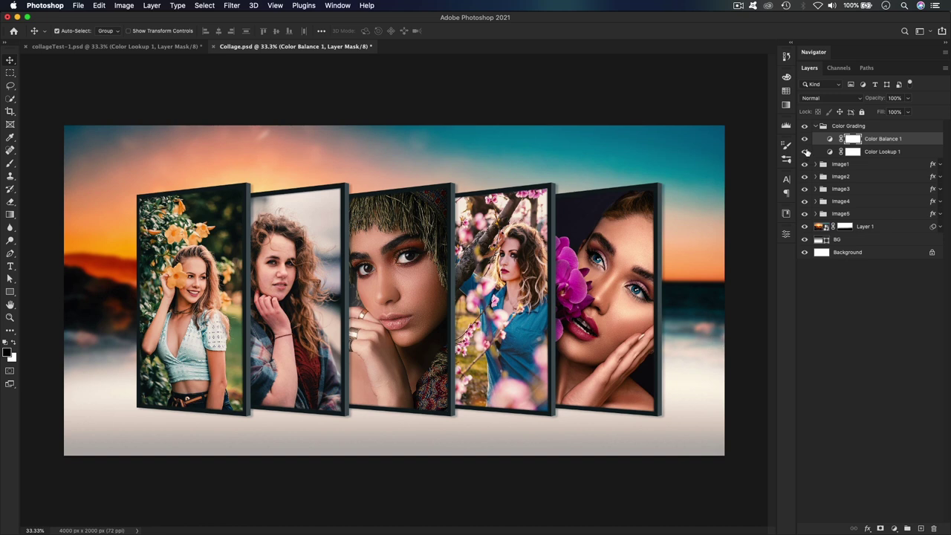
Toggle the Color Grading group off and on to compare, then add an empty new layer
click(805, 128)
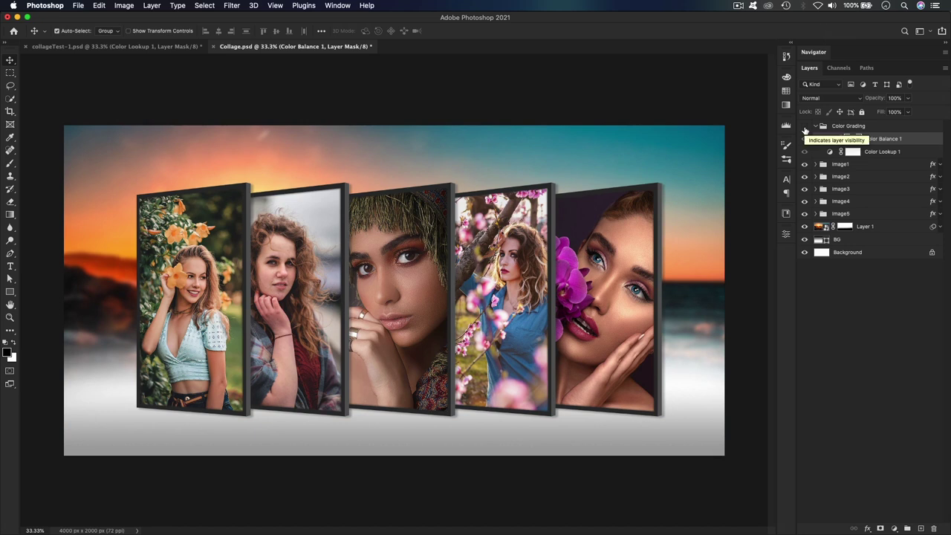
click(804, 128)
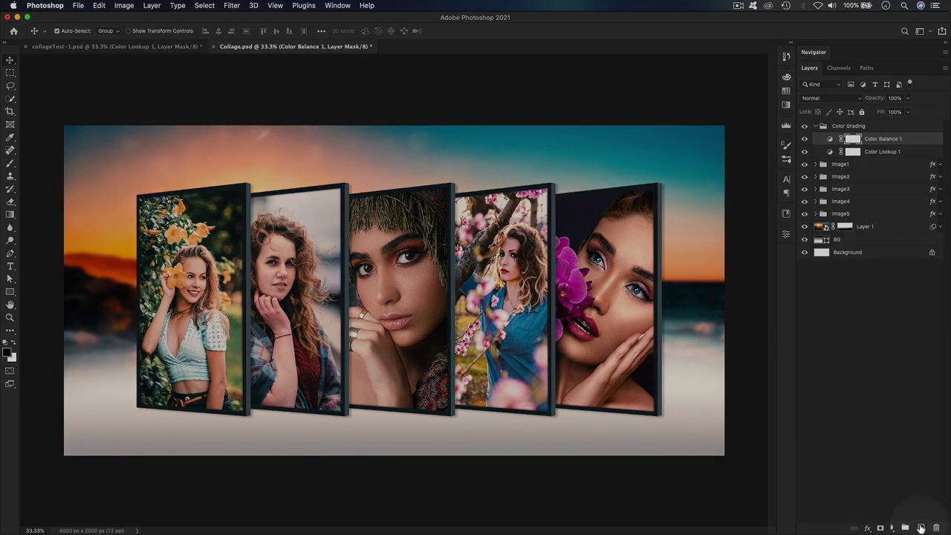
click(920, 528)
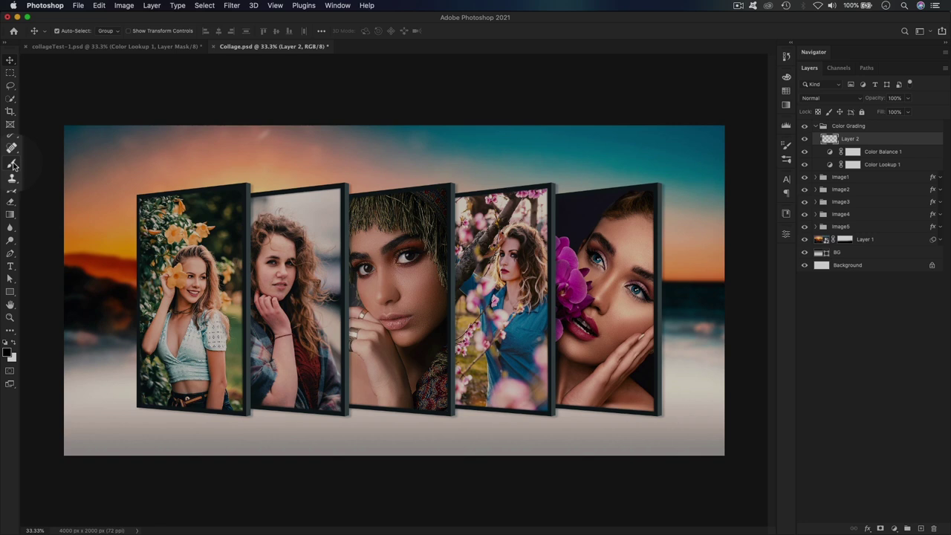
Sample the dark teal sea colour as the foreground colour with the Brush tool
click(12, 164)
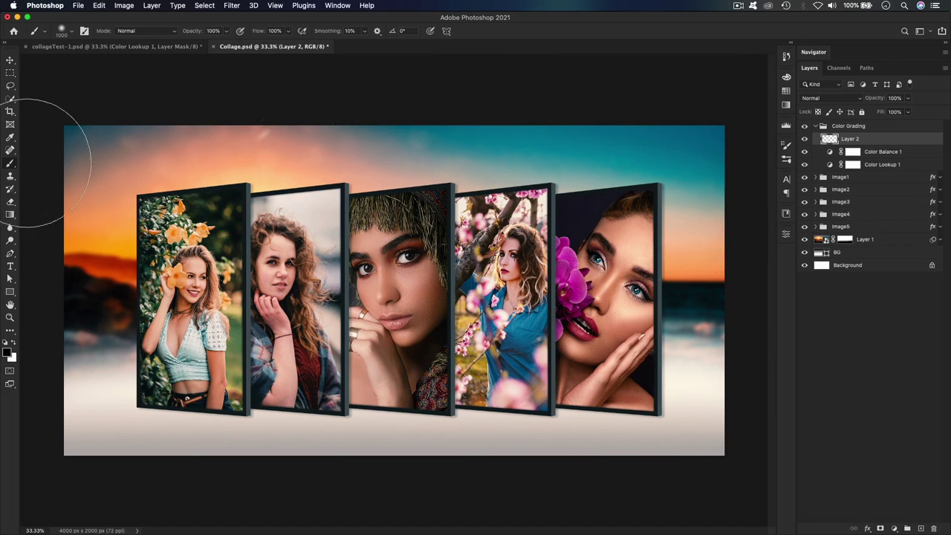
alt+click(704, 312)
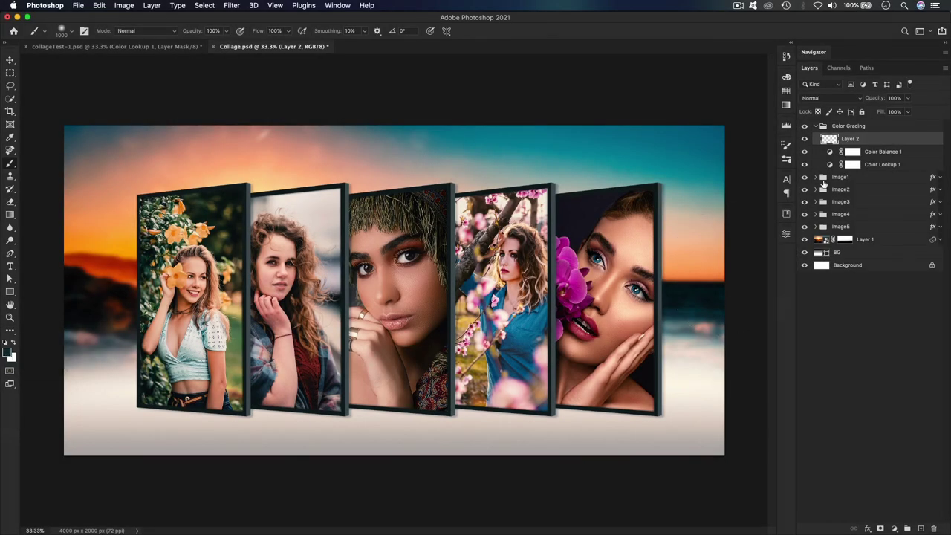
key(super+minus)
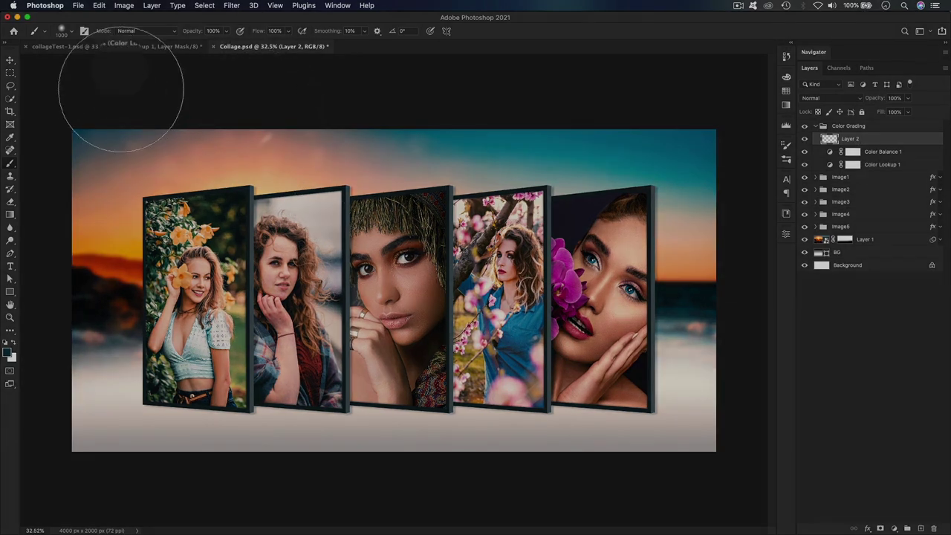
Fill Layer 2 with the foreground teal at Normal mode, 100% opacity
click(98, 6)
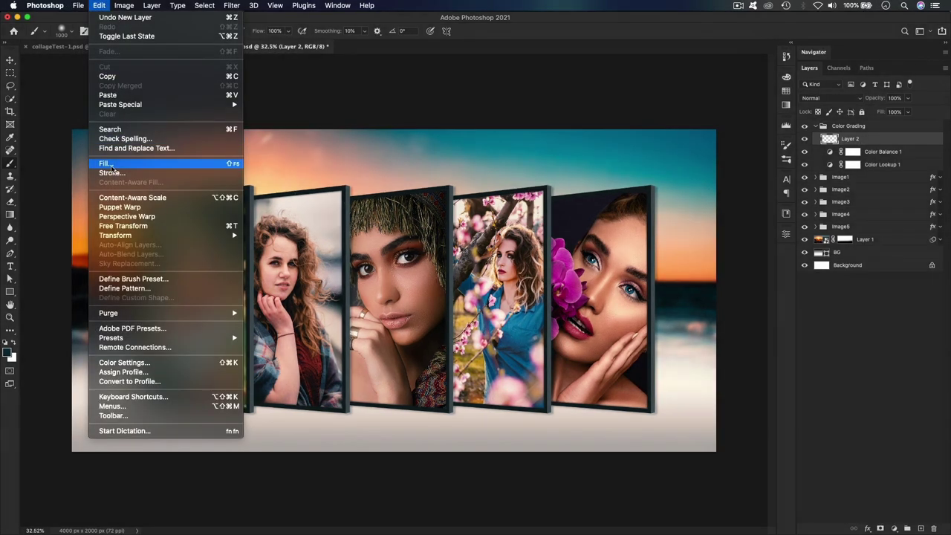
click(106, 163)
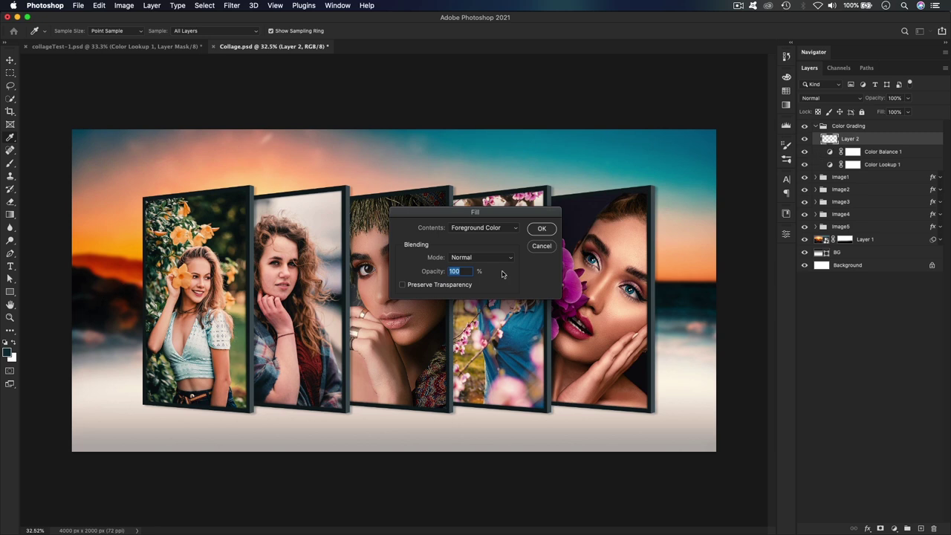
click(483, 229)
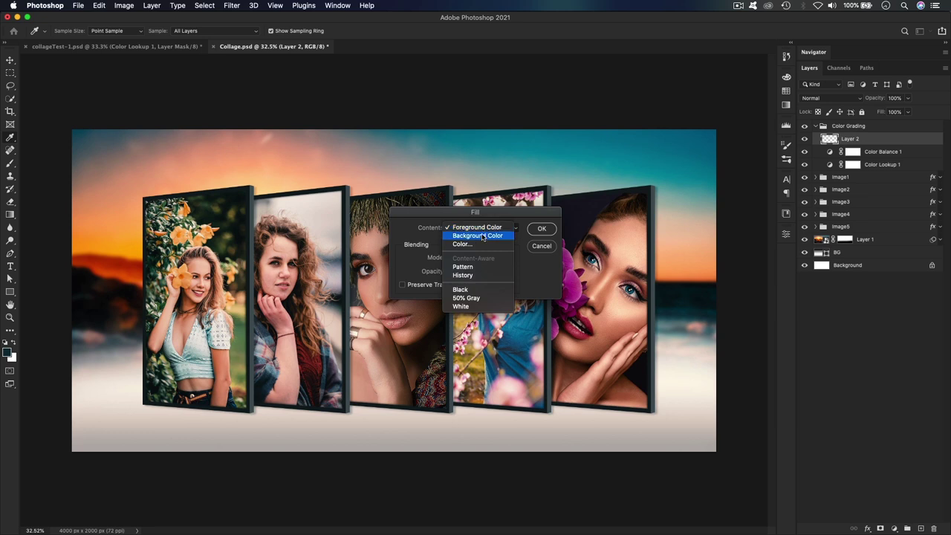
click(482, 227)
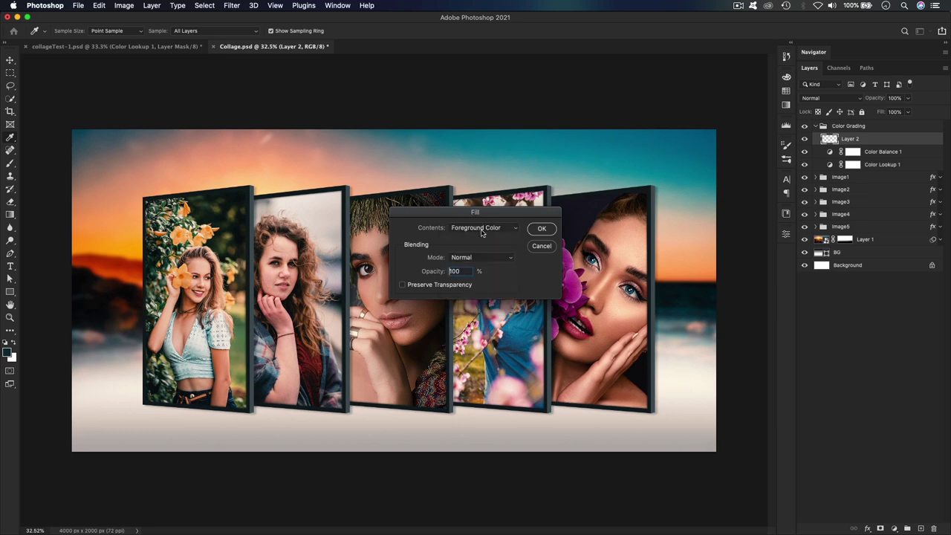
click(542, 229)
key(b)
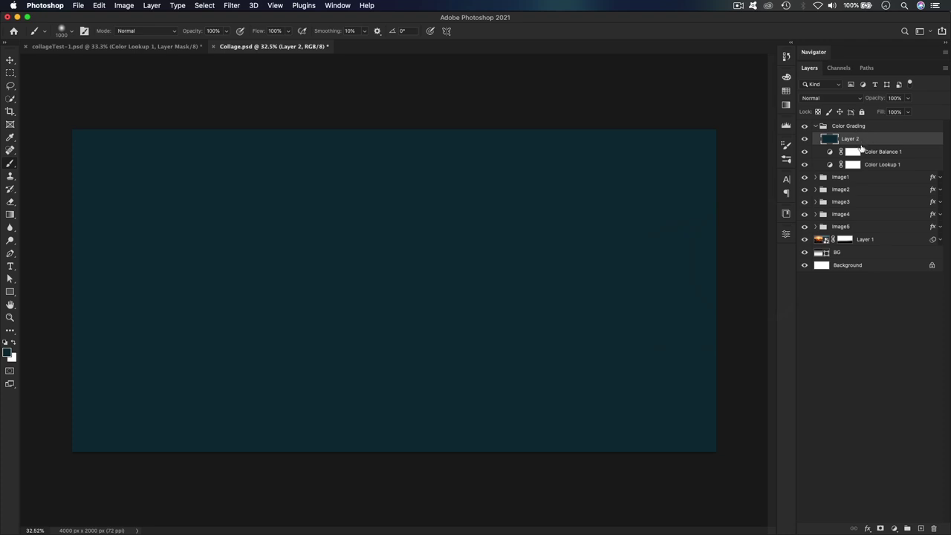
Set the teal Layer 2 to Soft Light blend at 67% opacity and add a layer mask
click(829, 100)
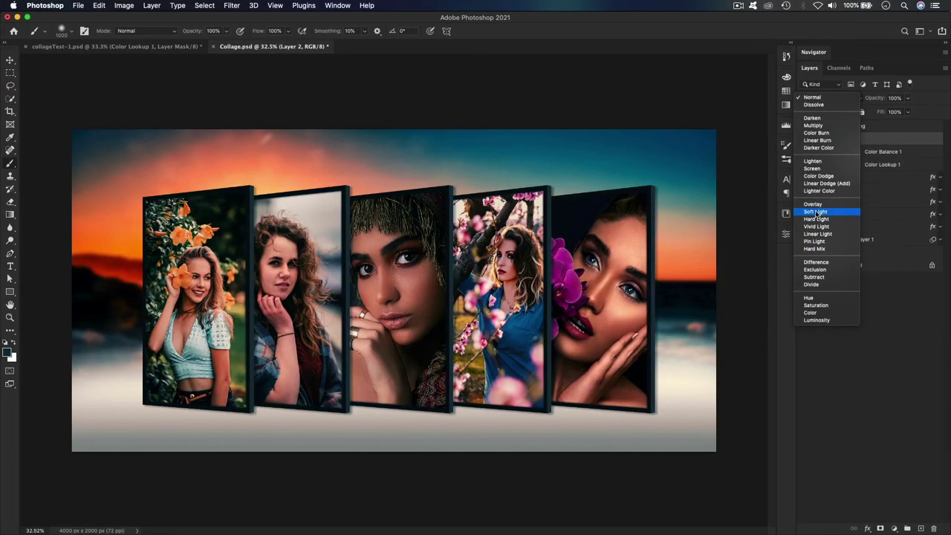
click(817, 211)
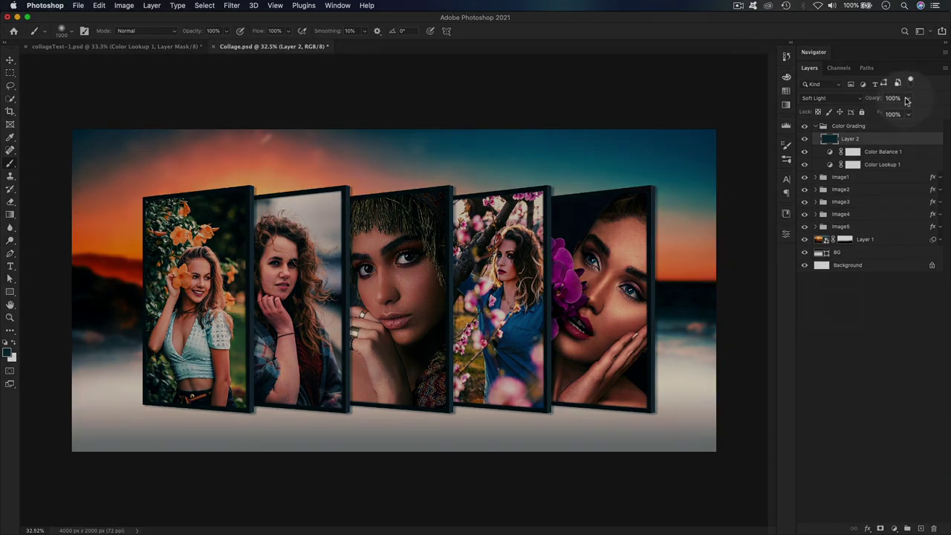
click(907, 99)
drag(908, 111, 894, 113)
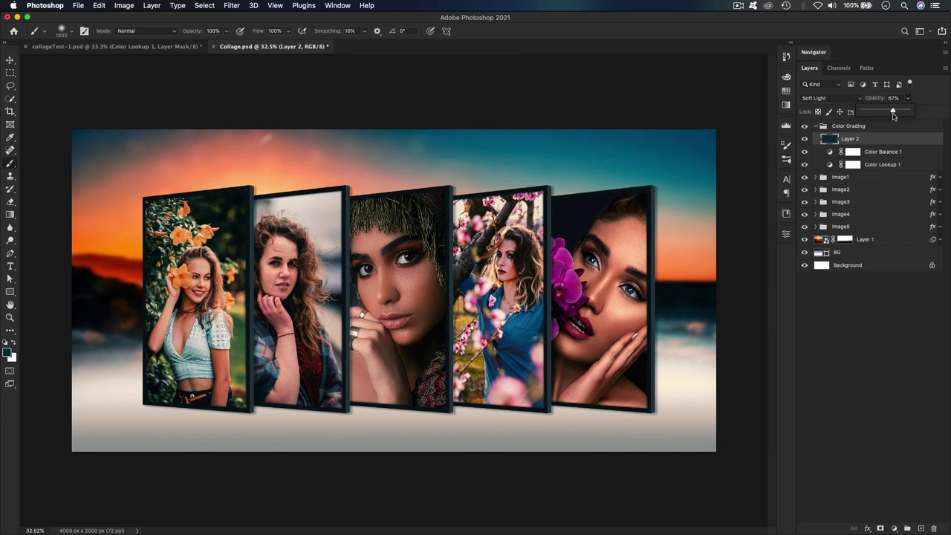
click(934, 104)
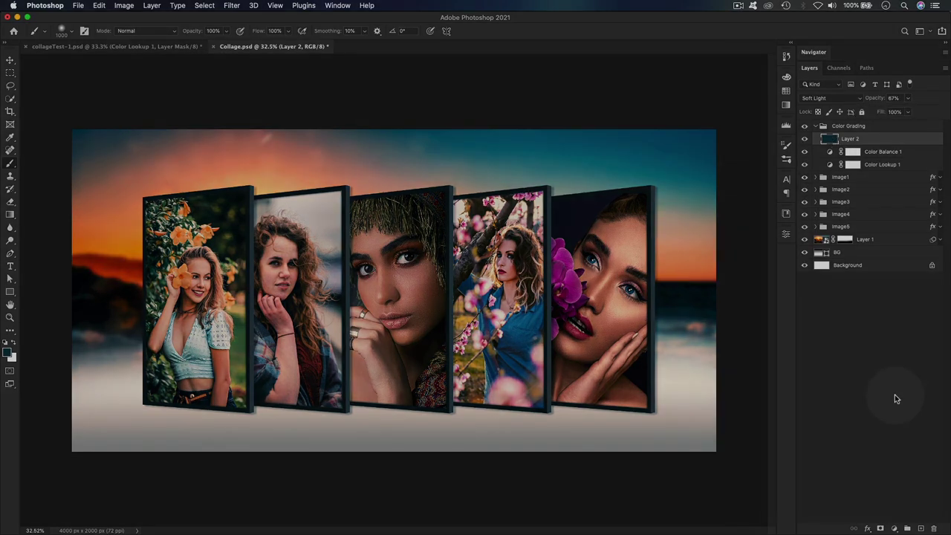
click(881, 528)
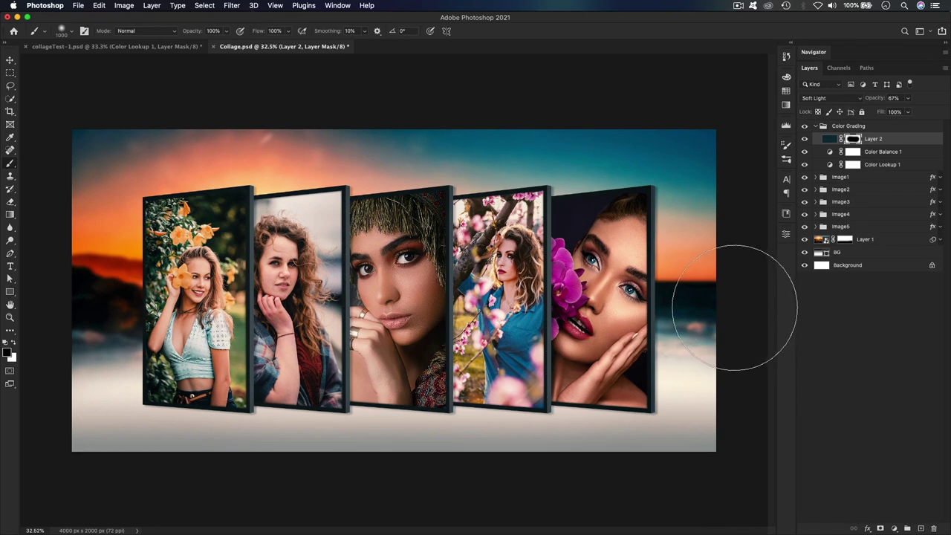
Save the collage and toggle the Color Grading group's visibility to compare
key(v)
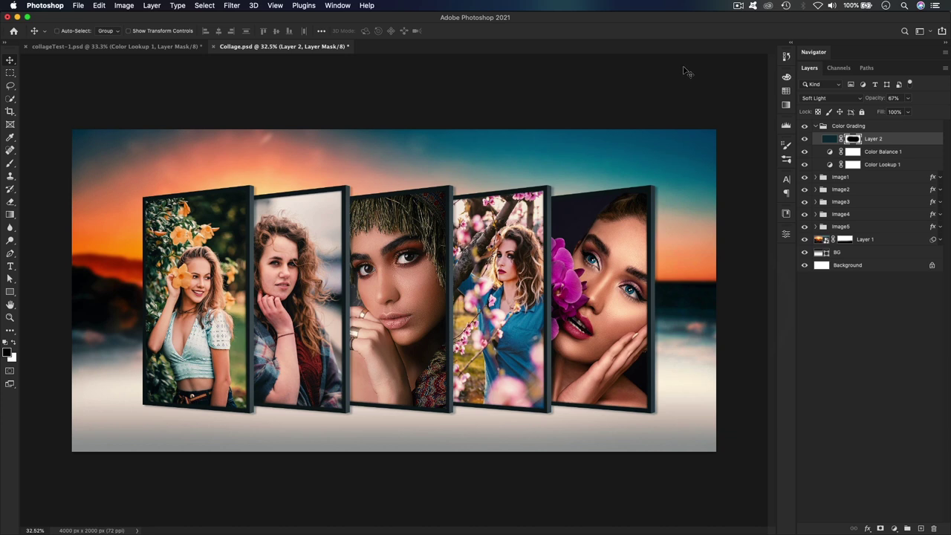
key(super+s)
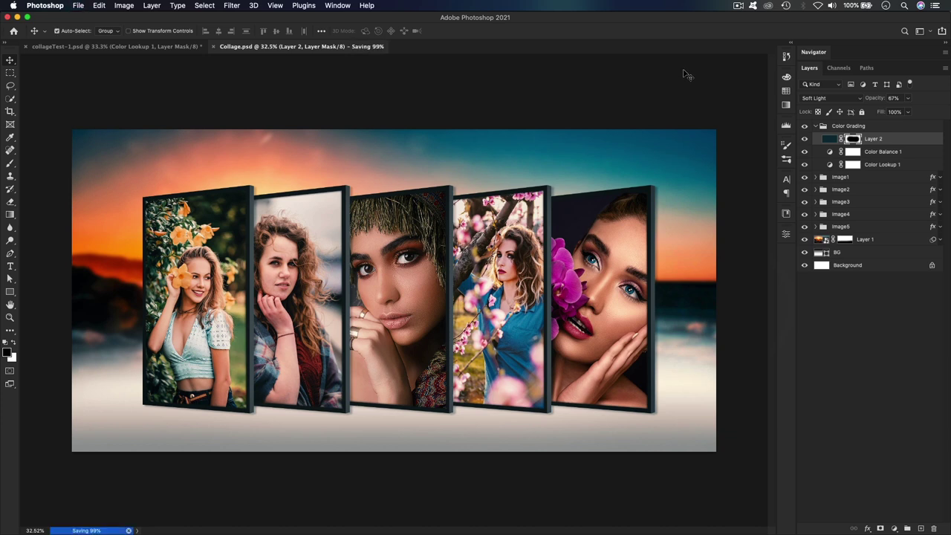
click(816, 126)
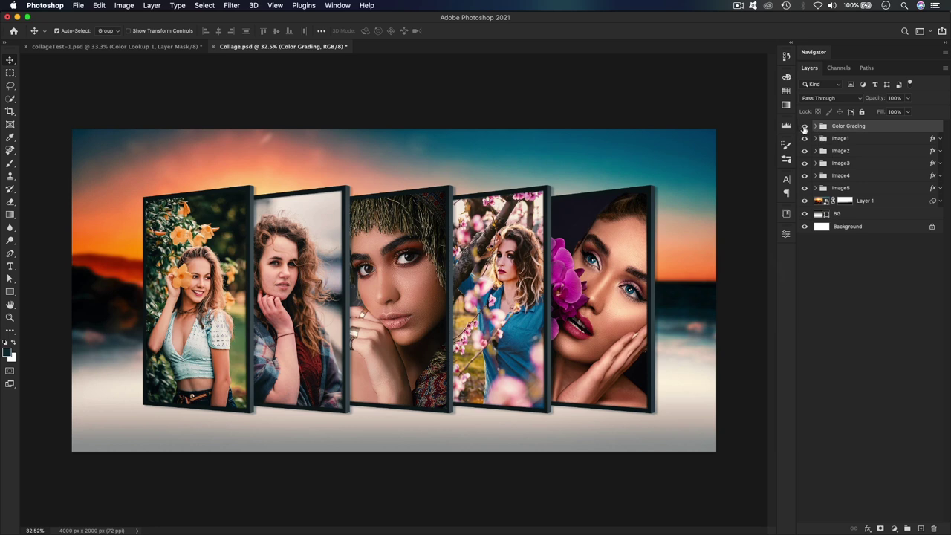
click(804, 127)
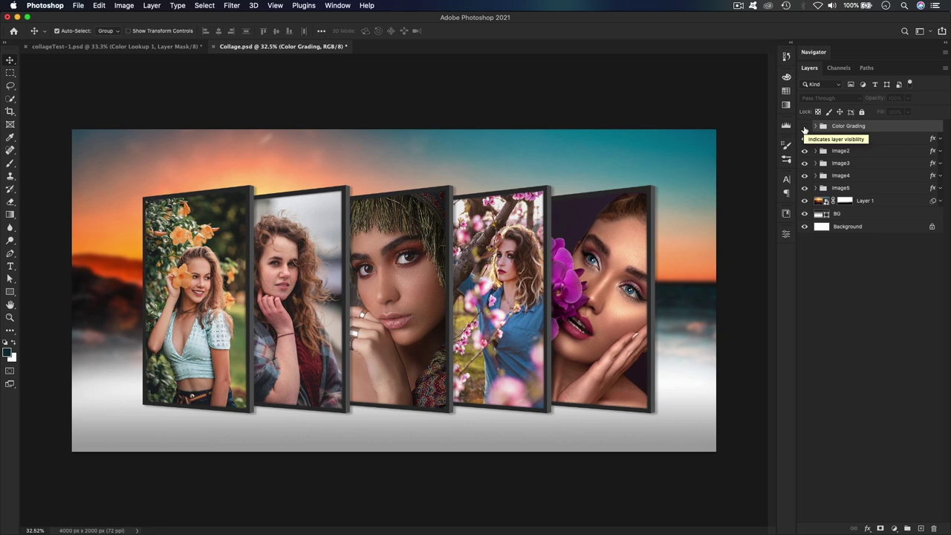
click(804, 127)
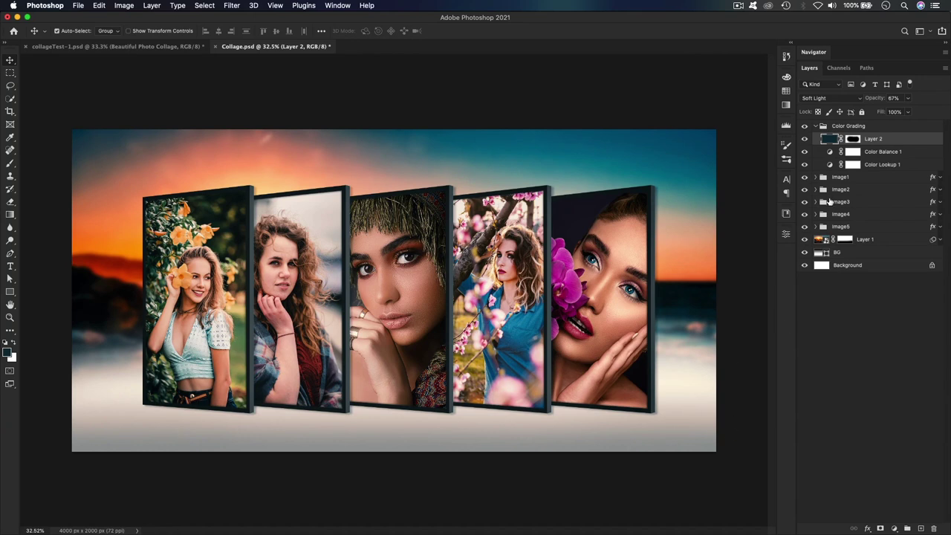
Rename Layer 2 to 'Vignette' and raise its opacity to 89%
double_click(874, 140)
text(Vignette)
key(Return)
click(908, 98)
drag(909, 113, 918, 116)
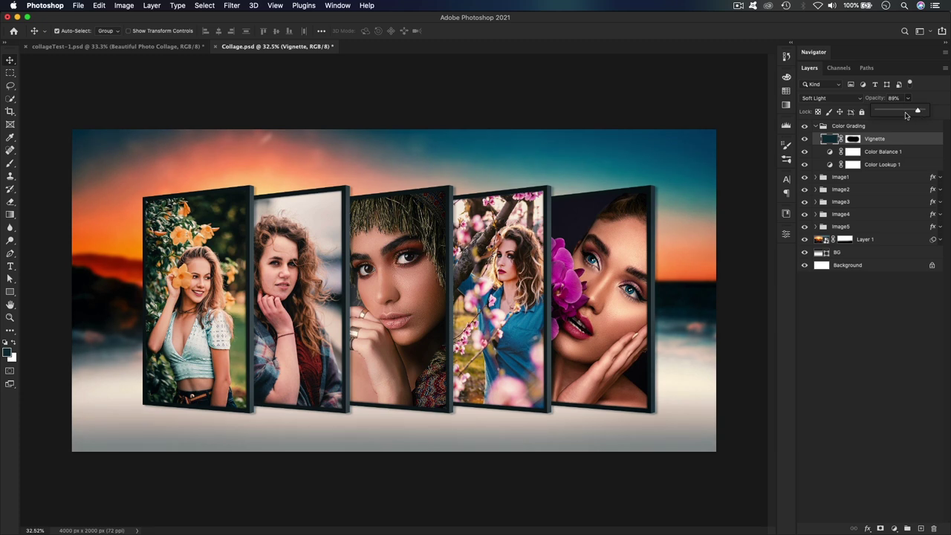
click(939, 109)
click(862, 126)
click(815, 125)
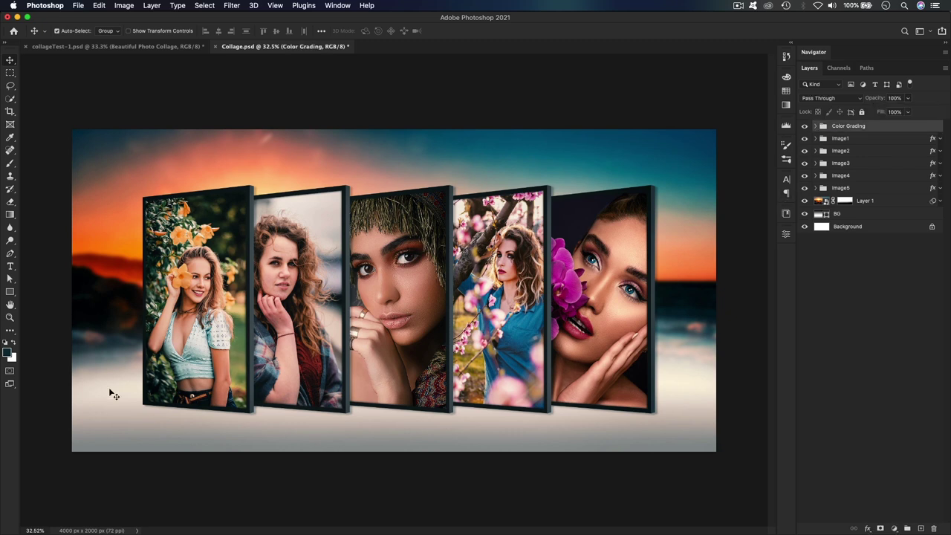
Type the title 'Beautiful Photo Collage' in Ananda Black below the portraits
click(10, 266)
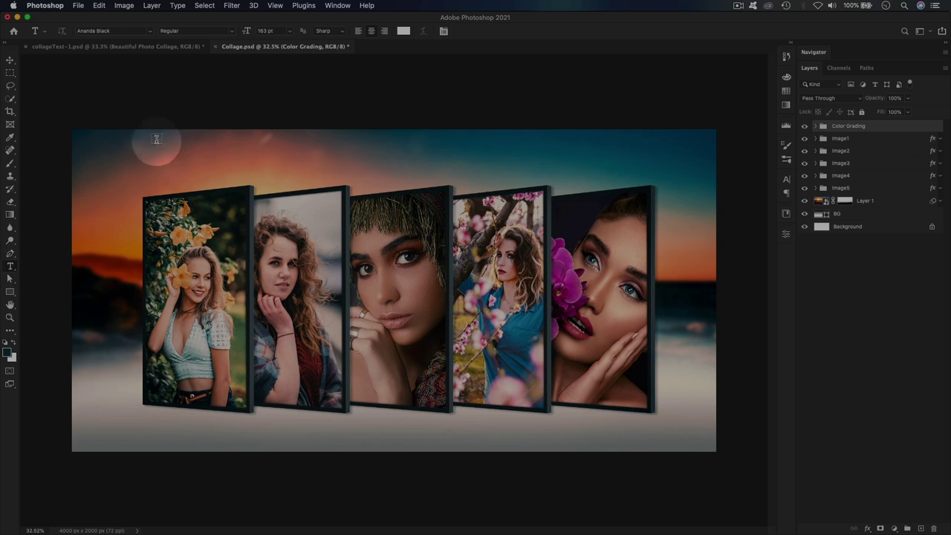
click(150, 32)
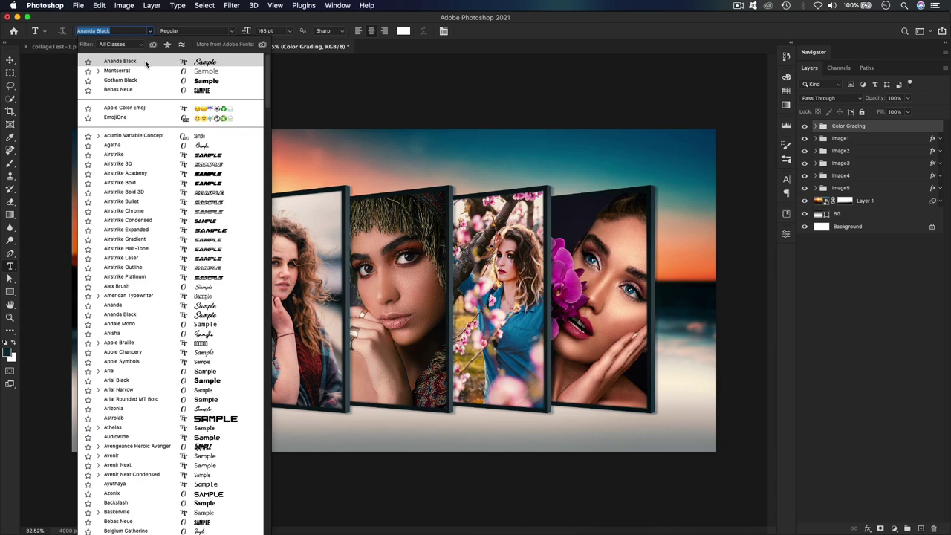
click(145, 63)
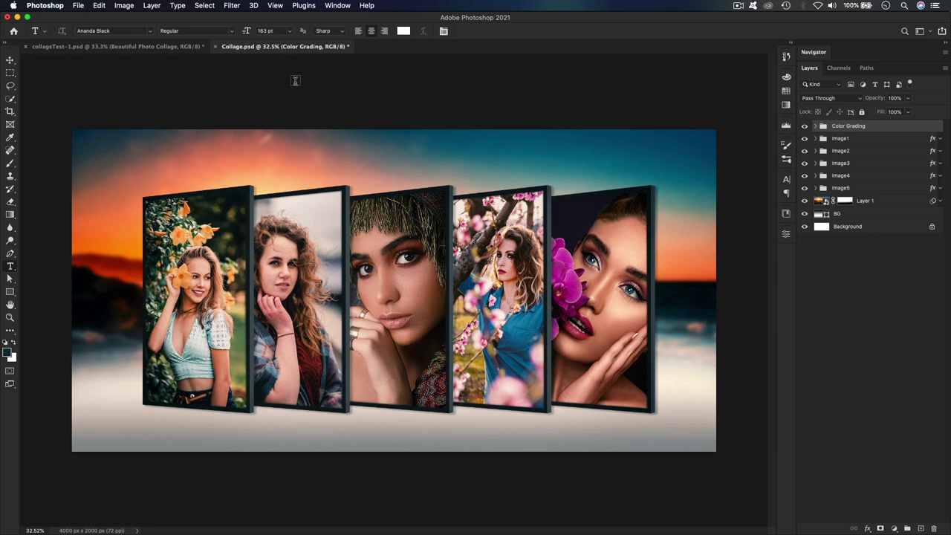
click(266, 32)
click(373, 417)
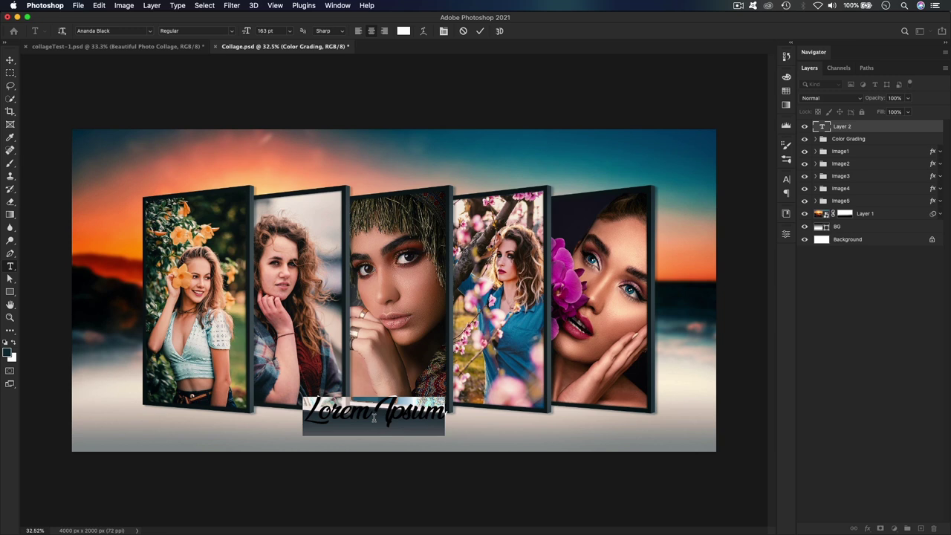
text(P)
text(h)
text(eau)
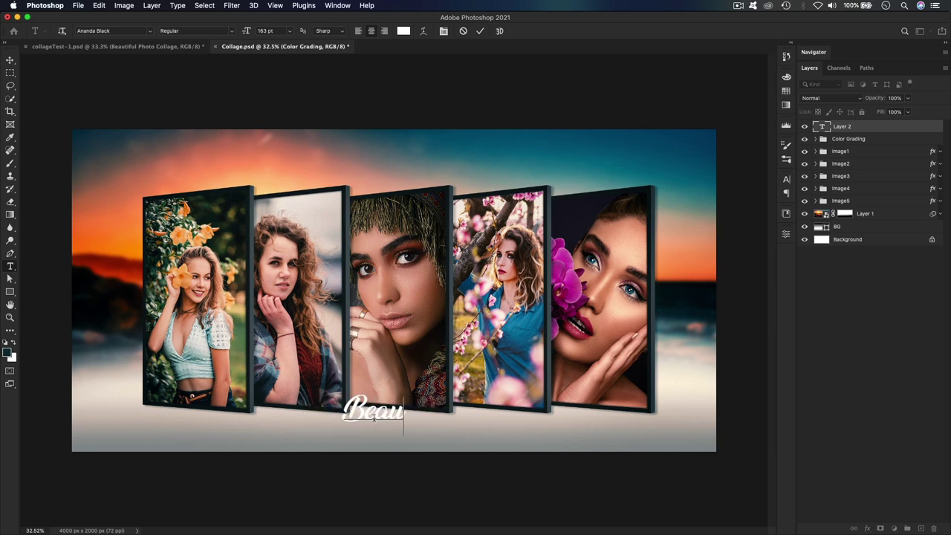
text(tifu)
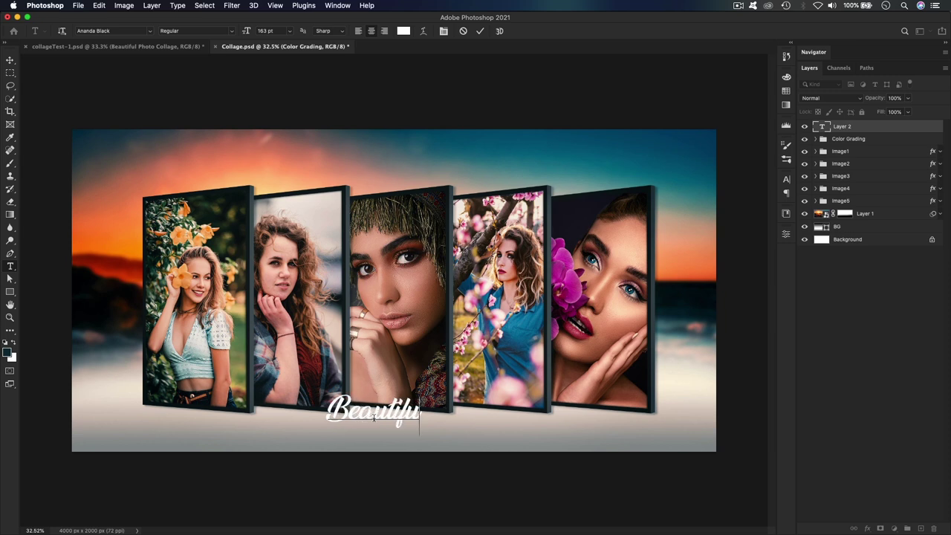
text(l P)
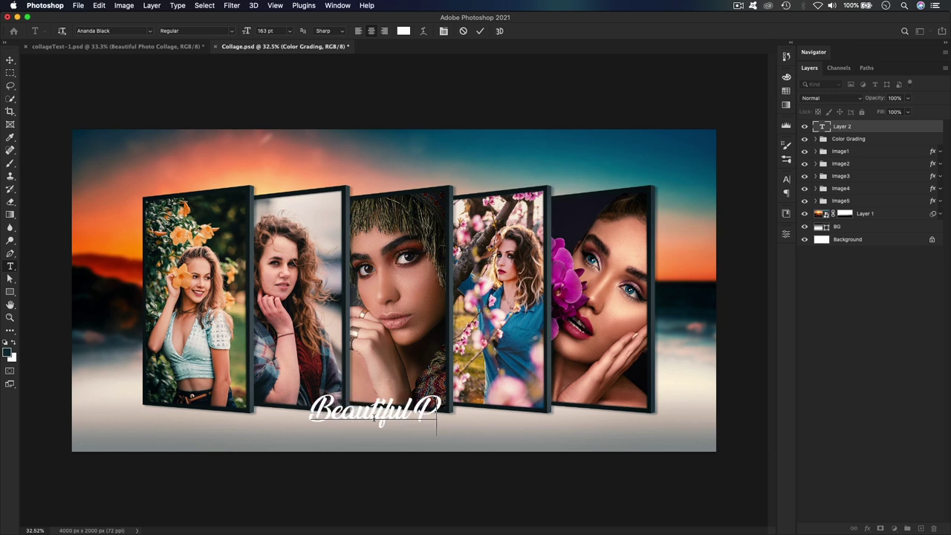
text(ho)
text(to)
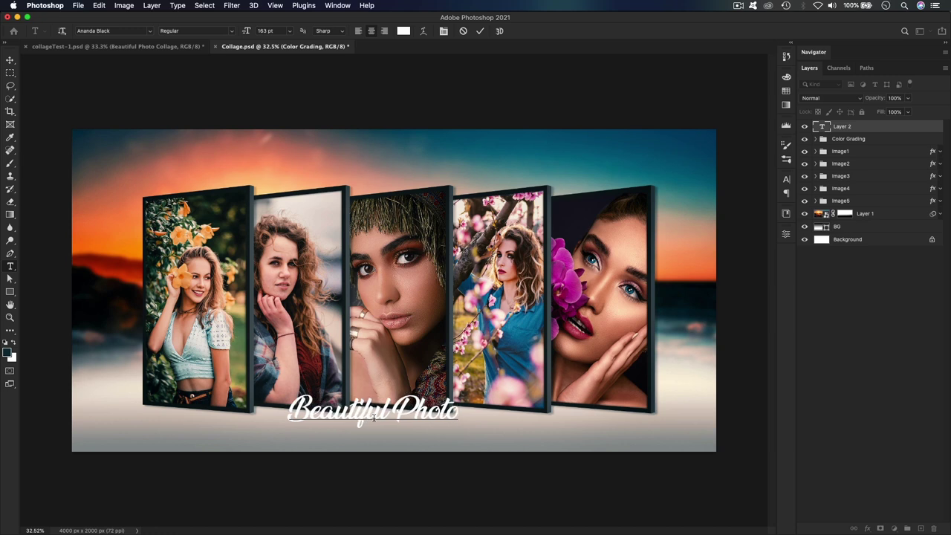
text( Colla)
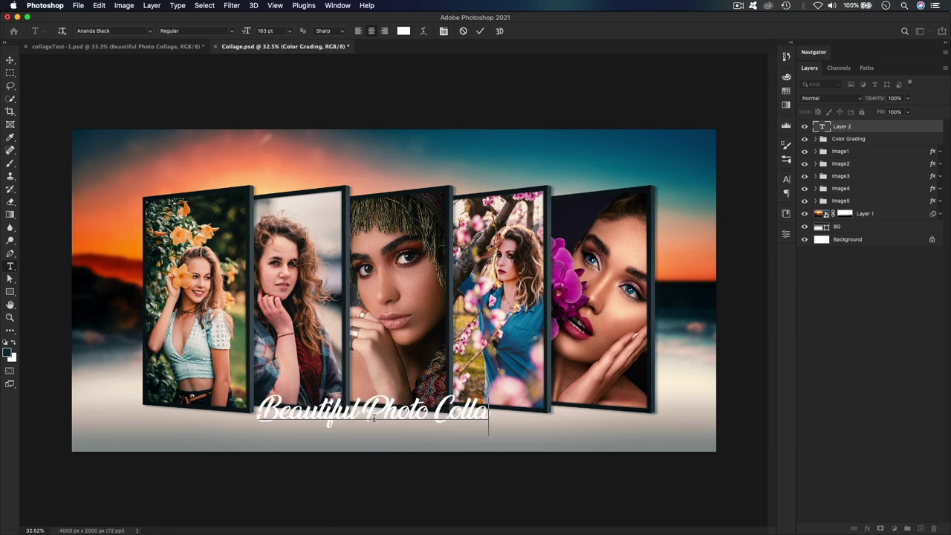
text(ge)
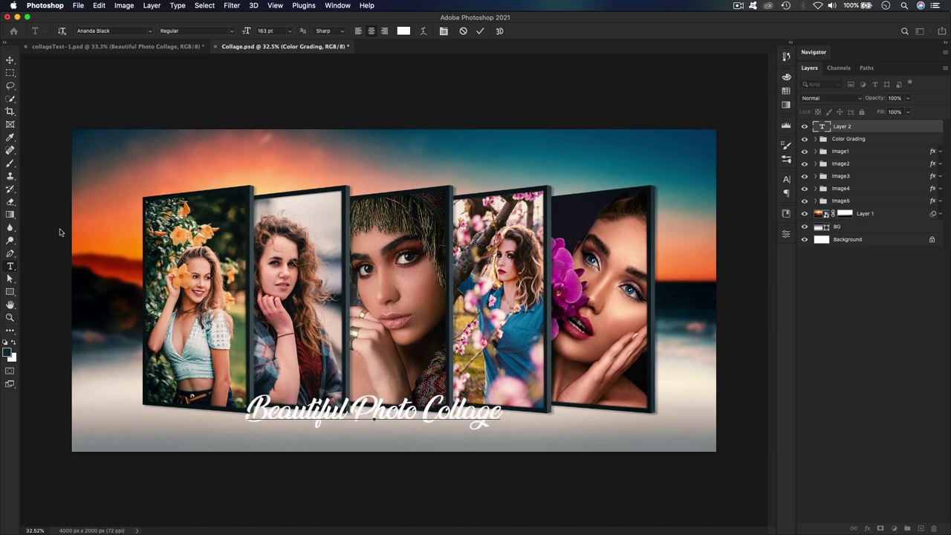
click(11, 61)
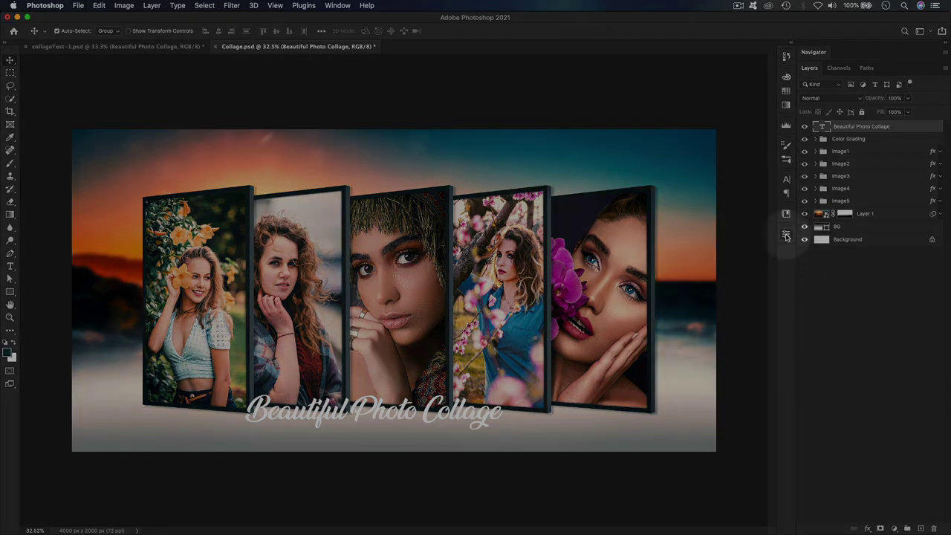
Select the whole title text and set its font size to 180 pt
click(786, 234)
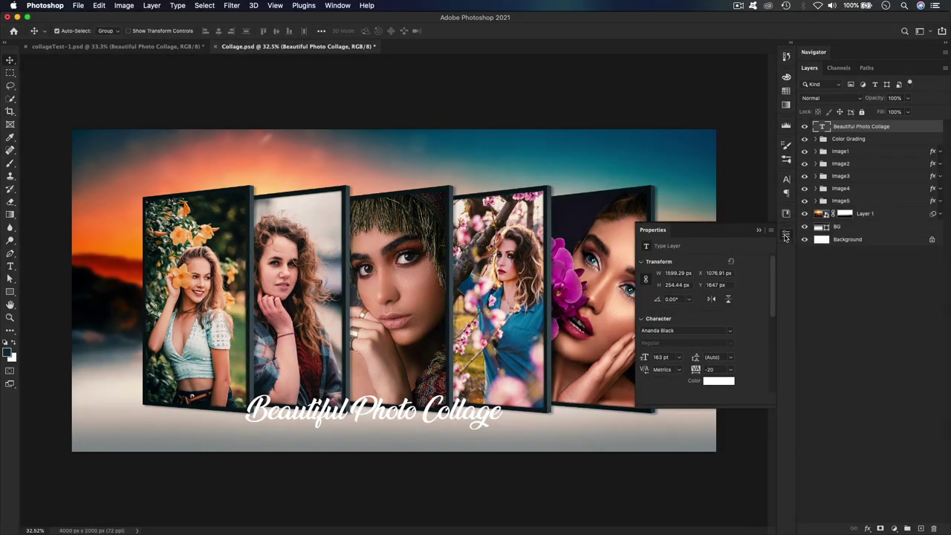
click(787, 234)
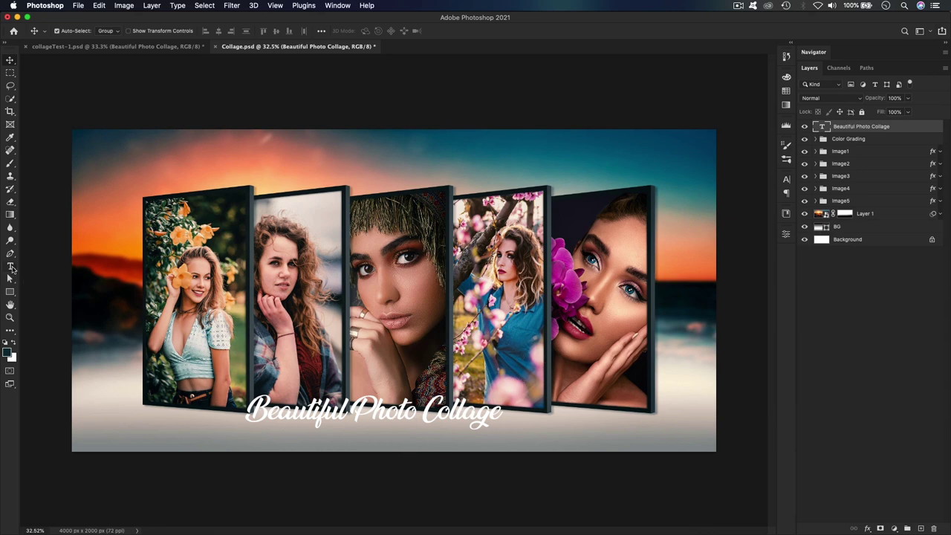
click(10, 267)
click(284, 409)
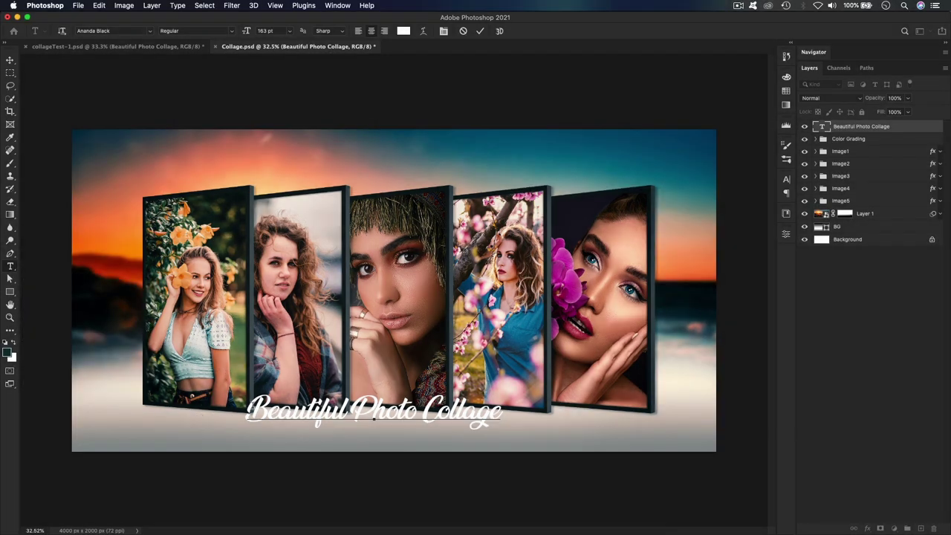
drag(247, 410, 535, 407)
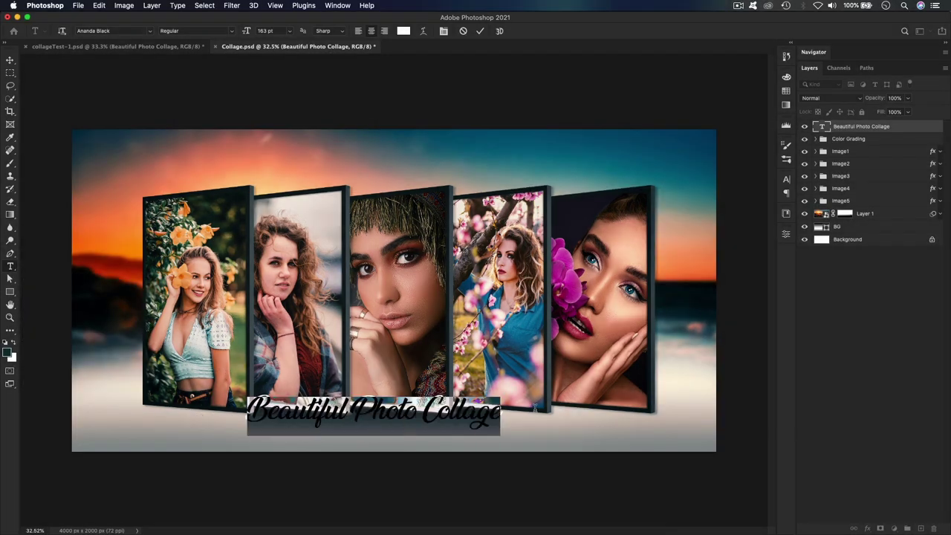
click(289, 31)
click(287, 31)
click(289, 33)
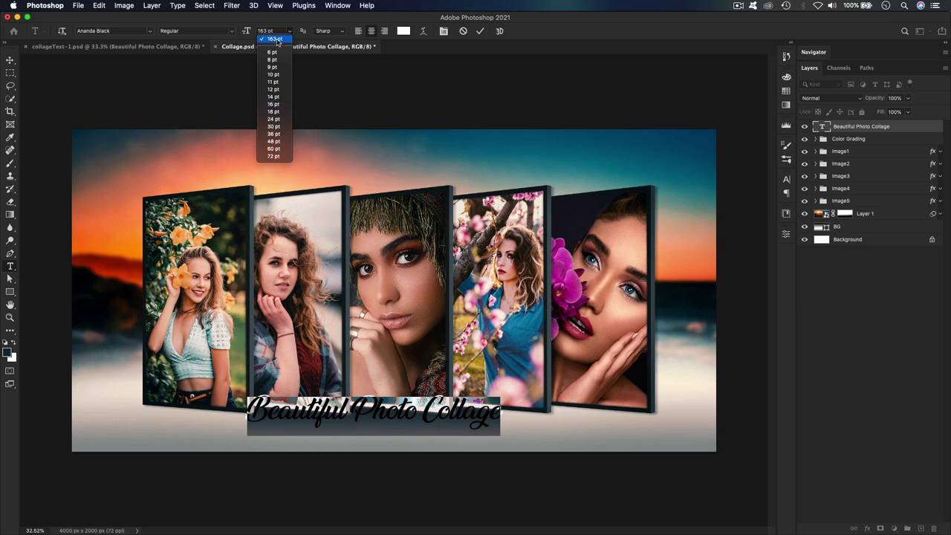
click(276, 41)
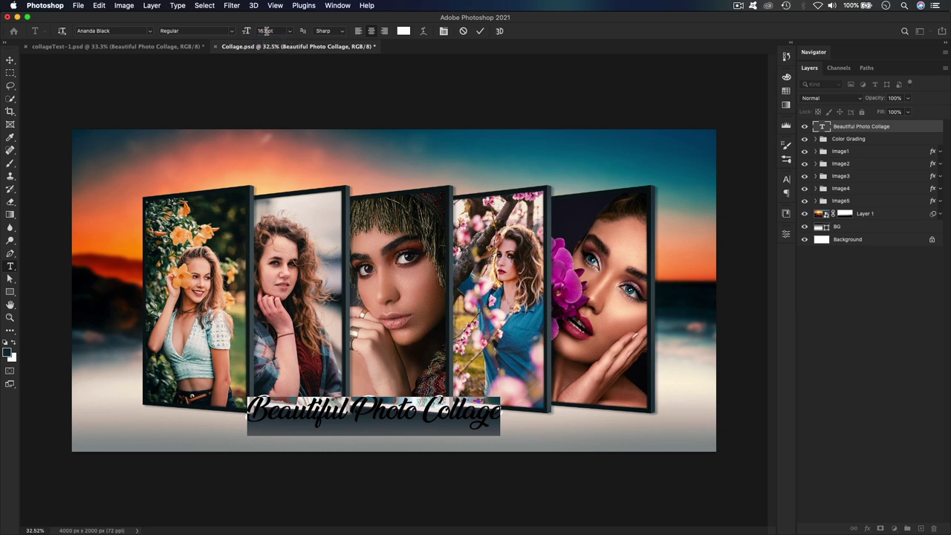
double_click(265, 31)
text(180)
key(Return)
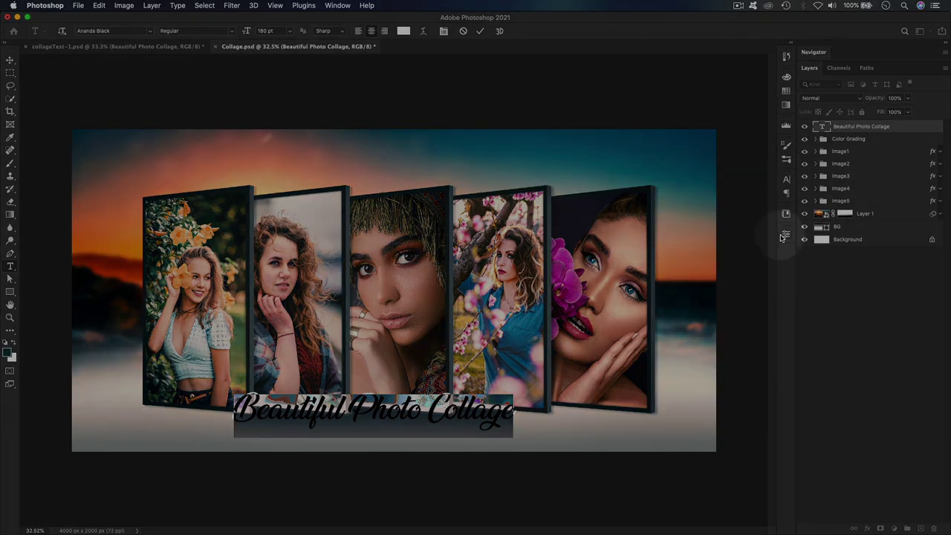
Enlarge the title font size further with the Properties panel's size control
click(786, 234)
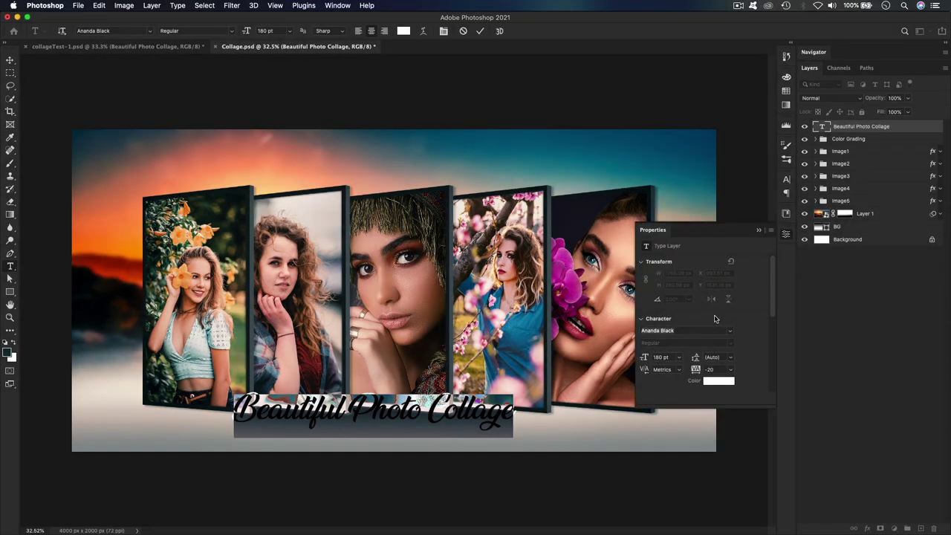
click(681, 358)
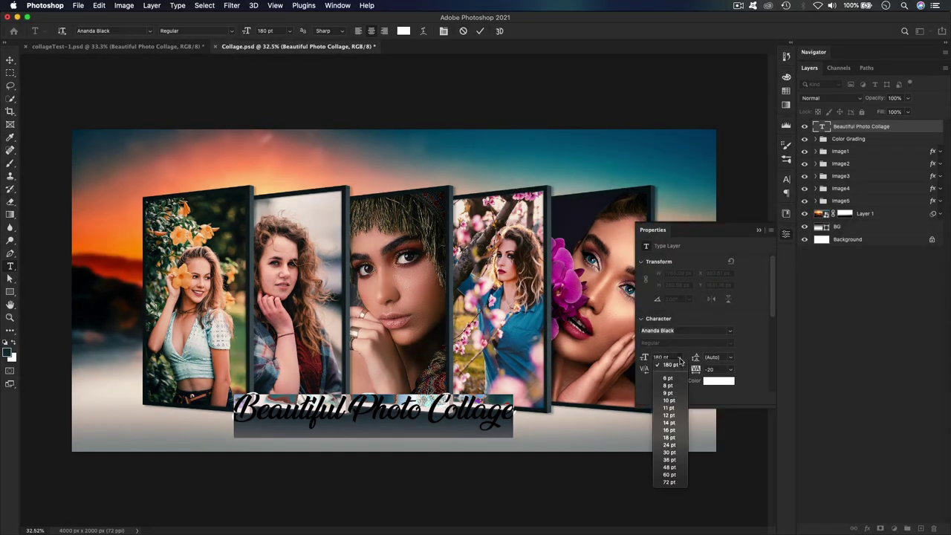
click(680, 351)
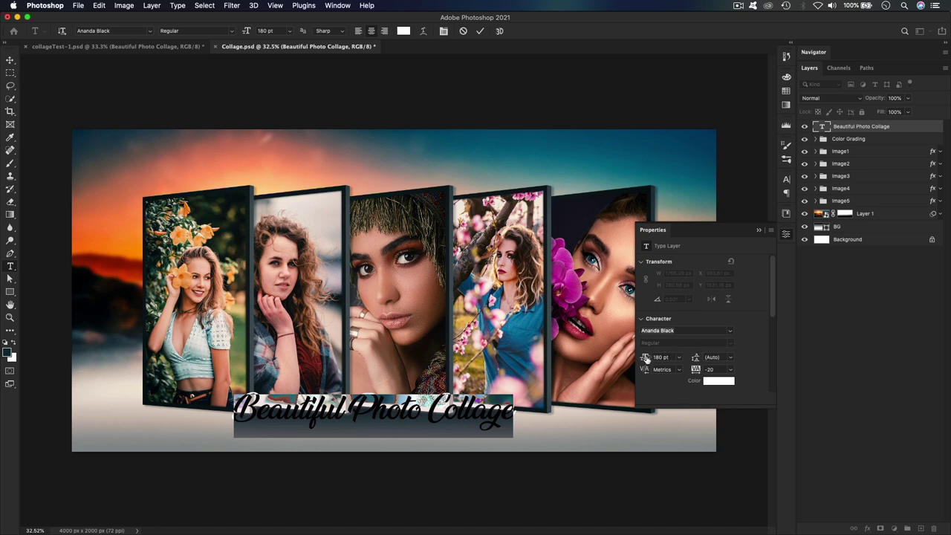
drag(643, 357, 682, 359)
click(786, 235)
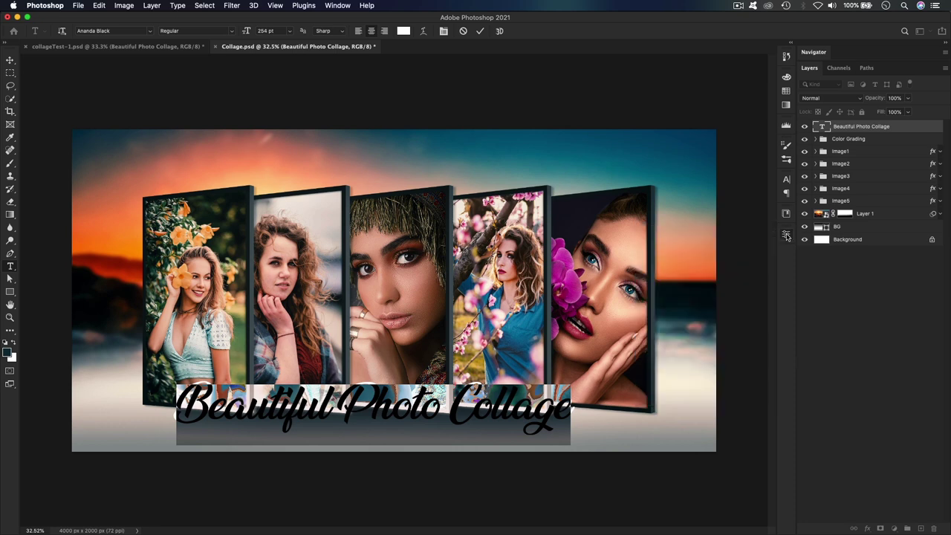
Shift the title slightly right and add a drop shadow at about 76% opacity
click(10, 60)
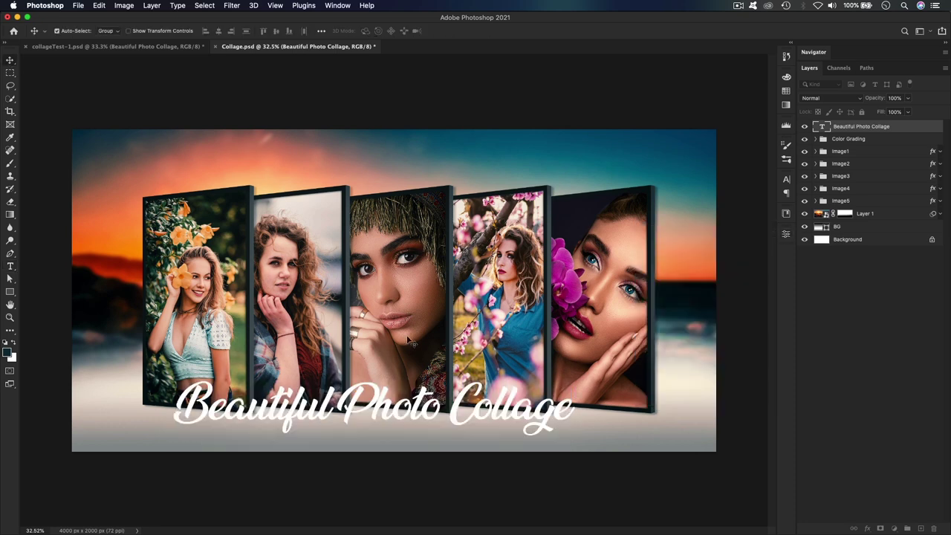
drag(426, 414, 450, 422)
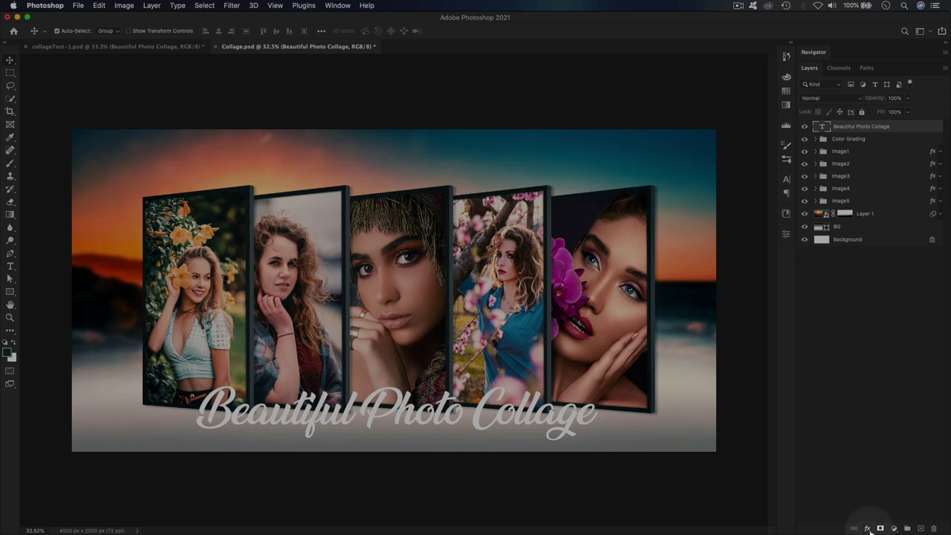
click(868, 529)
click(884, 503)
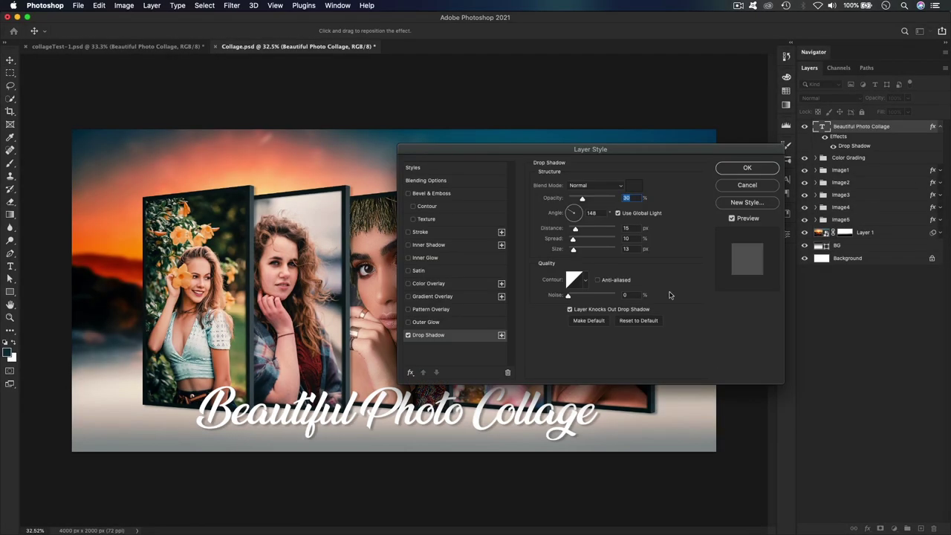
drag(550, 149, 630, 118)
drag(661, 169, 684, 173)
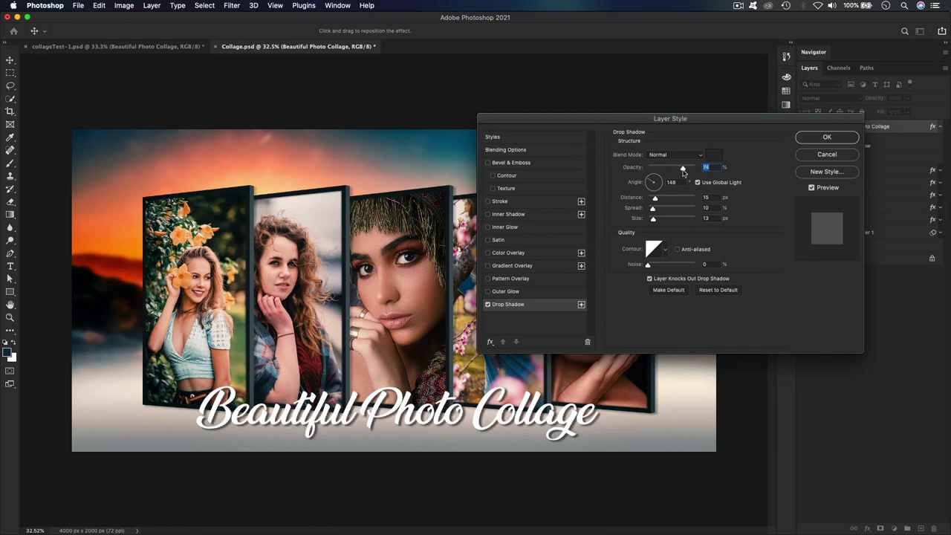
click(823, 138)
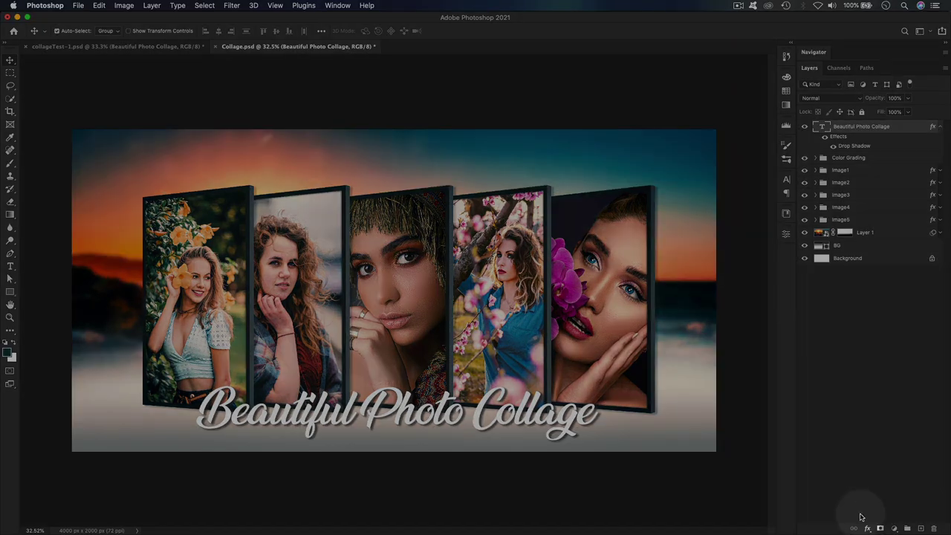
Add an Outer Glow to the title coloured with dark teal sampled from the lake
click(868, 528)
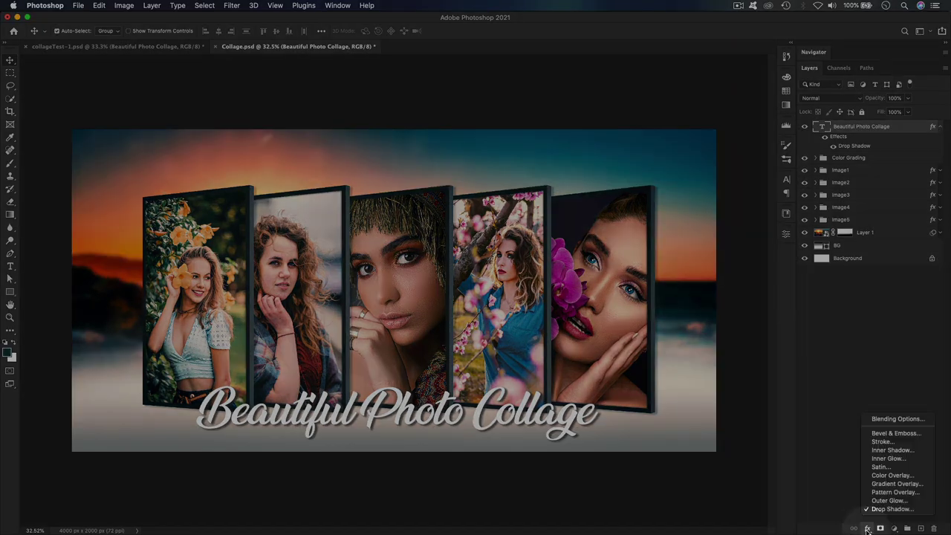
click(888, 501)
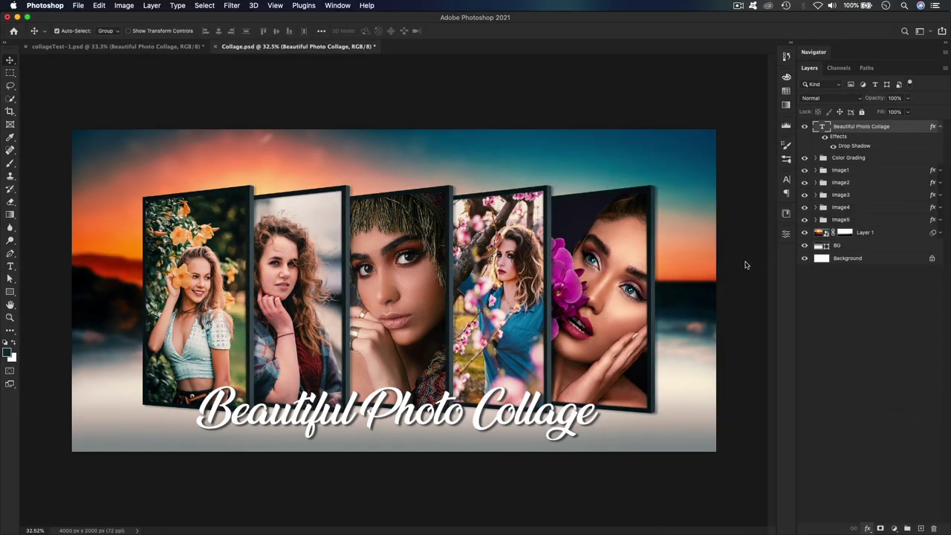
drag(598, 121, 258, 275)
click(345, 344)
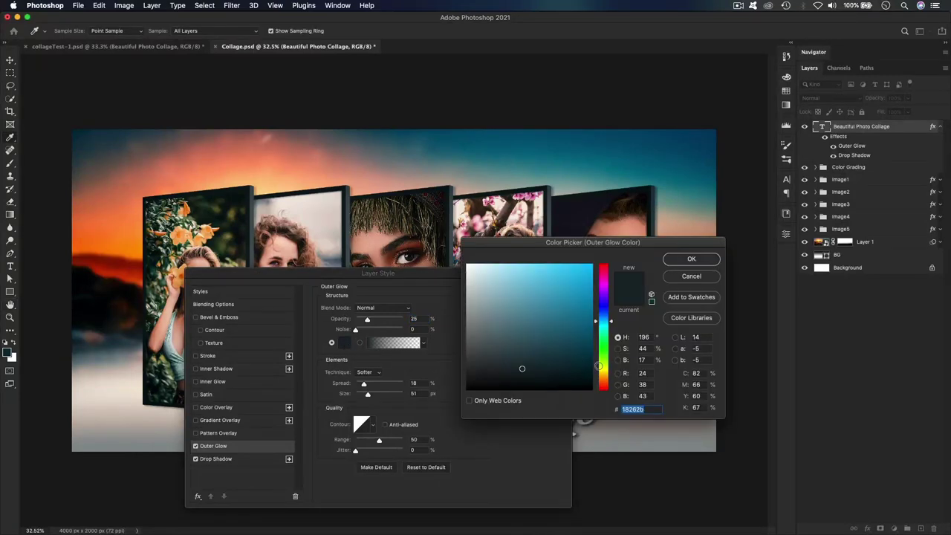
drag(669, 246, 461, 212)
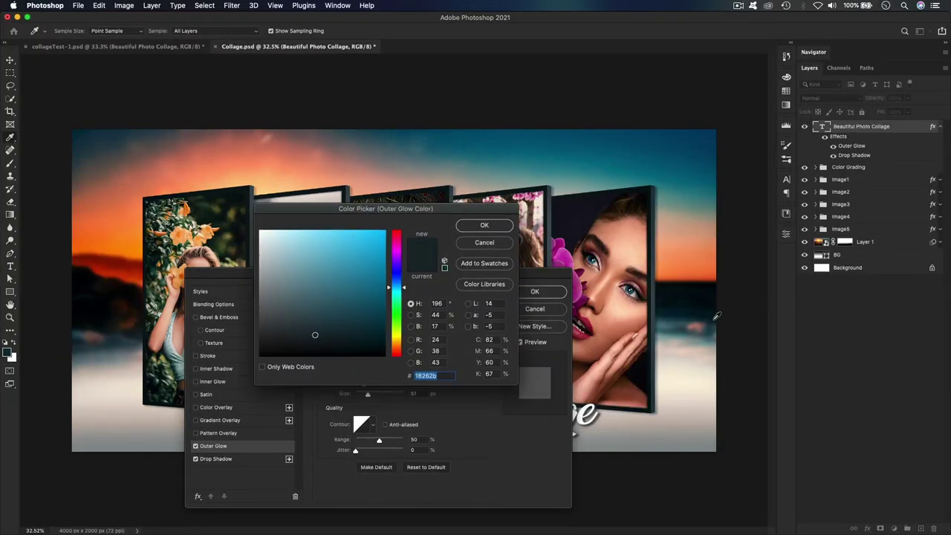
click(709, 317)
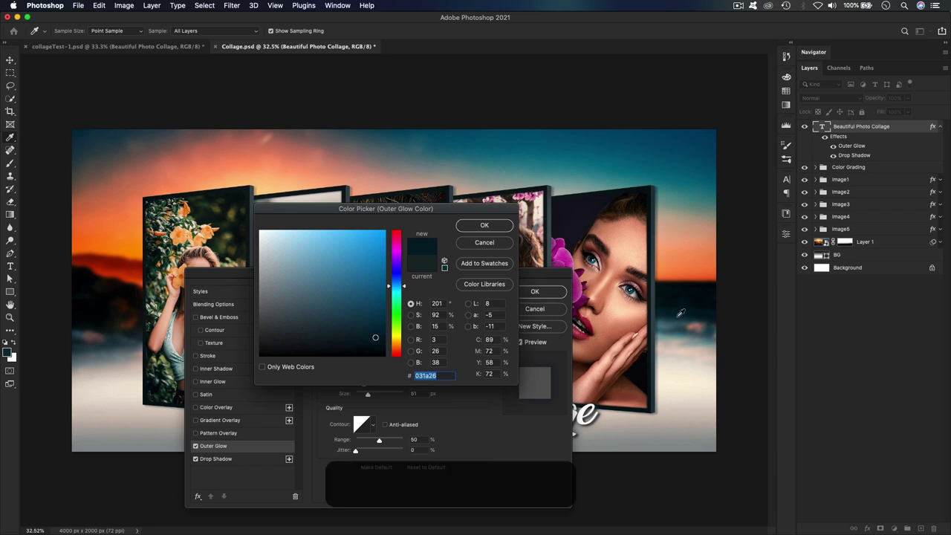
click(680, 327)
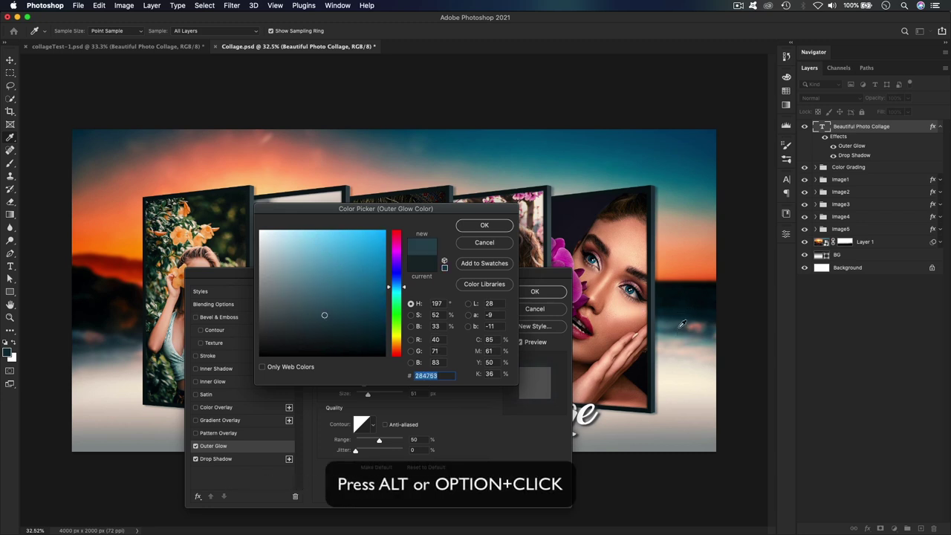
click(680, 319)
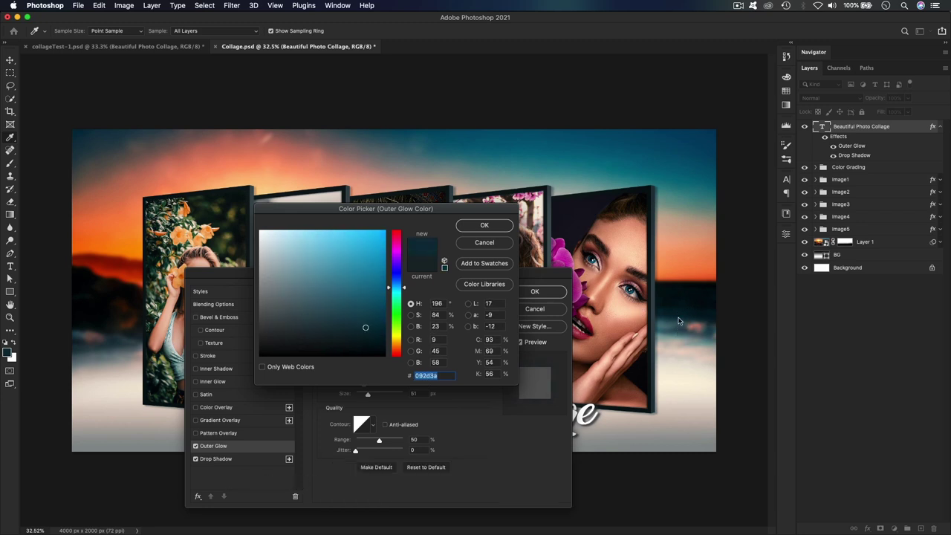
click(484, 225)
Set the outer glow to opacity 31 and spread 27, apply it, and collapse the effects list
drag(452, 273, 669, 193)
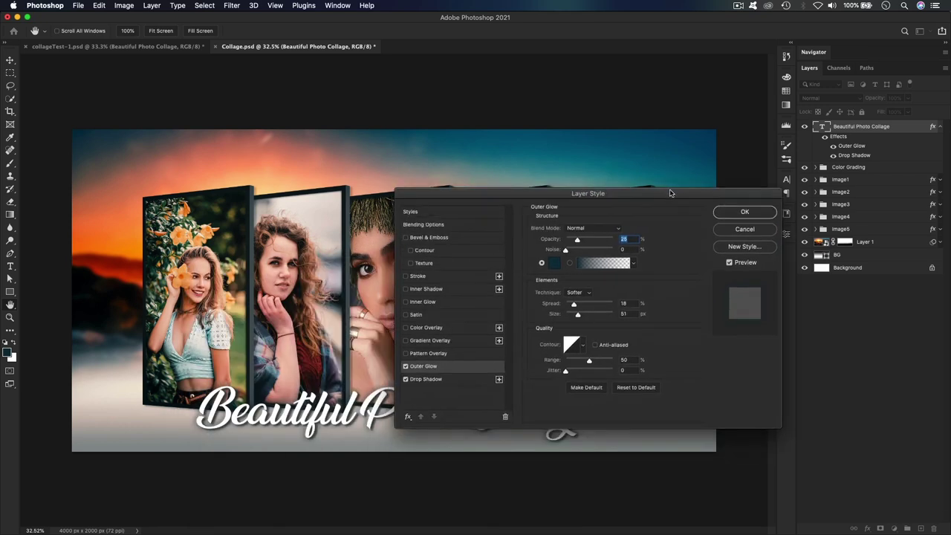
drag(579, 241, 581, 243)
drag(574, 306, 576, 307)
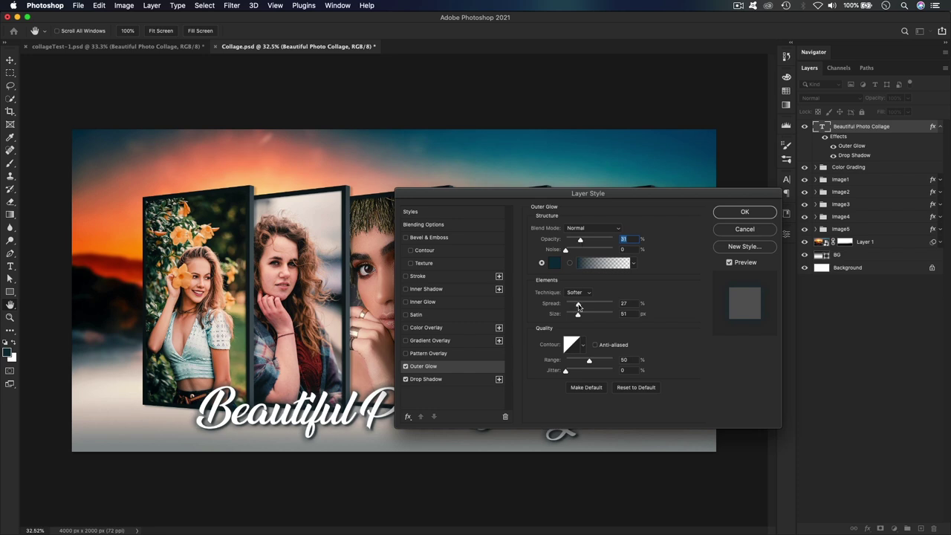
click(579, 306)
click(727, 216)
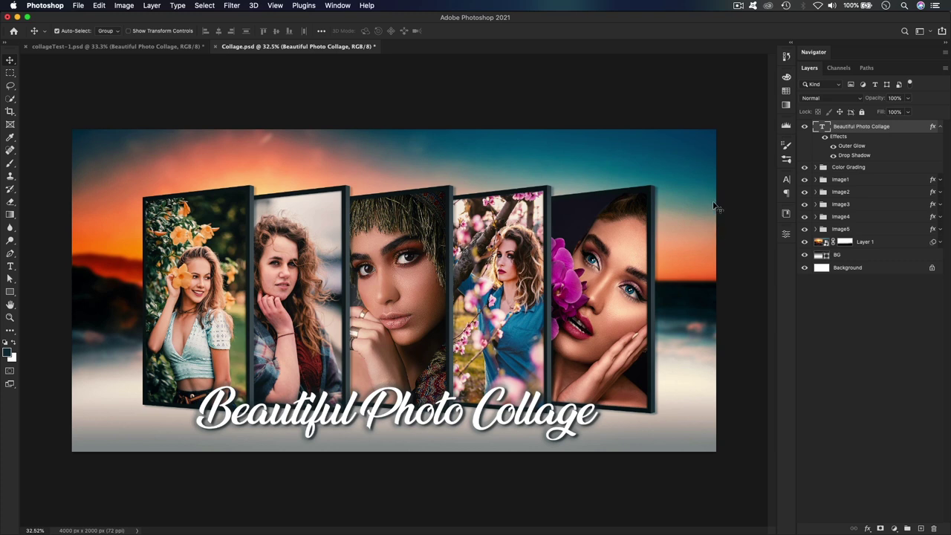
click(939, 127)
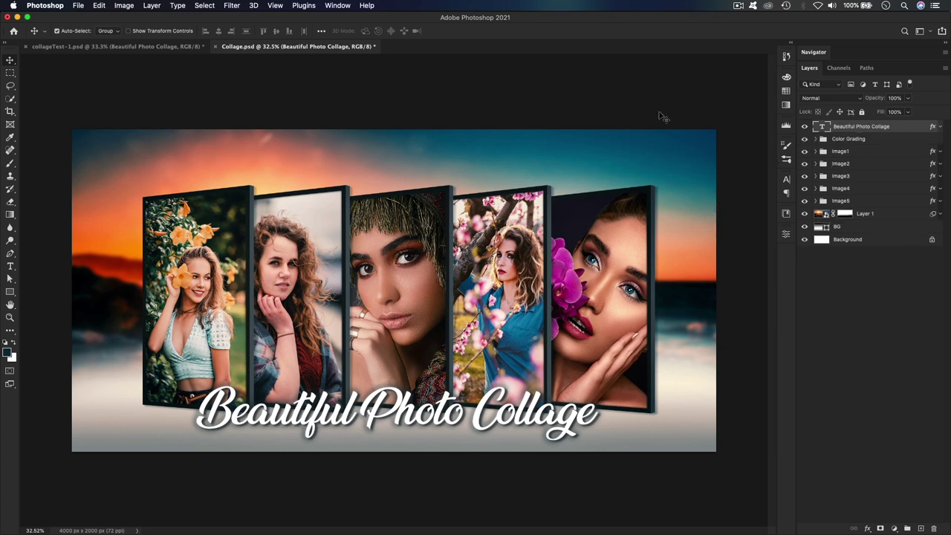
Save Collage.psd
key(super+s)
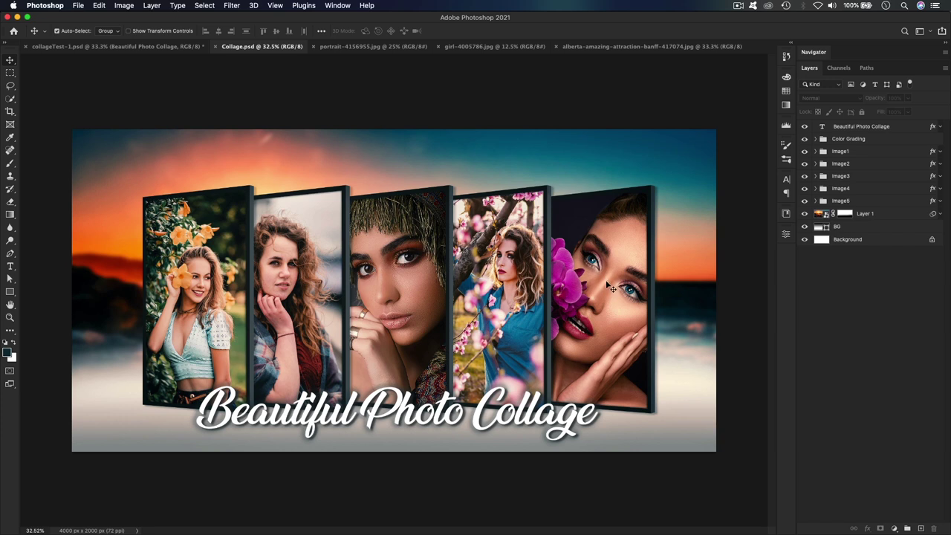
Zoom the collage to 33.3%, expand the Image5 group and select its FrameShadow layer
scroll(611, 283, down, 1)
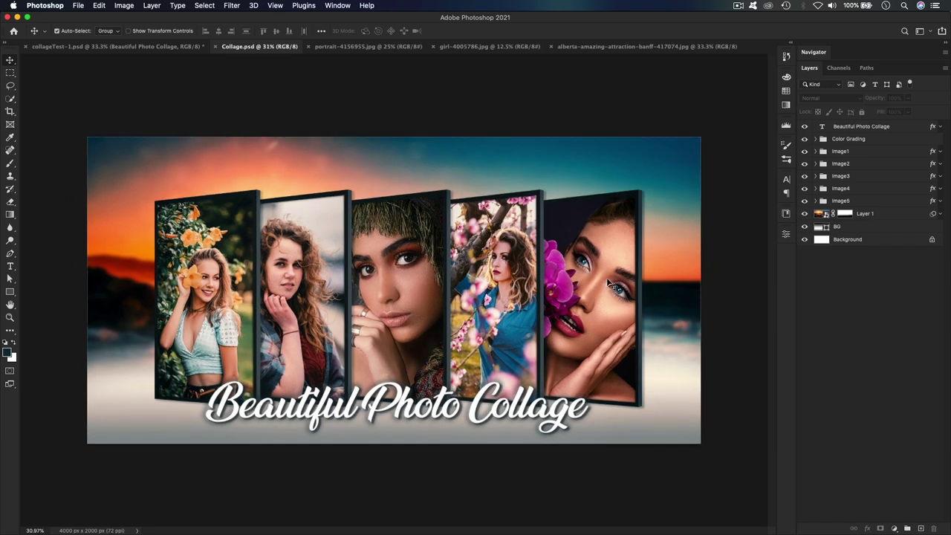
click(634, 162)
key(super+equal)
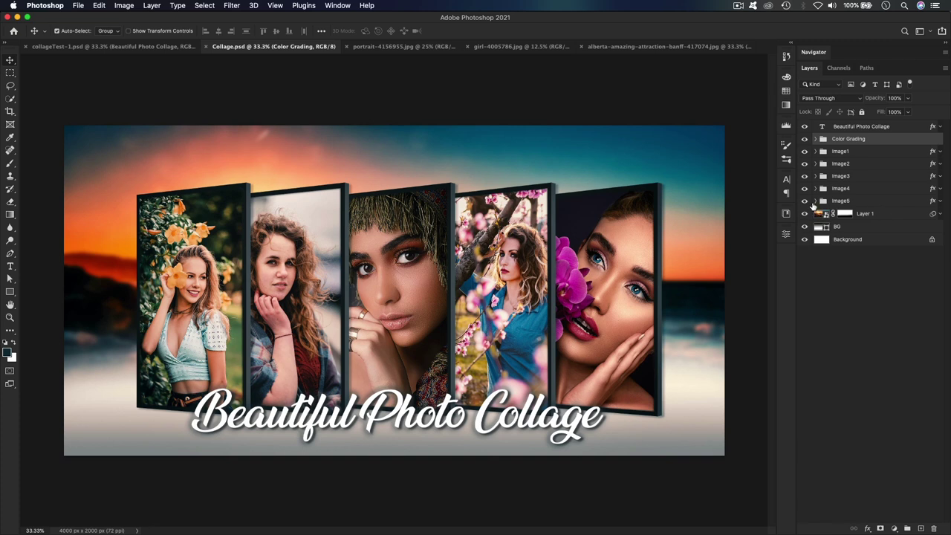
click(815, 201)
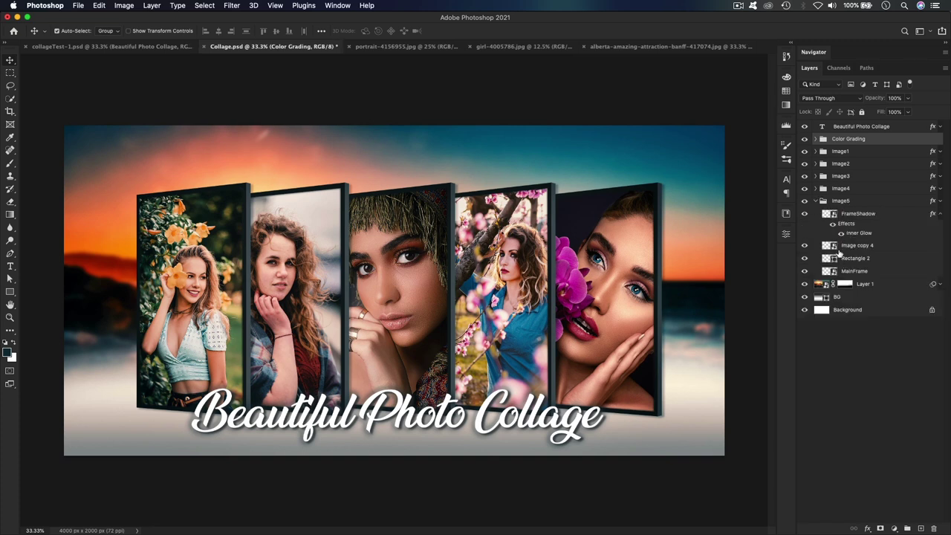
click(934, 218)
Convert the portrait-4156955.jpg Background to a smart object and drop it into Rectangle 26.psb
double_click(827, 247)
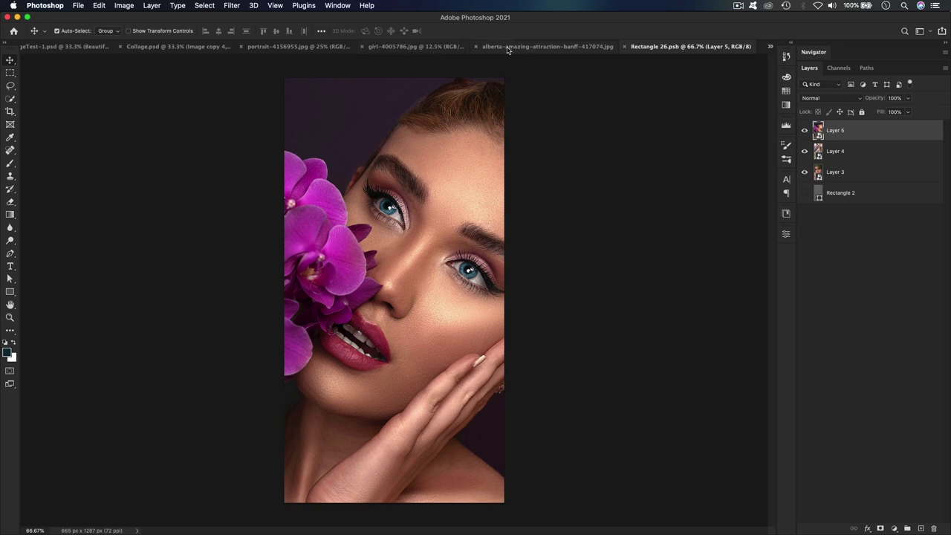
click(282, 49)
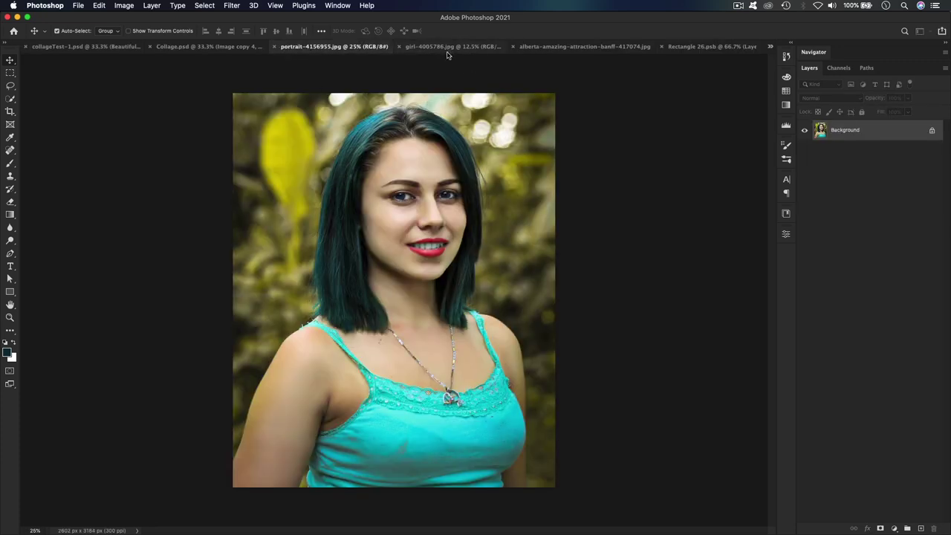
right_click(856, 134)
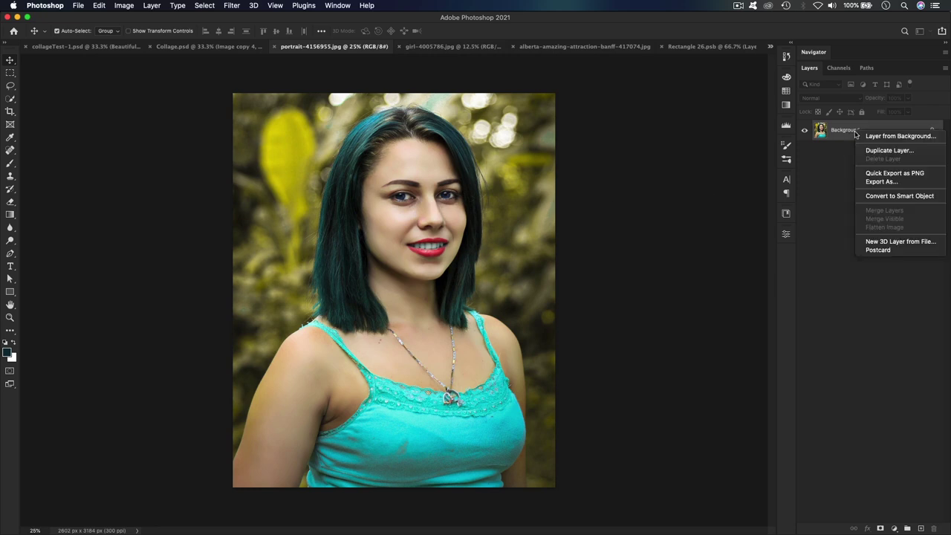
click(884, 196)
drag(393, 217, 703, 49)
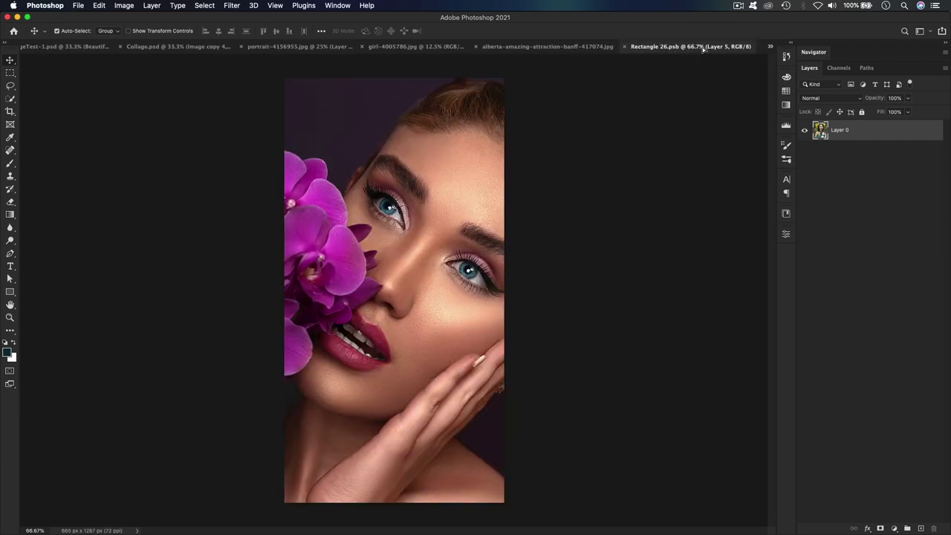
drag(415, 277, 419, 278)
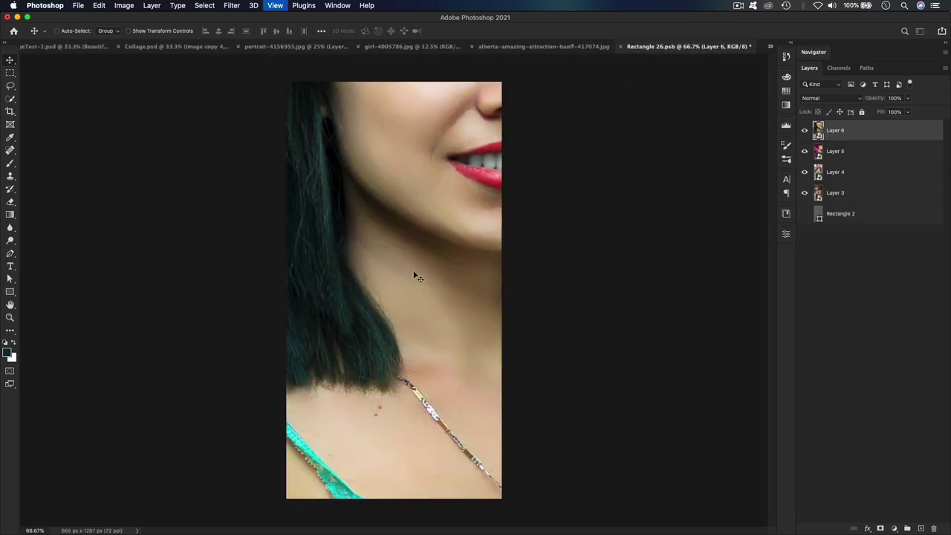
Scale and shift the teal-haired portrait to fit the frame, then save the smart object
key(super+minus)
key(super+minus)
key(super+minus)
key(super+minus)
key(super+minus)
key(super+t)
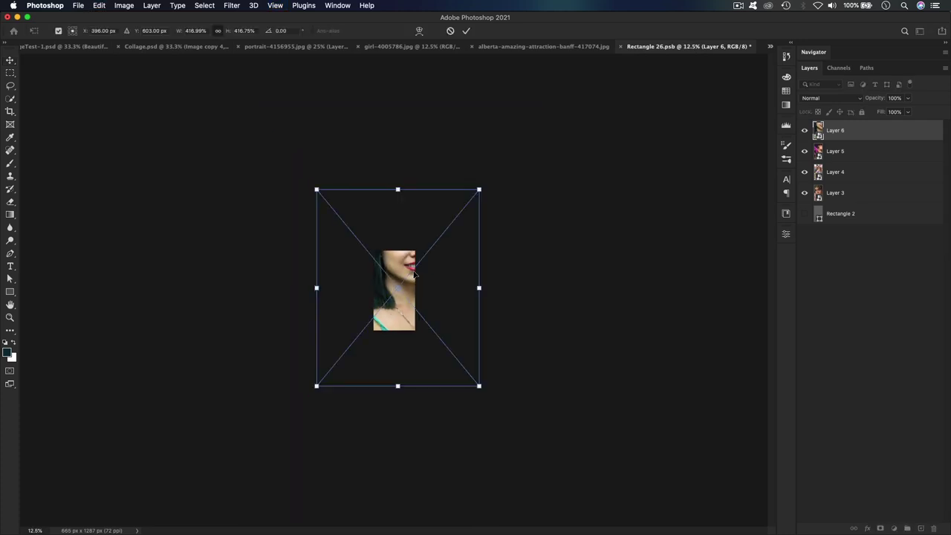
drag(478, 386, 434, 332)
drag(314, 188, 360, 241)
key(super+equal)
key(super+equal)
key(super+equal)
key(super+equal)
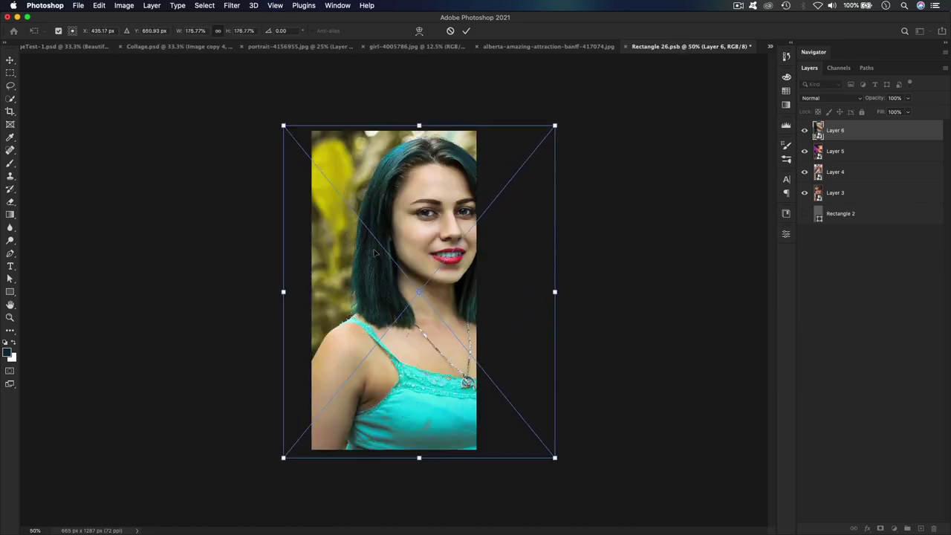
drag(435, 217, 406, 219)
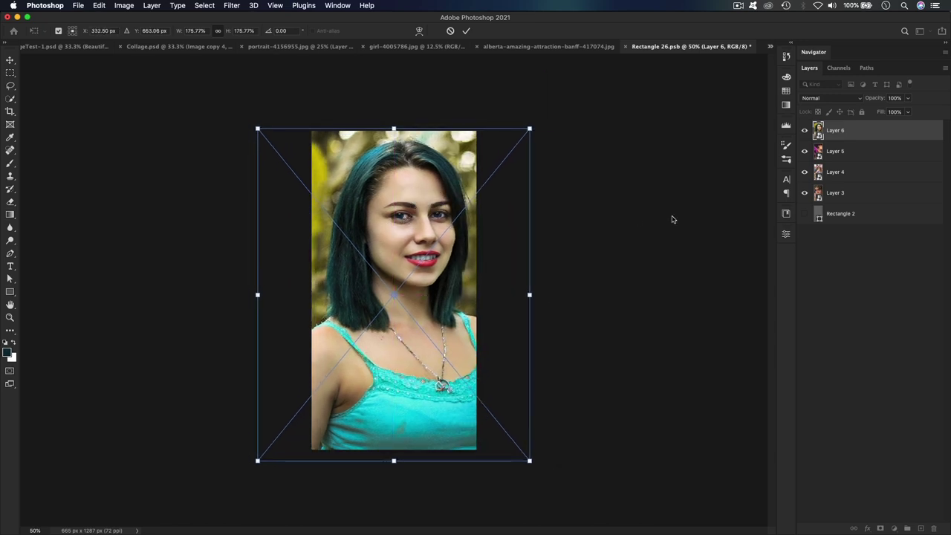
key(Return)
key(super+s)
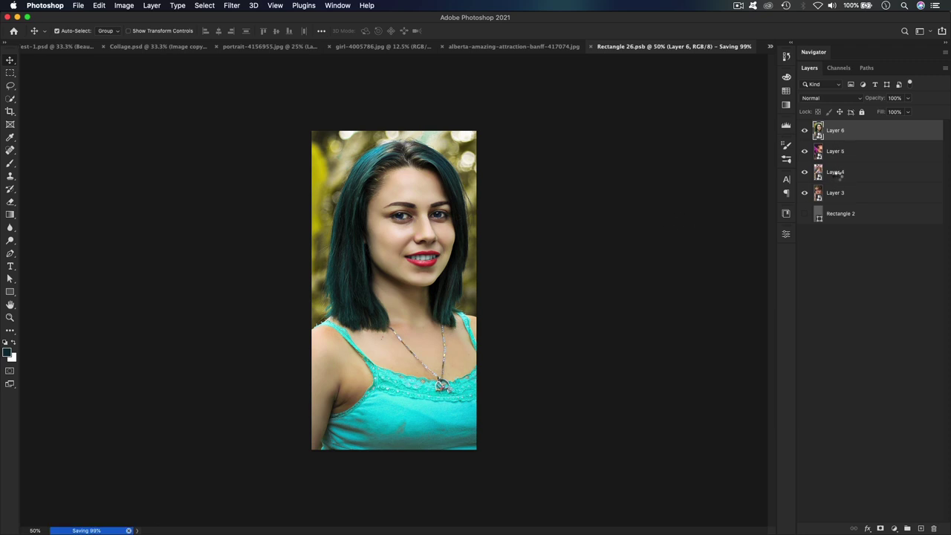
Delete the old Layers 4 and 3, save, and close portrait-4156955.jpg without saving
click(838, 174)
shift+click(838, 194)
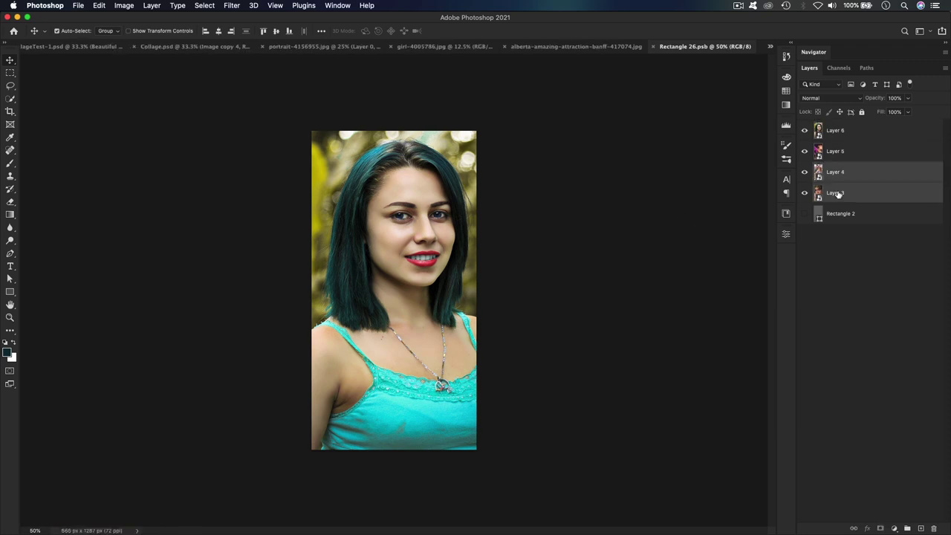
key(Delete)
key(super+s)
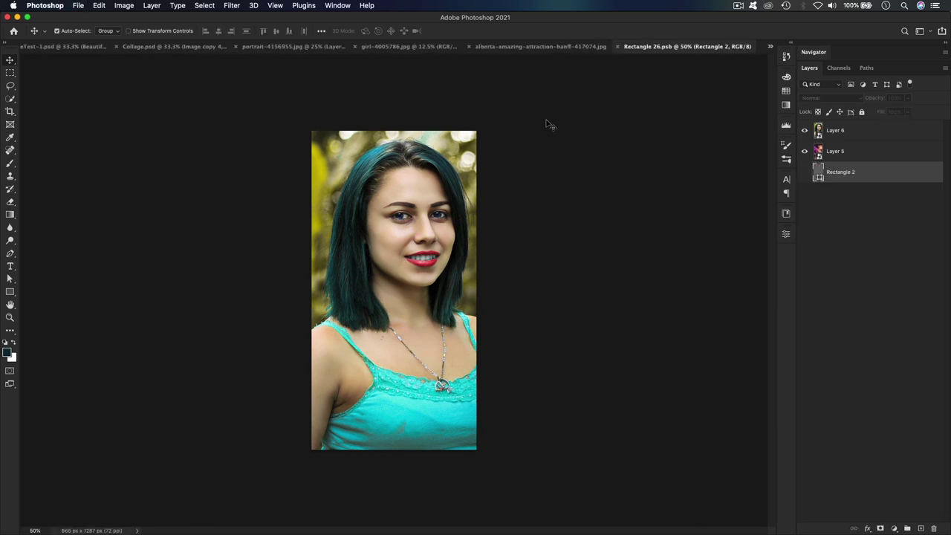
click(269, 48)
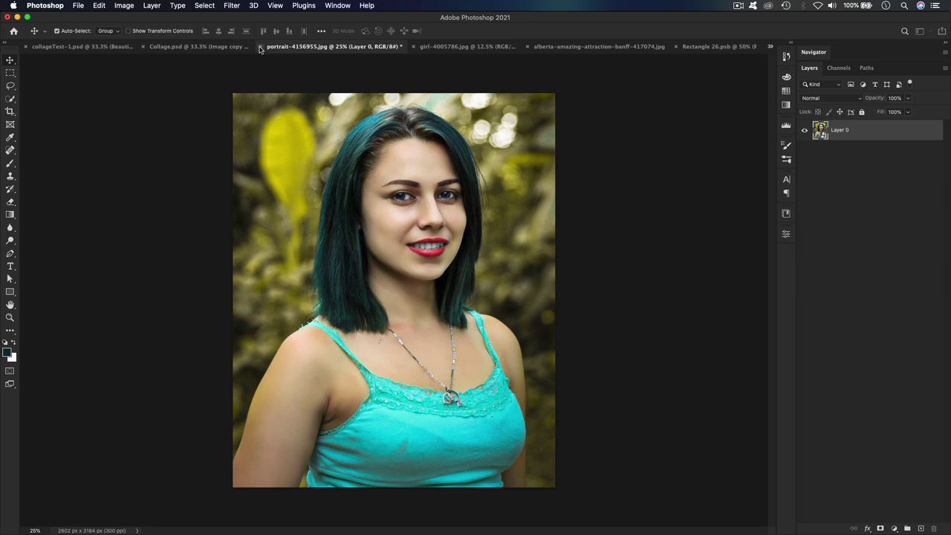
click(262, 46)
click(441, 184)
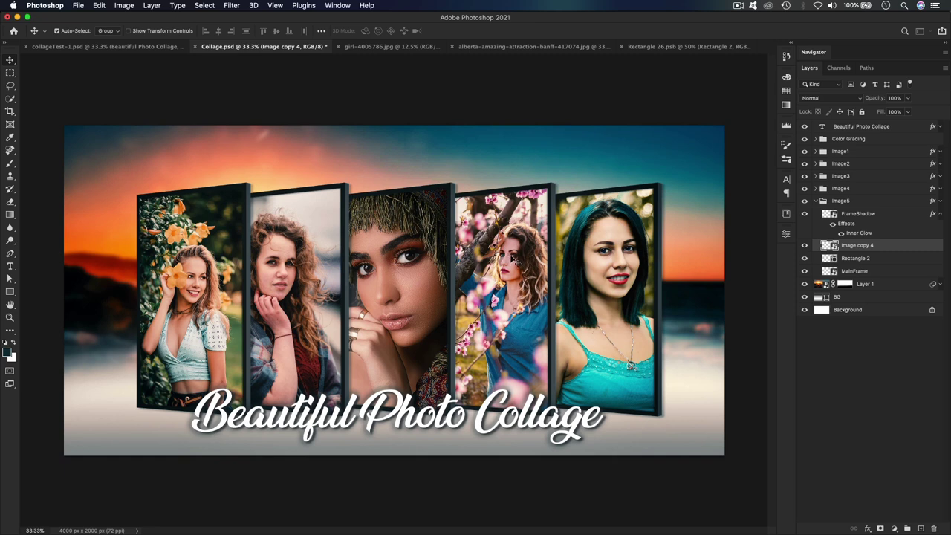
Collapse the Image5 group and expand the Image4 group
click(515, 260)
click(816, 200)
click(816, 188)
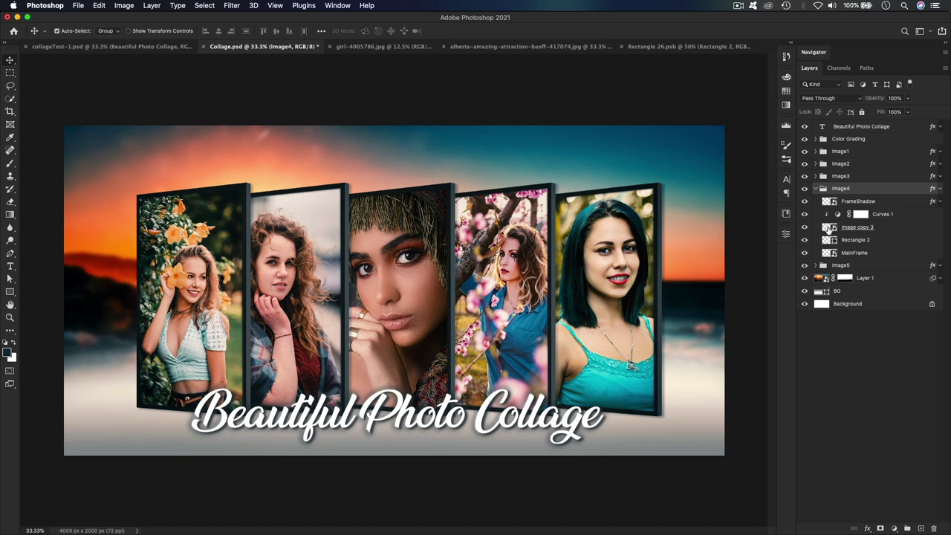
Convert the Background of girl-4005786.jpg into a smart object
double_click(829, 228)
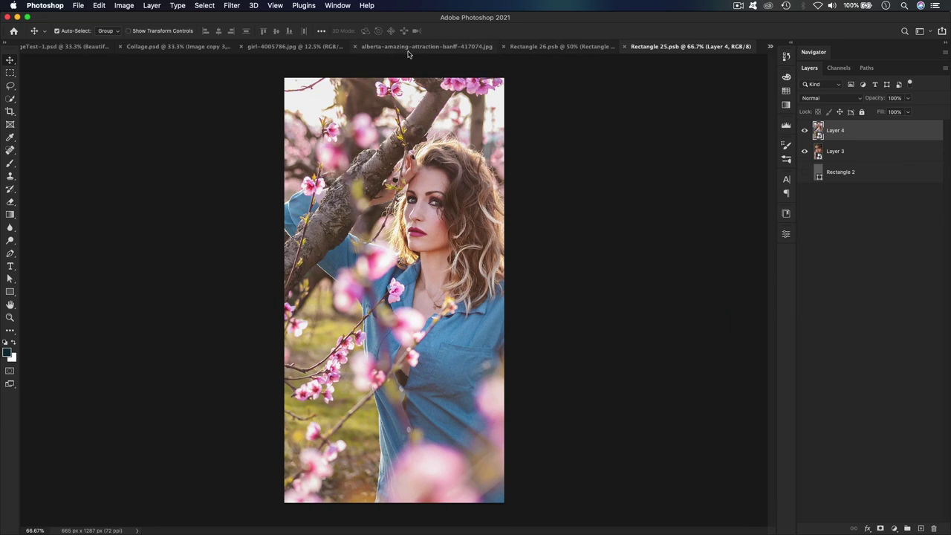
click(503, 47)
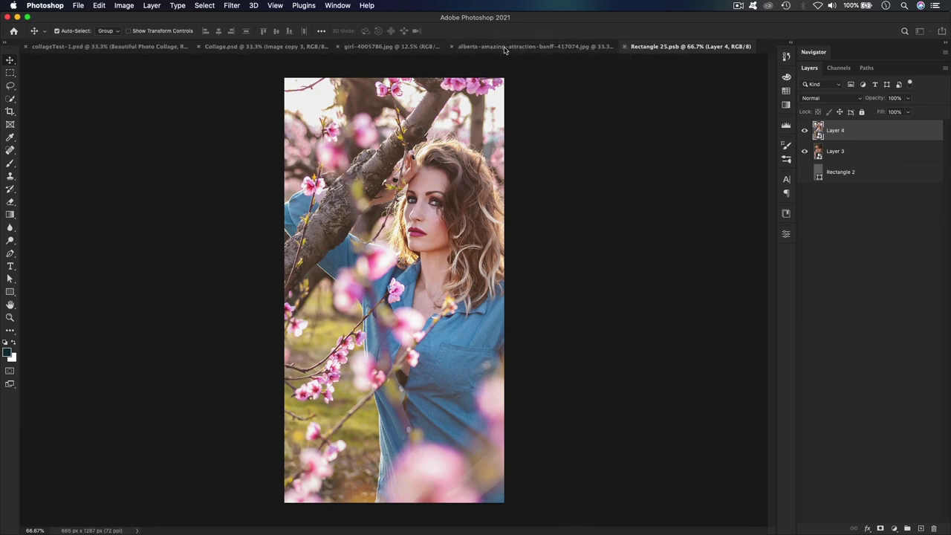
click(384, 47)
right_click(878, 135)
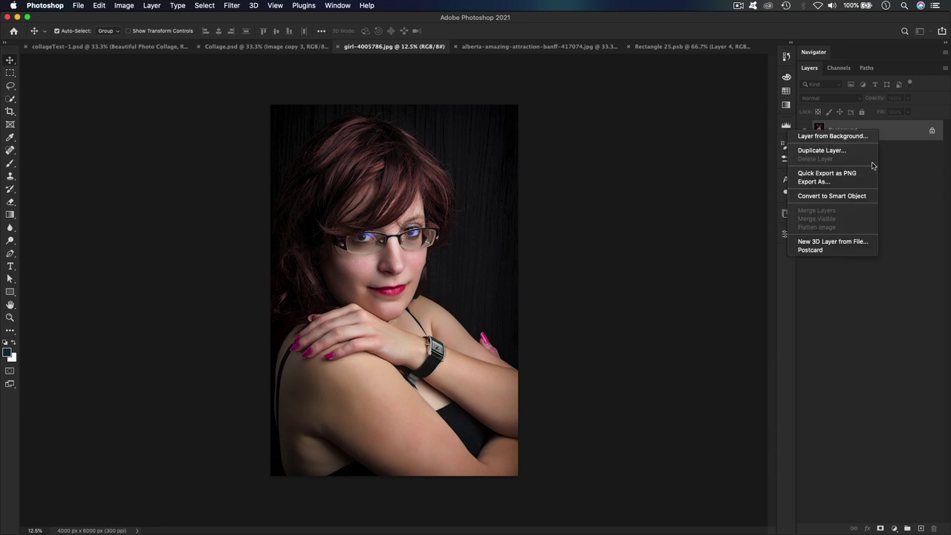
click(847, 195)
Place the girl photo into Rectangle 25.psb and scale it down to fit the frame
drag(403, 245, 666, 47)
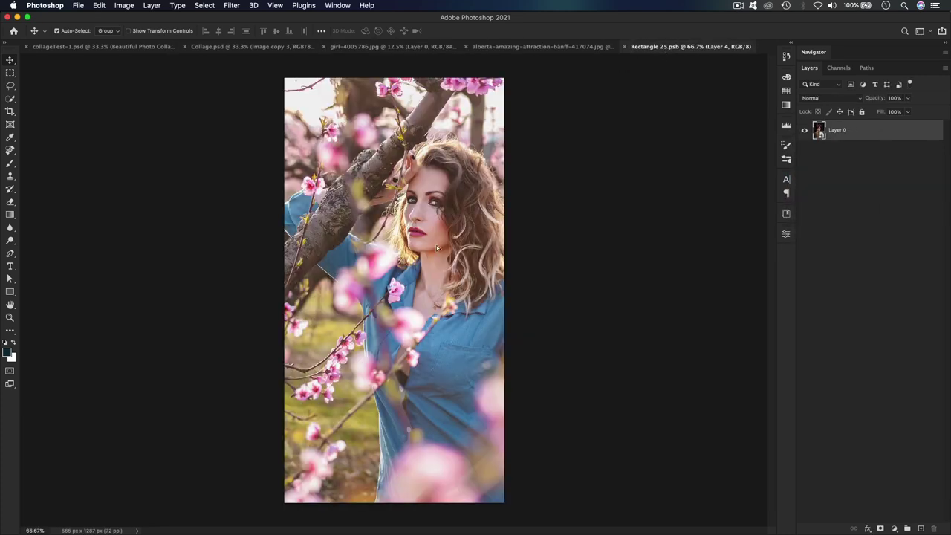
drag(436, 245, 426, 256)
key(super+minus)
key(super+minus)
key(super+minus)
key(super+minus)
key(super+minus)
key(super+minus)
key(super+minus)
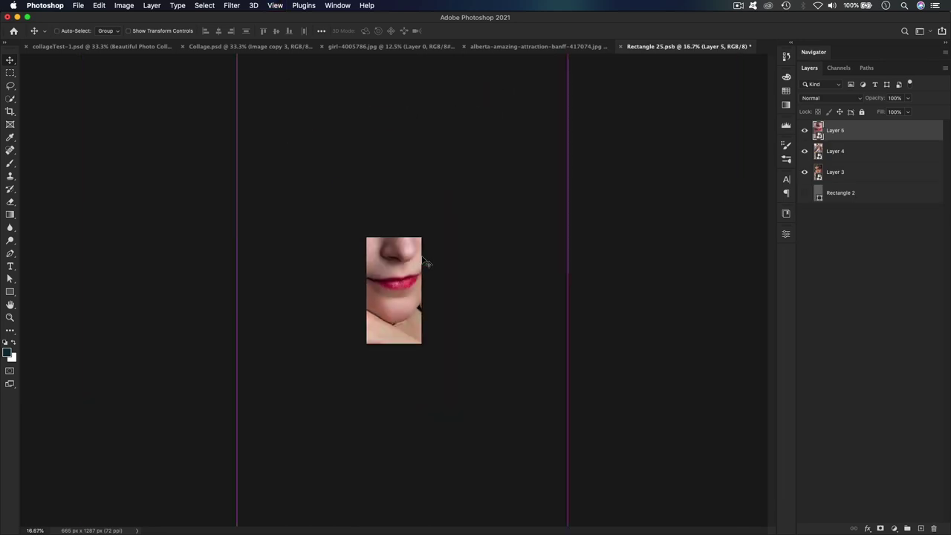
key(super+t)
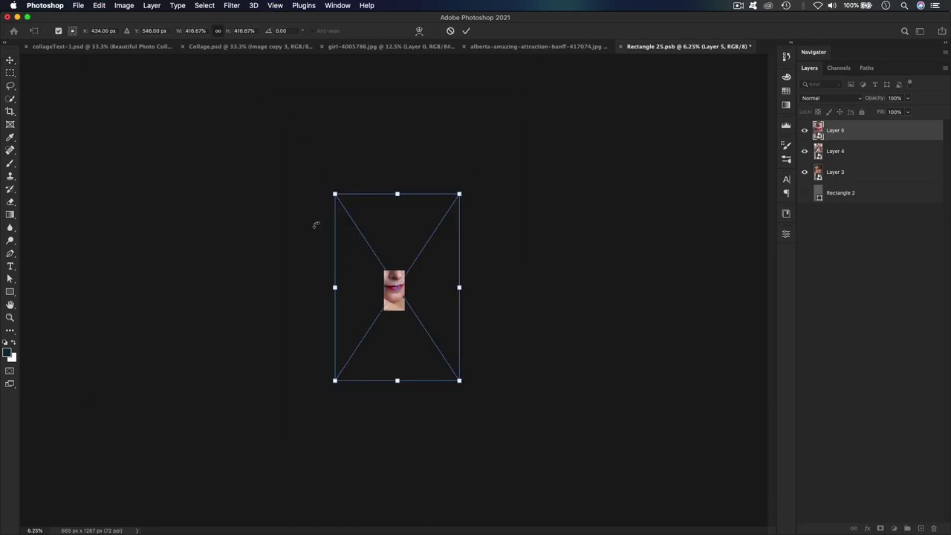
drag(333, 193, 383, 258)
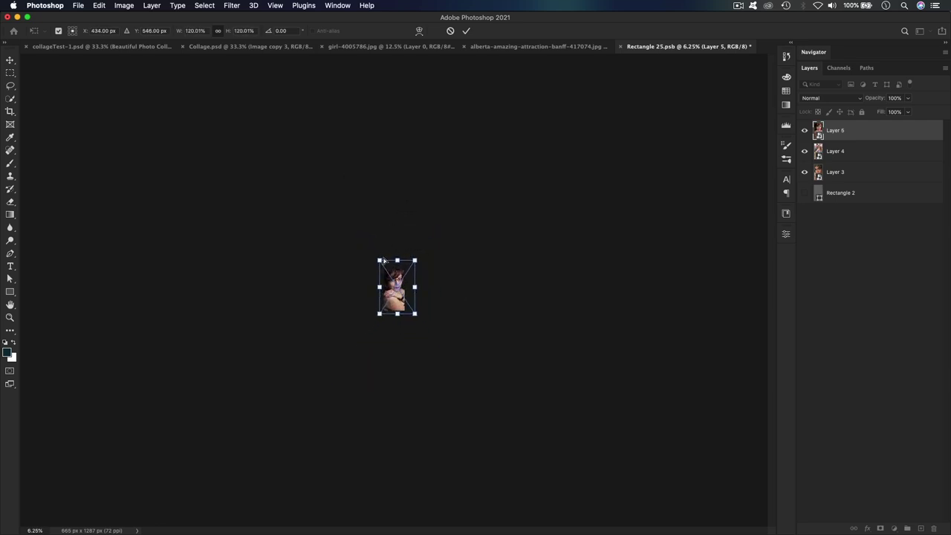
key(super+plus)
key(super+plus)
key(super+plus)
key(super+plus)
key(super+plus)
key(super+plus)
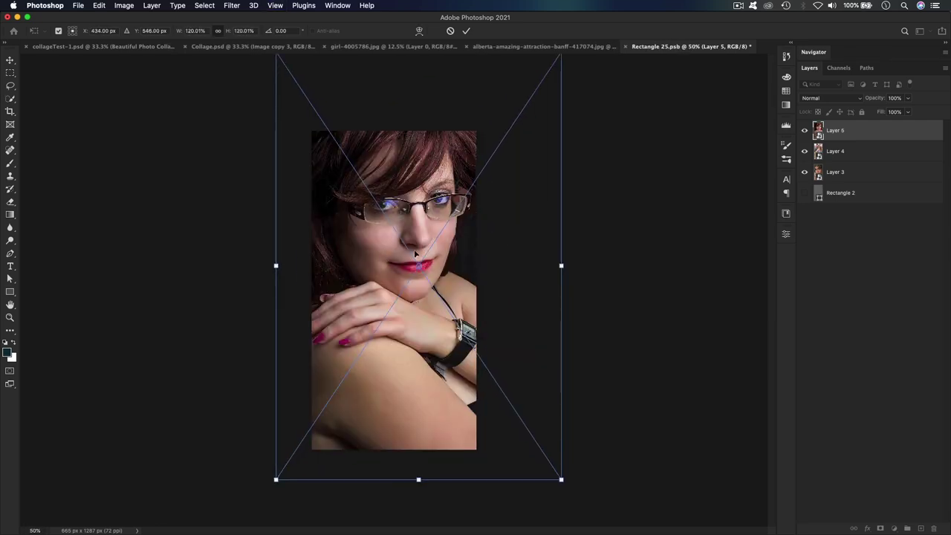
drag(559, 476, 542, 451)
drag(414, 260, 414, 288)
drag(545, 76, 521, 124)
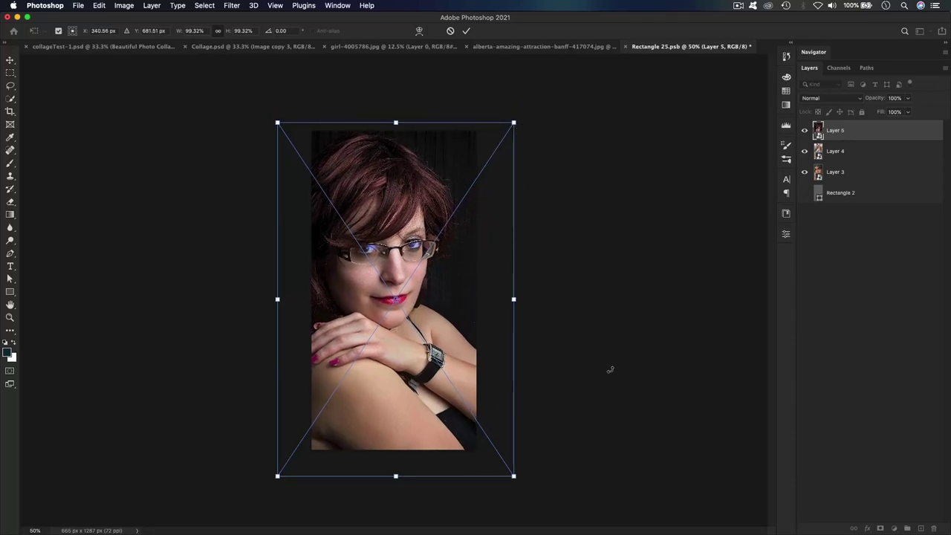
key(Return)
Delete the leftover Layers 4 and 3 and save Rectangle 25.psb
key(ctrl+s)
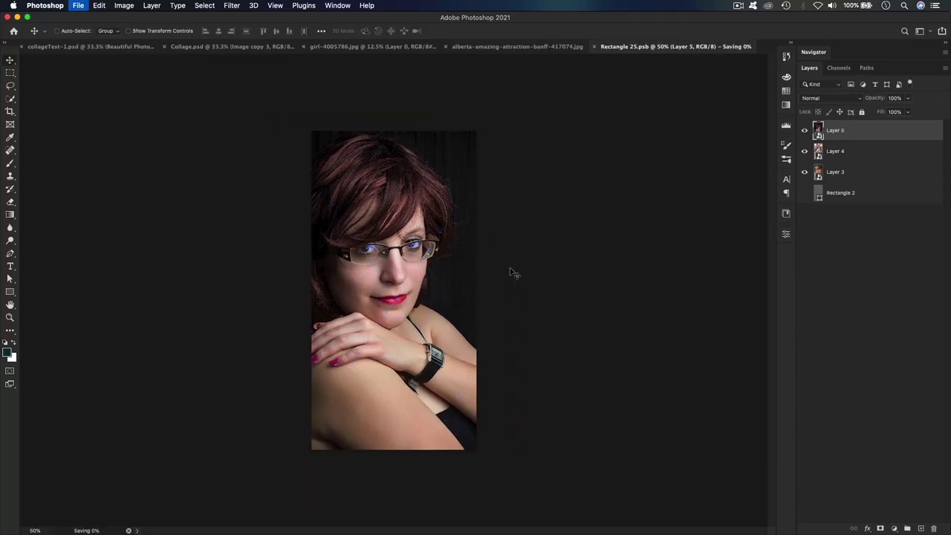
click(838, 153)
shift+click(838, 173)
key(BackSpace)
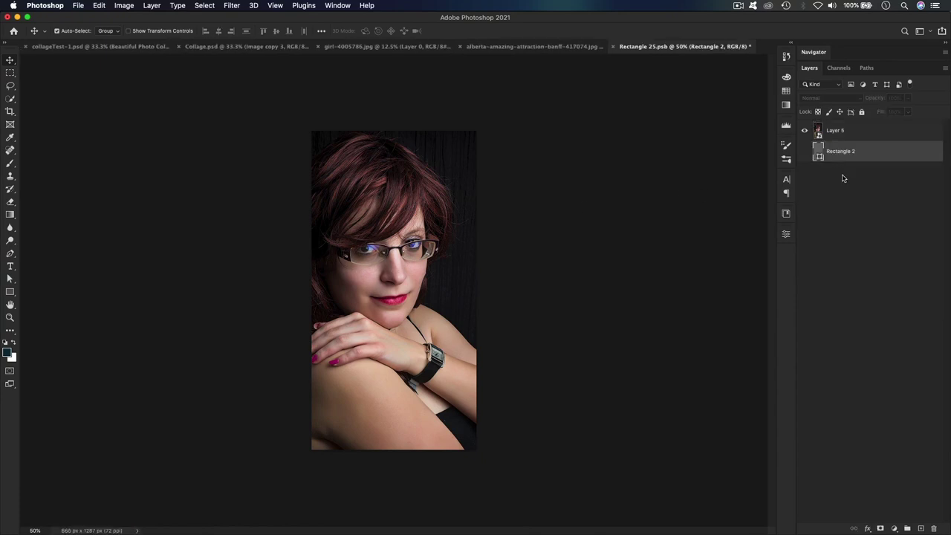
key(super+s)
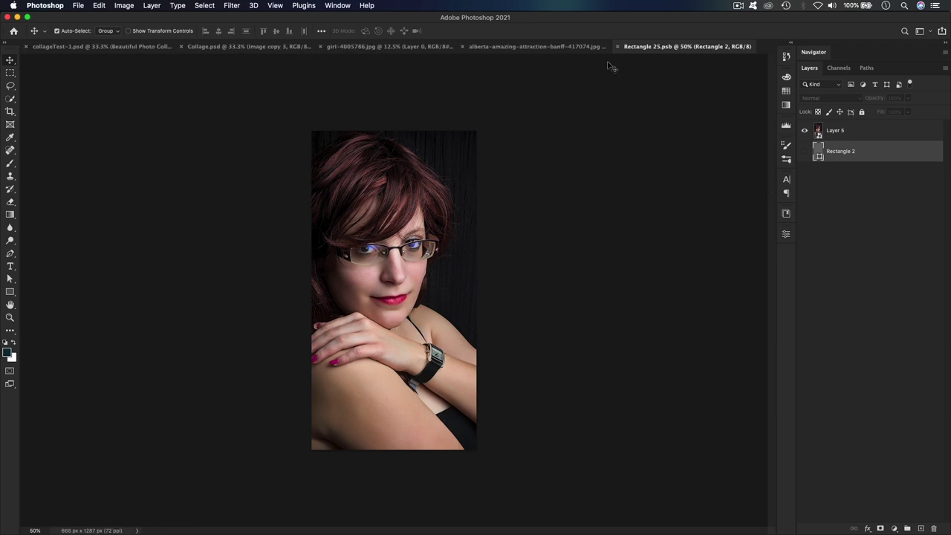
Close the smart object and girl-4005786.jpg without saving, returning to Collage.psd
click(616, 46)
click(529, 47)
click(401, 47)
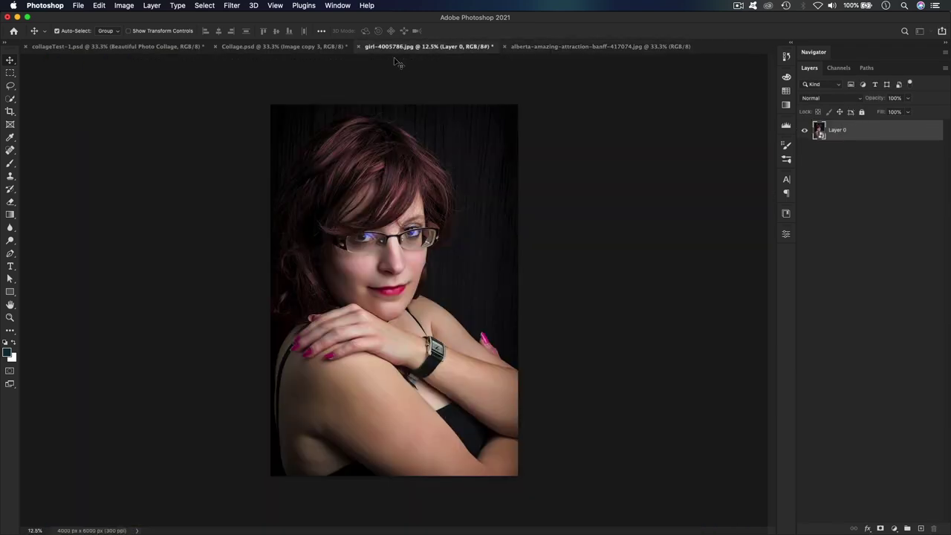
click(359, 47)
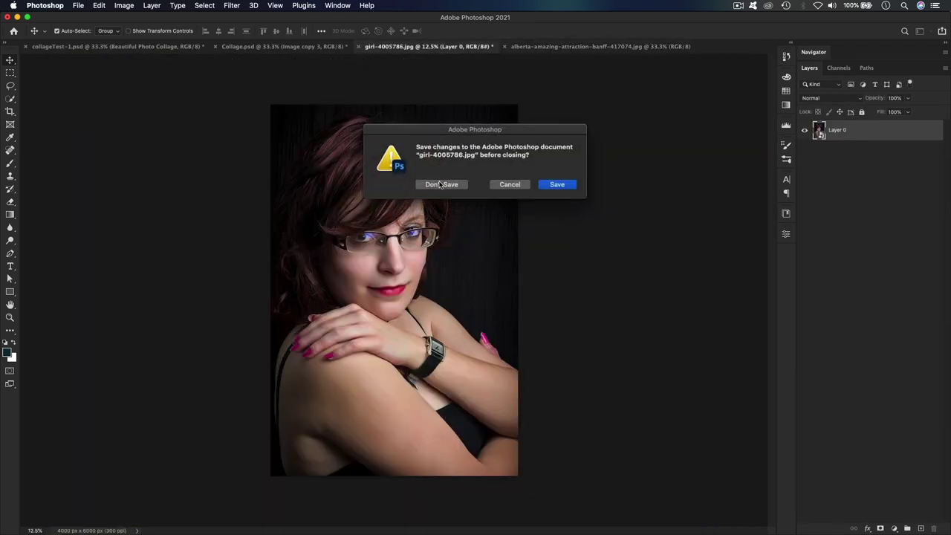
click(441, 184)
click(290, 47)
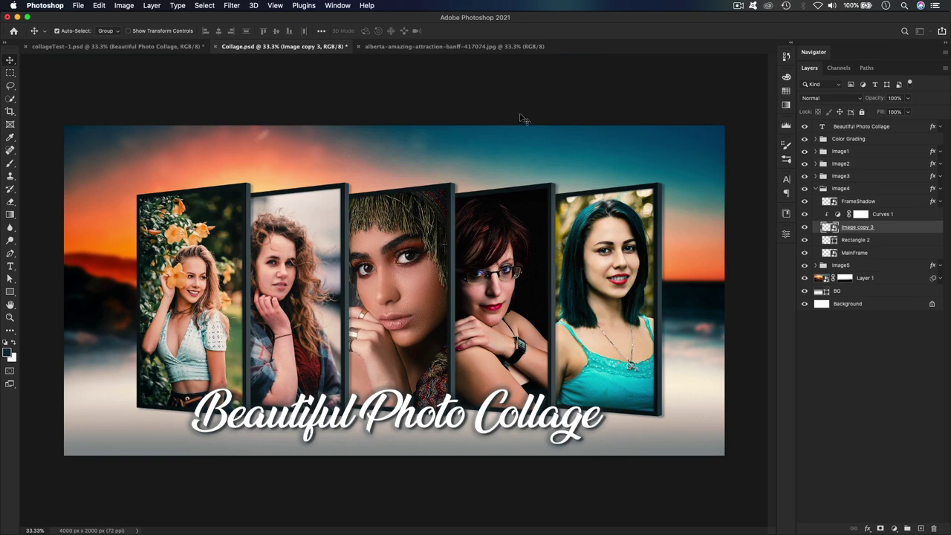
Collapse the Image4 group and select Layer 1, the blurred background, in the collage
click(878, 276)
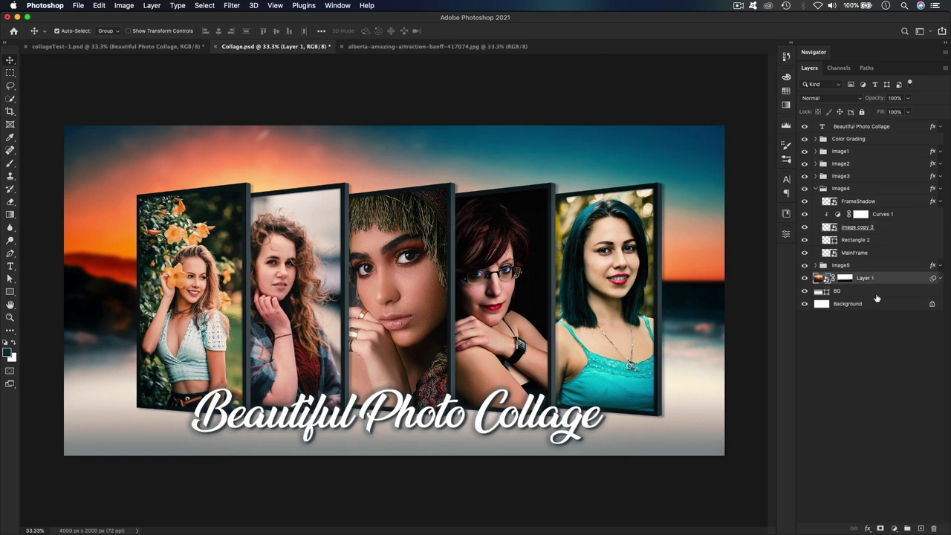
click(840, 188)
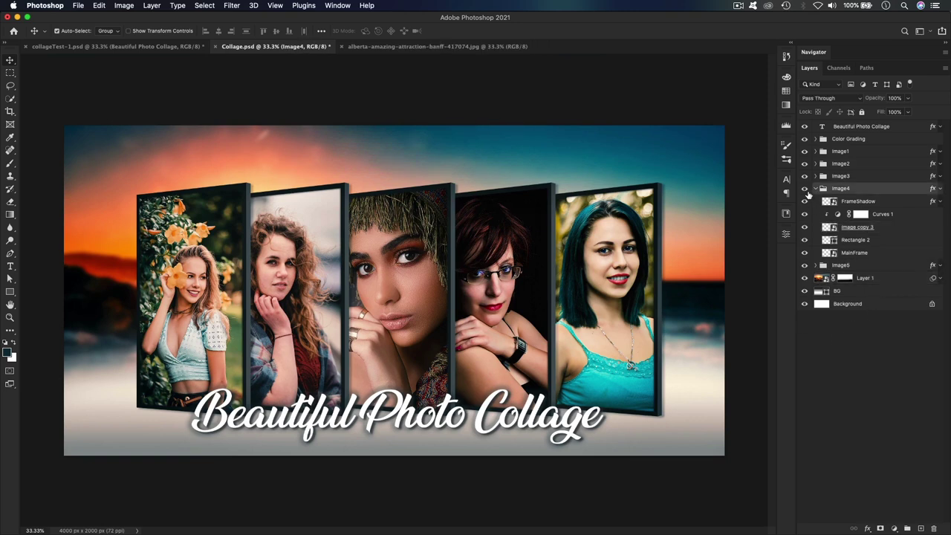
click(816, 189)
click(890, 218)
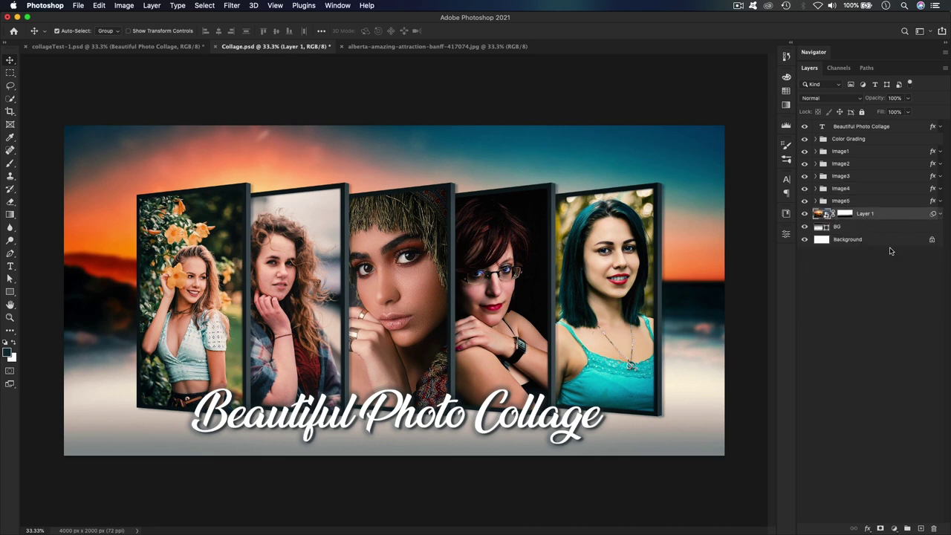
click(940, 214)
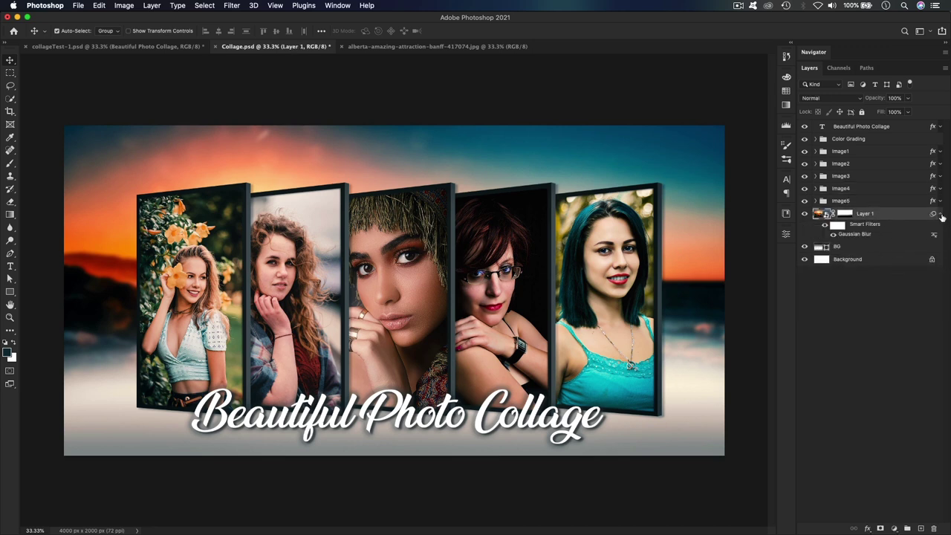
click(940, 214)
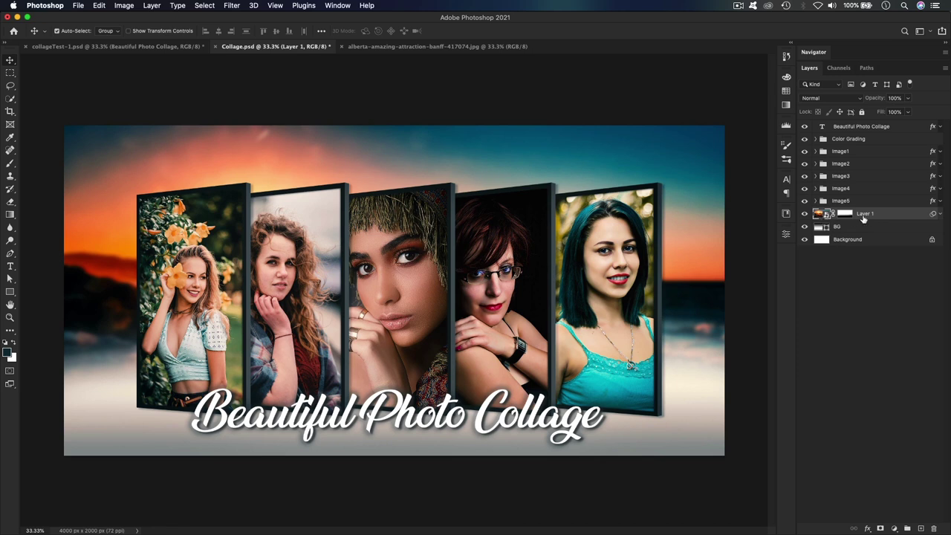
Convert the mountain-lake photo to a smart object and drag it into Collage.psd above Layer 1
click(413, 47)
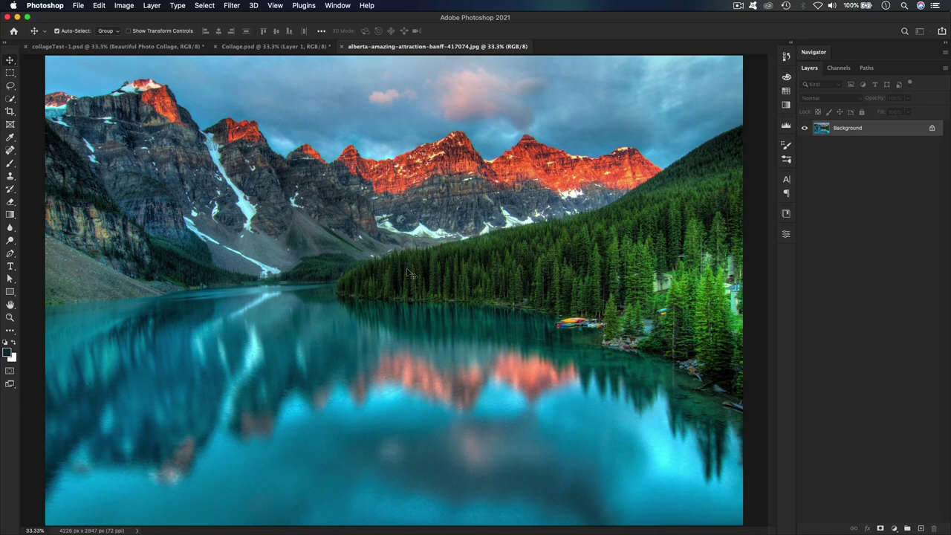
right_click(882, 128)
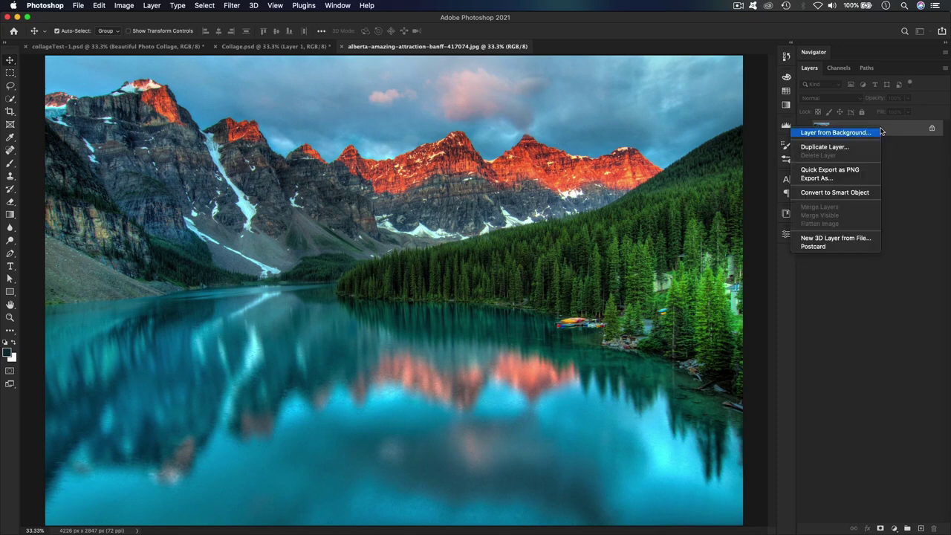
click(848, 195)
drag(408, 291, 315, 127)
drag(417, 279, 418, 280)
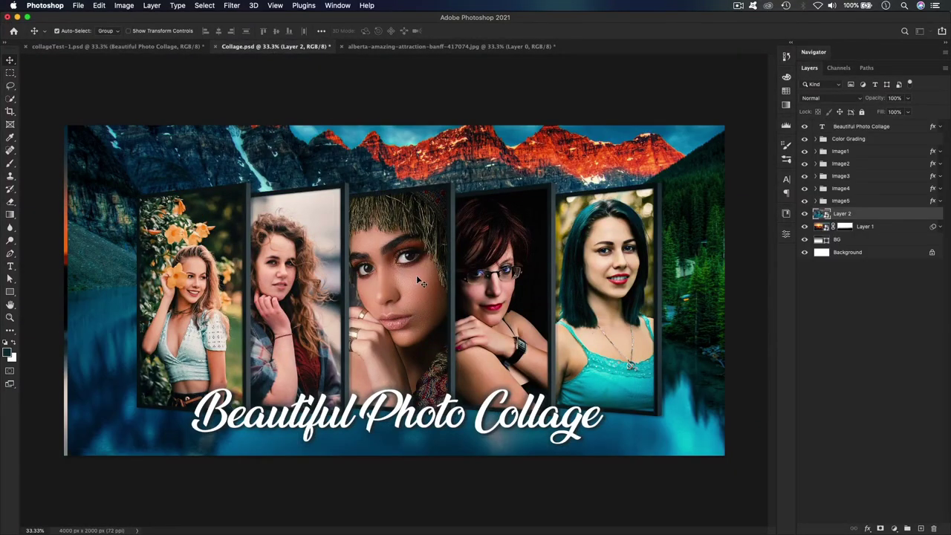
Scale the landscape layer to about 96% and shift it slightly down and left
key(super+minus)
key(super+minus)
key(super+minus)
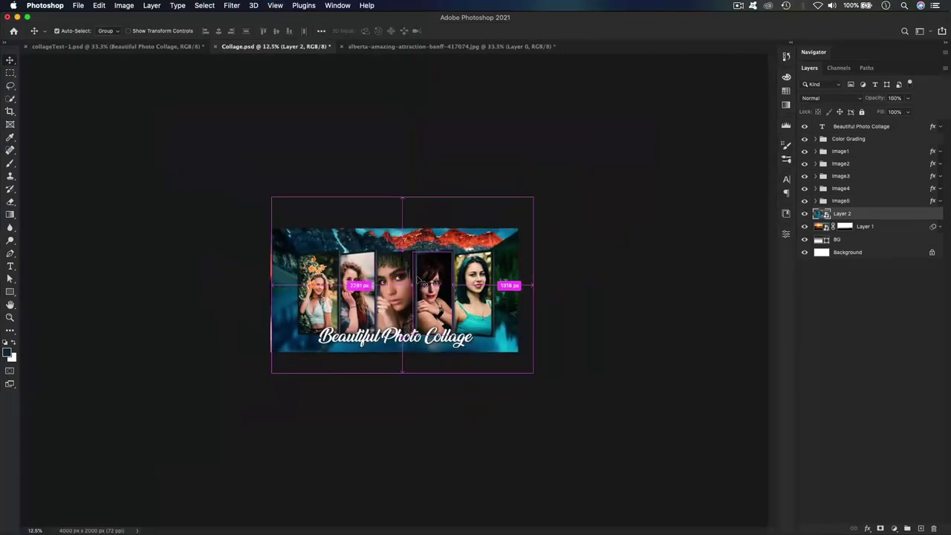
key(super+t)
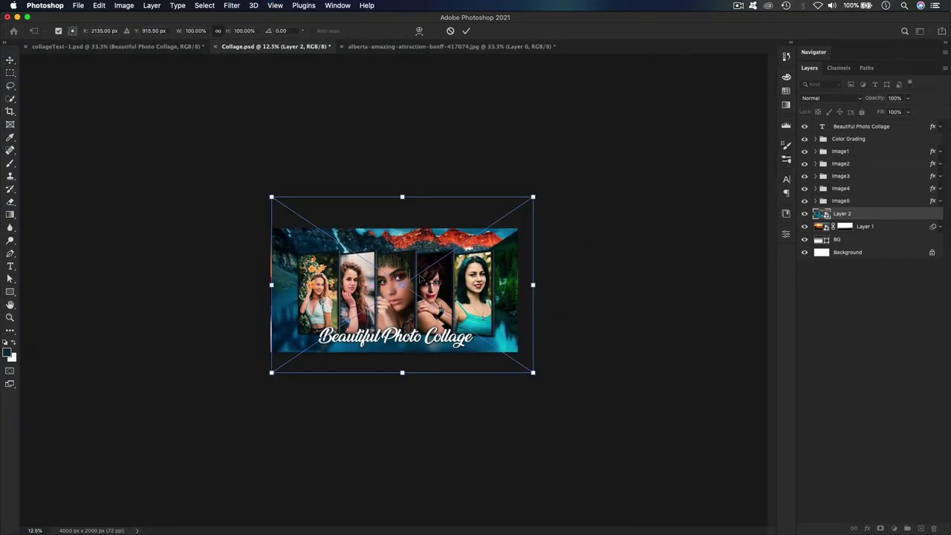
drag(534, 197, 523, 204)
drag(507, 279, 505, 300)
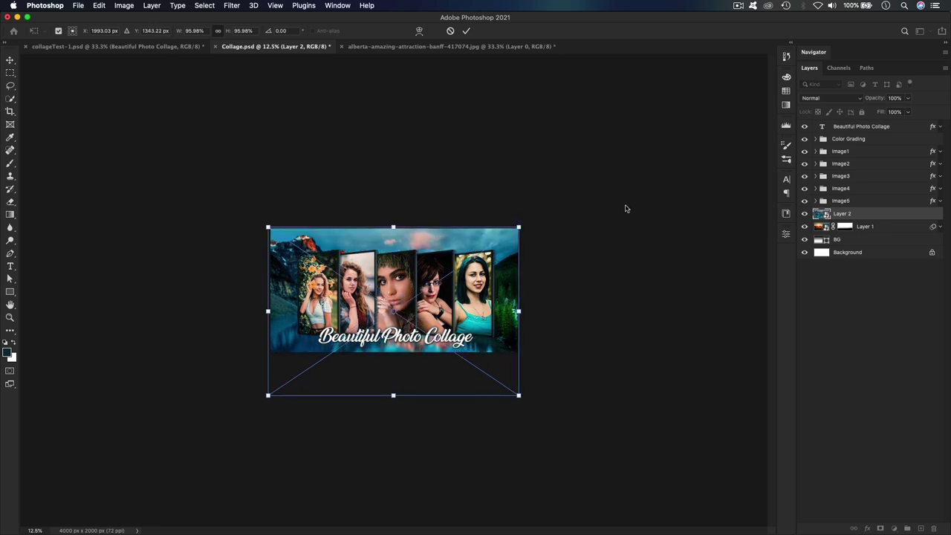
key(Return)
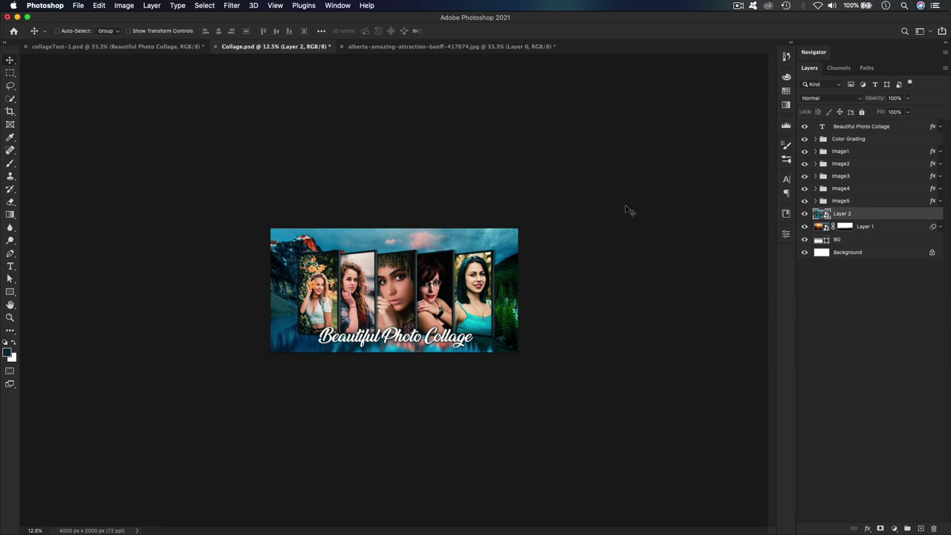
key(super+equal)
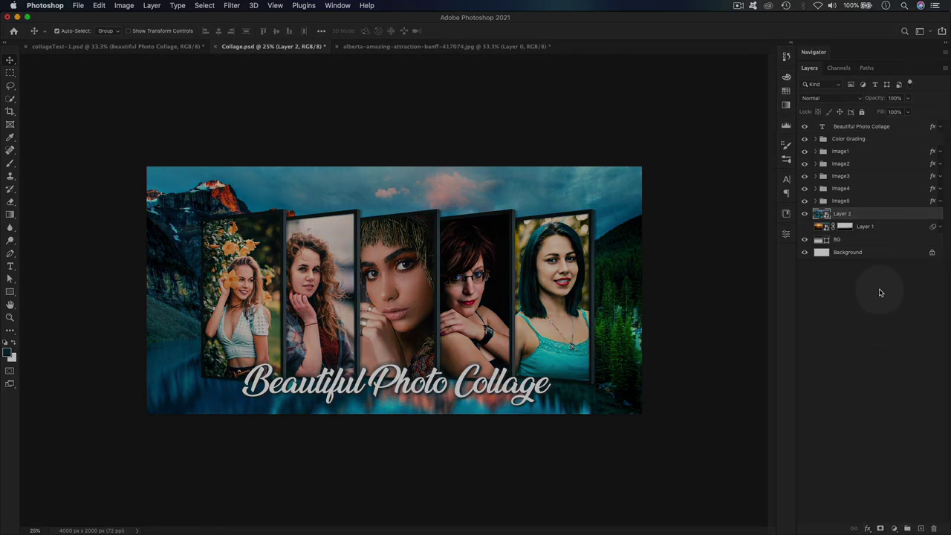
Apply a 12-pixel Gaussian Blur to the mountain-lake Layer 2 and add a layer mask
click(228, 7)
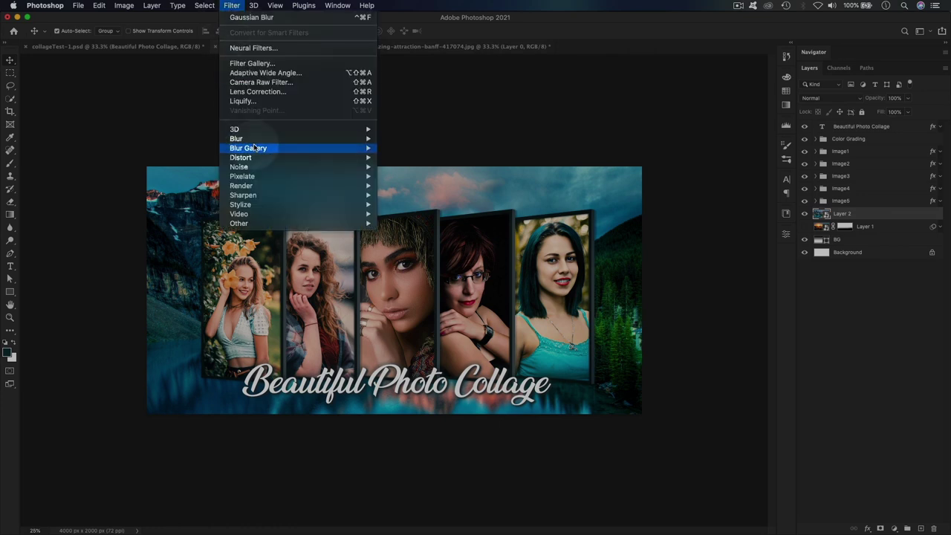
mouse_move(306, 141)
click(411, 177)
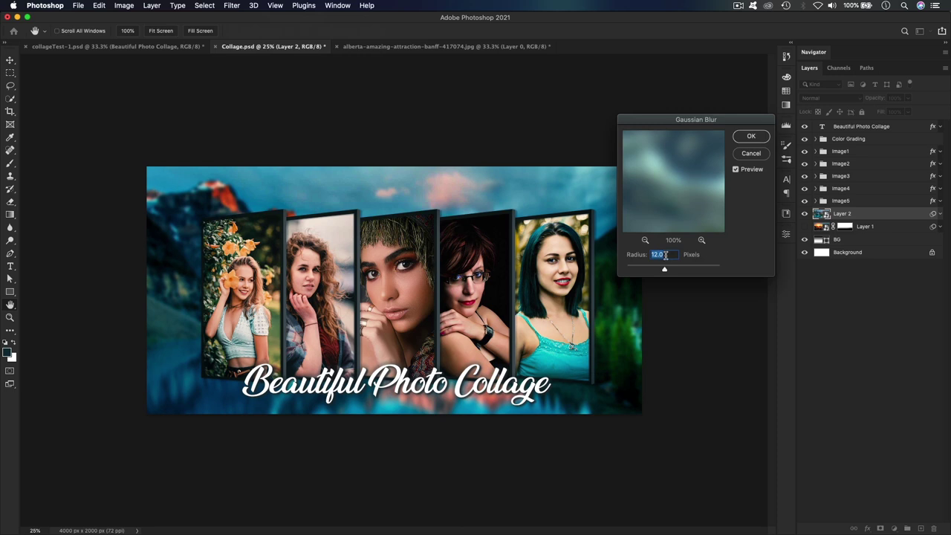
click(752, 137)
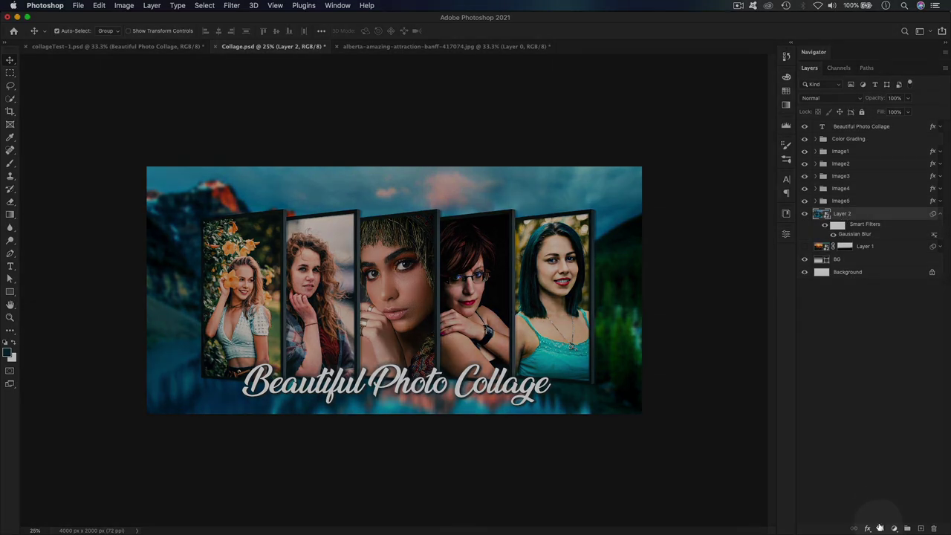
click(880, 527)
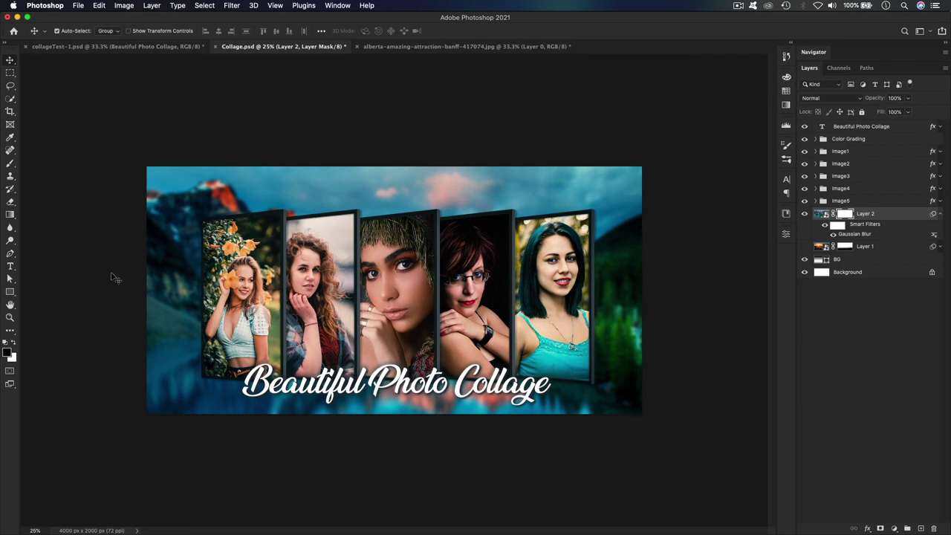
Paint black across the bottom of Layer 2's mask with a large soft brush, then save Collage.psd
key(b)
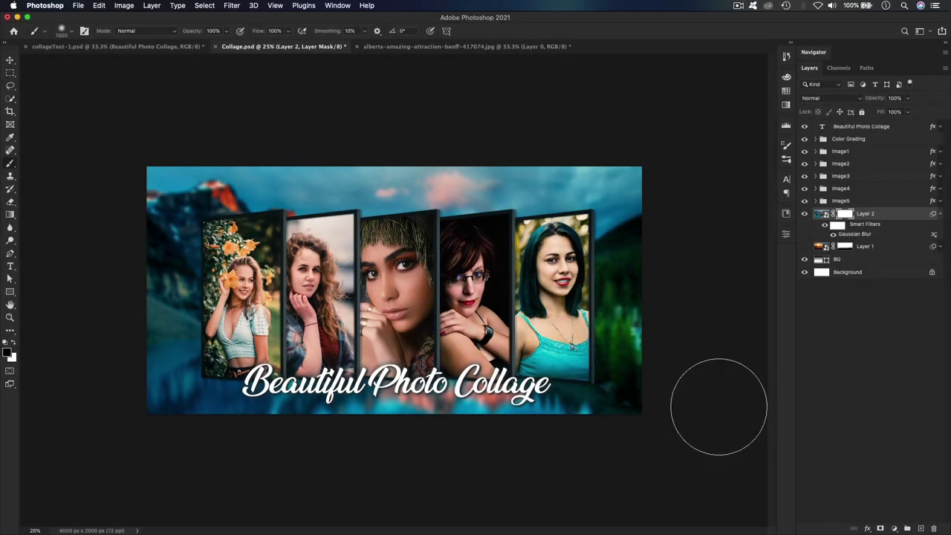
mouse_move(696, 411)
mouse_down()
mouse_move(75, 410)
mouse_move(119, 374)
mouse_move(412, 356)
mouse_move(736, 371)
mouse_up()
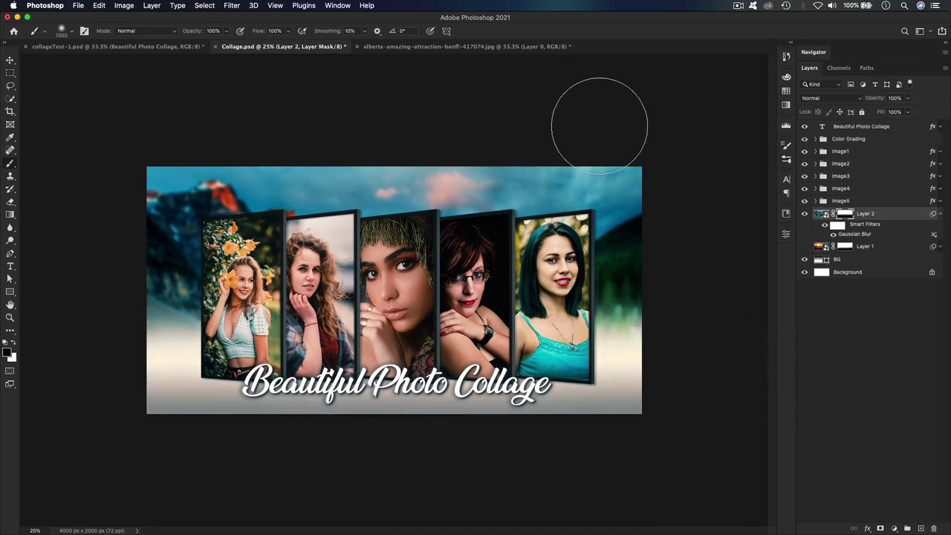
key(v)
key(super+s)
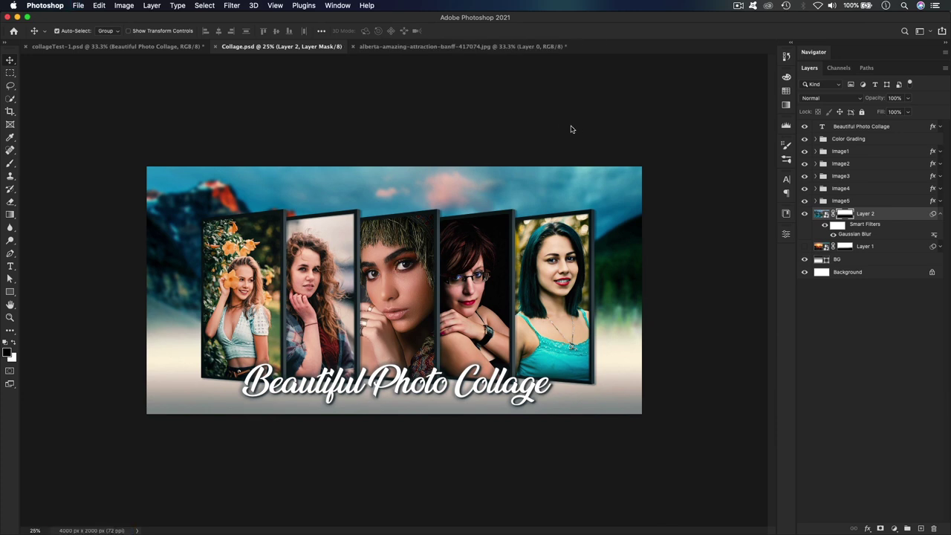
key(super+equal)
key(super+equal)
key(super+minus)
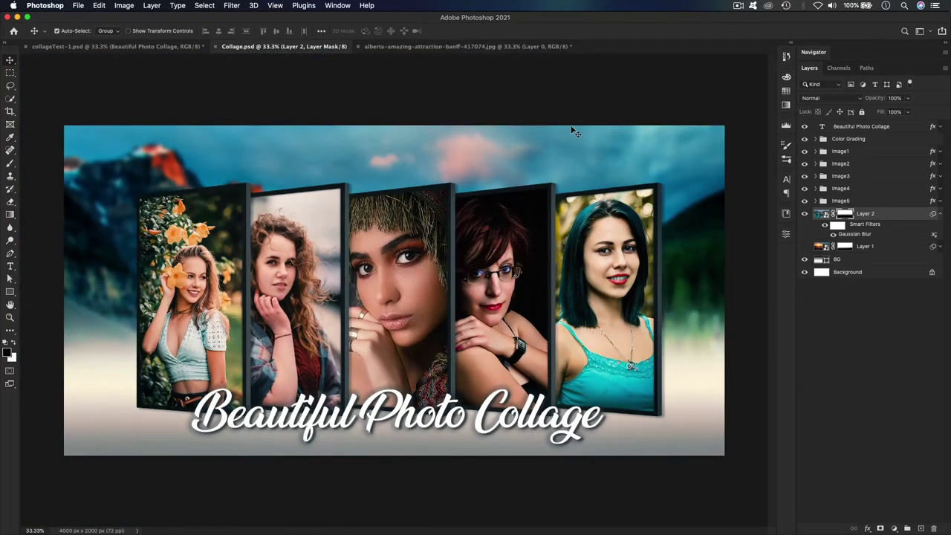